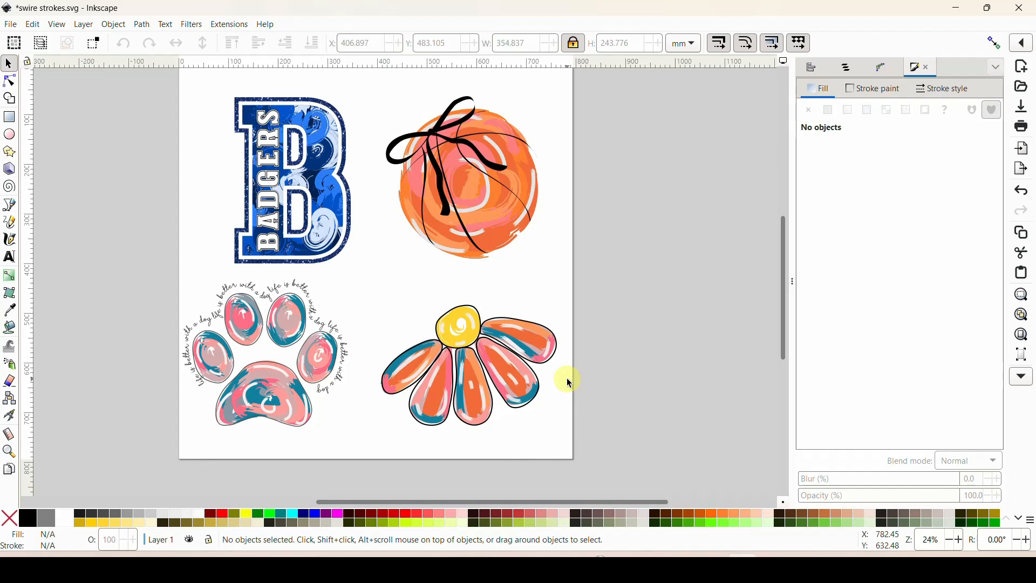
# - Move the group of brush stroke swatches into the open space between the basketball artwork and the page
pyautogui.moveTo(522, 501); pyautogui.dragTo(286, 500)
pyautogui.press('-')
pyautogui.moveTo(245, 125)
pyautogui.mouseDown()
pyautogui.moveTo(432, 313)
pyautogui.moveTo(424, 293)
pyautogui.moveTo(530, 206)
pyautogui.mouseUp()
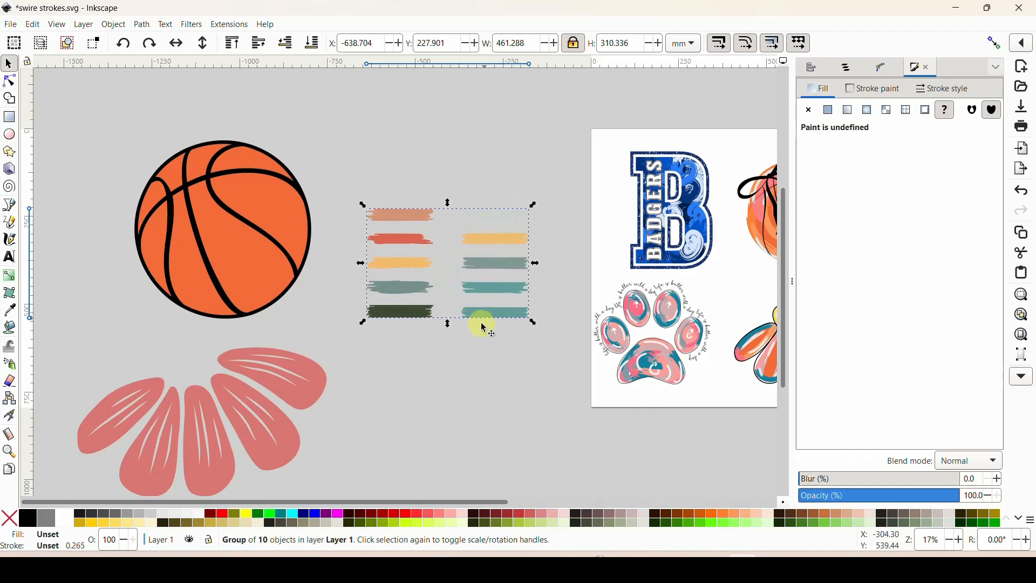
pyautogui.moveTo(489, 293)
pyautogui.mouseDown()
pyautogui.moveTo(614, 291)
pyautogui.moveTo(482, 275)
pyautogui.mouseUp()
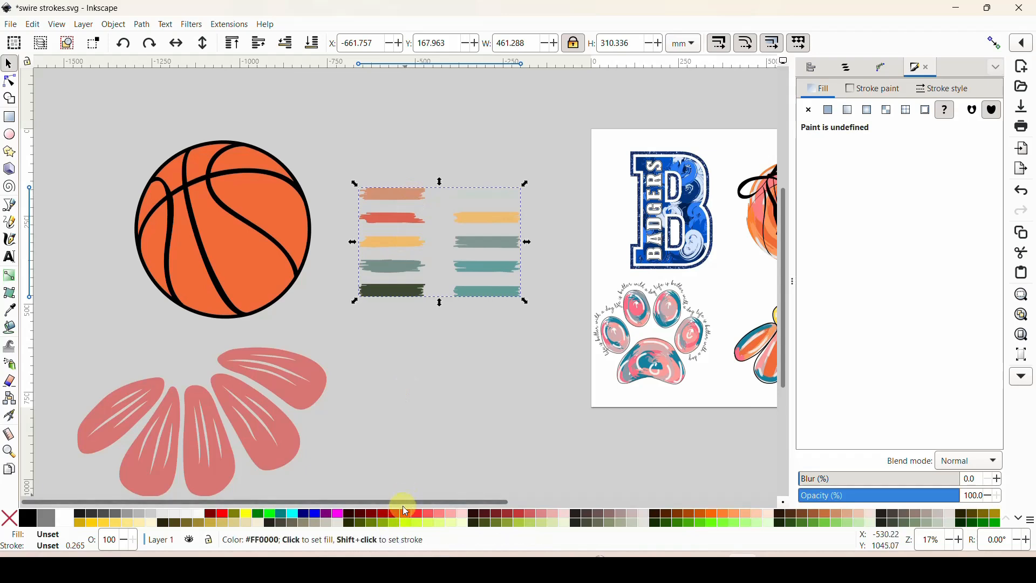
pyautogui.moveTo(409, 503); pyautogui.dragTo(499, 503)
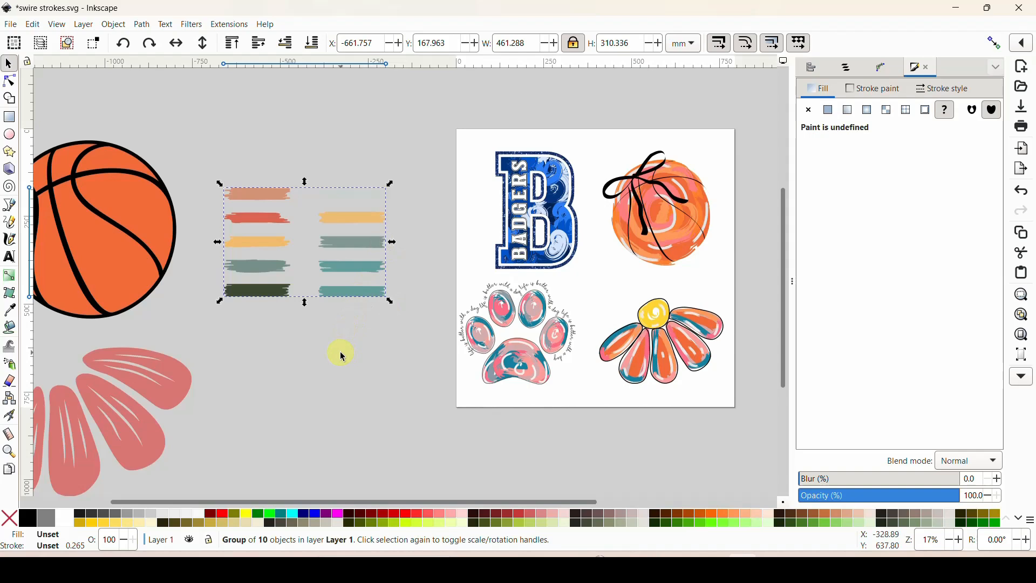
# - Switch to Creative Fabrica in the browser, examine the brush stroke SVG search results for suitable stroke sets, and return to Inkscape
pyautogui.click(594, 568)
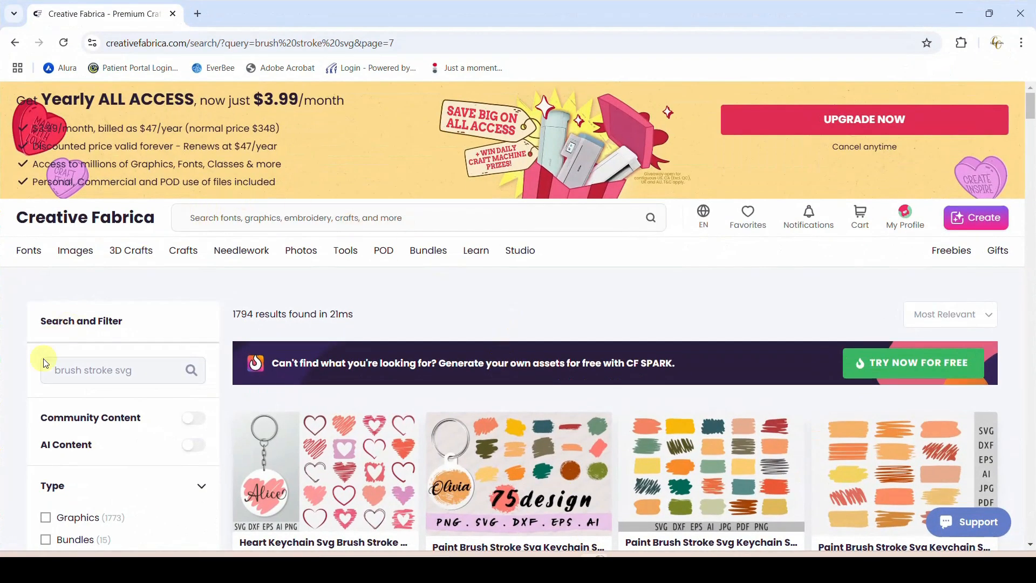
pyautogui.scroll(-2, 953, 365)
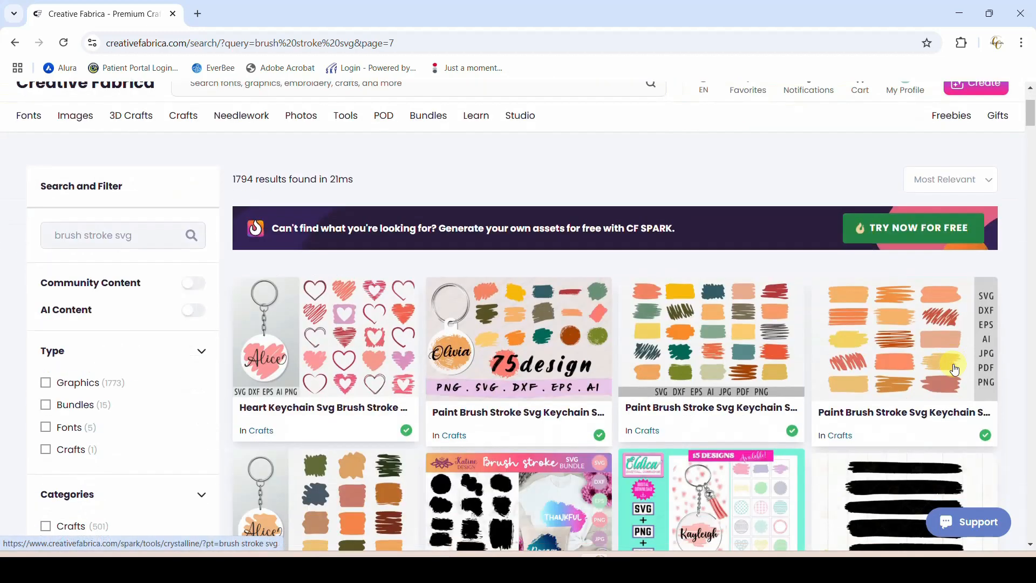
pyautogui.scroll(-6, 569, 348)
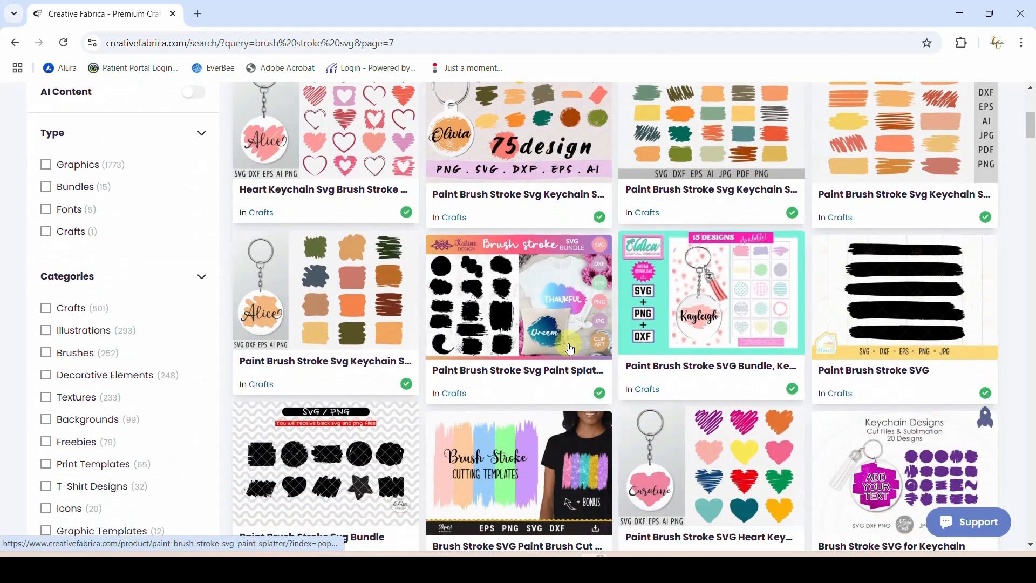
pyautogui.scroll(-1, 570, 348)
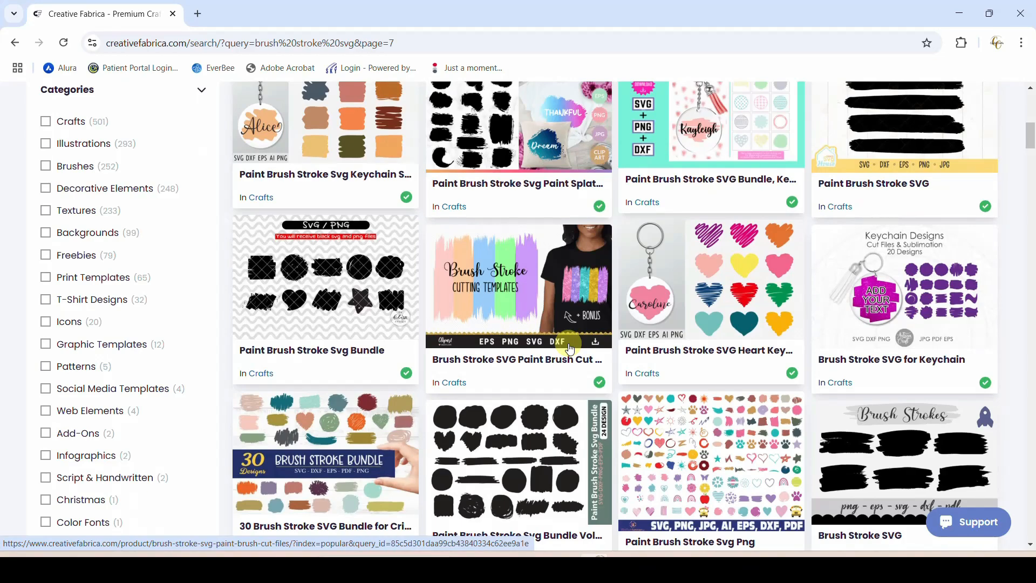
pyautogui.scroll(-4, 569, 348)
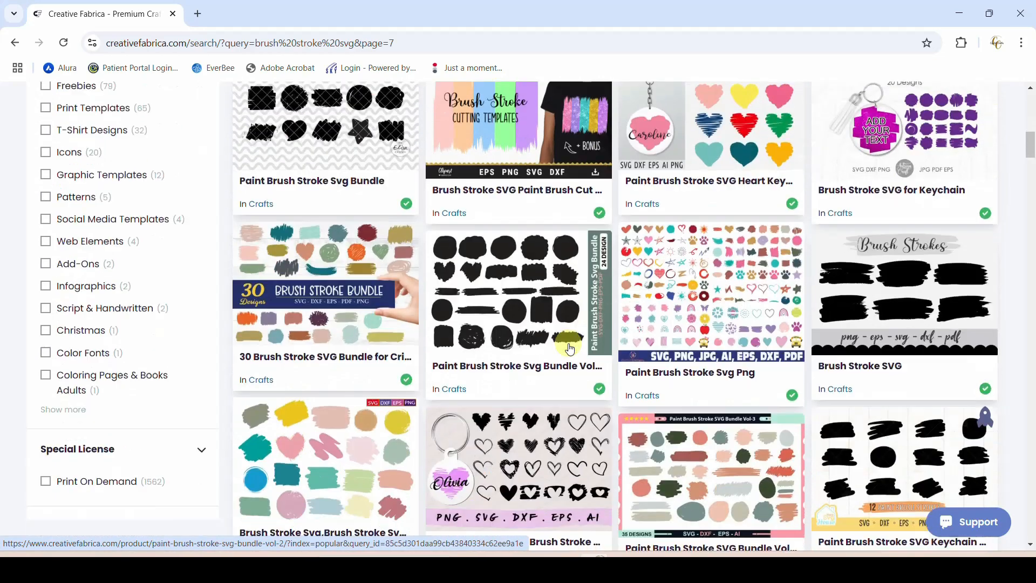
pyautogui.scroll(-3, 570, 348)
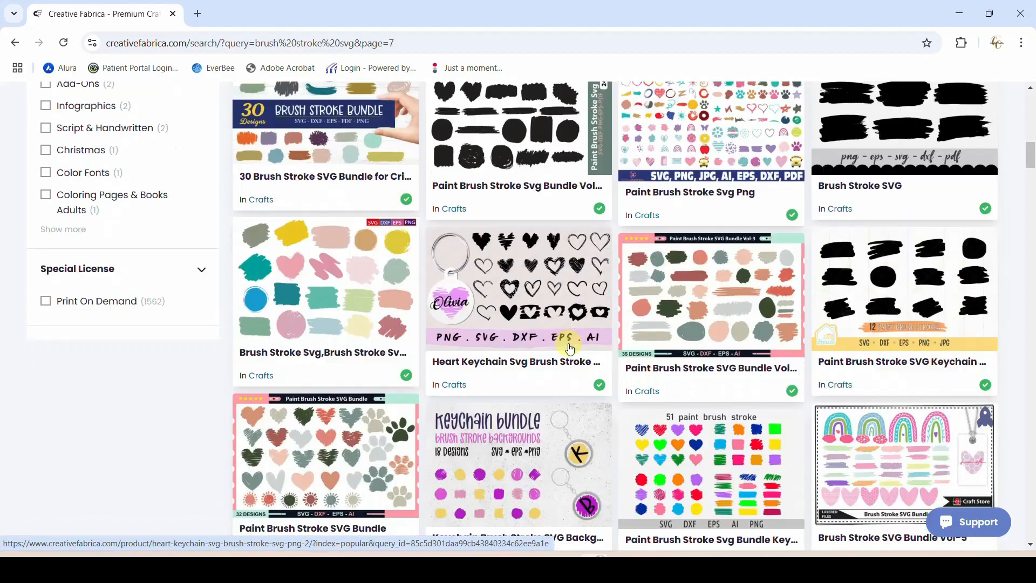
pyautogui.scroll(-10, 570, 348)
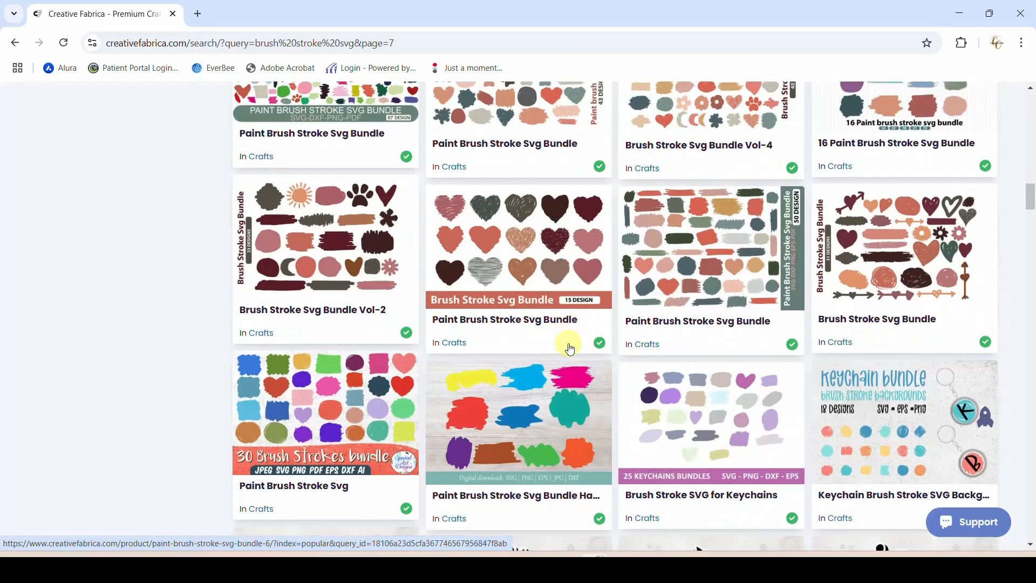
pyautogui.scroll(-12, 570, 348)
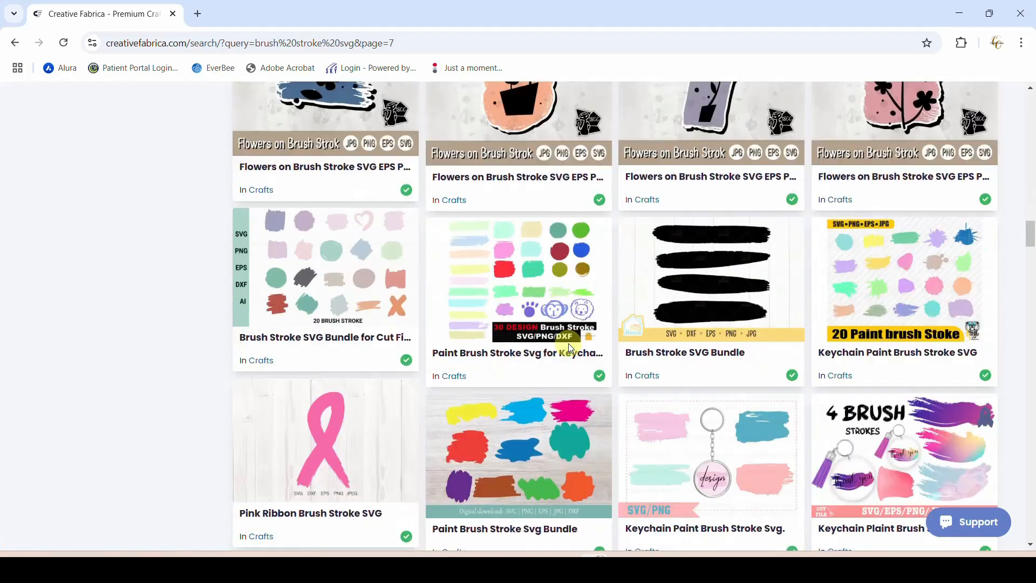
pyautogui.scroll(-10, 568, 343)
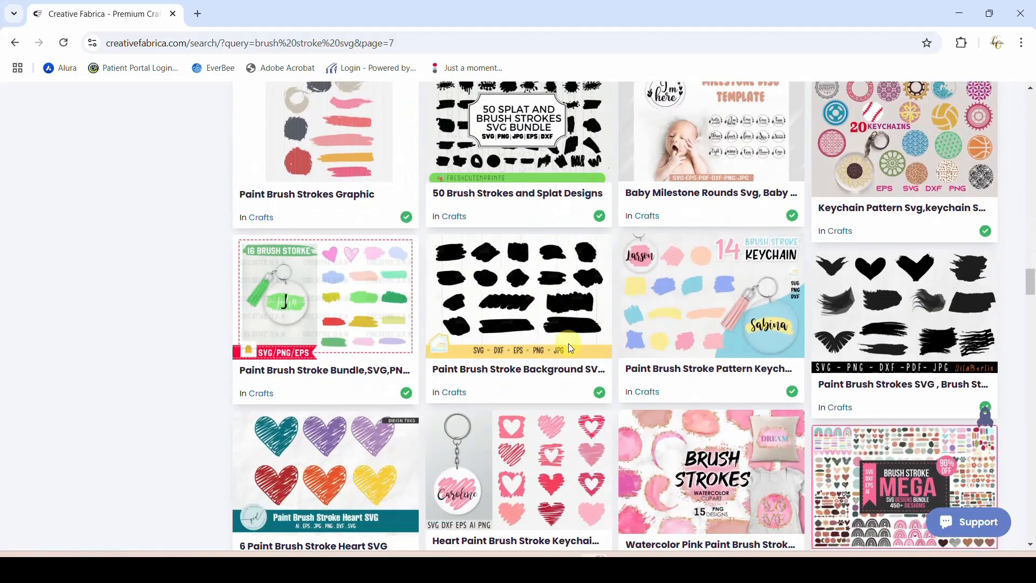
pyautogui.scroll(-12, 568, 343)
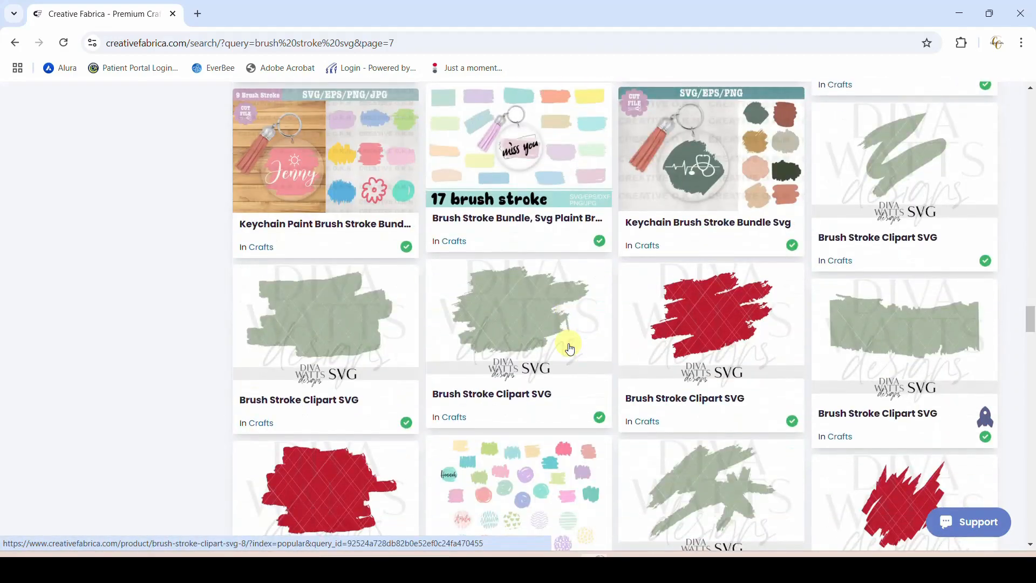
pyautogui.scroll(-8, 569, 343)
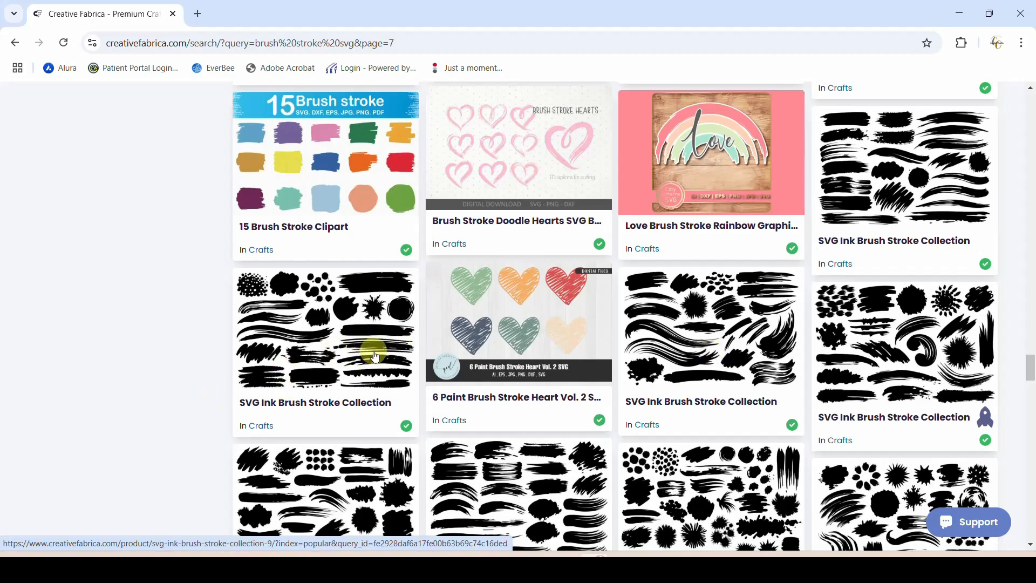
pyautogui.scroll(-3, 372, 354)
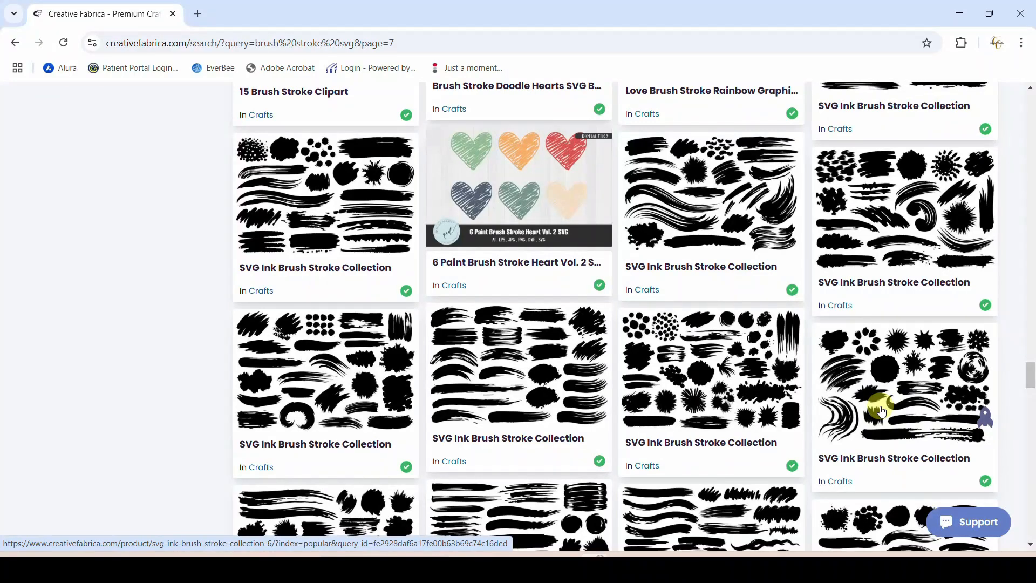
pyautogui.scroll(15, 782, 205)
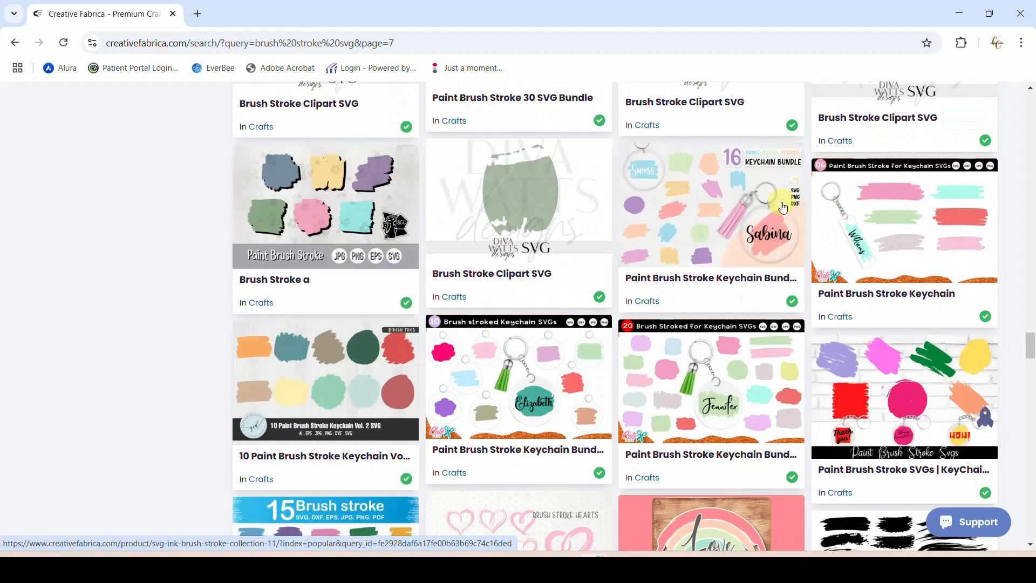
pyautogui.scroll(10, 783, 208)
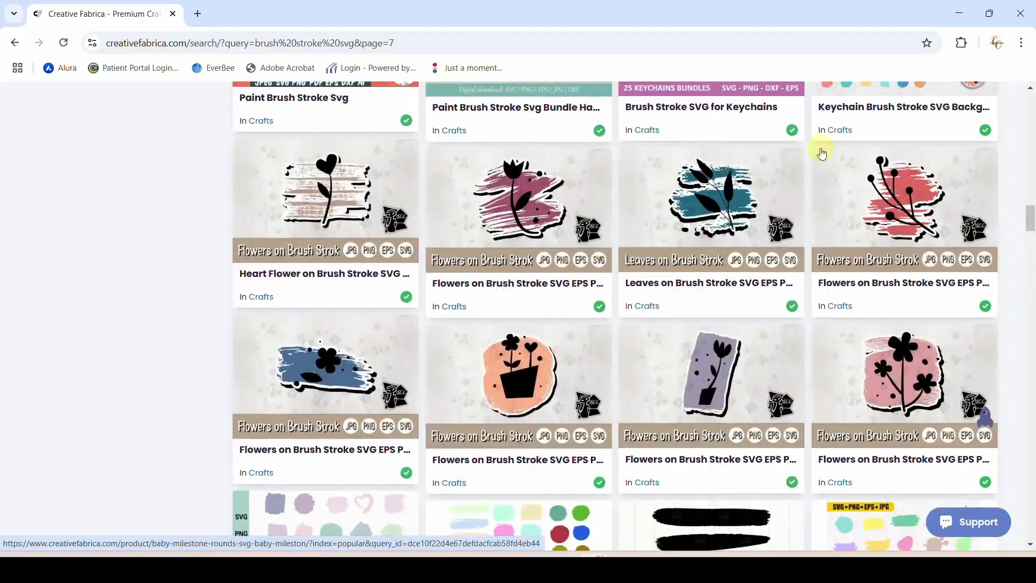
pyautogui.click(959, 12)
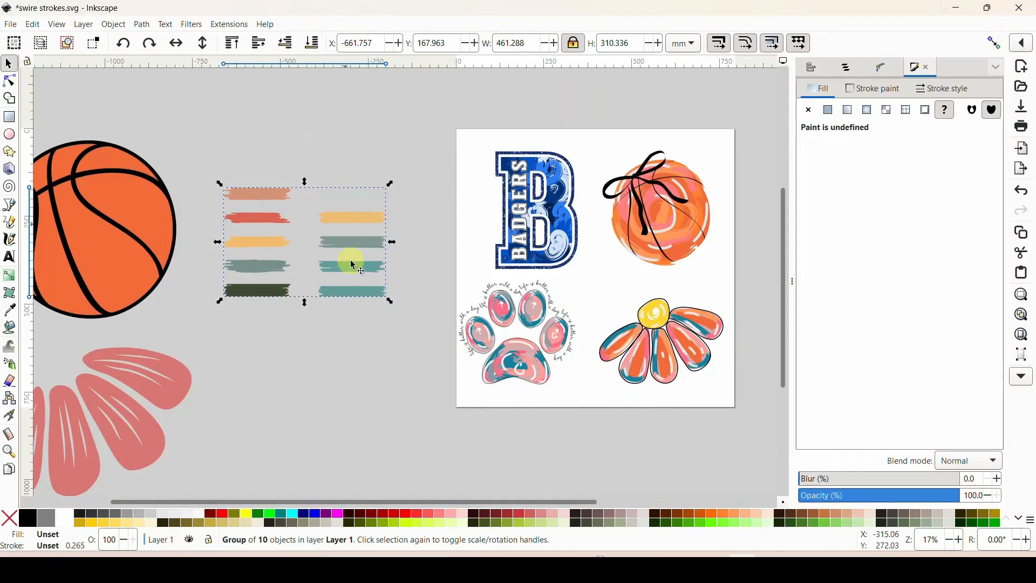
pyautogui.click(10, 24)
pyautogui.click(43, 186)
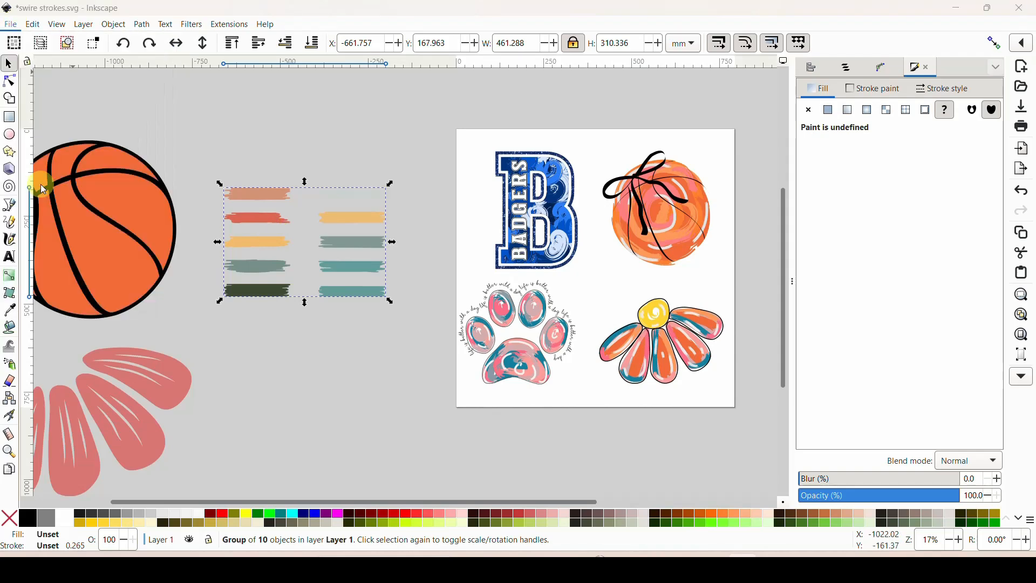
pyautogui.scroll(-3, 597, 213)
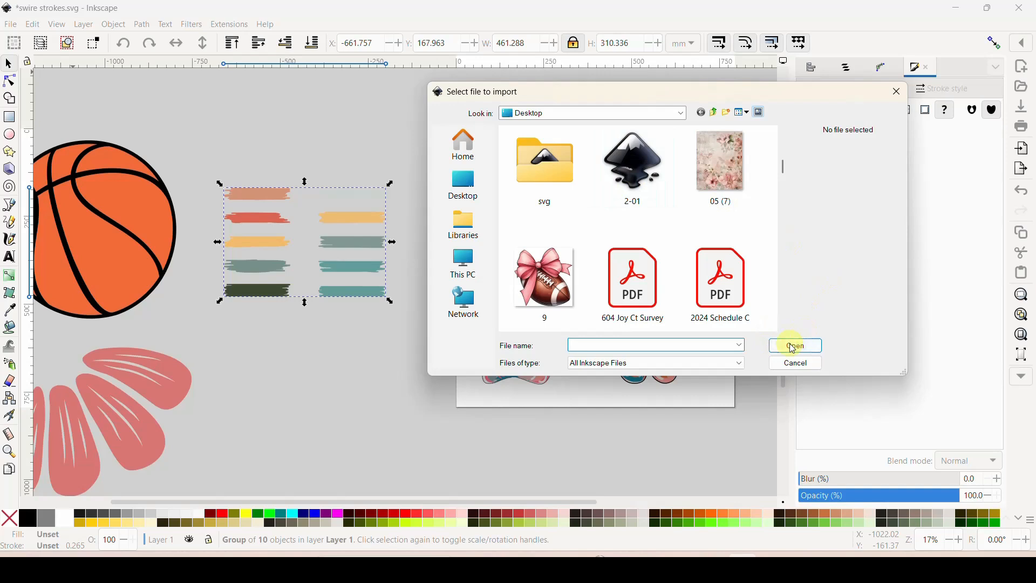
pyautogui.click(899, 92)
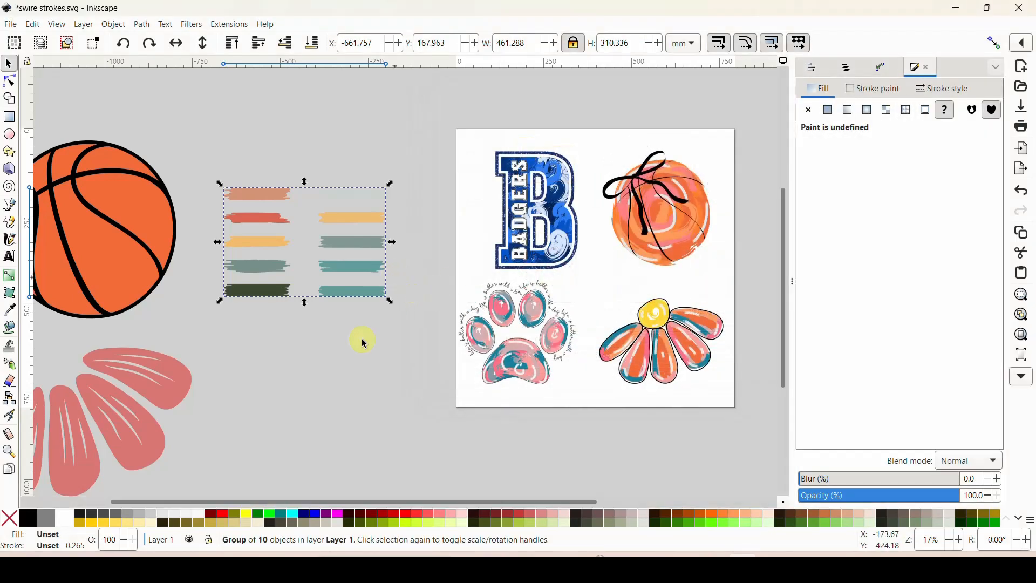
# - Shift the basketball and the pink petal group closer to the brush stroke swatches
pyautogui.moveTo(143, 208); pyautogui.dragTo(189, 162)
pyautogui.moveTo(178, 386); pyautogui.dragTo(250, 363)
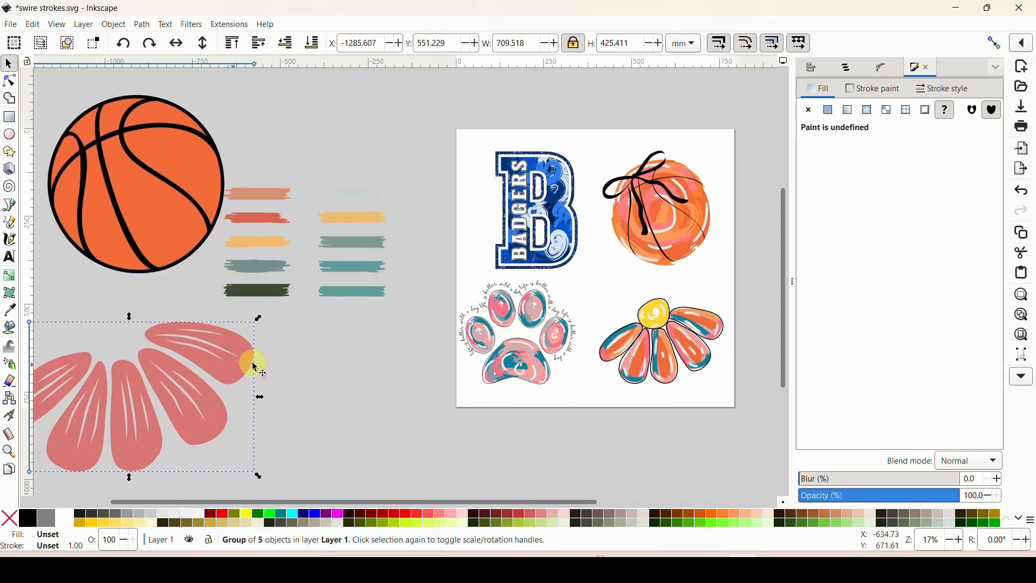
# - Inspect the Badgers letter and paw print designs up close and move both off the page
pyautogui.click(558, 219)
pyautogui.click(520, 350)
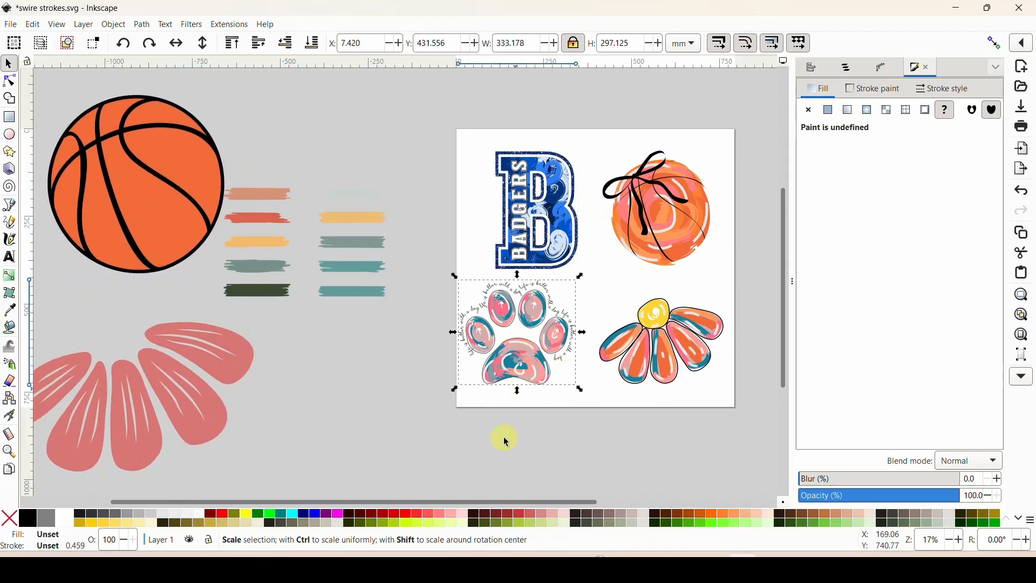
pyautogui.press('+')
pyautogui.press('+')
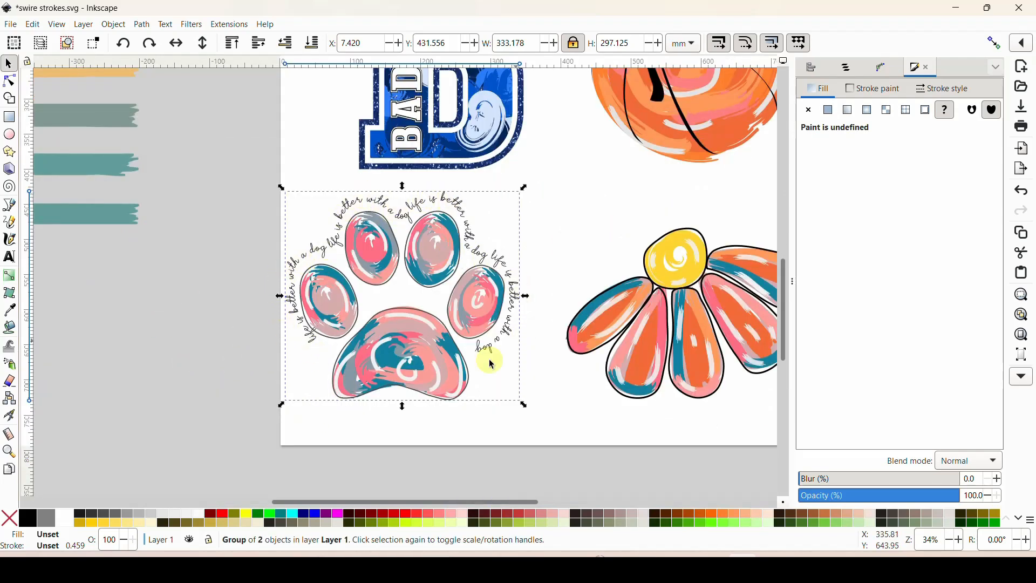
pyautogui.scroll(6, 467, 371)
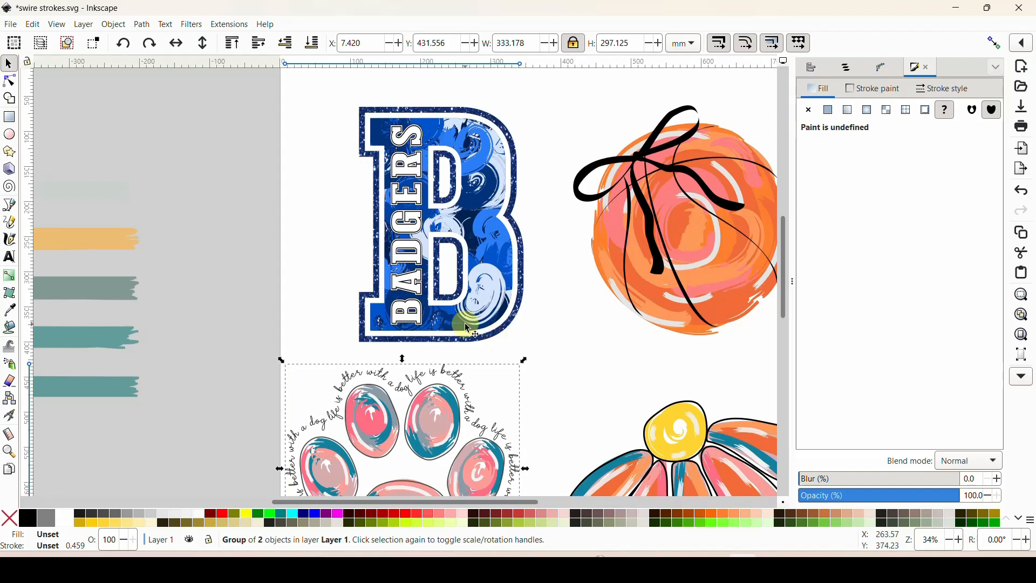
pyautogui.scroll(-2, 468, 327)
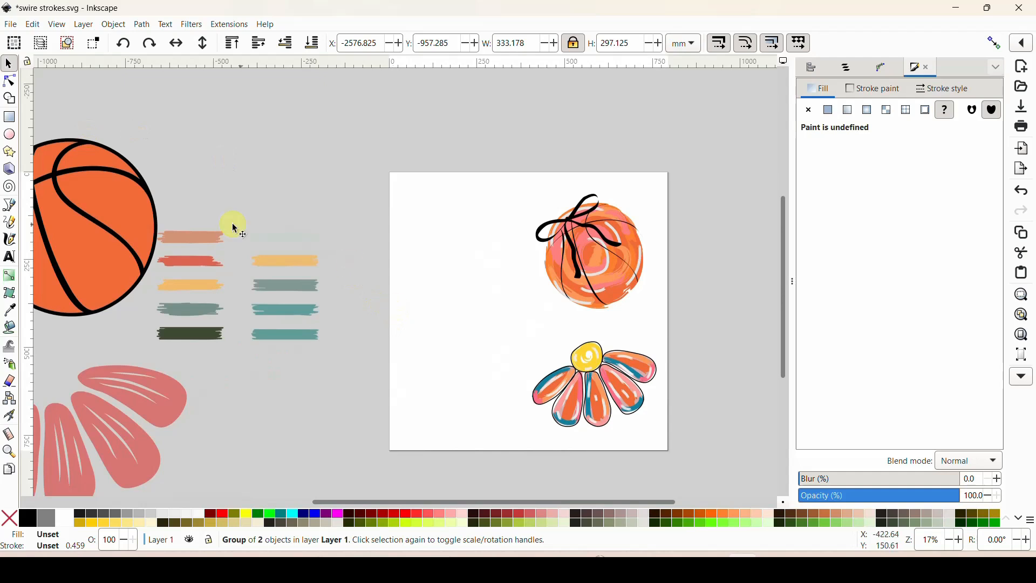
# - Bring the basketball and the pink petal group over to the page's edge, beside the finished ball and flower designs
pyautogui.moveTo(235, 229); pyautogui.dragTo(486, 194)
pyautogui.moveTo(76, 412); pyautogui.dragTo(446, 397)
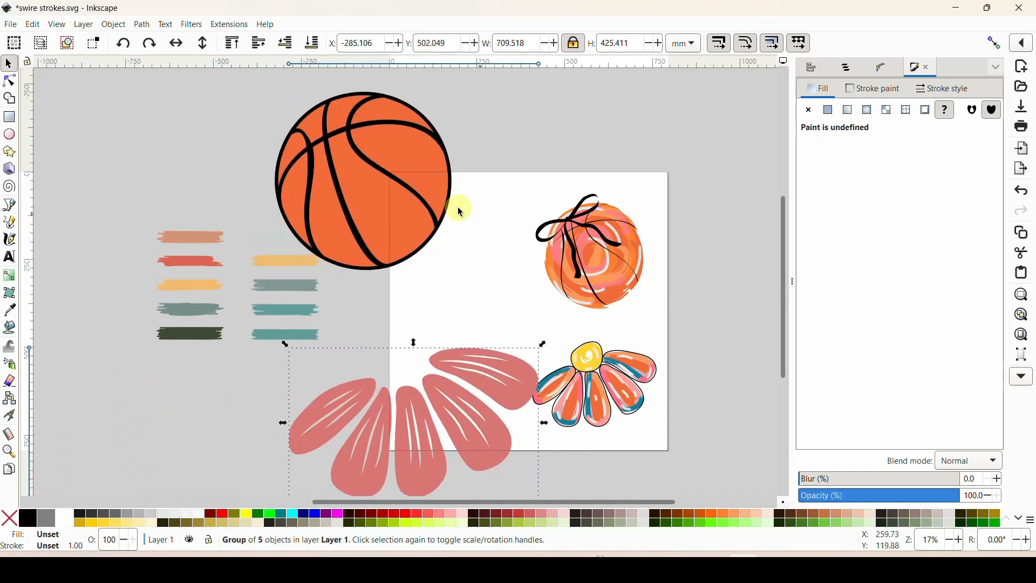
pyautogui.moveTo(481, 432); pyautogui.dragTo(403, 427)
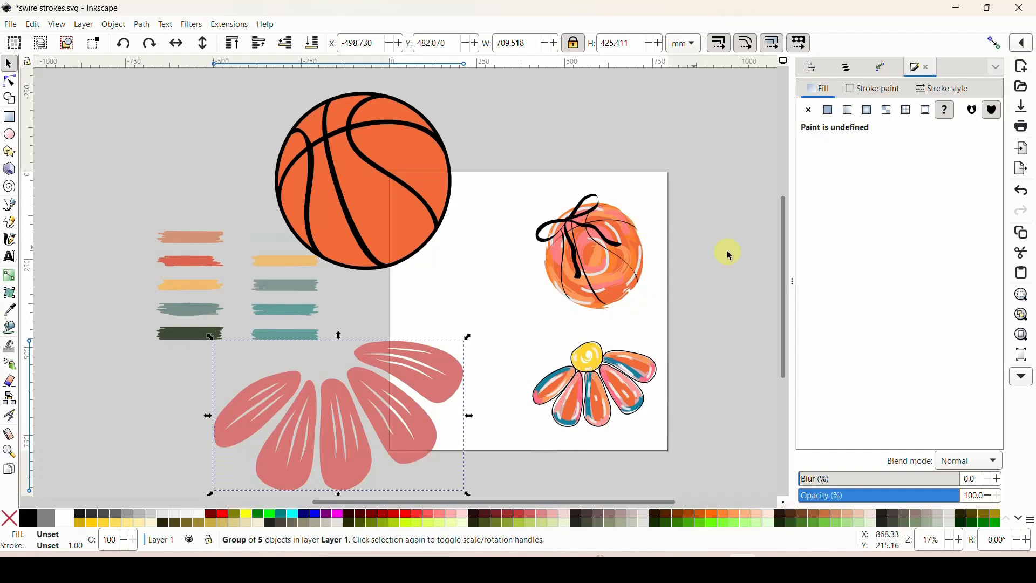
pyautogui.scroll(-2, 735, 259)
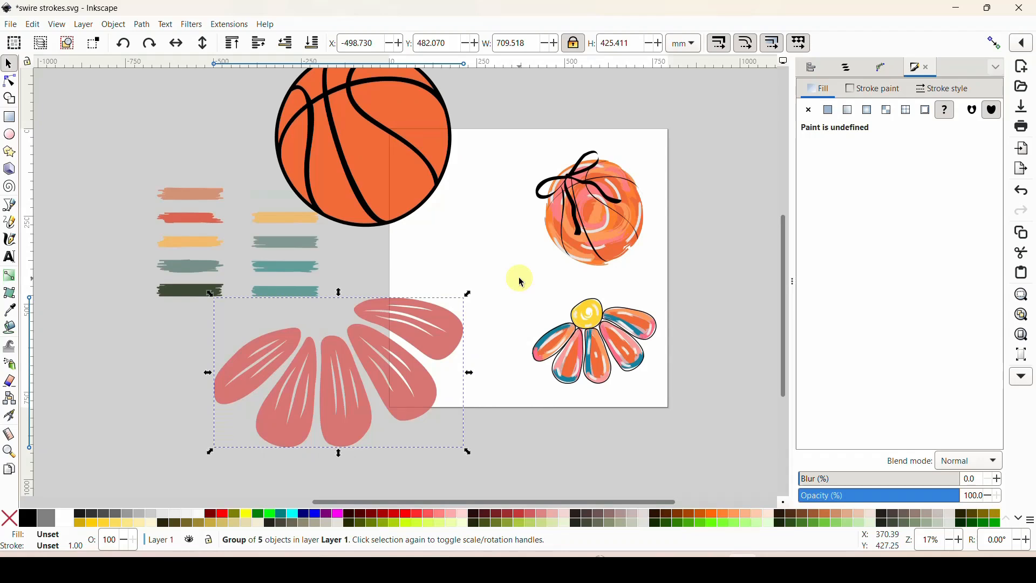
pyautogui.moveTo(387, 123); pyautogui.dragTo(414, 157)
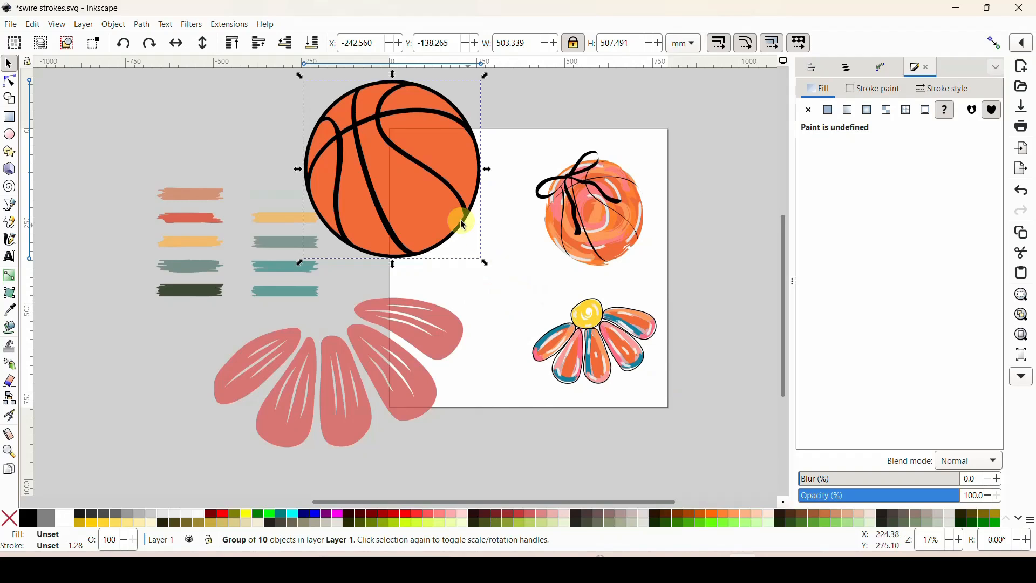
pyautogui.moveTo(430, 203); pyautogui.dragTo(442, 206)
# - Clear the pink petals and both finished designs away from the page, and place the basketball at about X 137 mm, Y 148 mm
pyautogui.moveTo(404, 352); pyautogui.dragTo(43, 141)
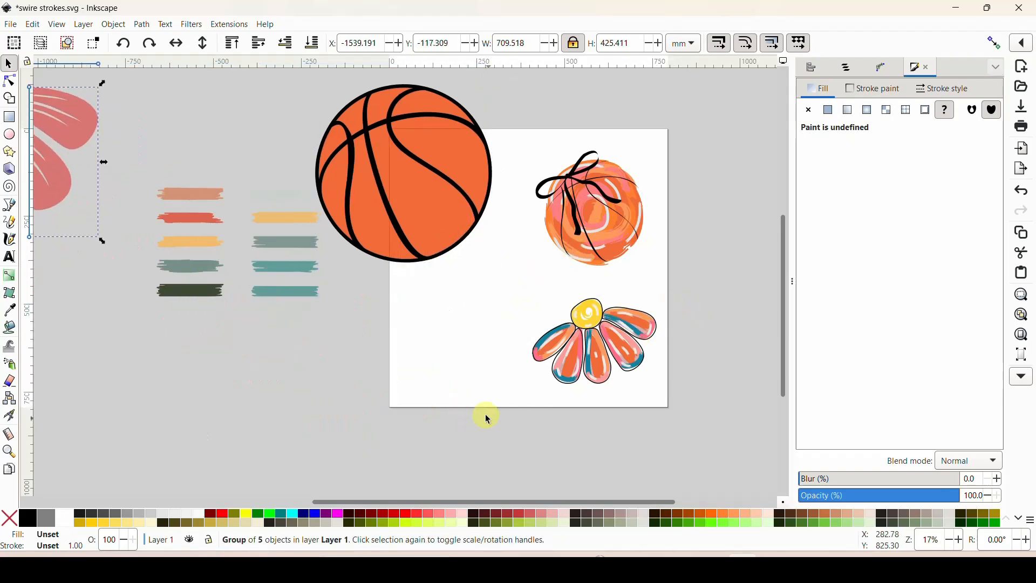
pyautogui.moveTo(486, 413); pyautogui.dragTo(714, 121)
pyautogui.moveTo(625, 181); pyautogui.dragTo(32, 128)
pyautogui.moveTo(436, 150); pyautogui.dragTo(565, 253)
pyautogui.moveTo(388, 500); pyautogui.dragTo(433, 500)
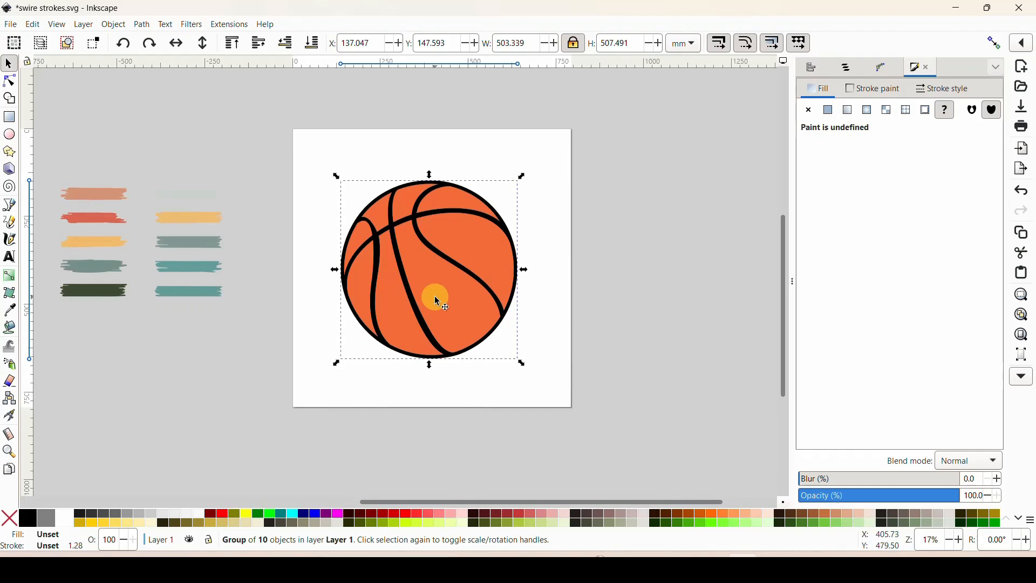
# - Ungroup the basketball and move its black outline off the page, separate from the orange panels
pyautogui.hotkey('ctrl', 'shift', 'g')
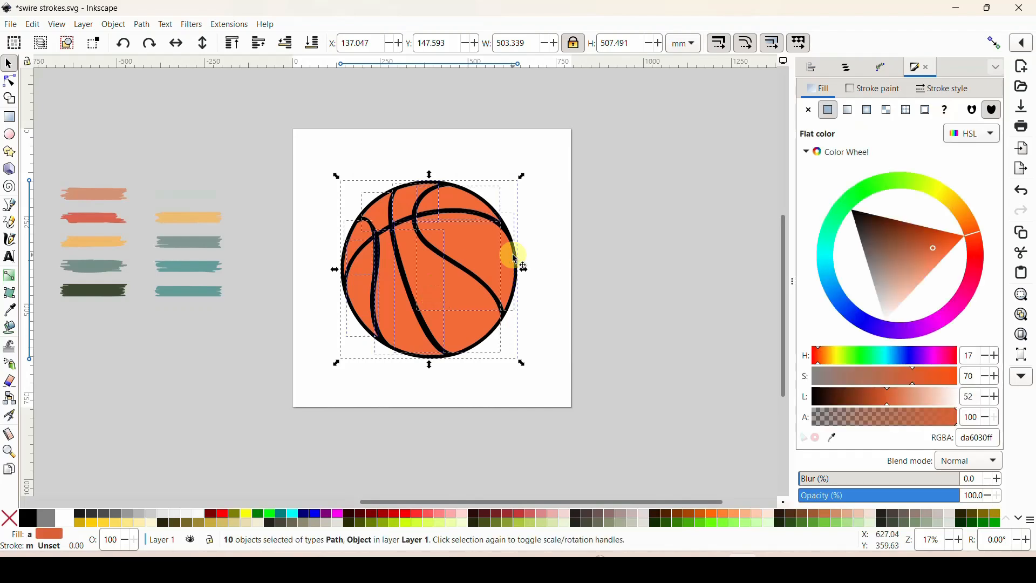
pyautogui.click(663, 288)
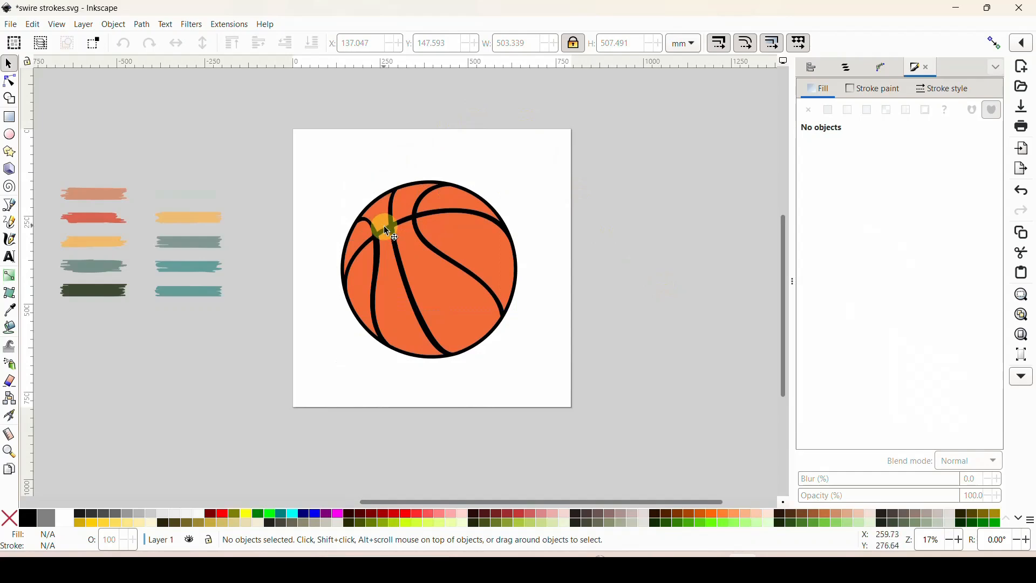
pyautogui.moveTo(395, 232); pyautogui.dragTo(666, 145)
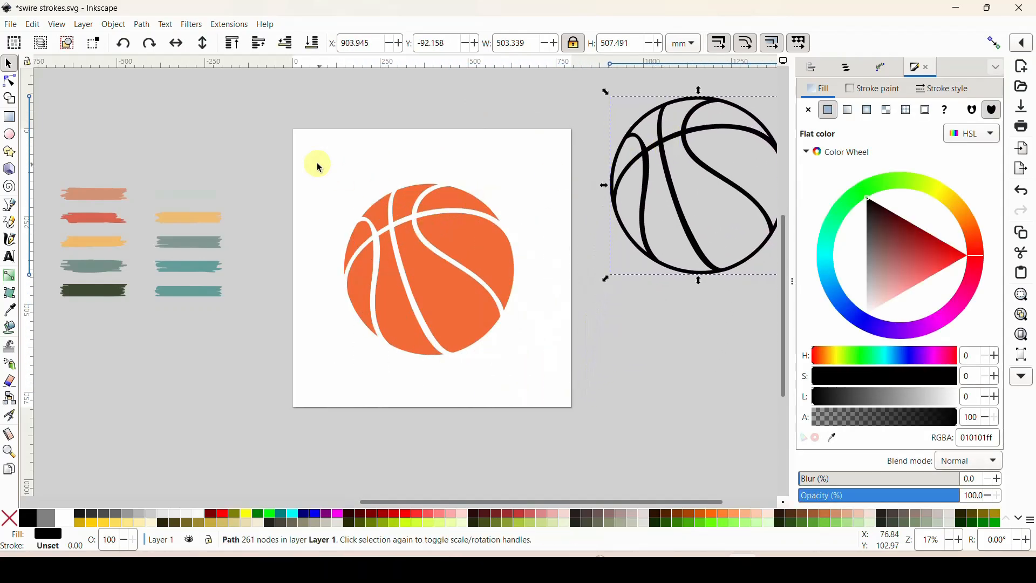
# - Group the nine orange basketball panels and place the group at about X 150 mm, Y 164 mm
pyautogui.moveTo(309, 155); pyautogui.dragTo(517, 402)
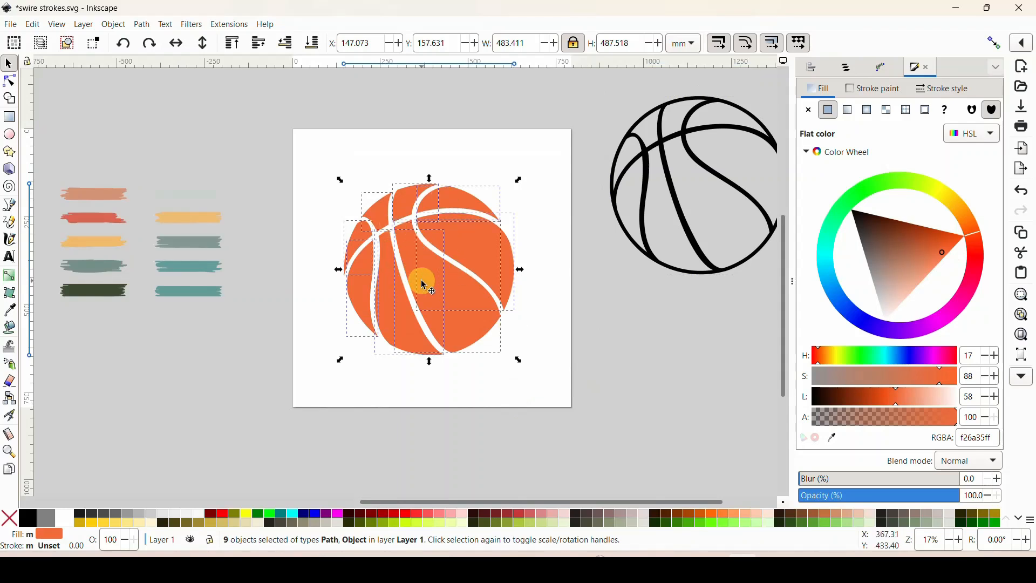
pyautogui.hotkey('ctrl', 'g')
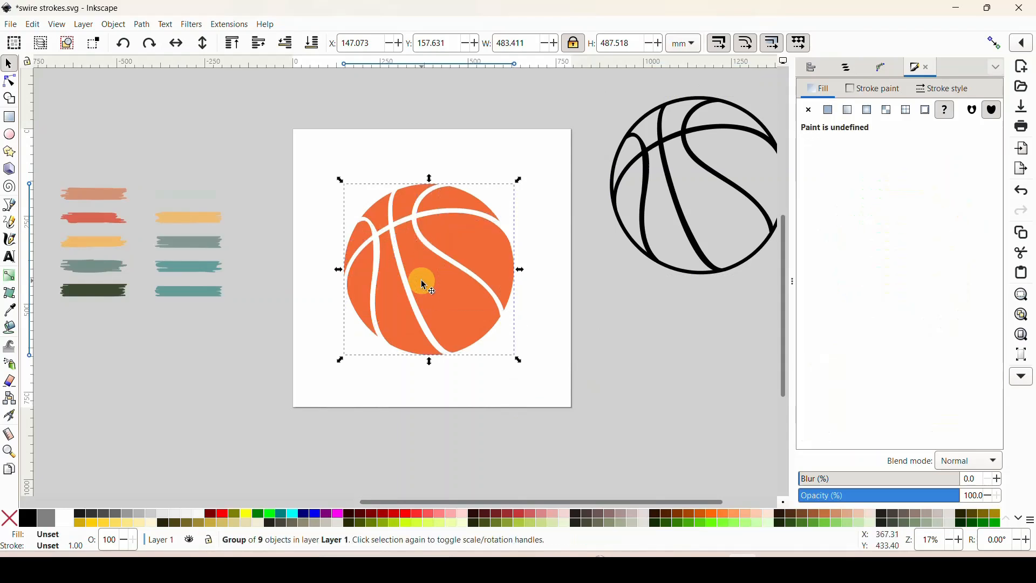
pyautogui.rightClick(422, 283)
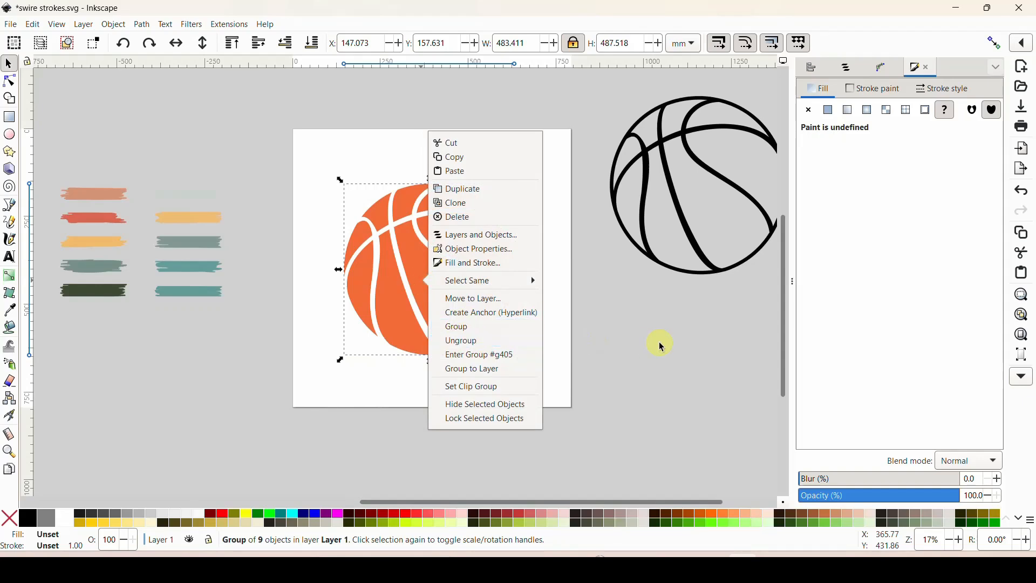
pyautogui.click(641, 345)
pyautogui.moveTo(453, 272); pyautogui.dragTo(454, 293)
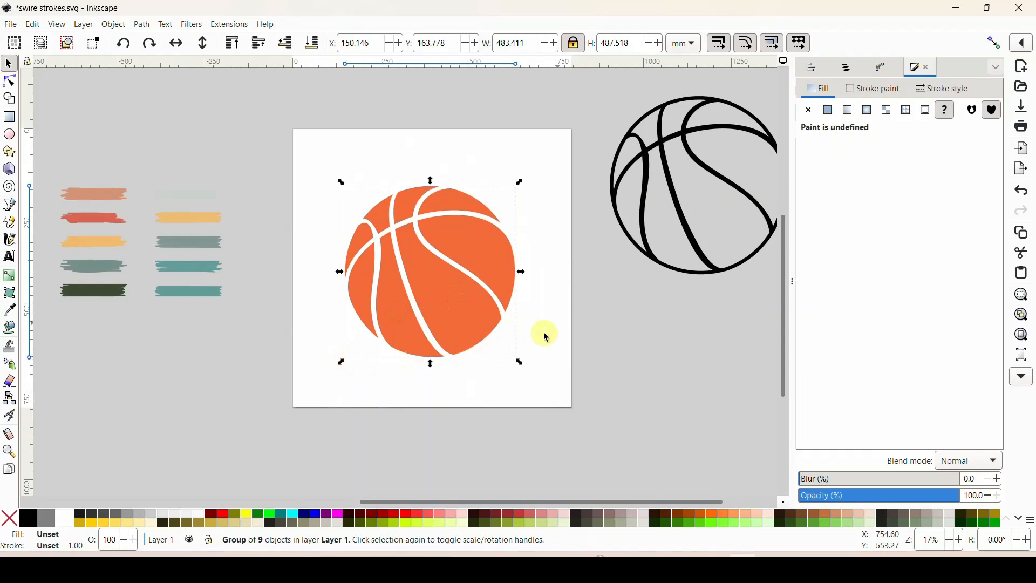
# - Move the black basketball outline farther away from the page, to about X 1196 mm, Y -100 mm
pyautogui.moveTo(637, 248); pyautogui.dragTo(716, 250)
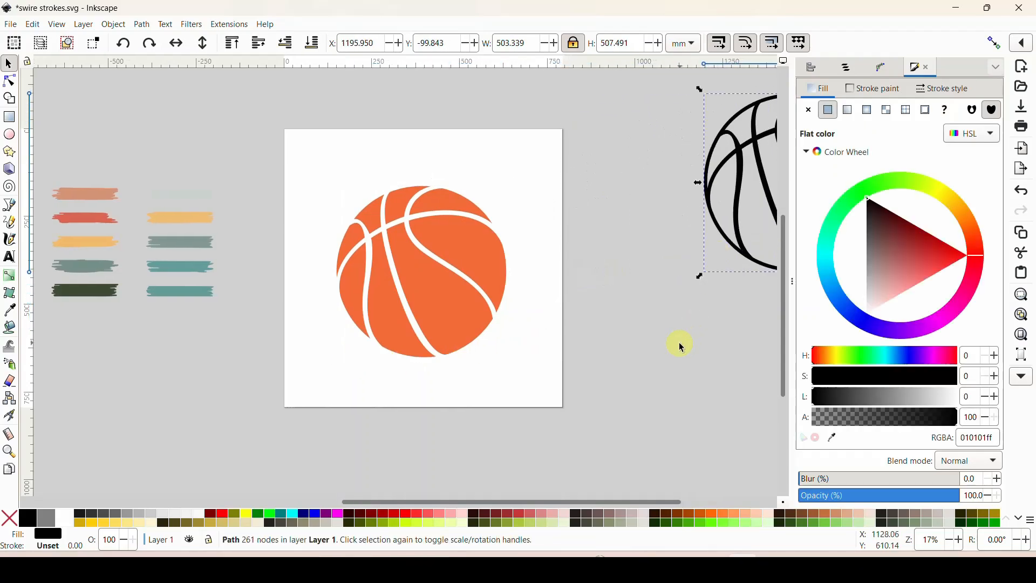
pyautogui.click(679, 344)
pyautogui.moveTo(435, 501); pyautogui.dragTo(422, 501)
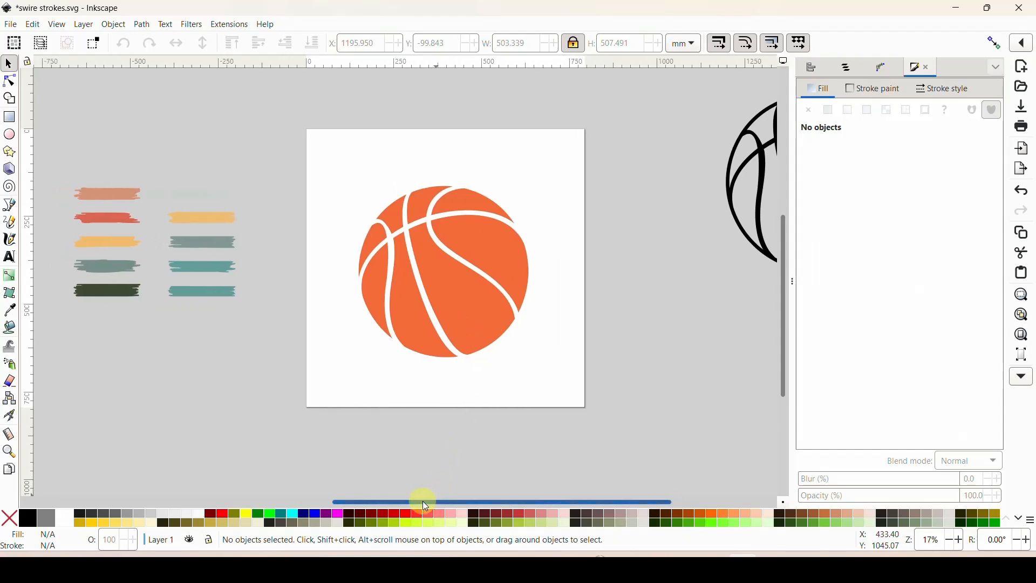
# - Enlarge the grouped brush strokes to about 827 × 556 mm and shift the group to about X -737 mm, Y 67 mm
pyautogui.click(235, 296)
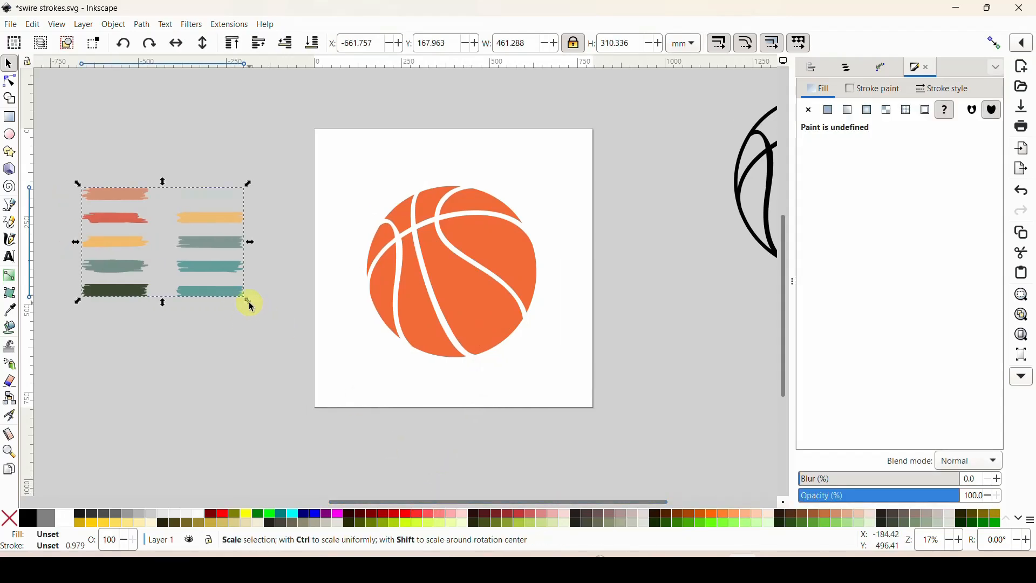
pyautogui.moveTo(248, 302); pyautogui.dragTo(377, 449)
pyautogui.moveTo(306, 378)
pyautogui.mouseDown()
pyautogui.moveTo(270, 358)
pyautogui.moveTo(275, 341)
pyautogui.mouseUp()
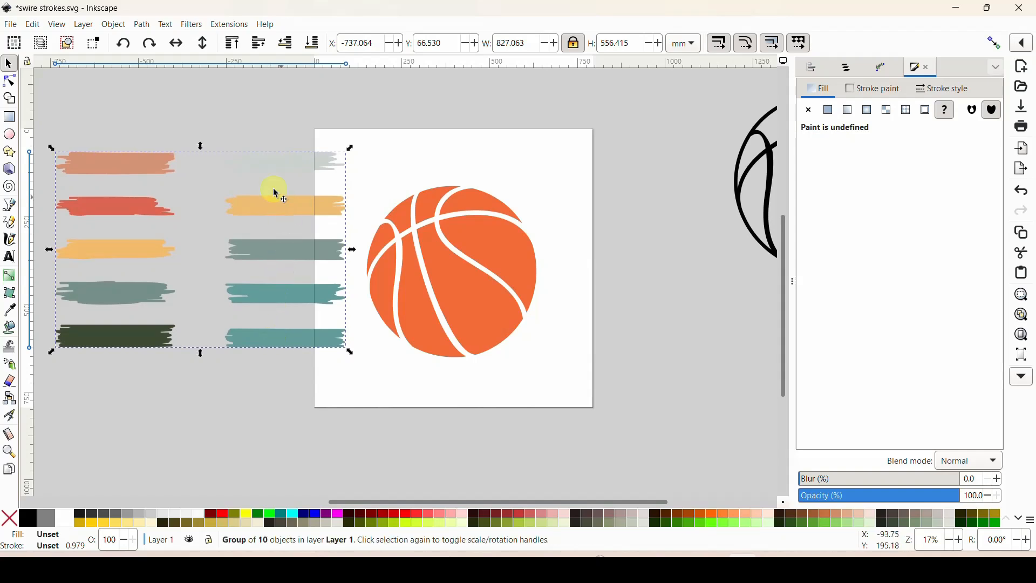
# - Ungroup the brush strokes and move the second-column yellow-orange stroke onto the page above the basketball
pyautogui.rightClick(300, 212)
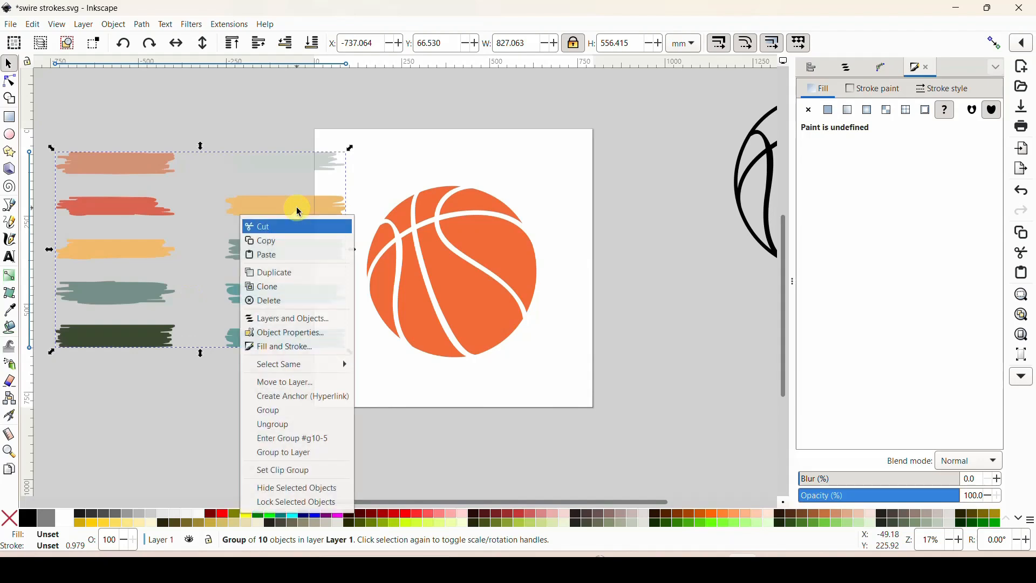
pyautogui.click(301, 425)
pyautogui.click(272, 367)
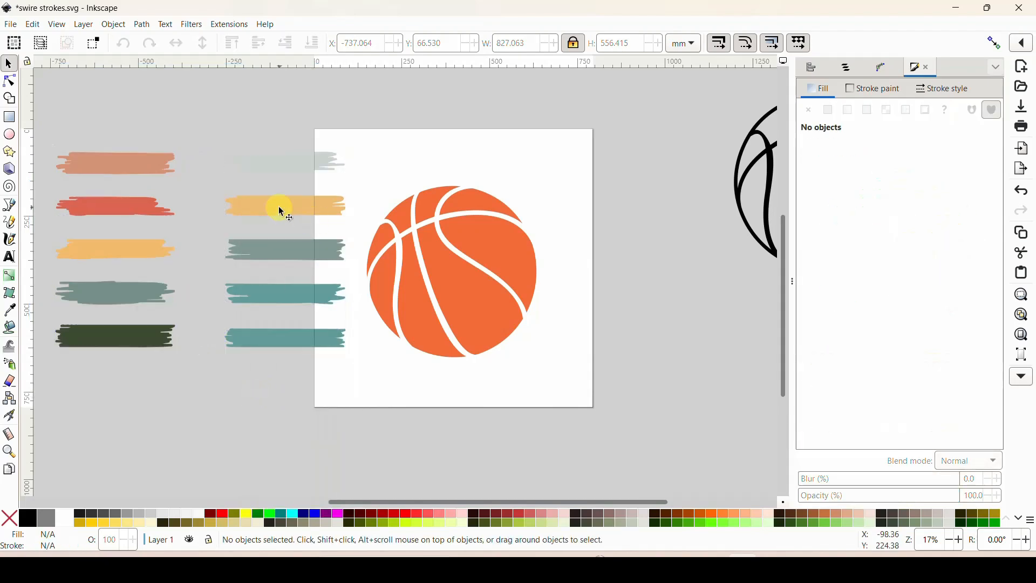
pyautogui.moveTo(281, 212)
pyautogui.mouseDown()
pyautogui.moveTo(514, 162)
pyautogui.moveTo(513, 151)
pyautogui.mouseUp()
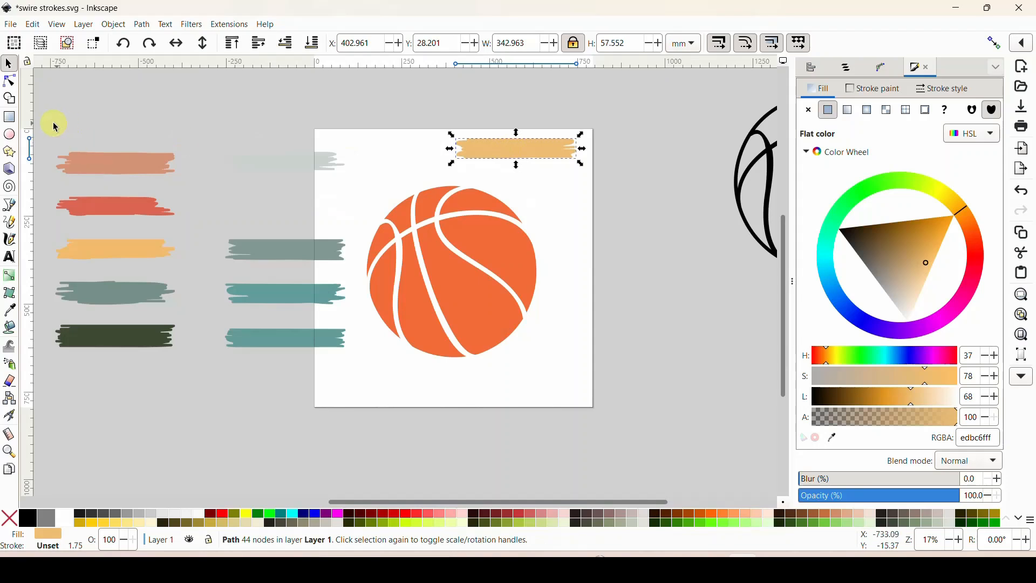
# - Move the other nine brush strokes well clear of the page and place the yellow-orange stroke at about X 275 mm, Y 30 mm
pyautogui.moveTo(55, 127)
pyautogui.mouseDown()
pyautogui.moveTo(144, 342)
pyautogui.moveTo(386, 387)
pyautogui.mouseUp()
pyautogui.moveTo(308, 342); pyautogui.dragTo(150, 310)
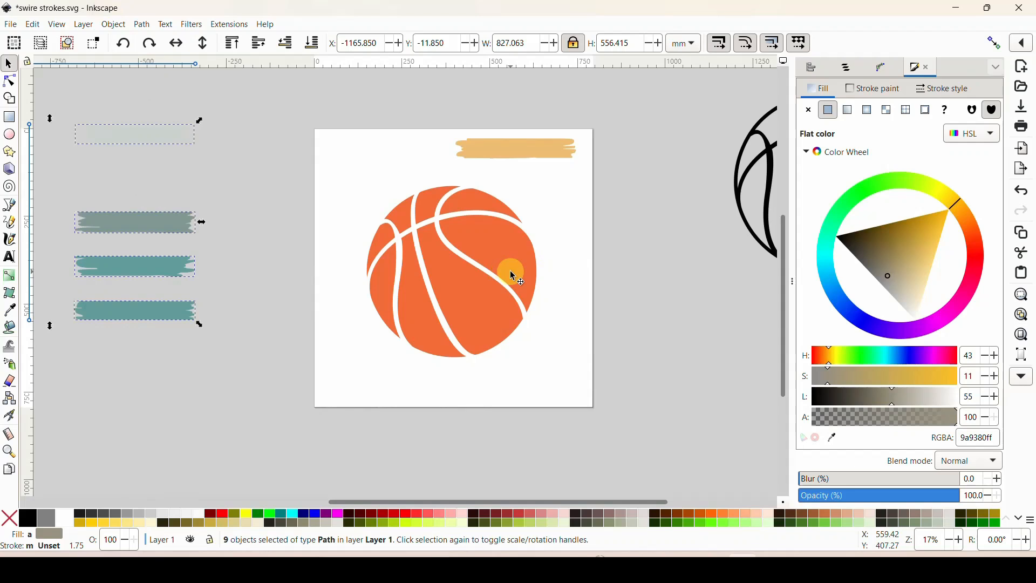
pyautogui.click(342, 241)
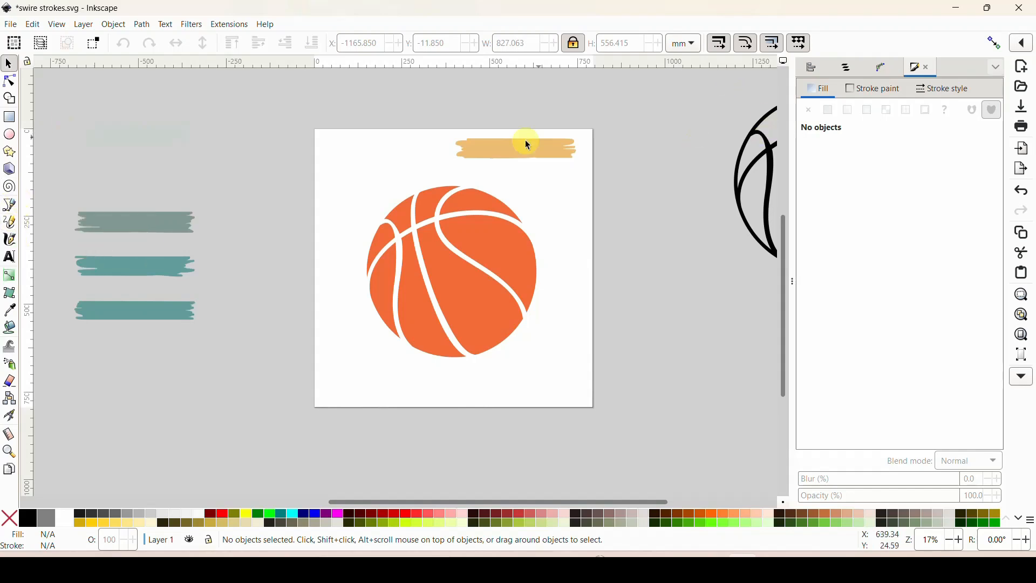
pyautogui.moveTo(511, 151)
pyautogui.mouseDown()
pyautogui.moveTo(422, 156)
pyautogui.moveTo(467, 157)
pyautogui.mouseUp()
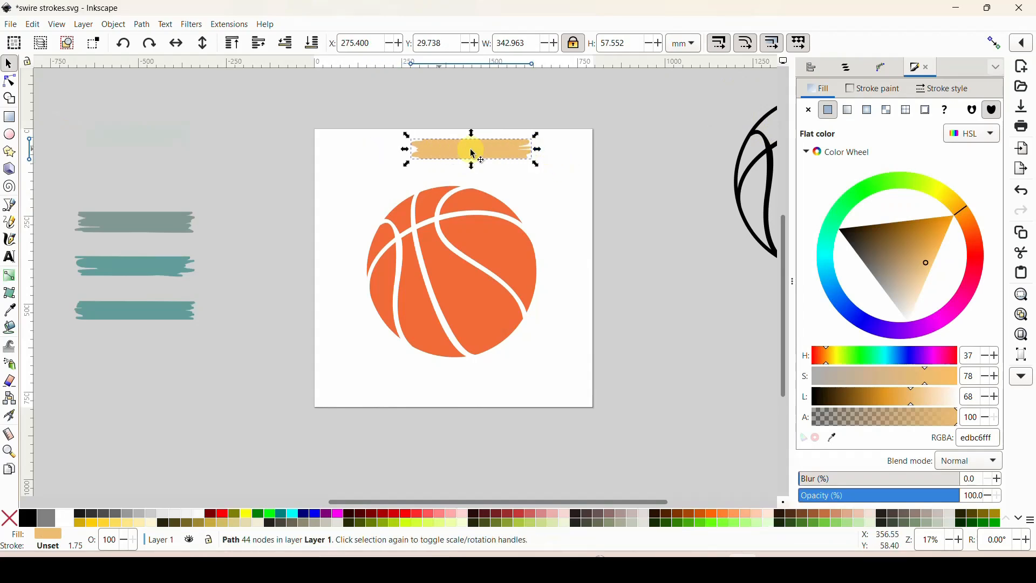
# - Draw a near-vertical straight line about 535 mm long beside the page using the Pen tool with shape None
pyautogui.click(11, 208)
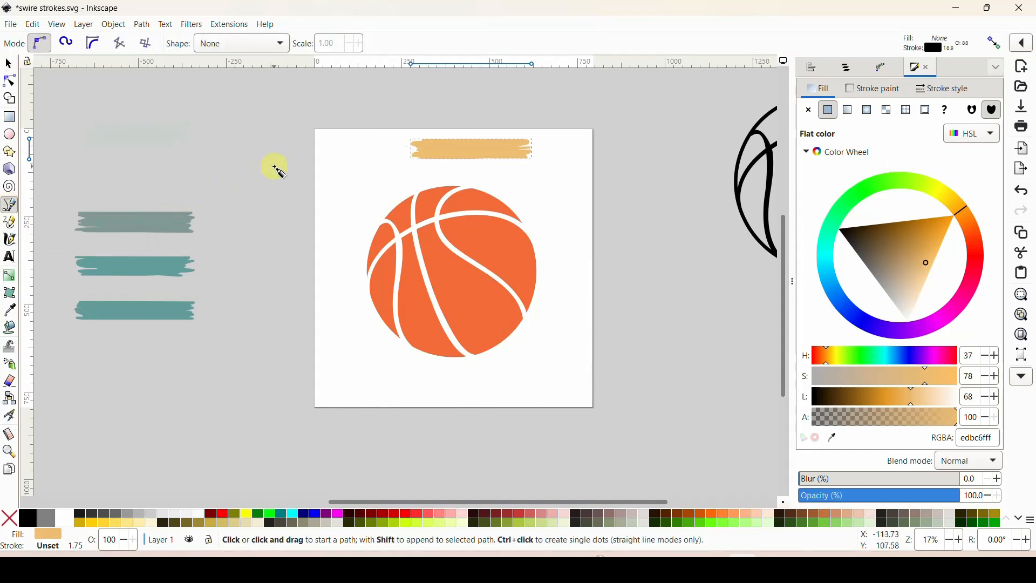
pyautogui.click(274, 166)
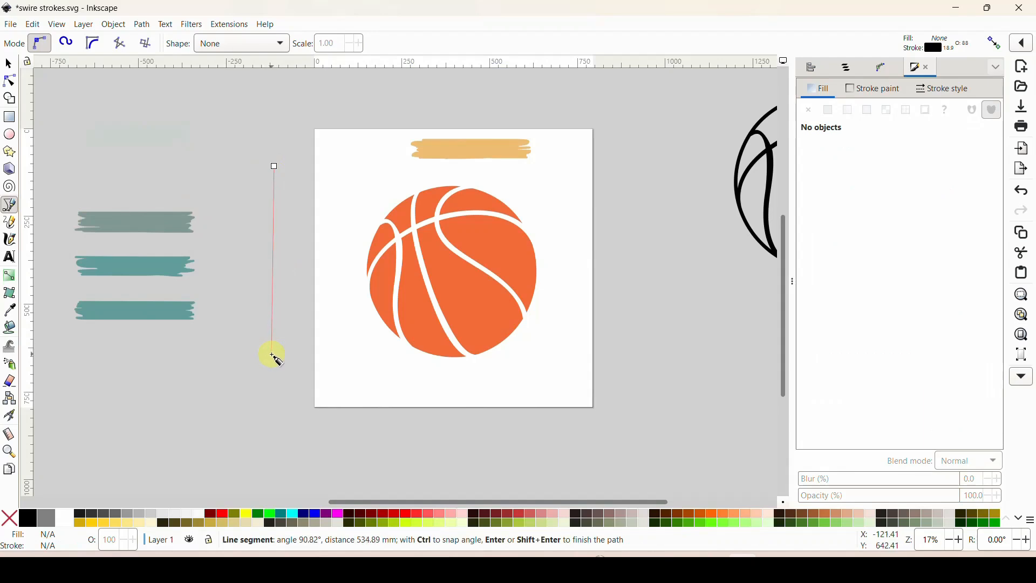
pyautogui.click(274, 356)
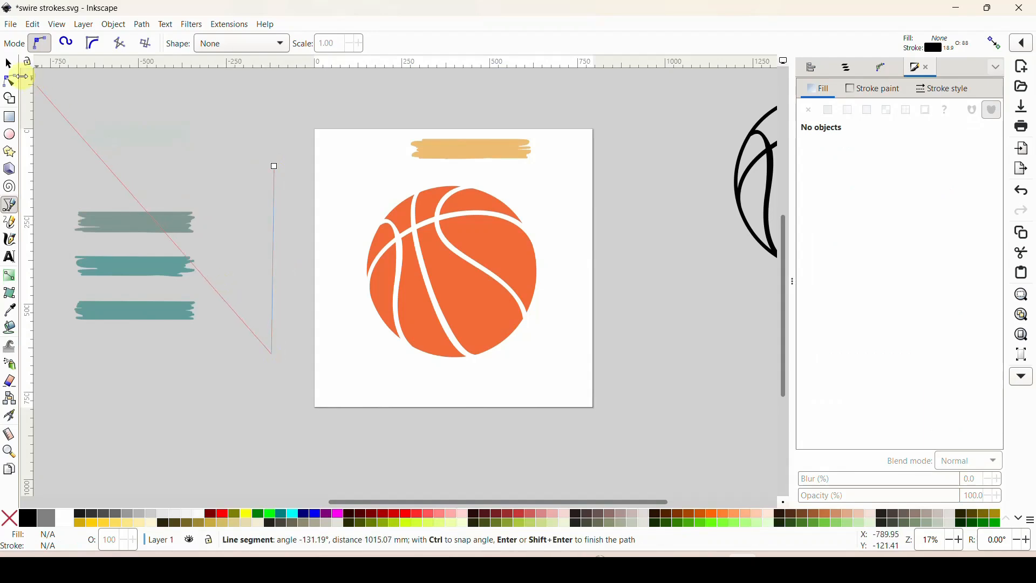
pyautogui.click(9, 65)
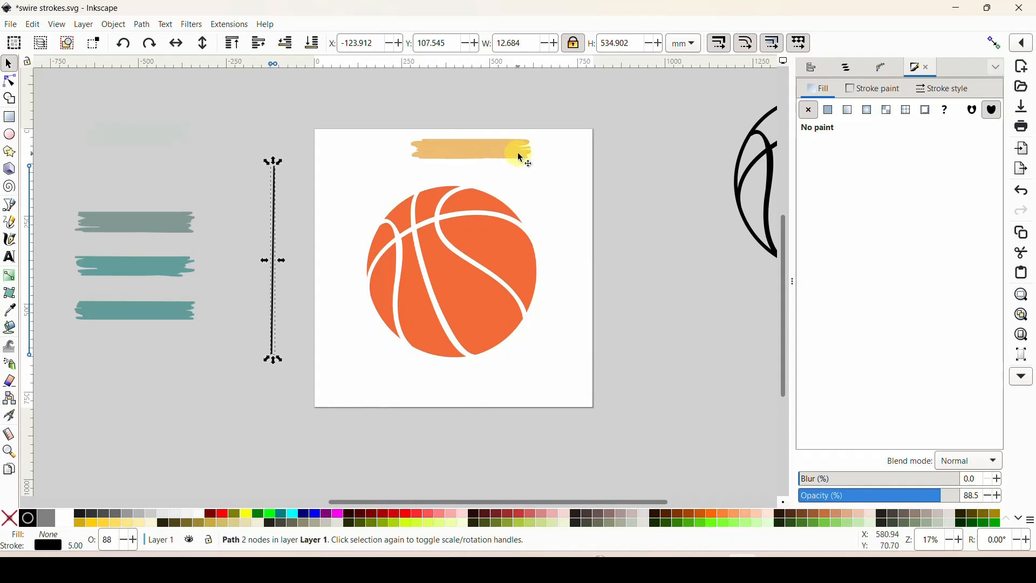
pyautogui.press('b')
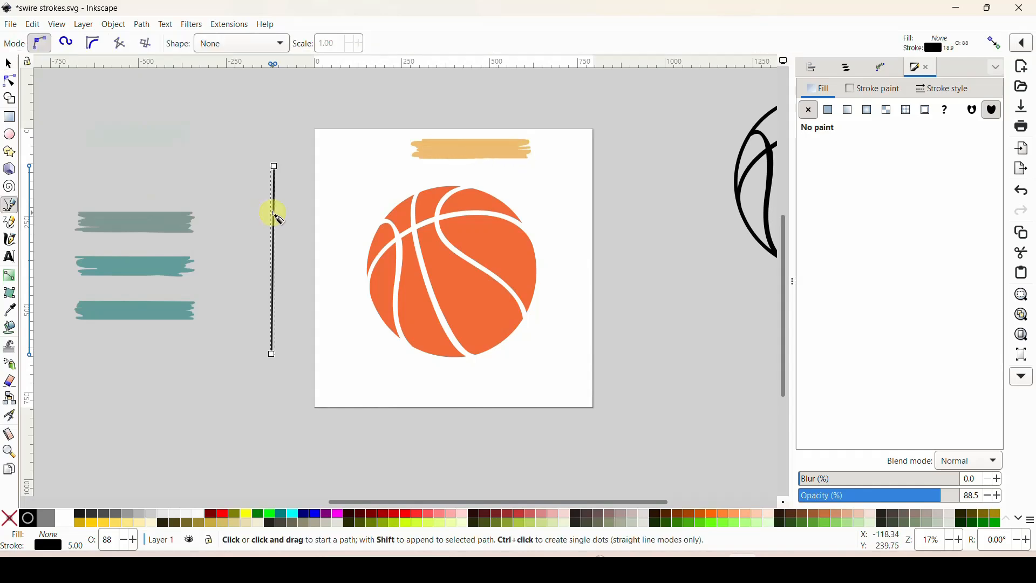
pyautogui.click(11, 66)
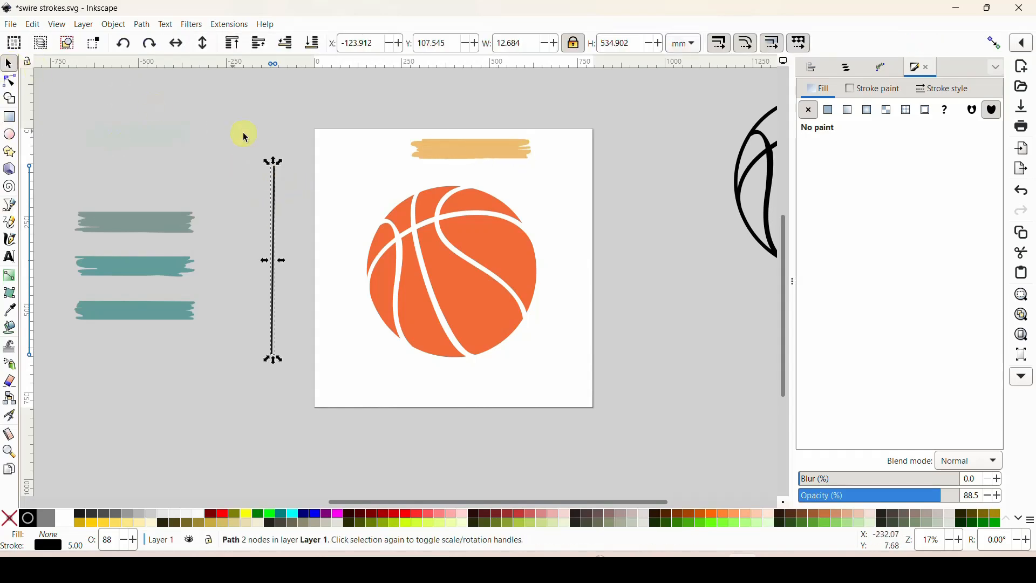
# - Copy the yellow-orange stroke and draw a vertical Pen line about 530 mm long beside the plain line with shape From clipboard
pyautogui.click(473, 155)
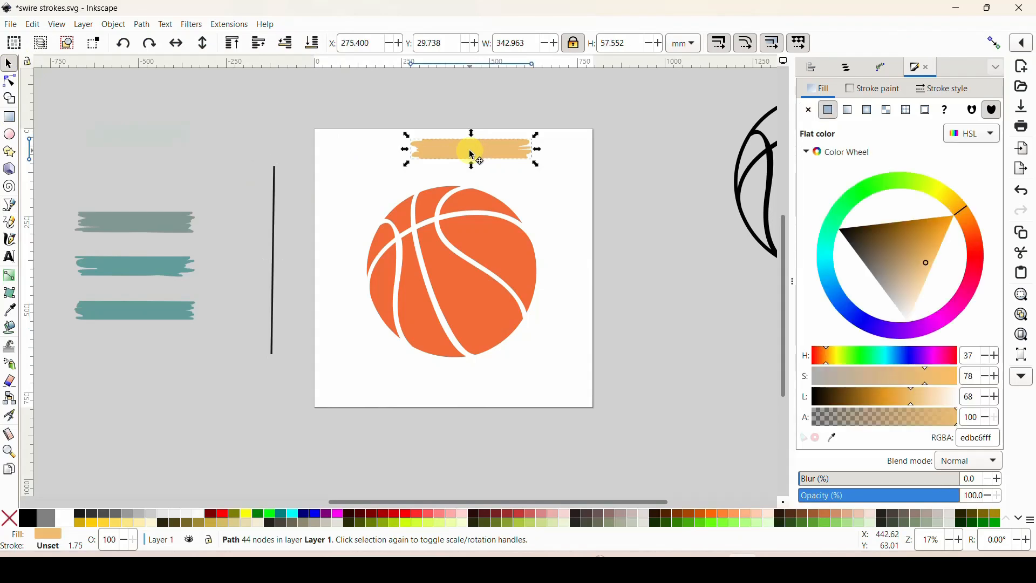
pyautogui.rightClick(470, 151)
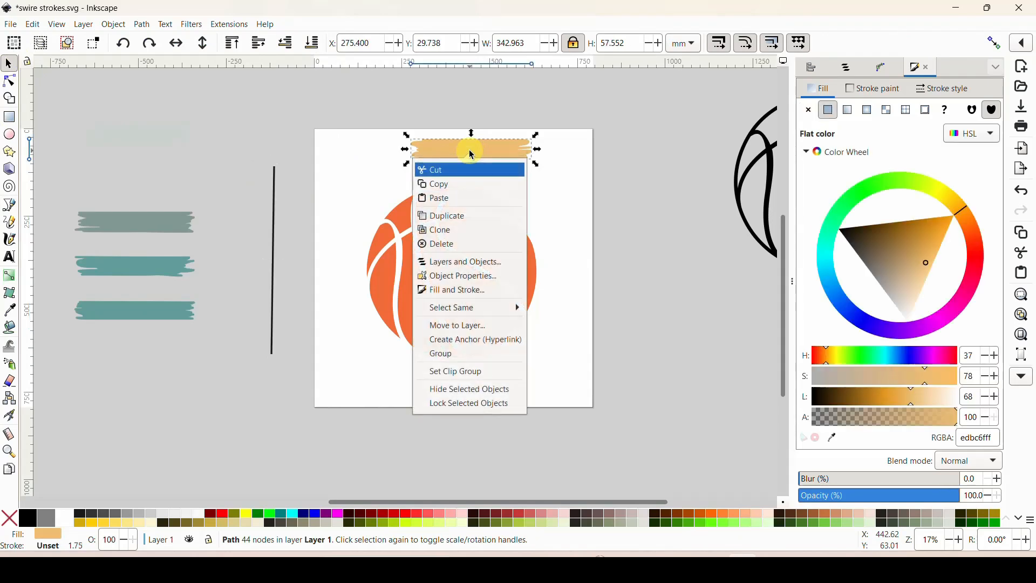
pyautogui.click(446, 186)
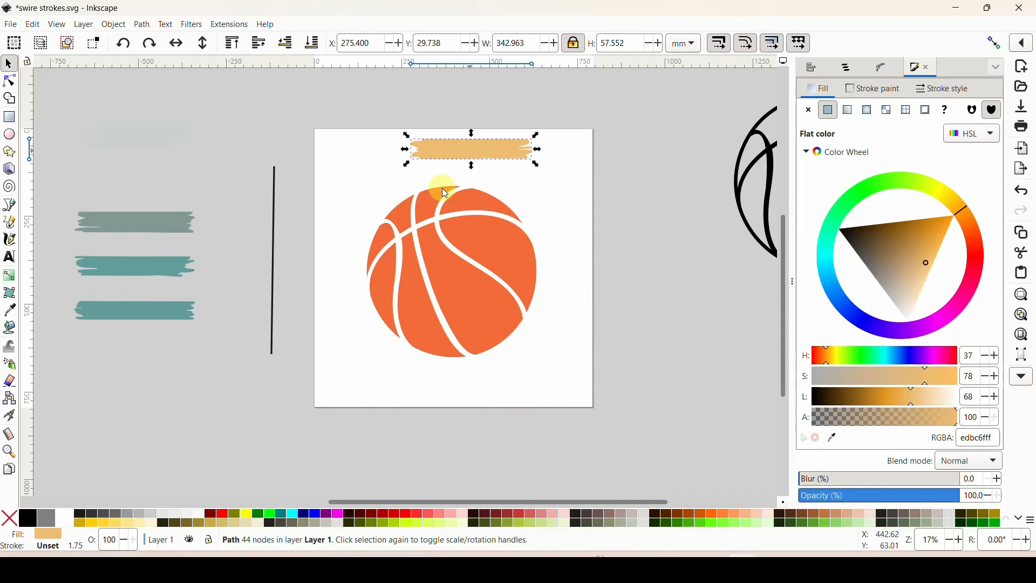
pyautogui.click(9, 206)
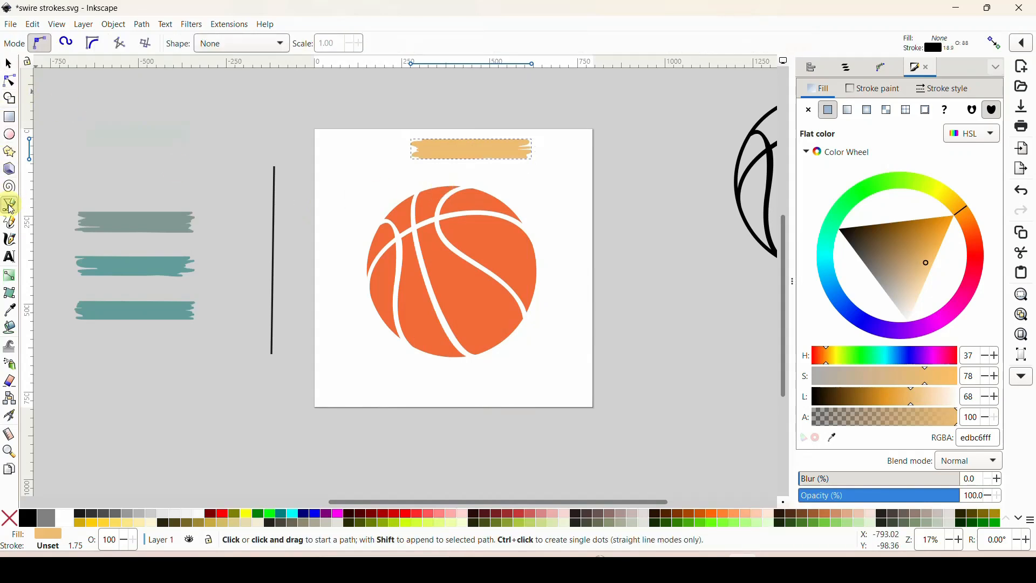
pyautogui.click(229, 48)
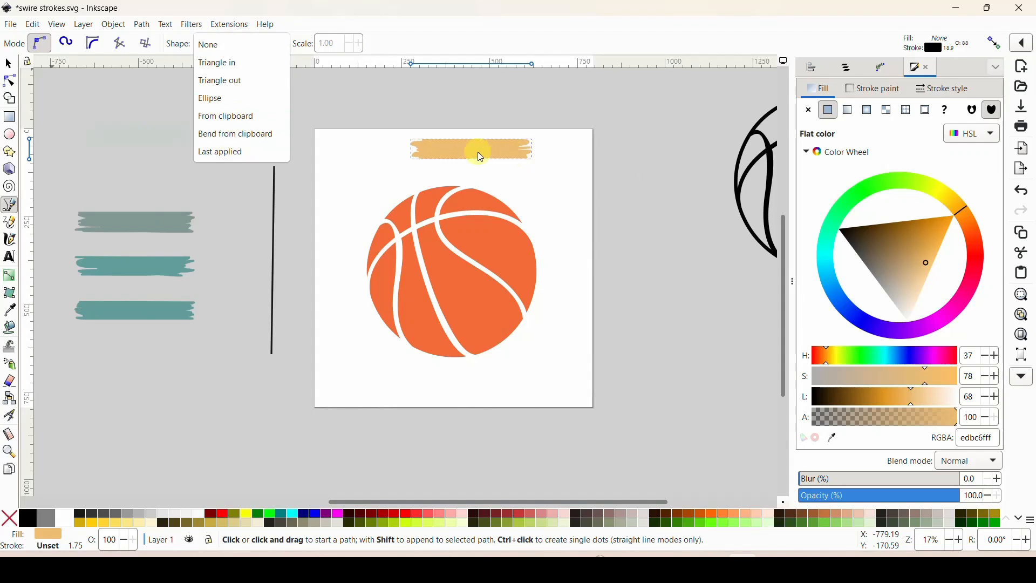
pyautogui.click(209, 116)
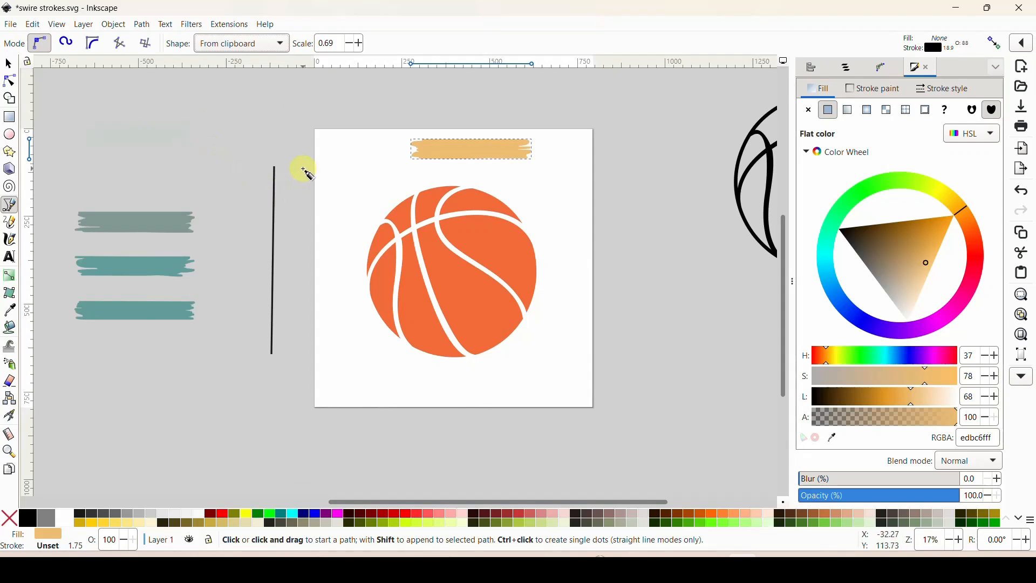
pyautogui.click(302, 169)
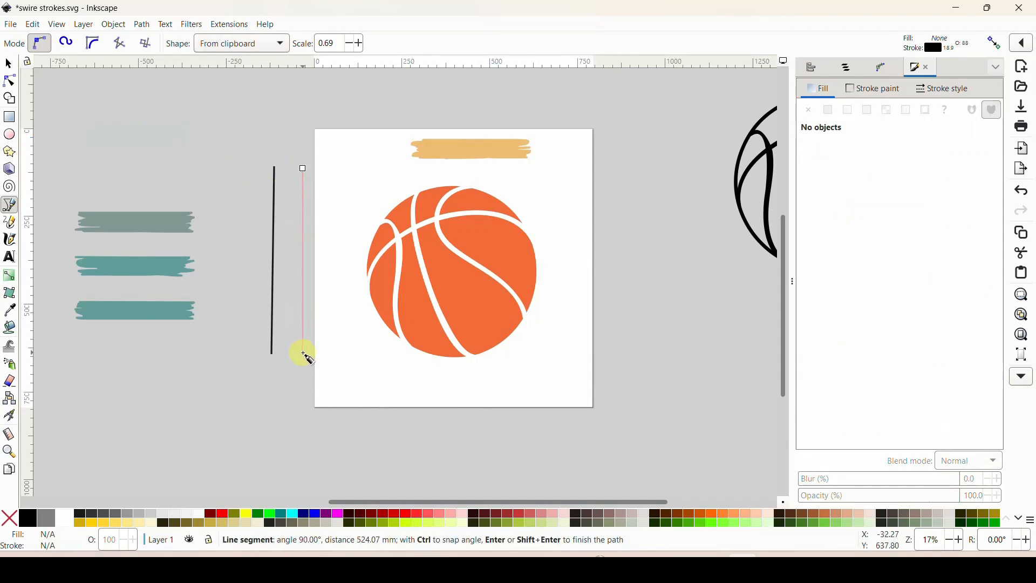
pyautogui.click(304, 355)
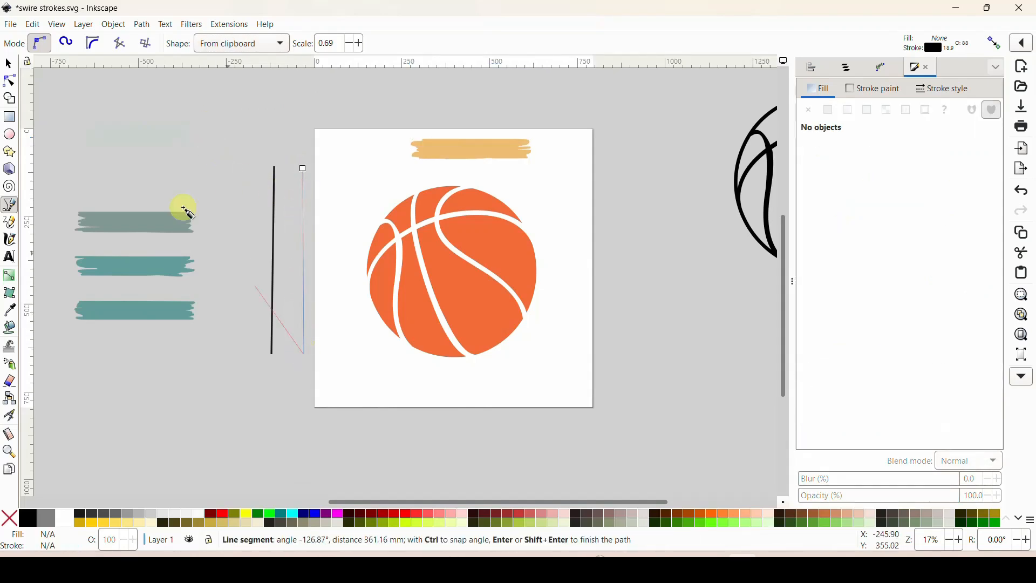
pyautogui.click(10, 65)
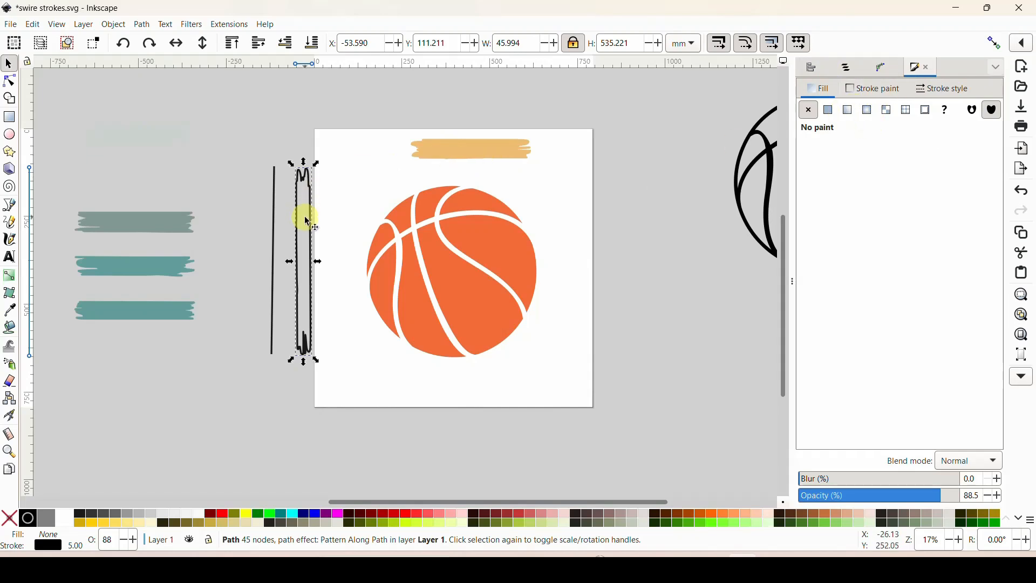
# - Give the new brush-shaped path a flat fill, remove its outline paint, and recolor the fill red
pyautogui.click(832, 111)
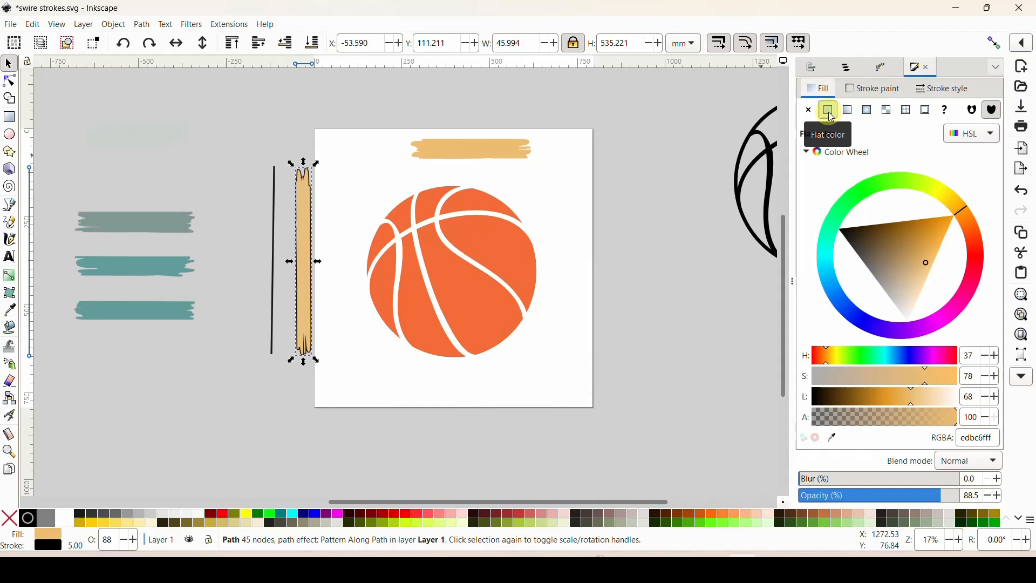
pyautogui.click(883, 92)
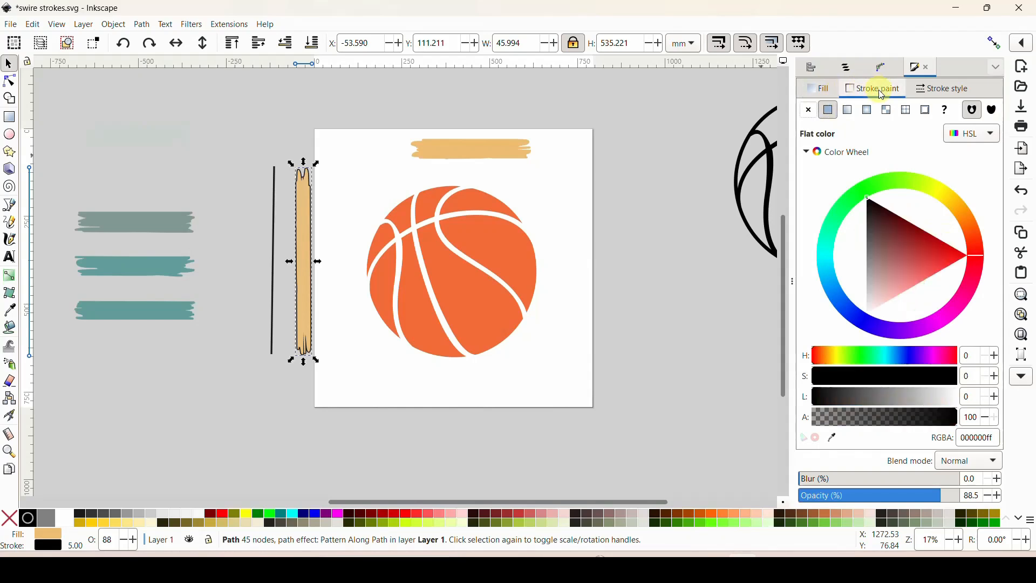
pyautogui.click(809, 112)
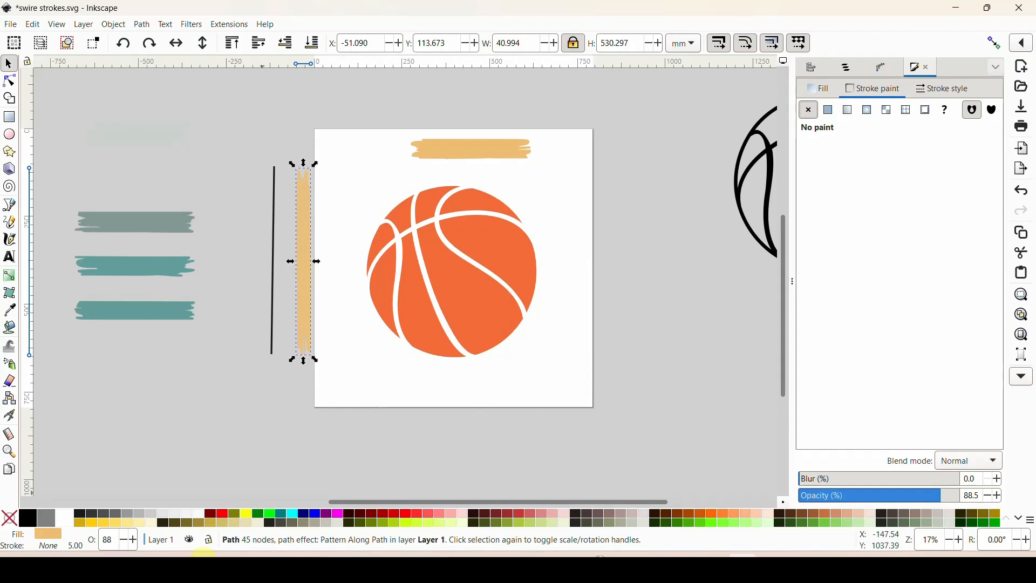
pyautogui.click(223, 517)
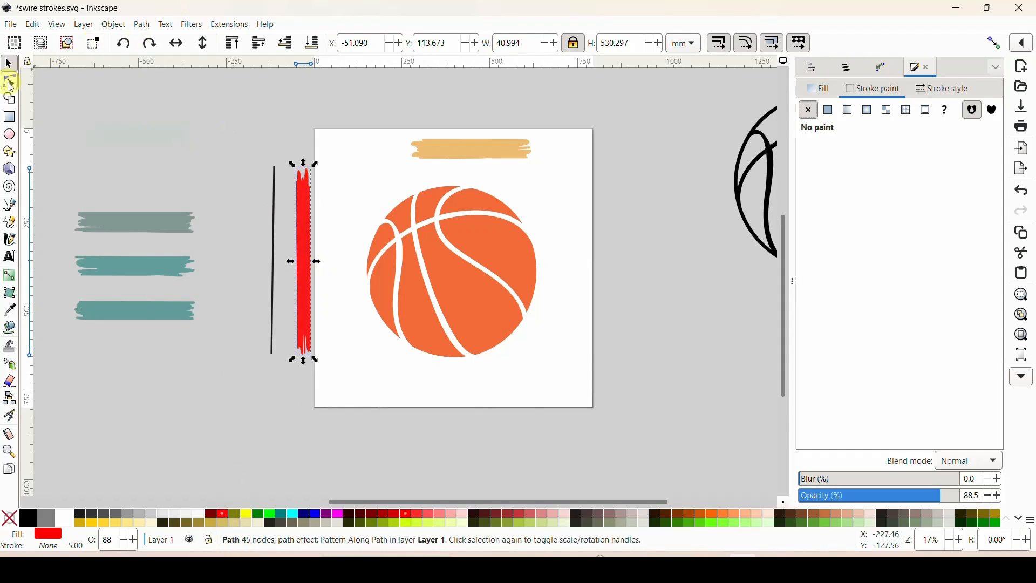
# - Bend the red brush-shaped path into a C curve bulging away from the page and greatly widen its brush pattern
pyautogui.click(9, 82)
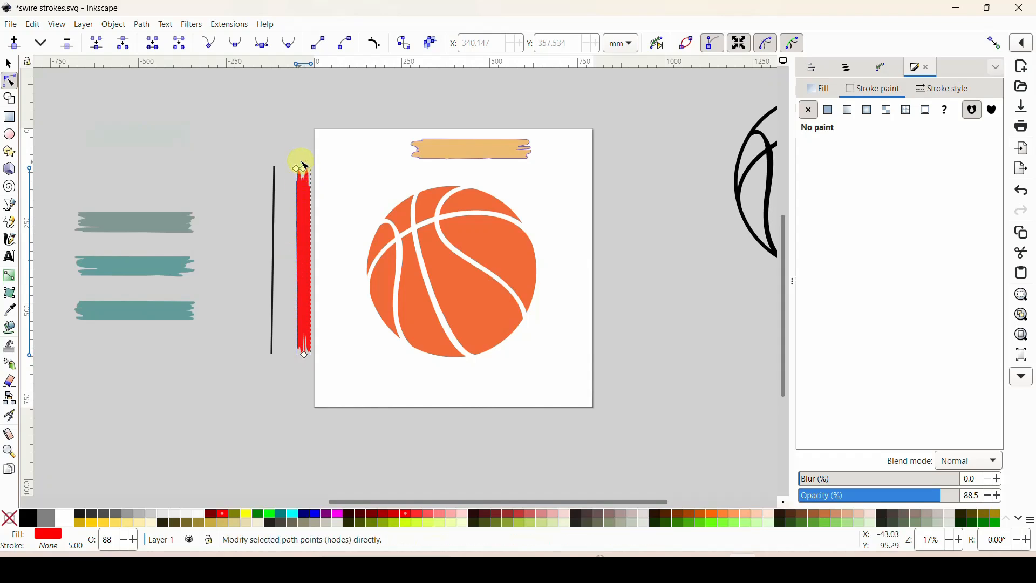
pyautogui.moveTo(298, 172)
pyautogui.mouseDown()
pyautogui.moveTo(240, 171)
pyautogui.moveTo(299, 176)
pyautogui.mouseUp()
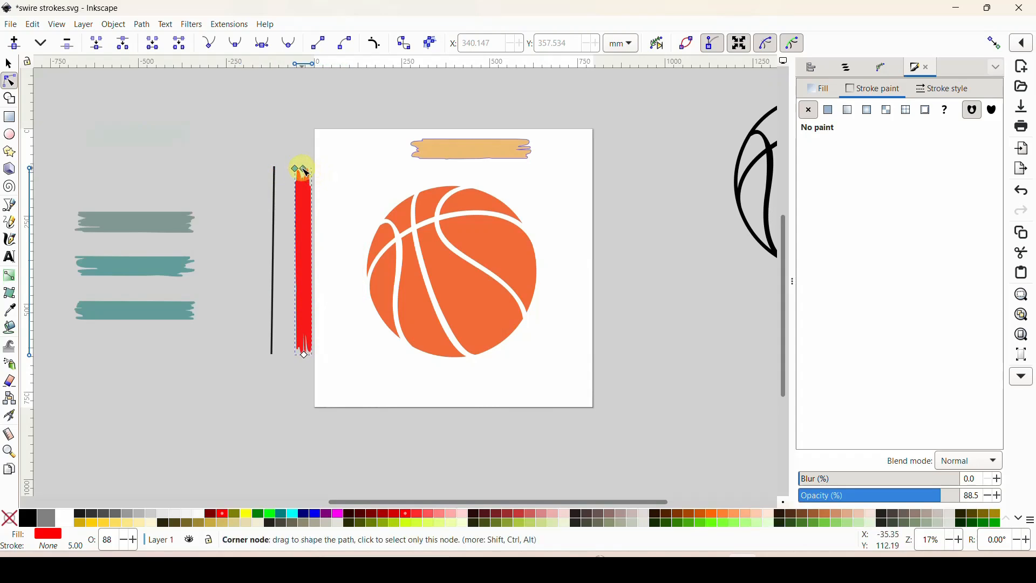
pyautogui.click(305, 173)
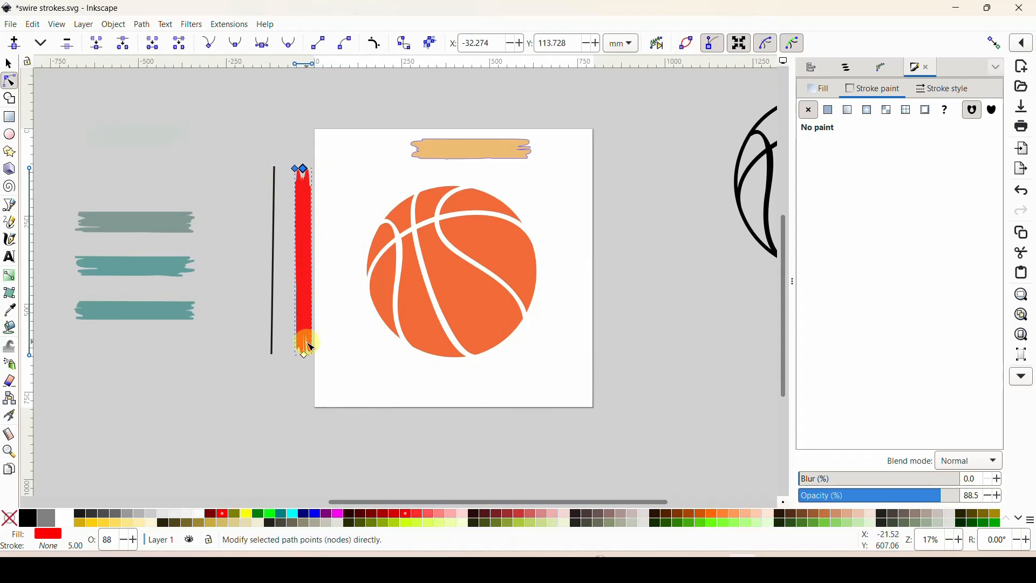
pyautogui.click(305, 356)
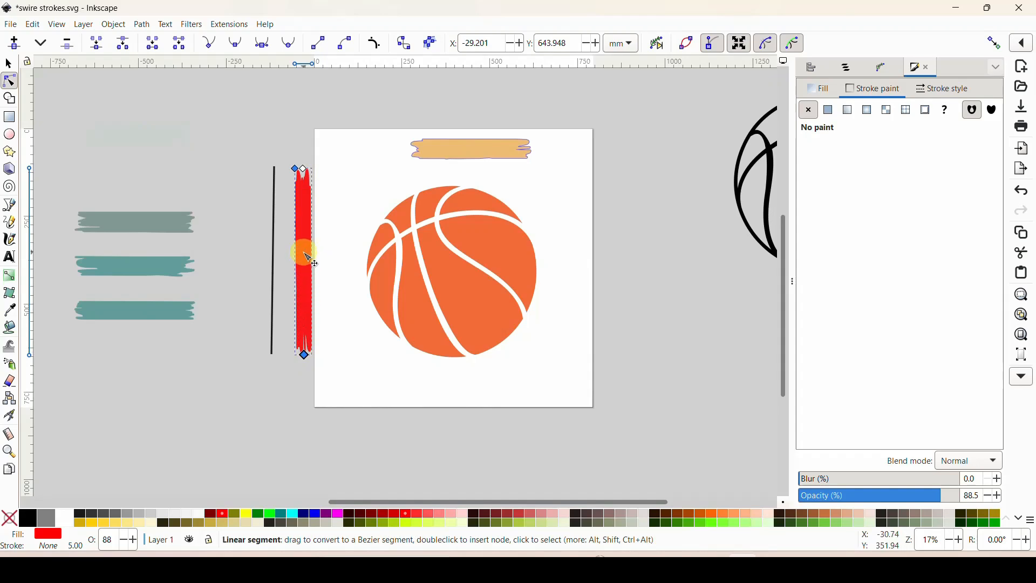
pyautogui.moveTo(305, 253); pyautogui.dragTo(287, 254)
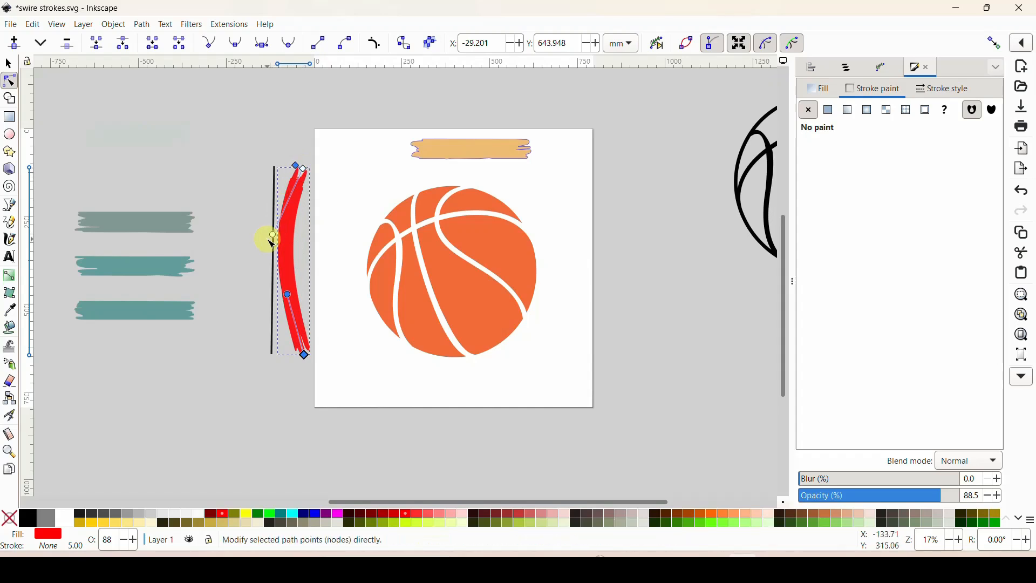
pyautogui.moveTo(289, 294); pyautogui.dragTo(258, 298)
pyautogui.moveTo(273, 234); pyautogui.dragTo(245, 193)
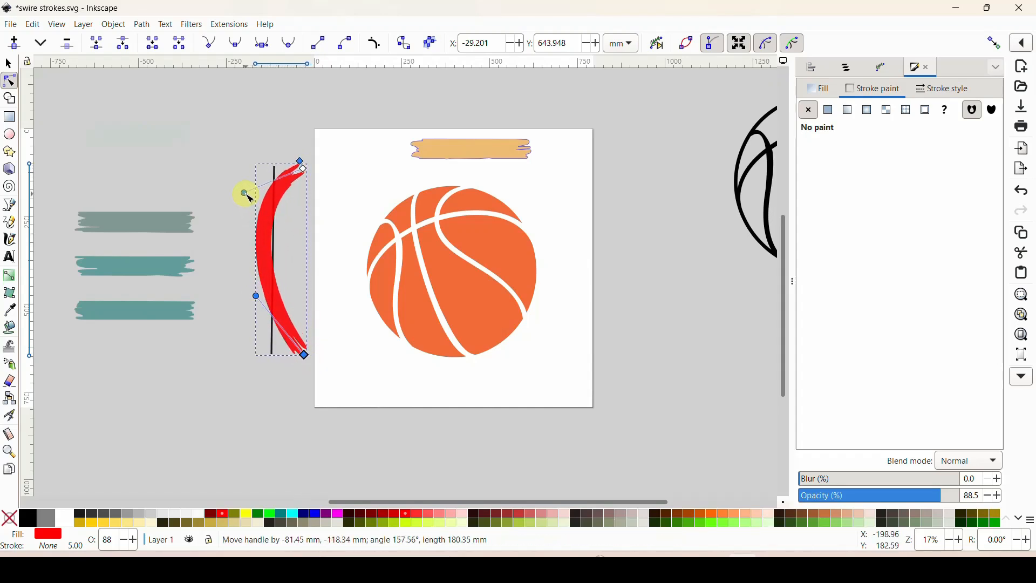
pyautogui.moveTo(256, 296)
pyautogui.mouseDown()
pyautogui.moveTo(226, 298)
pyautogui.moveTo(216, 326)
pyautogui.mouseUp()
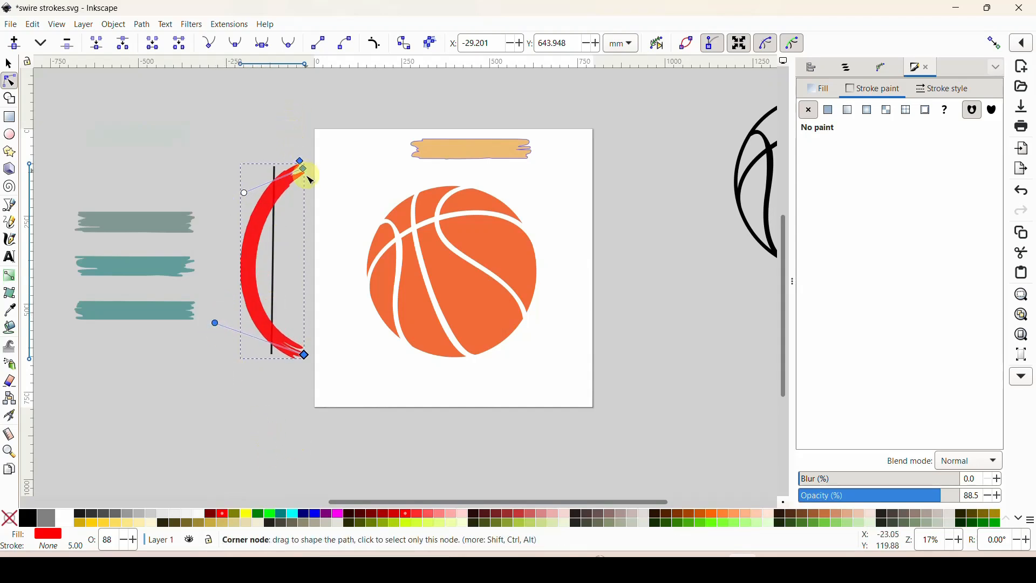
pyautogui.moveTo(300, 160); pyautogui.dragTo(285, 143)
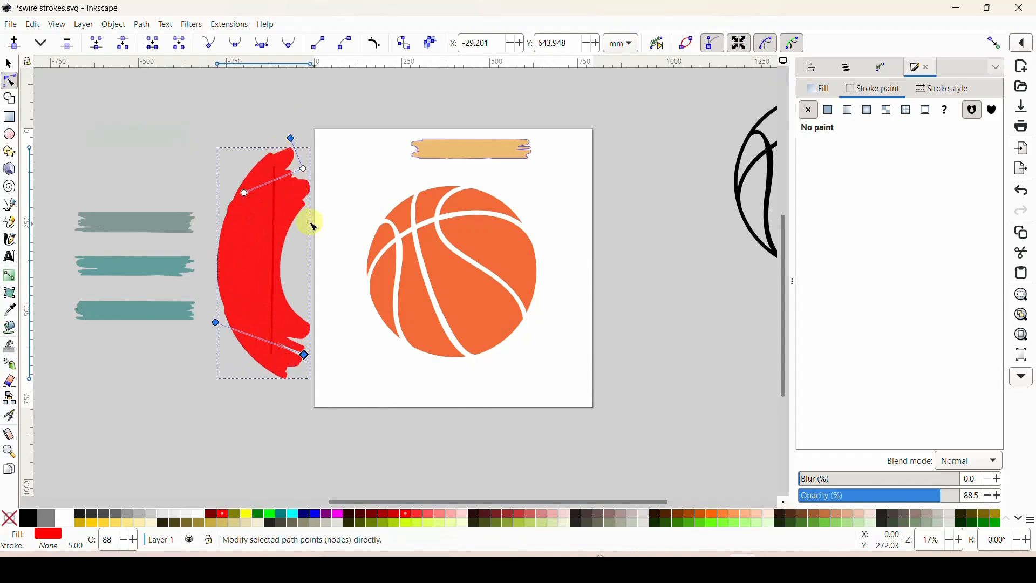
# - Draw a four-segment zigzag below the page using the Pen tool with shape From clipboard and scale 0.69
pyautogui.scroll(-6, 277, 208)
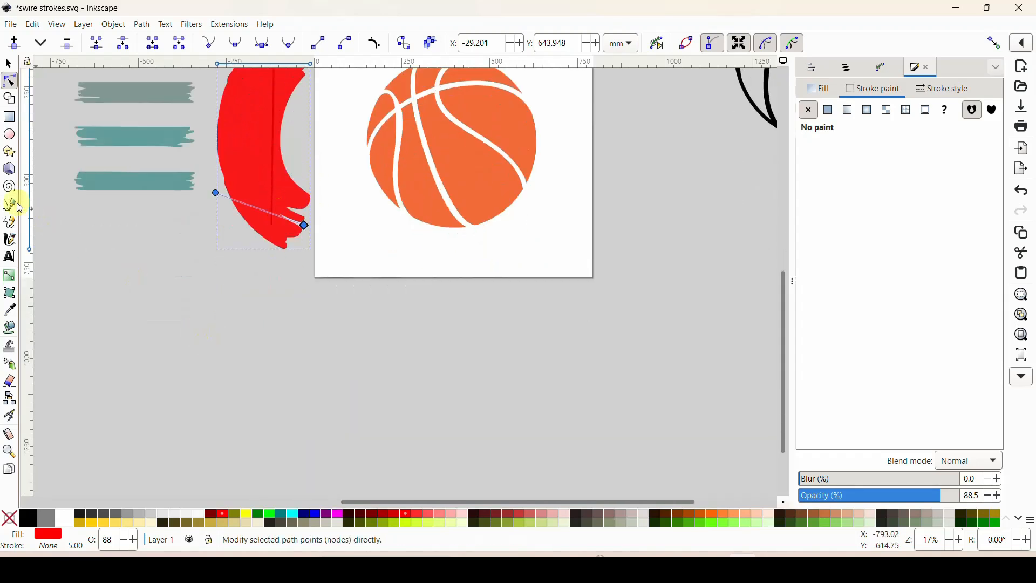
pyautogui.click(11, 205)
pyautogui.click(240, 365)
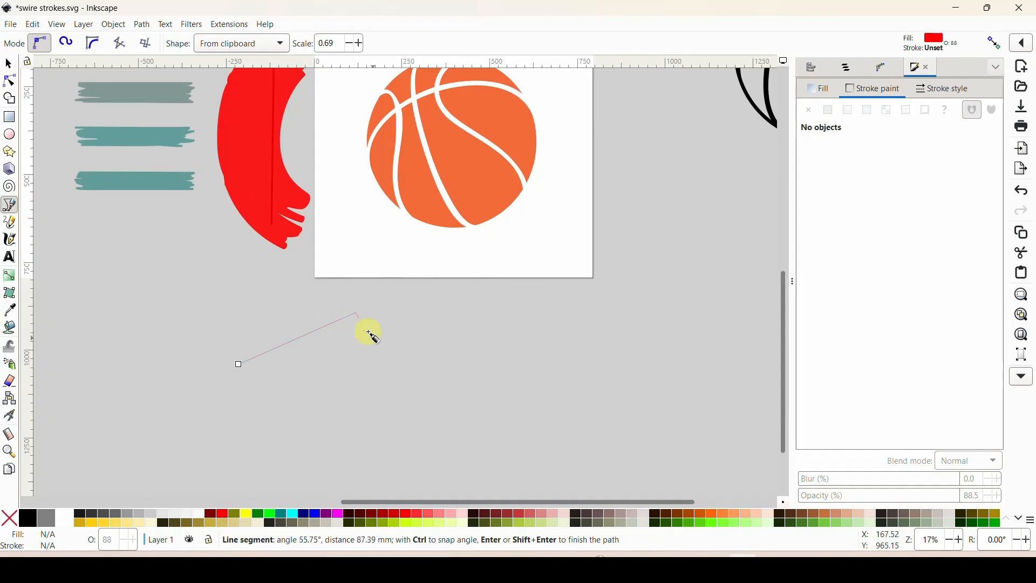
pyautogui.click(356, 313)
pyautogui.click(524, 298)
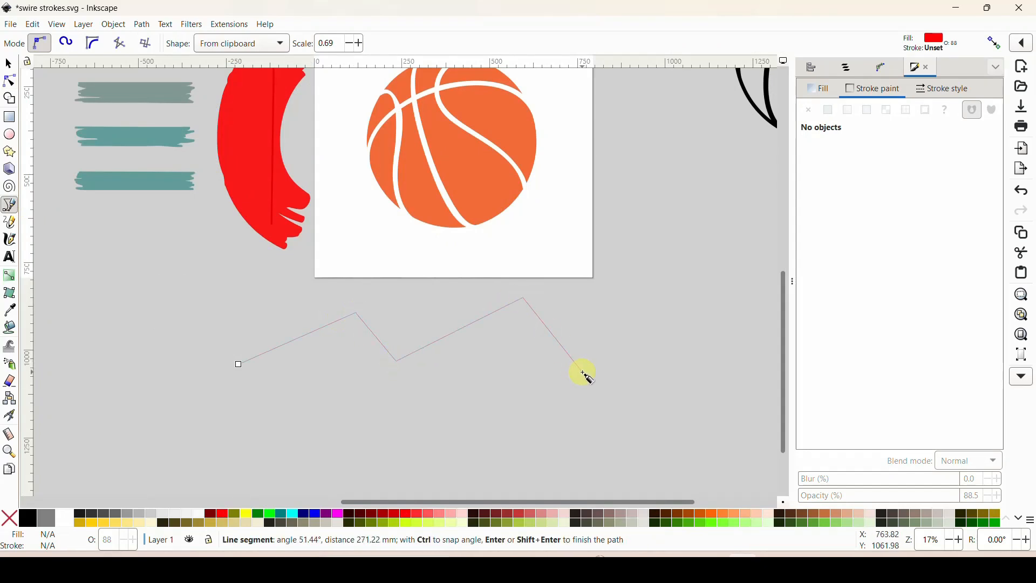
pyautogui.click(583, 372)
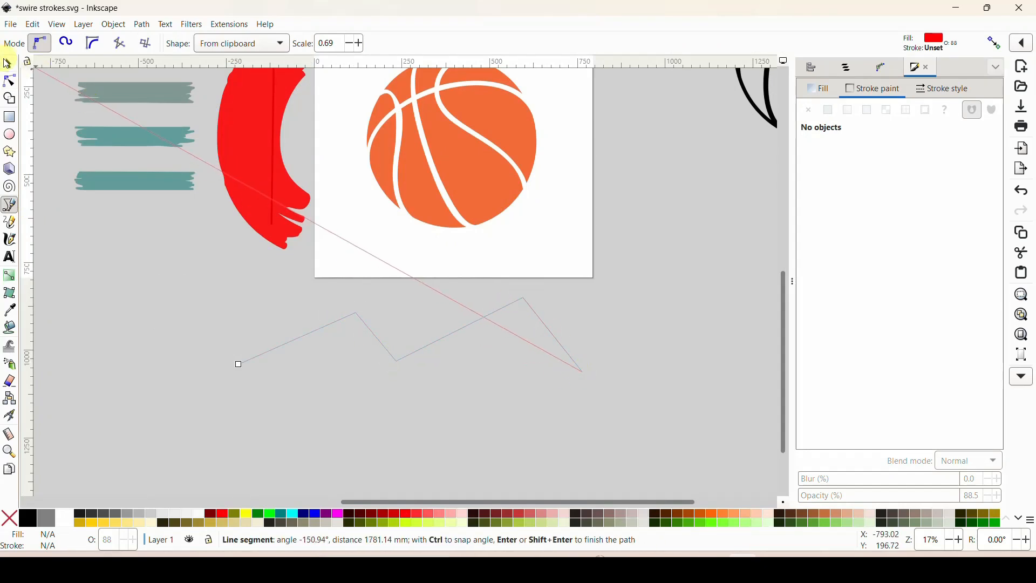
pyautogui.click(10, 65)
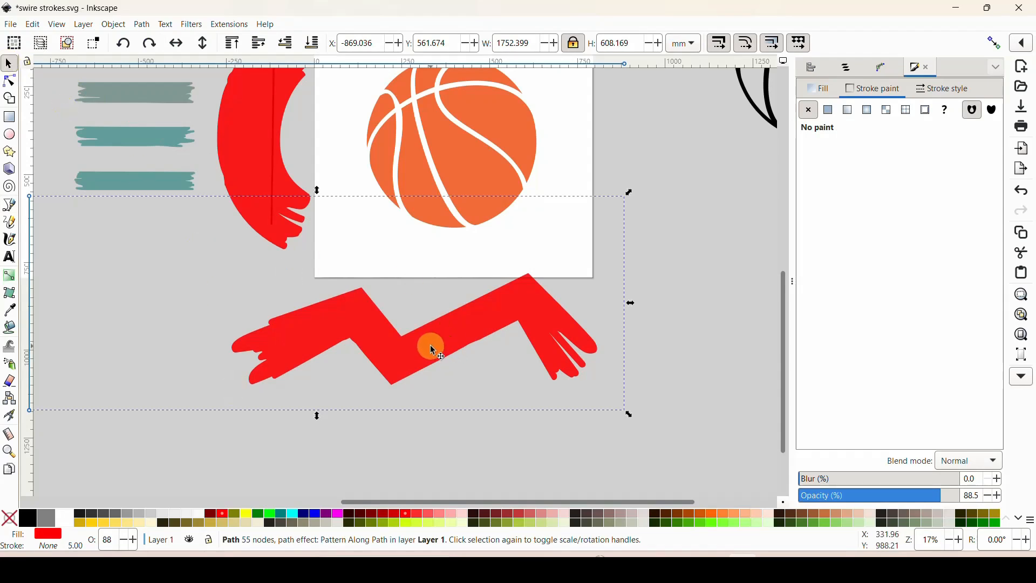
# - Move the red zigzag stroke farther below the page and narrow its brush pattern width
pyautogui.scroll(-1, 431, 347)
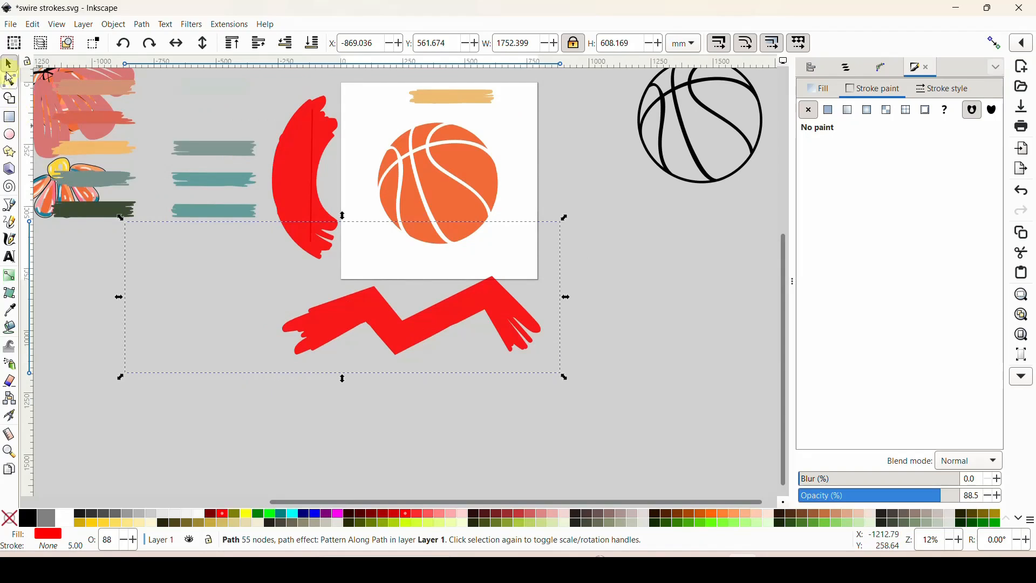
pyautogui.moveTo(341, 330); pyautogui.dragTo(385, 394)
pyautogui.click(10, 82)
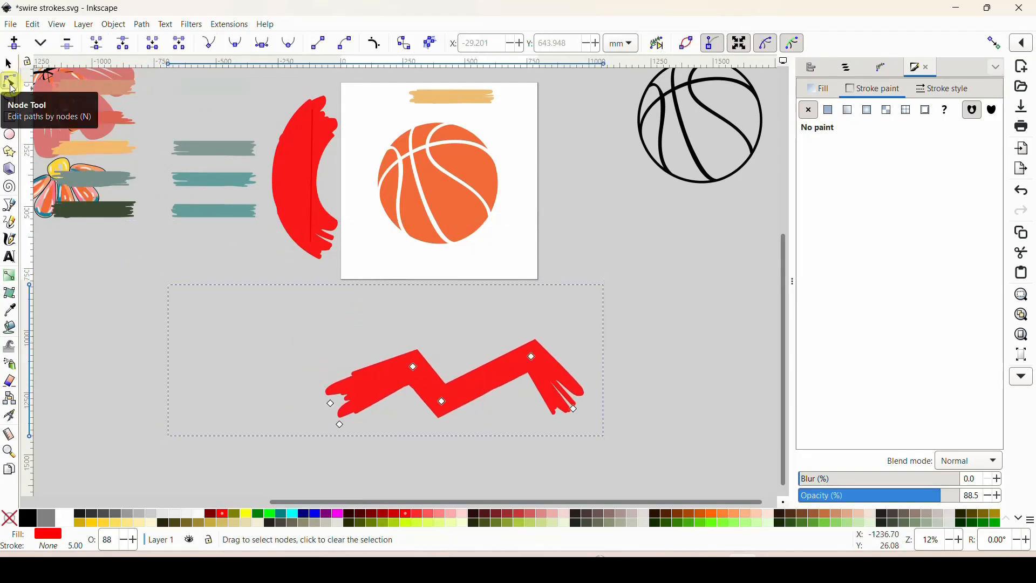
pyautogui.moveTo(331, 403)
pyautogui.mouseDown()
pyautogui.moveTo(342, 447)
pyautogui.moveTo(330, 407)
pyautogui.mouseUp()
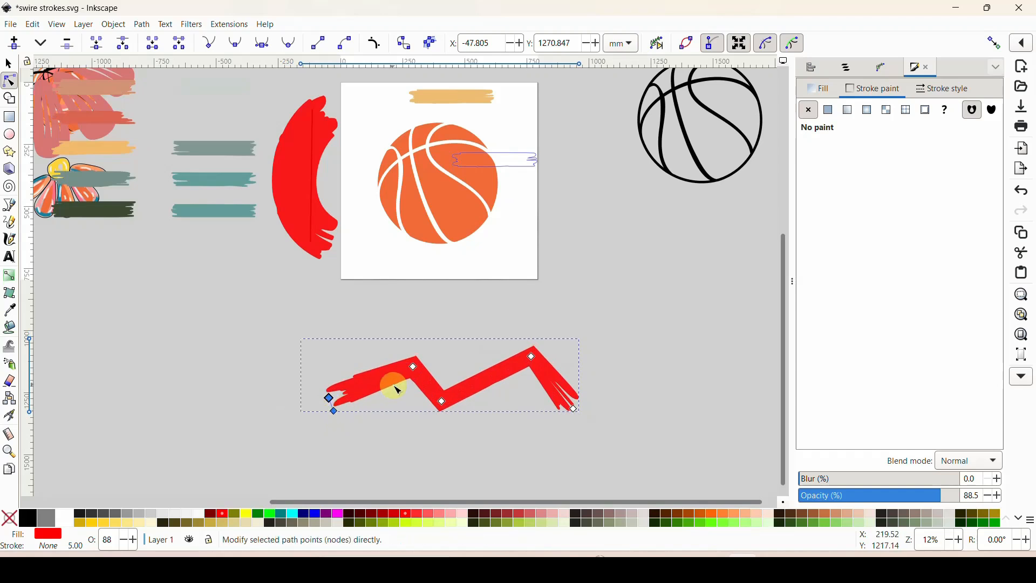
# - Lower the zigzag's right peak node and bend its first and third segments into upward arcs
pyautogui.click(415, 368)
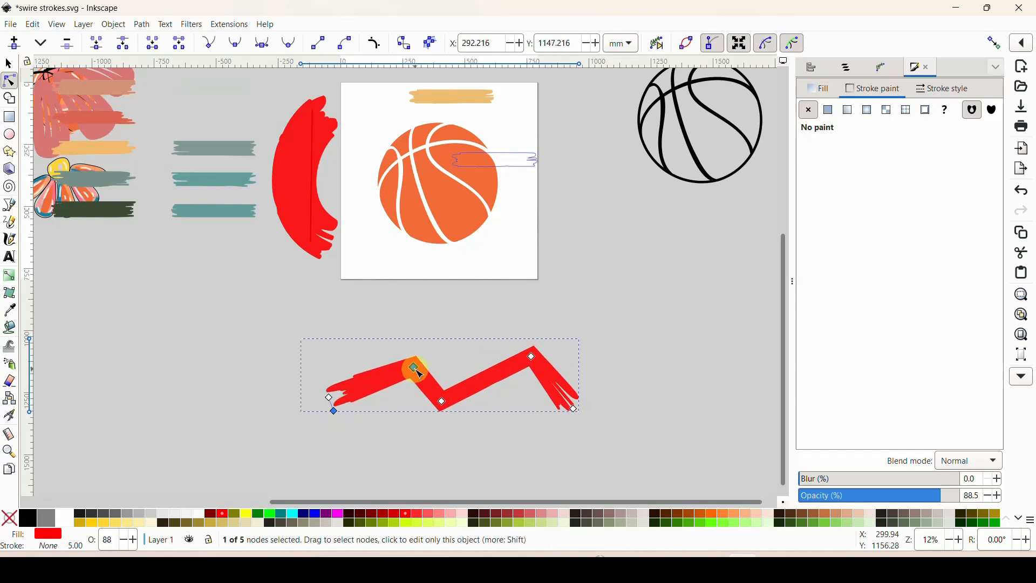
pyautogui.click(441, 402)
pyautogui.moveTo(533, 358); pyautogui.dragTo(529, 384)
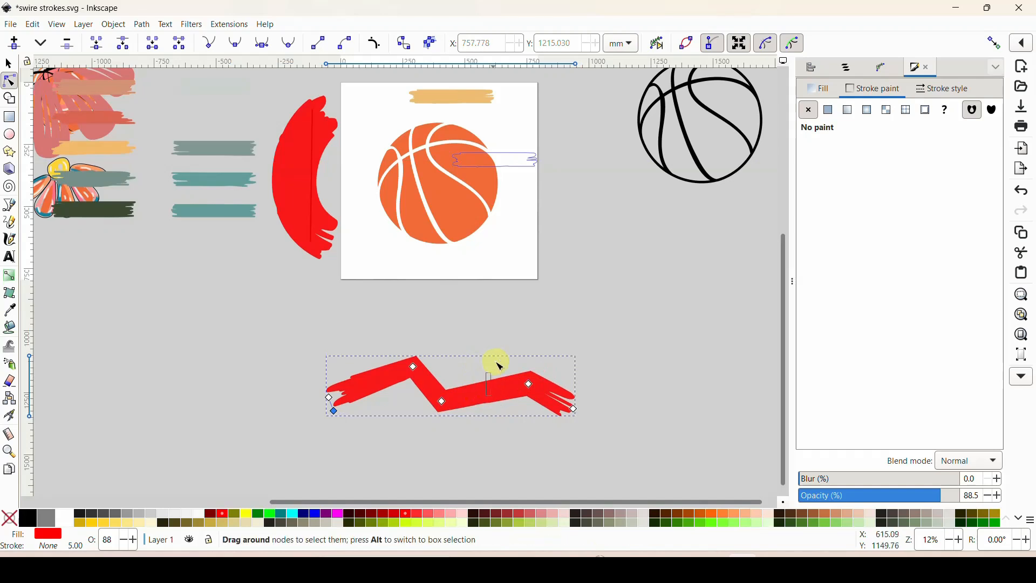
pyautogui.click(414, 368)
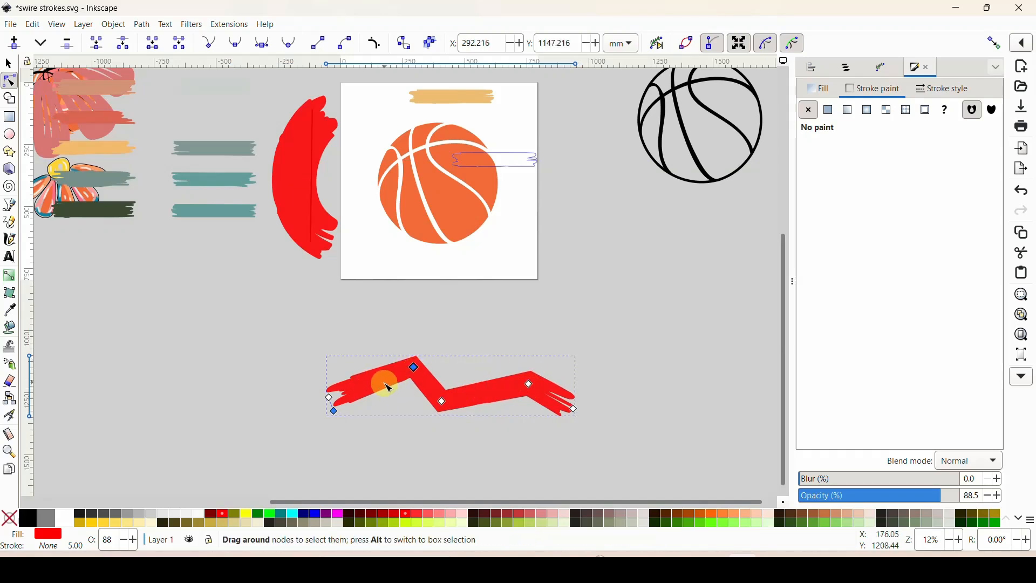
pyautogui.moveTo(371, 380); pyautogui.dragTo(336, 348)
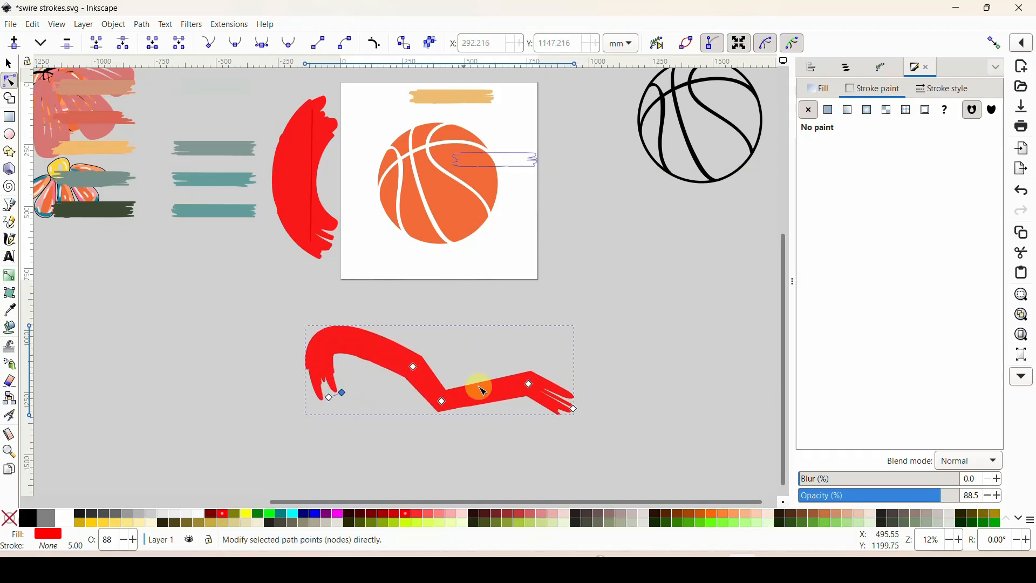
pyautogui.moveTo(488, 393); pyautogui.dragTo(518, 337)
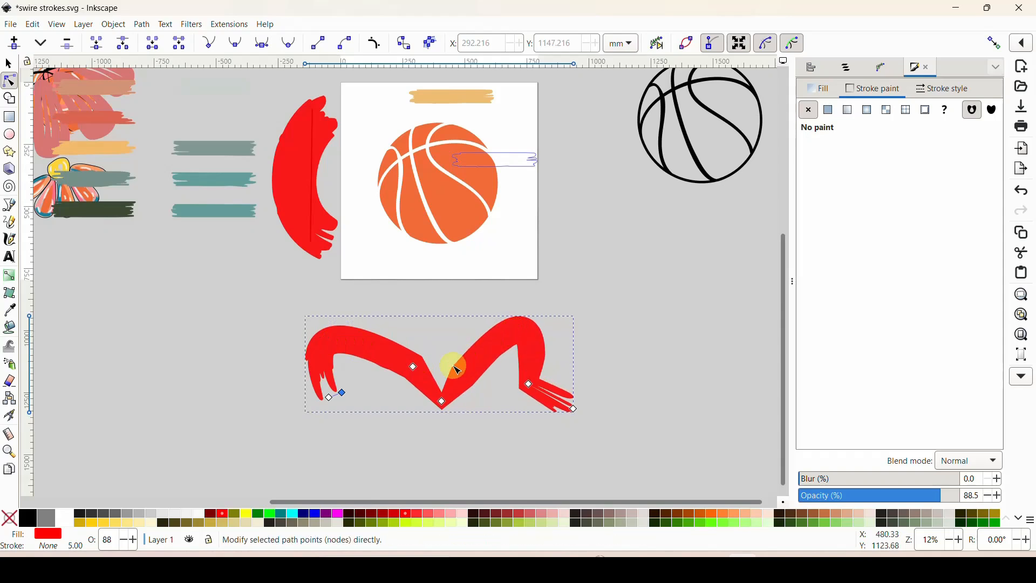
# - Round the stroke's two arches with their curve handles and lower the start node and the second arch's end node
pyautogui.click(530, 384)
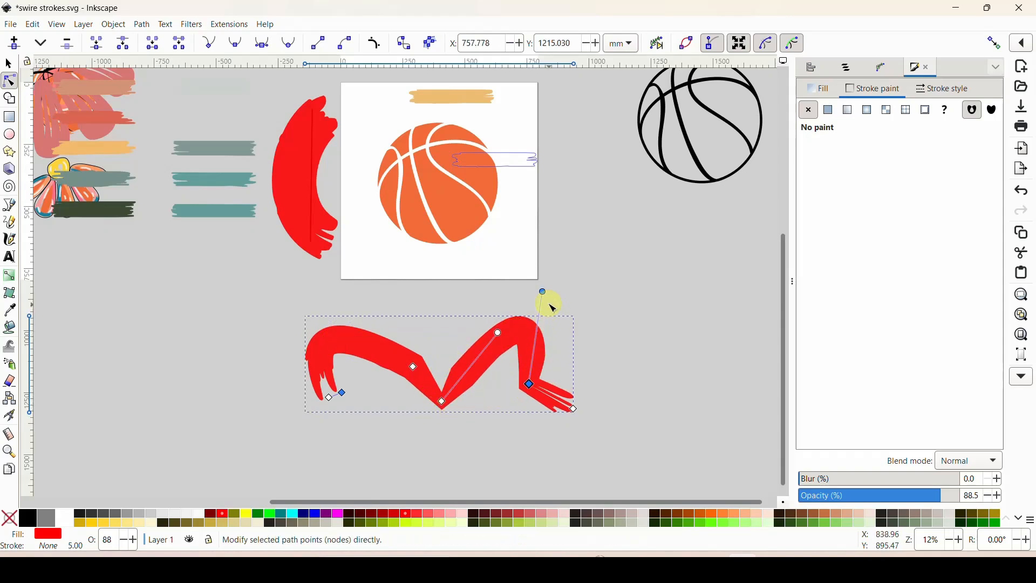
pyautogui.moveTo(544, 292); pyautogui.dragTo(468, 308)
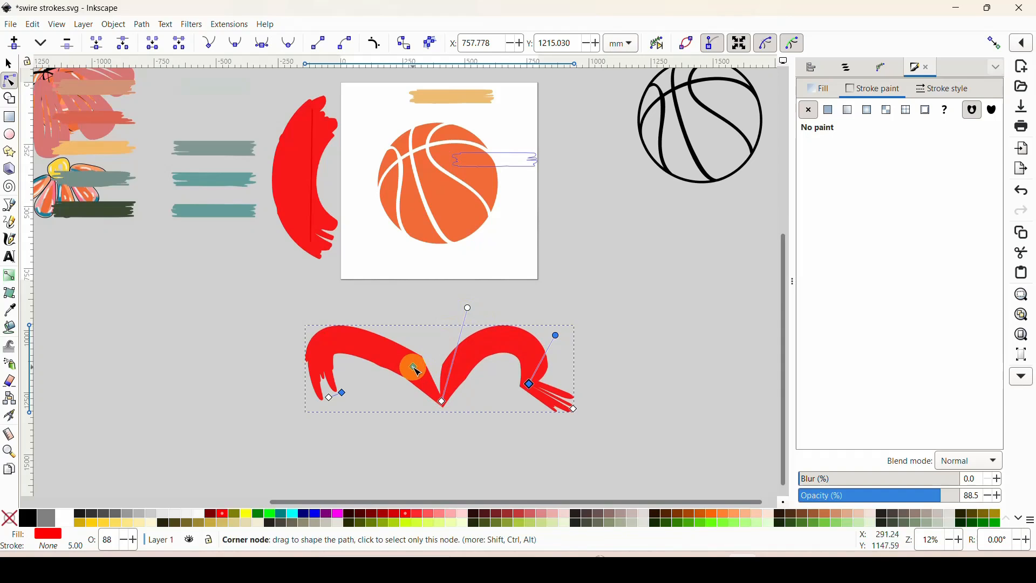
pyautogui.doubleClick(416, 370)
pyautogui.moveTo(335, 319); pyautogui.dragTo(395, 337)
pyautogui.moveTo(341, 393)
pyautogui.mouseDown()
pyautogui.moveTo(358, 433)
pyautogui.moveTo(347, 397)
pyautogui.moveTo(358, 386)
pyautogui.moveTo(336, 394)
pyautogui.moveTo(357, 437)
pyautogui.moveTo(384, 435)
pyautogui.moveTo(369, 432)
pyautogui.mouseUp()
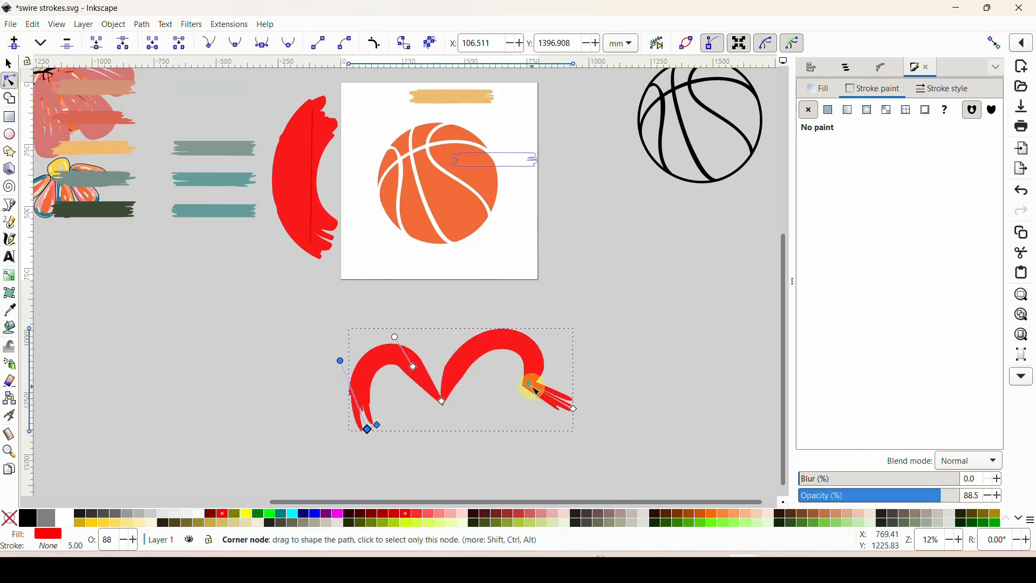
pyautogui.moveTo(532, 388)
pyautogui.mouseDown()
pyautogui.moveTo(529, 412)
pyautogui.moveTo(495, 421)
pyautogui.moveTo(516, 422)
pyautogui.mouseUp()
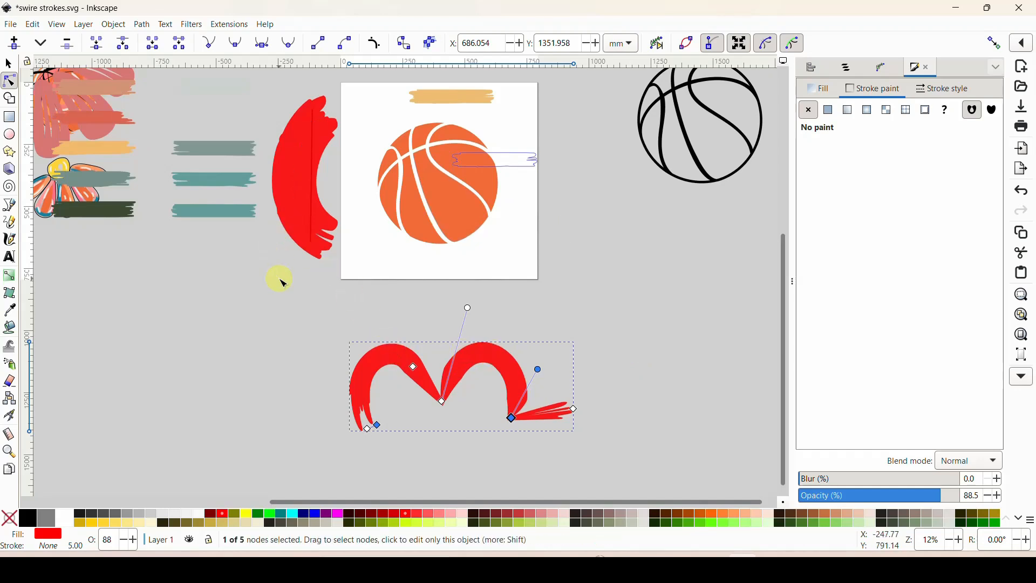
# - Delete the double-arched red stroke, the C-shaped red stroke and the plain black line beside the page
pyautogui.click(8, 64)
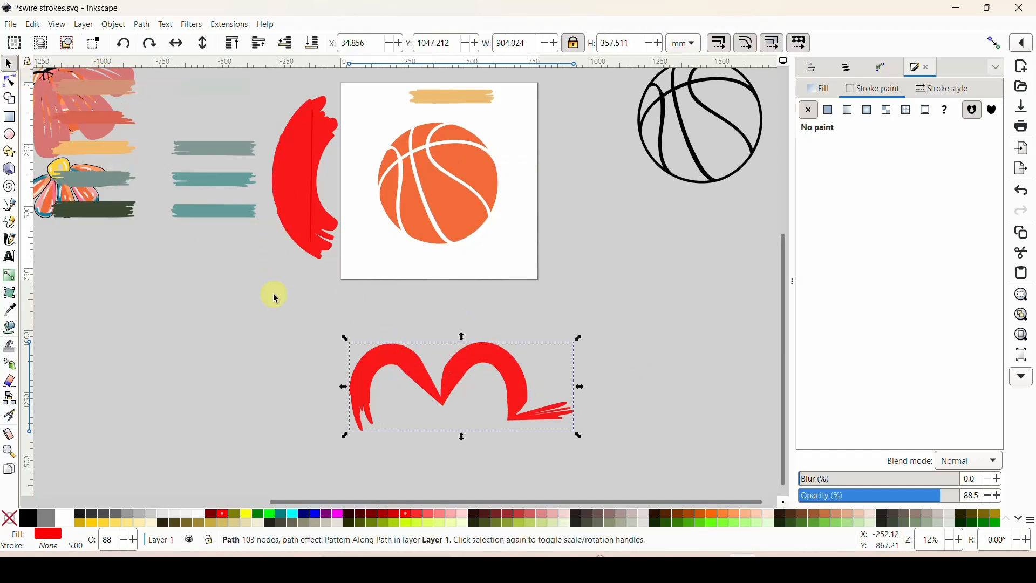
pyautogui.press('Delete')
pyautogui.click(331, 229)
pyautogui.press('Delete')
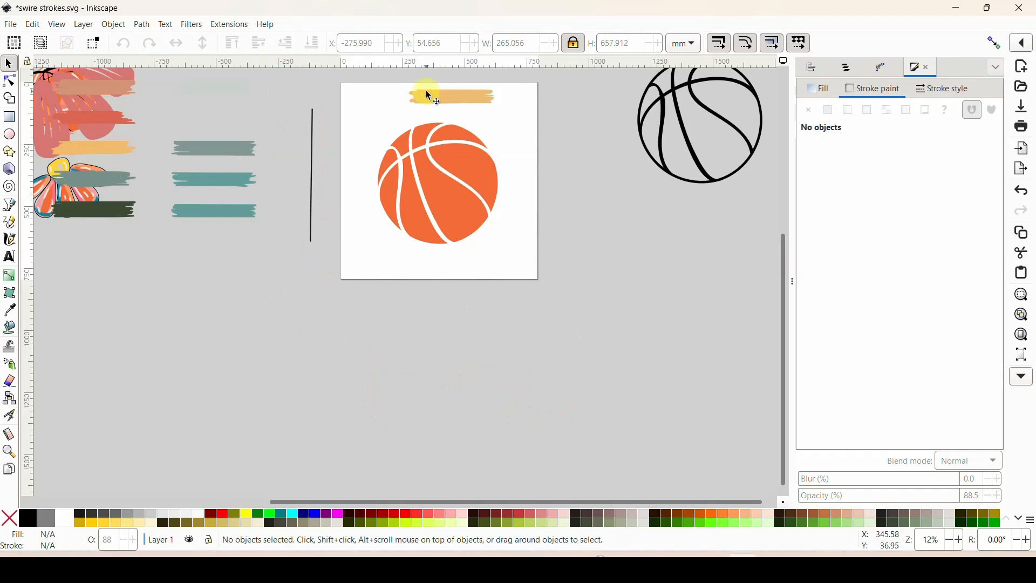
pyautogui.click(312, 229)
pyautogui.press('Delete')
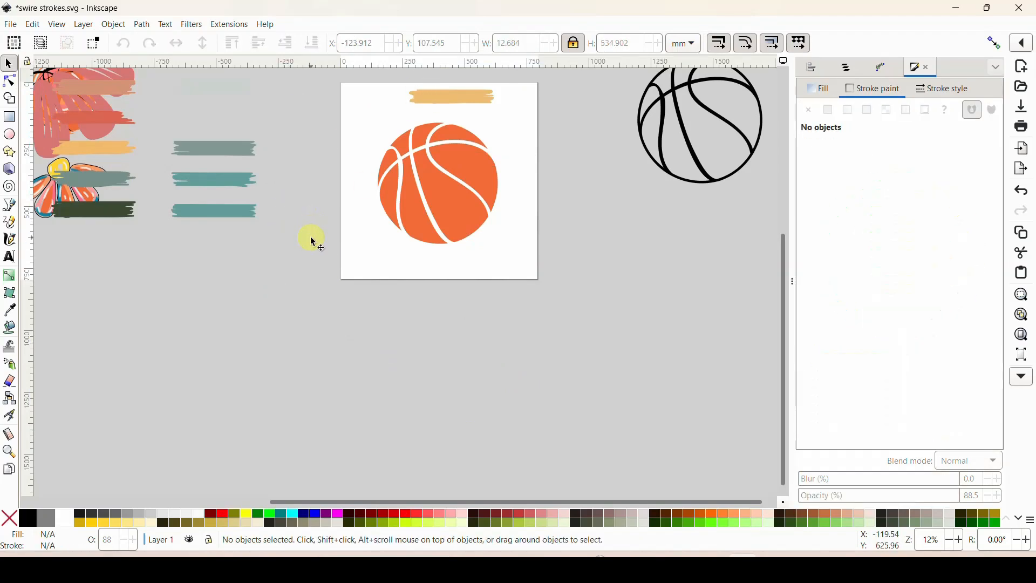
# - Draw a freehand wavy line about 2000 mm wide below the page using the Pencil tool with shape None
pyautogui.click(10, 223)
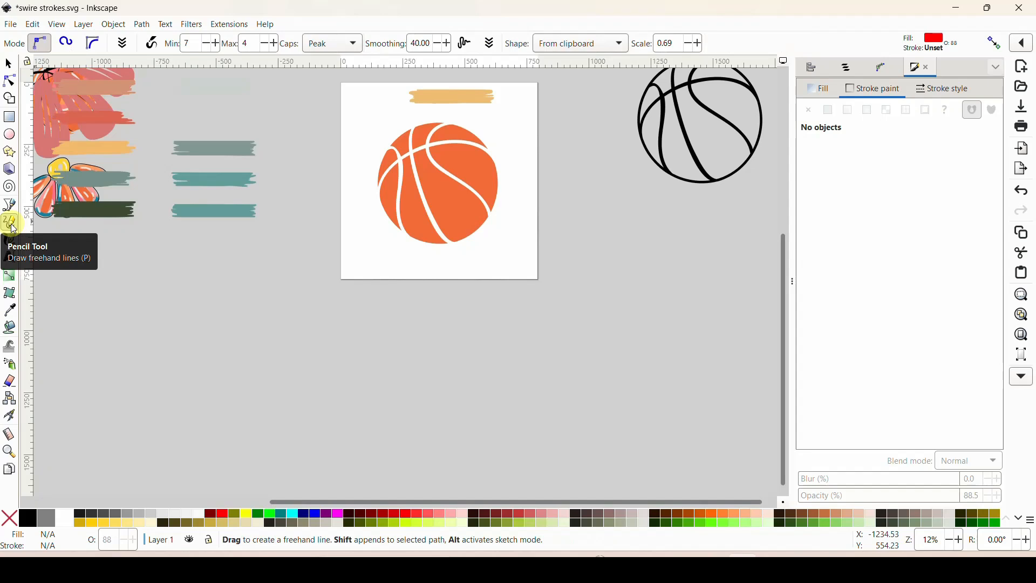
pyautogui.click(599, 44)
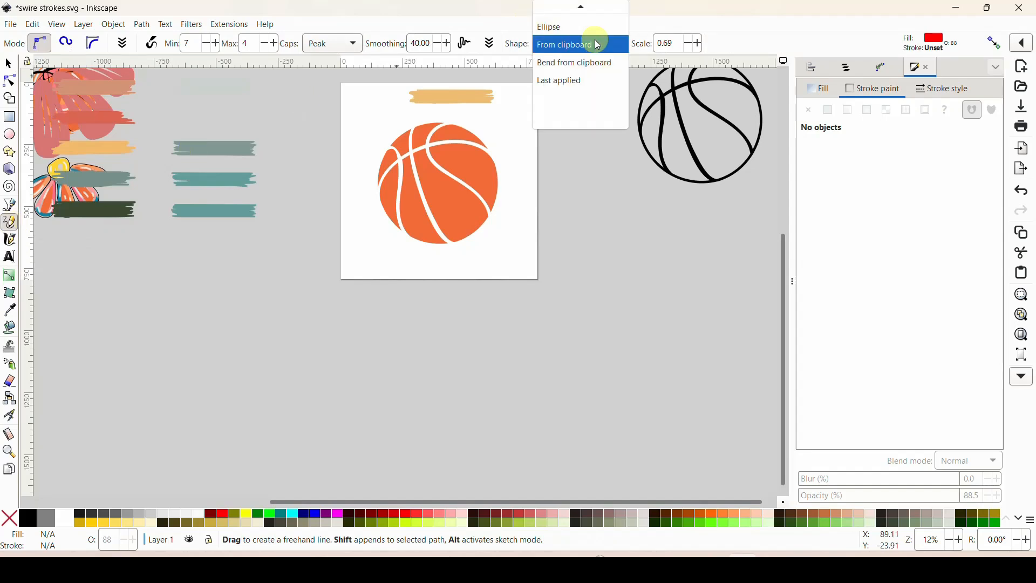
pyautogui.scroll(2, 591, 46)
pyautogui.click(572, 16)
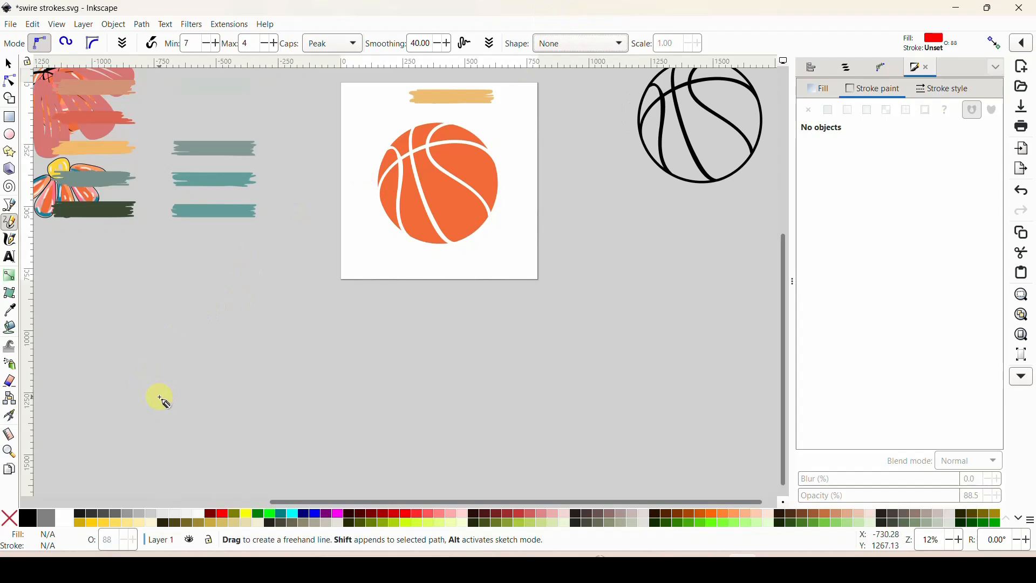
pyautogui.moveTo(160, 398)
pyautogui.mouseDown()
pyautogui.moveTo(180, 336)
pyautogui.moveTo(273, 403)
pyautogui.moveTo(355, 334)
pyautogui.moveTo(424, 353)
pyautogui.moveTo(587, 324)
pyautogui.moveTo(660, 385)
pyautogui.mouseUp()
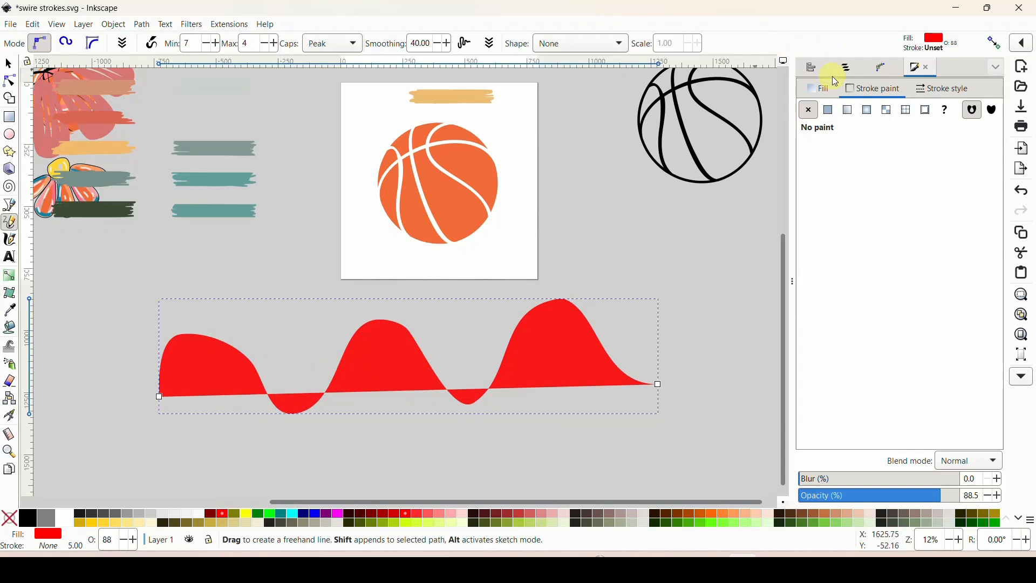
# - Remove the fill from the freehand wavy line below the page and give it a flat black stroke
pyautogui.click(825, 90)
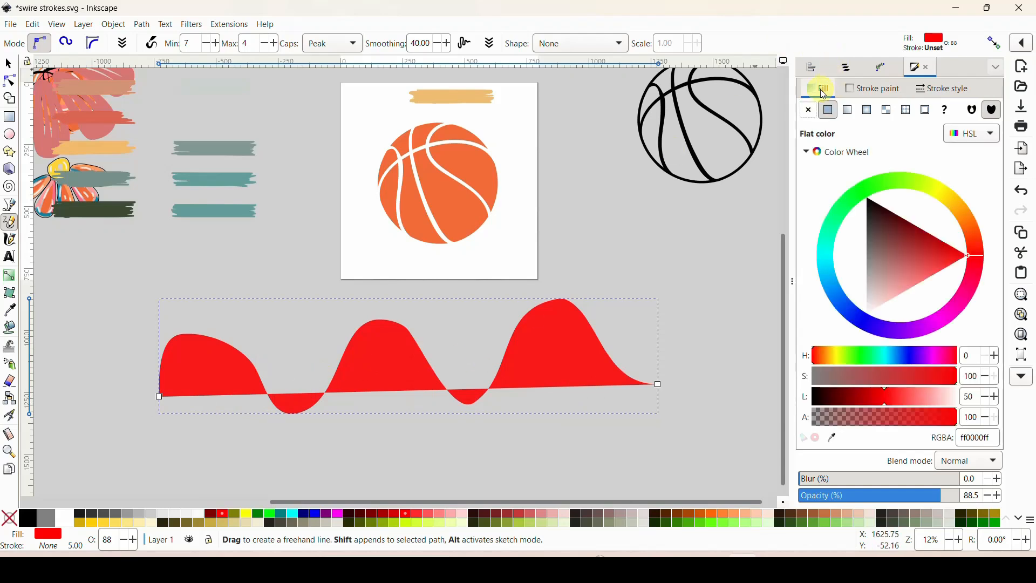
pyautogui.click(811, 116)
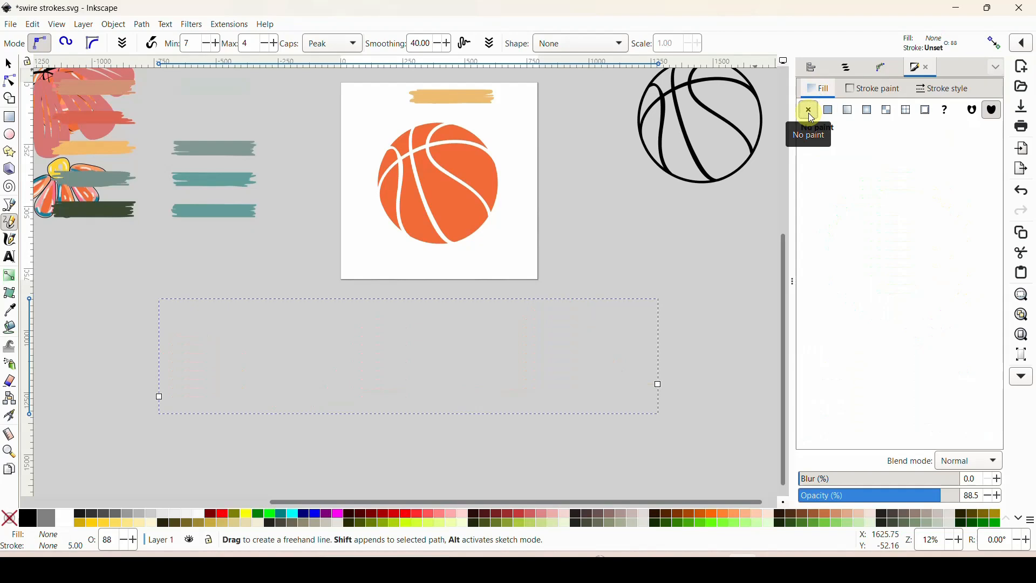
pyautogui.click(875, 92)
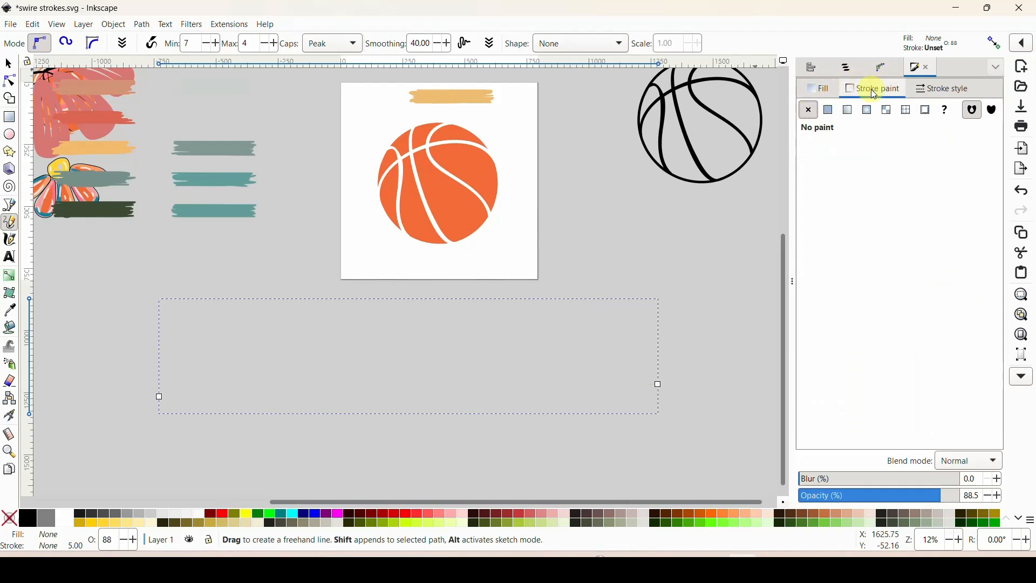
pyautogui.click(831, 111)
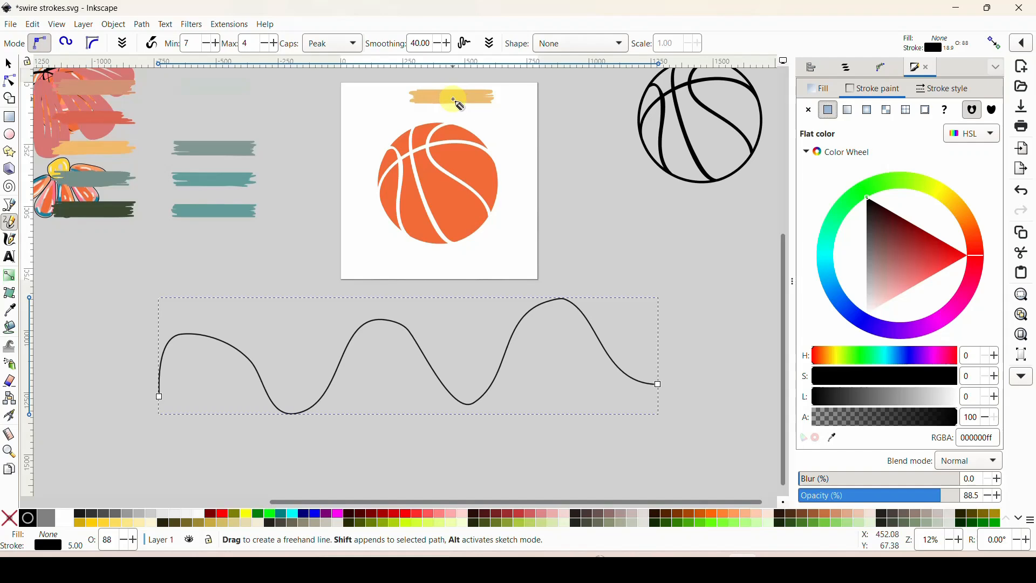
# - Copy the tan brush stroke above the basketball and set the Pencil tool's shape to From clipboard
pyautogui.click(9, 65)
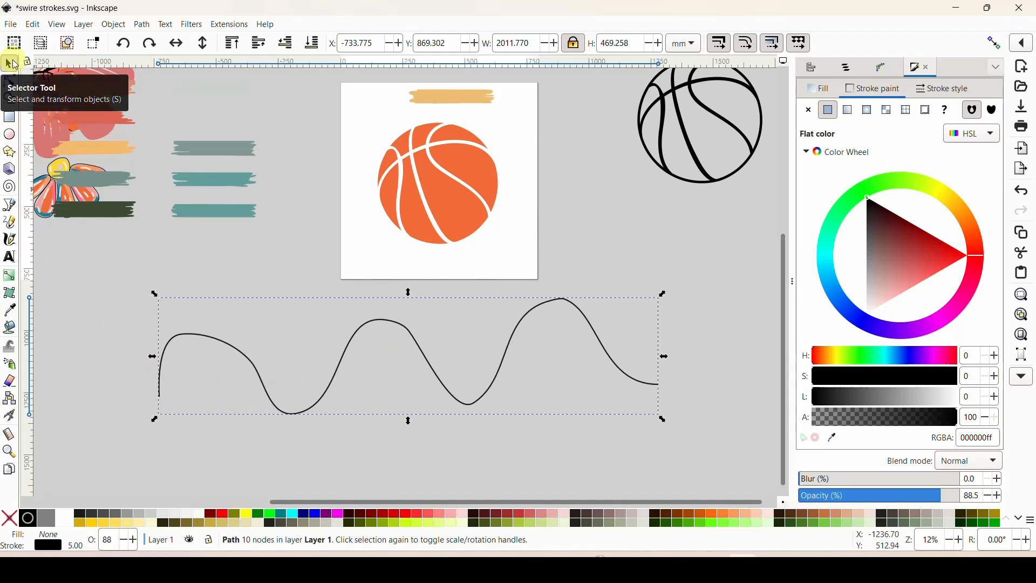
pyautogui.click(446, 101)
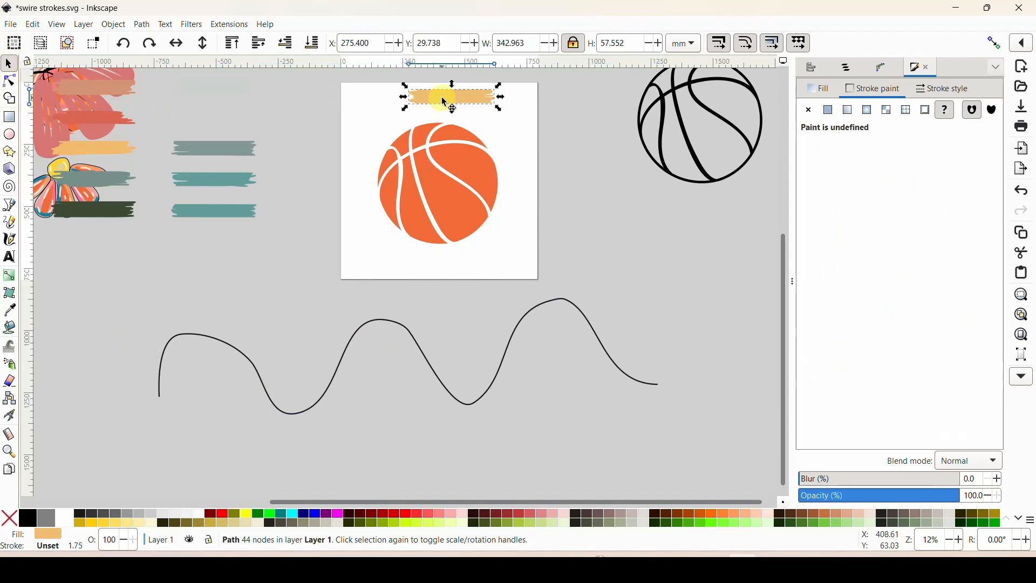
pyautogui.rightClick(442, 97)
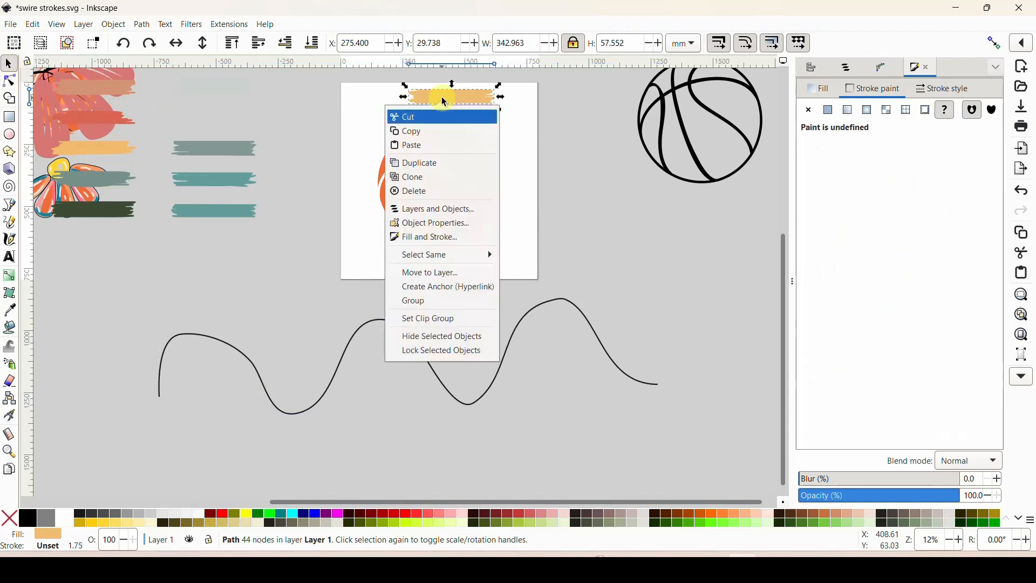
pyautogui.click(438, 130)
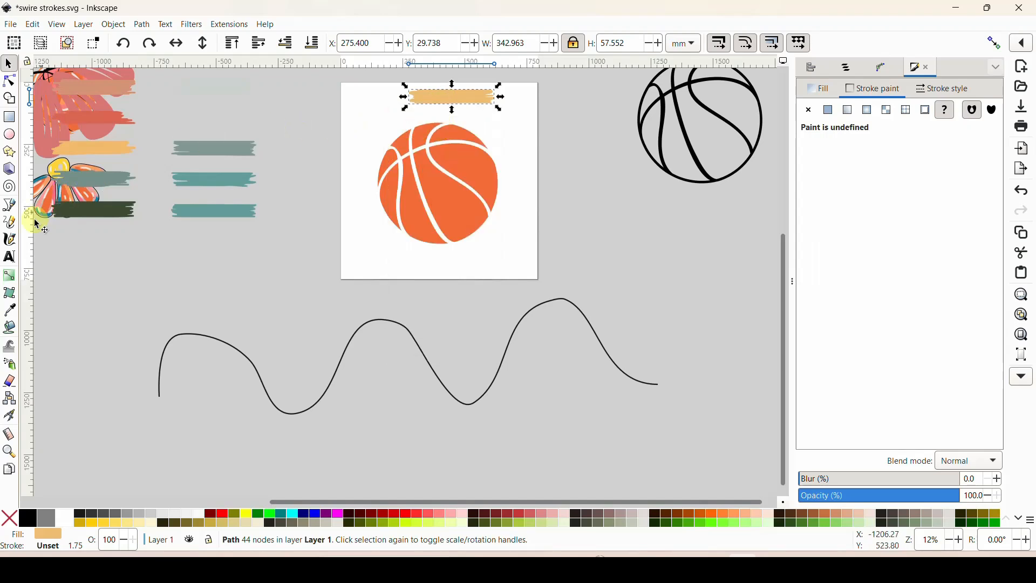
pyautogui.click(9, 223)
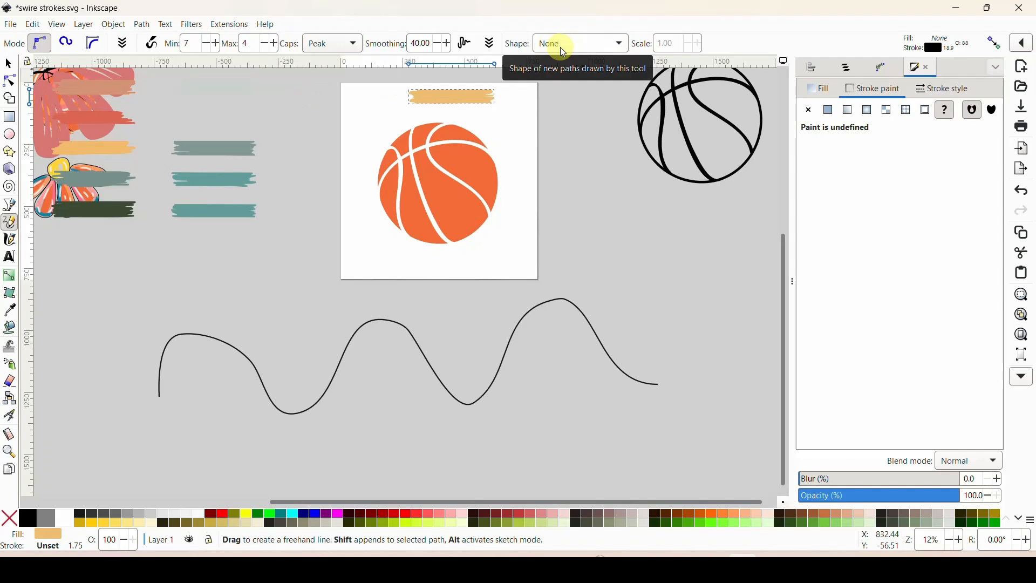
pyautogui.click(561, 47)
pyautogui.click(563, 122)
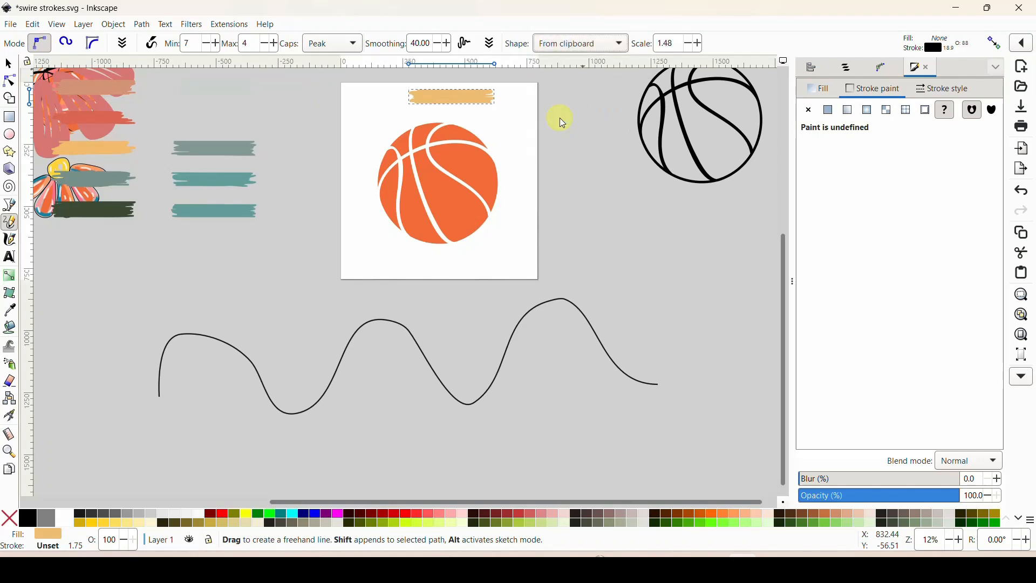
# - Draw a wavy brush stroke about 1900 mm wide below the black line, with flat tan fill edbc6fff and no stroke paint
pyautogui.scroll(-8, 398, 236)
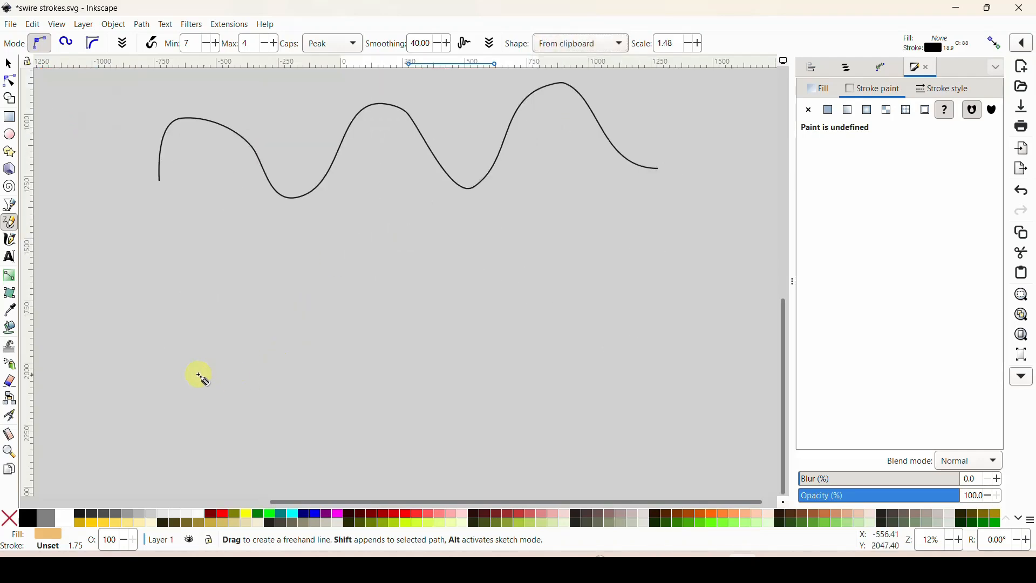
pyautogui.moveTo(171, 364)
pyautogui.mouseDown()
pyautogui.moveTo(208, 280)
pyautogui.moveTo(297, 345)
pyautogui.moveTo(358, 266)
pyautogui.moveTo(439, 354)
pyautogui.moveTo(512, 288)
pyautogui.moveTo(603, 301)
pyautogui.moveTo(642, 344)
pyautogui.mouseUp()
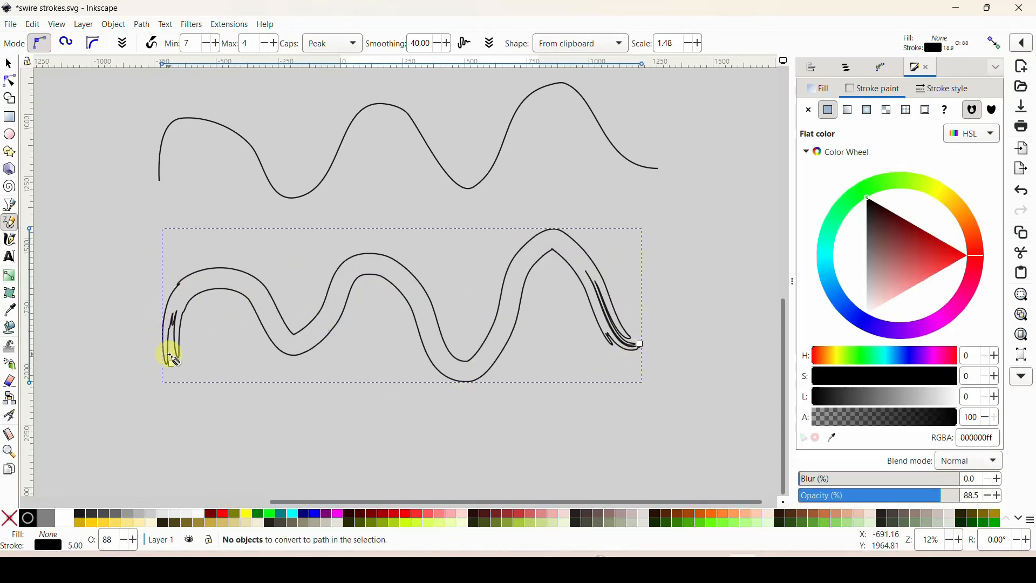
pyautogui.click(809, 110)
pyautogui.click(830, 111)
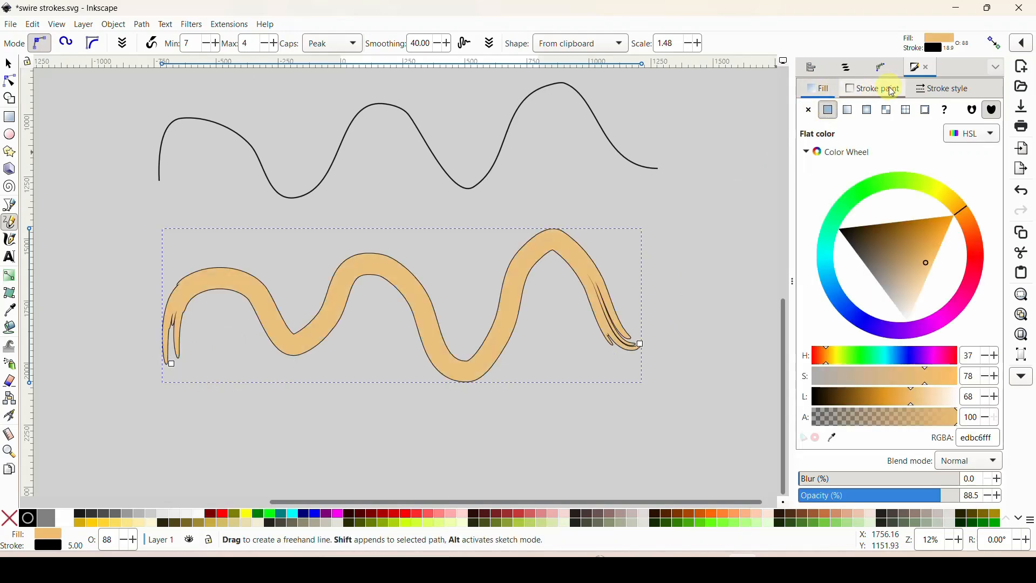
pyautogui.click(883, 88)
pyautogui.click(809, 111)
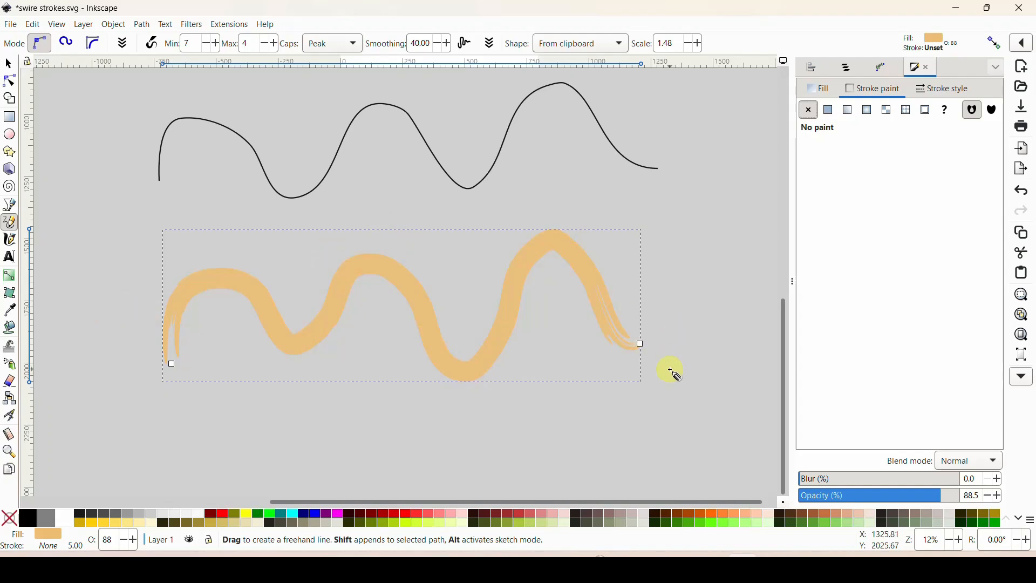
# - Draw a freehand spiral about 900 mm wide, a two-stroke heart beside it and a cursive word about 1577 mm wide below them
pyautogui.scroll(-7, 486, 331)
pyautogui.moveTo(497, 303)
pyautogui.mouseDown()
pyautogui.moveTo(377, 305)
pyautogui.moveTo(537, 402)
pyautogui.moveTo(390, 329)
pyautogui.moveTo(495, 395)
pyautogui.moveTo(422, 380)
pyautogui.moveTo(463, 367)
pyautogui.moveTo(446, 381)
pyautogui.mouseUp()
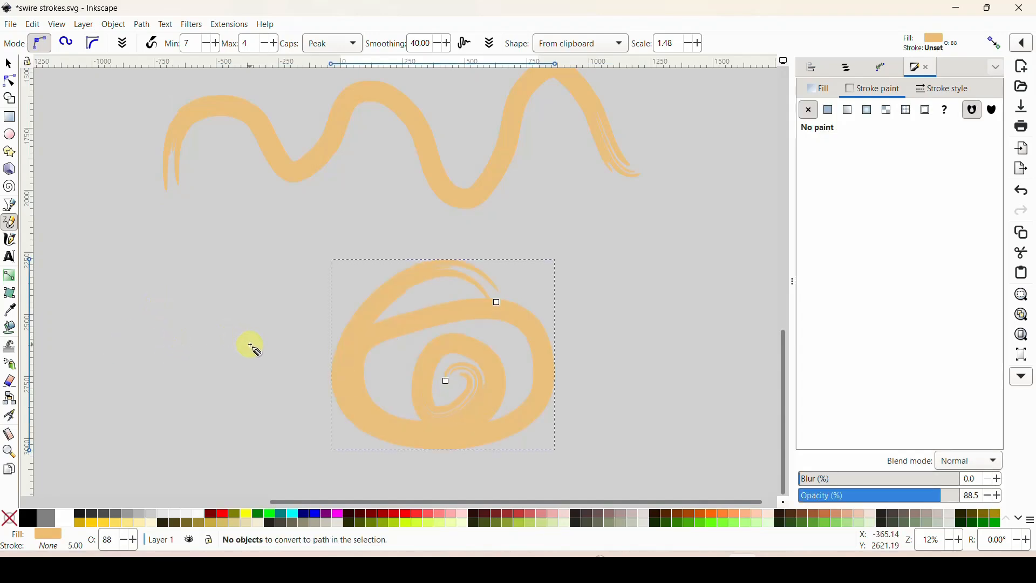
pyautogui.moveTo(250, 344)
pyautogui.mouseDown()
pyautogui.moveTo(167, 312)
pyautogui.moveTo(200, 401)
pyautogui.moveTo(257, 415)
pyautogui.mouseUp()
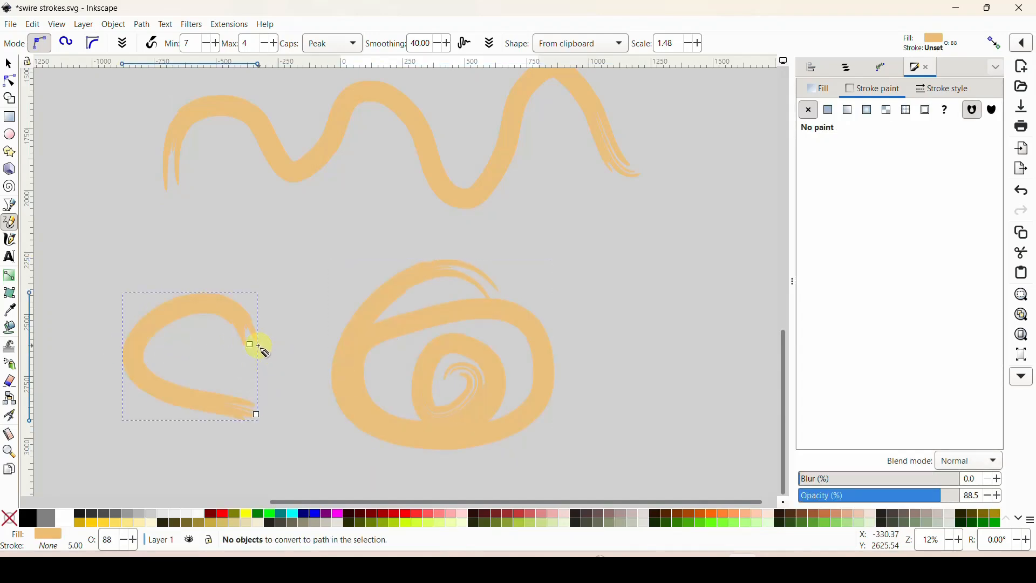
pyautogui.moveTo(243, 324)
pyautogui.mouseDown()
pyautogui.moveTo(262, 303)
pyautogui.moveTo(323, 344)
pyautogui.moveTo(268, 419)
pyautogui.moveTo(233, 428)
pyautogui.mouseUp()
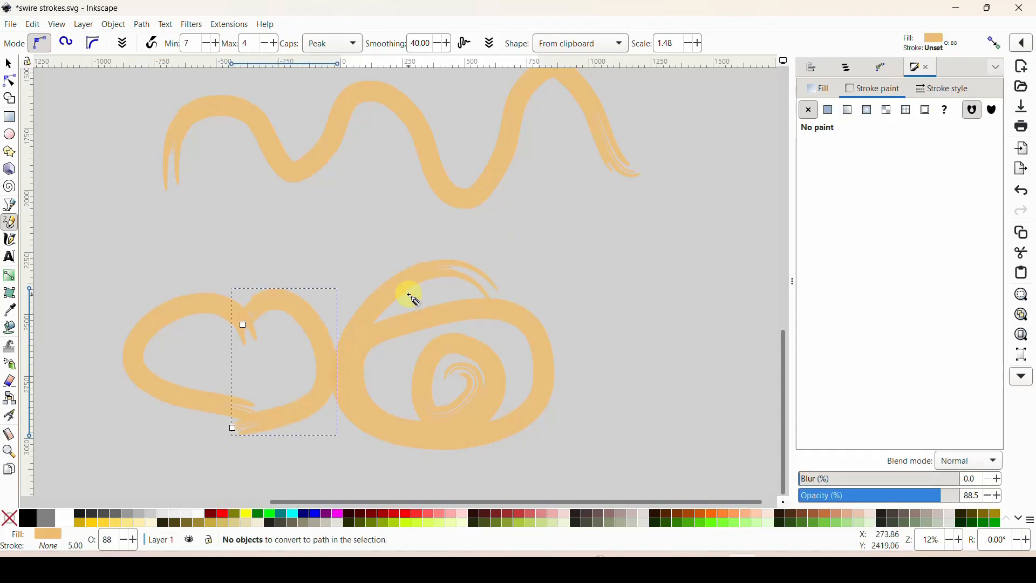
pyautogui.scroll(-10, 209, 301)
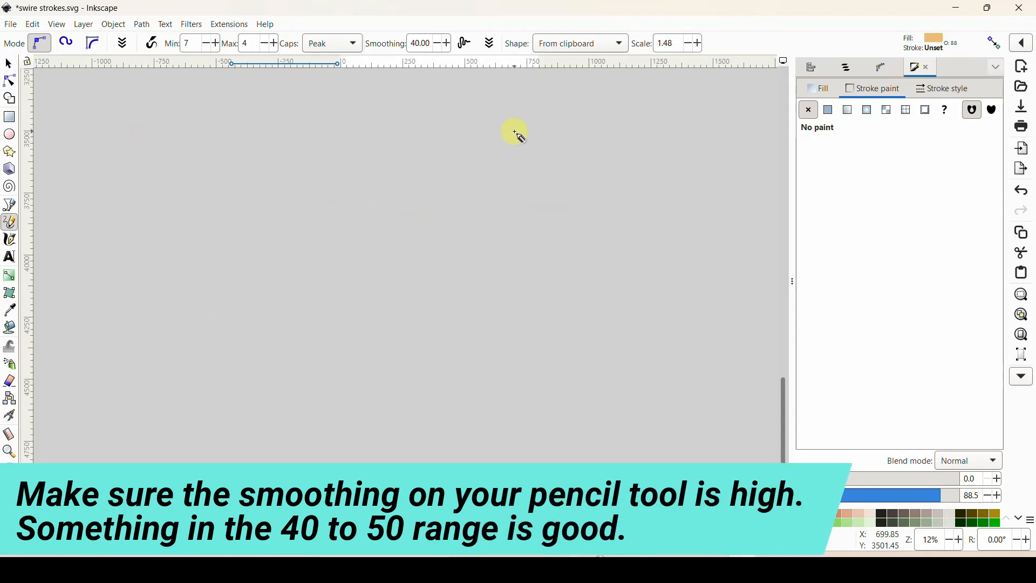
pyautogui.moveTo(298, 262); pyautogui.dragTo(289, 339)
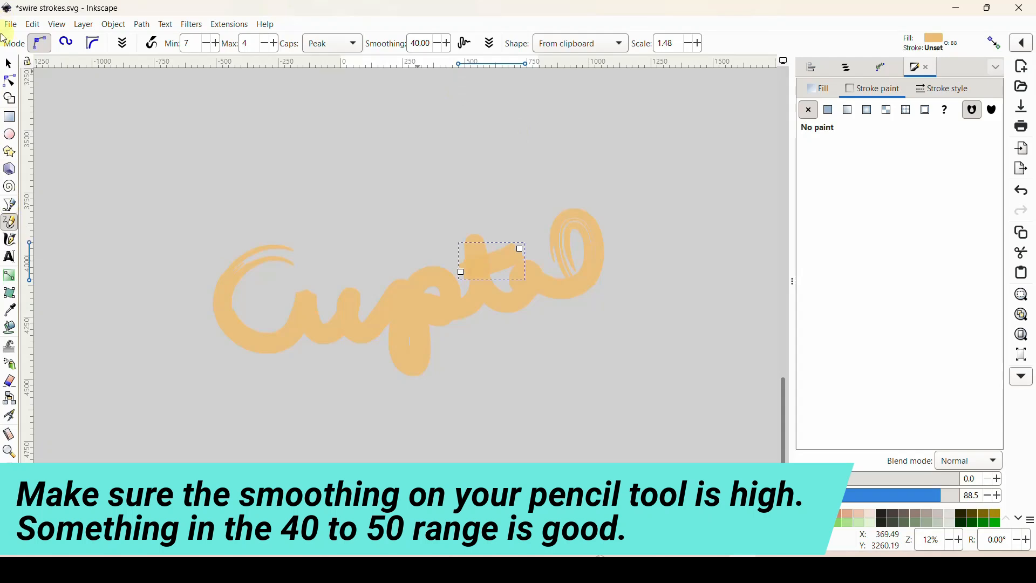
# - Delete the cursive lettering, the heart strokes and the spiral stroke
pyautogui.click(9, 65)
pyautogui.click(69, 94)
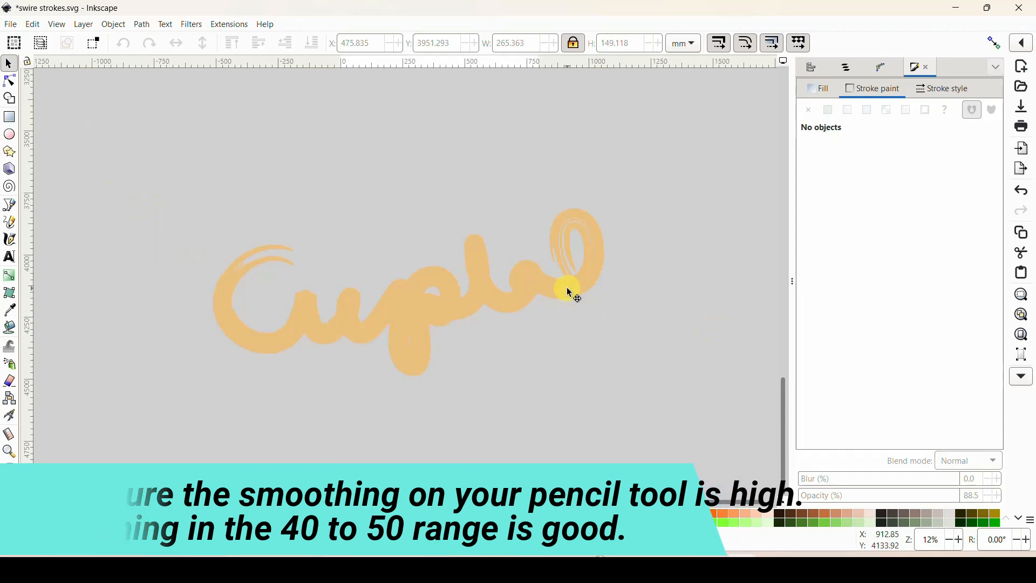
pyautogui.scroll(12, 568, 289)
pyautogui.scroll(8, 567, 287)
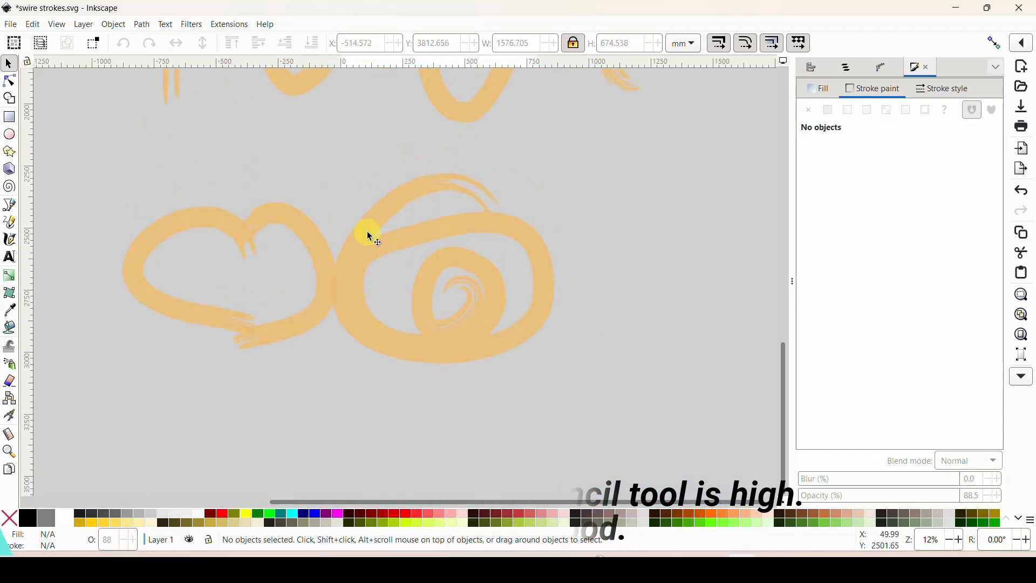
pyautogui.moveTo(92, 154); pyautogui.dragTo(604, 421)
pyautogui.press('Delete')
# - Delete the wavy tan brush stroke and the wavy black line below the page
pyautogui.scroll(10, 604, 421)
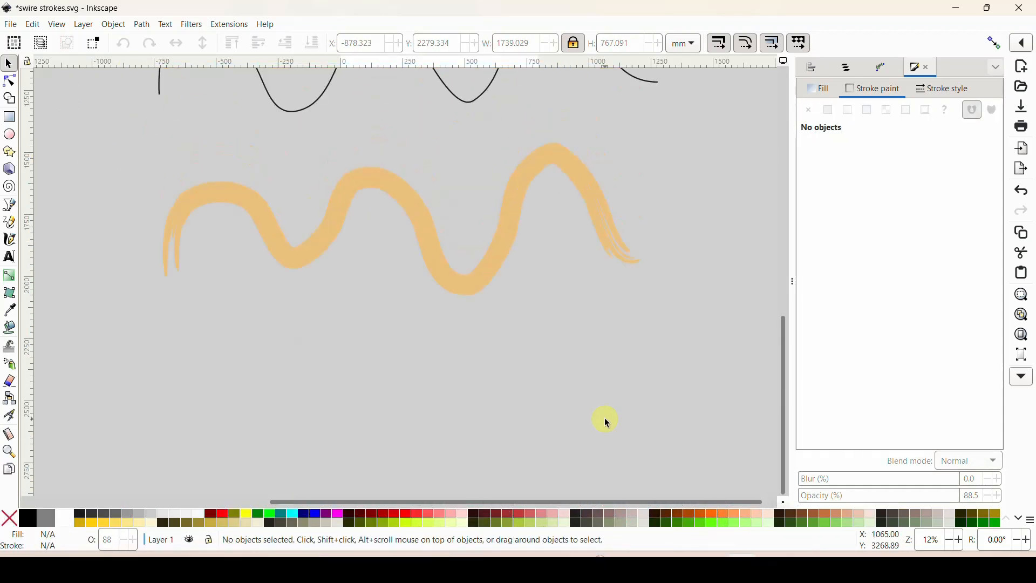
pyautogui.click(324, 278)
pyautogui.press('Delete')
pyautogui.click(312, 144)
pyautogui.press('Delete')
# - Enlarge the flower illustration to about 1196 mm wide and place it behind the brush strokes to the left of the page
pyautogui.scroll(11, 326, 208)
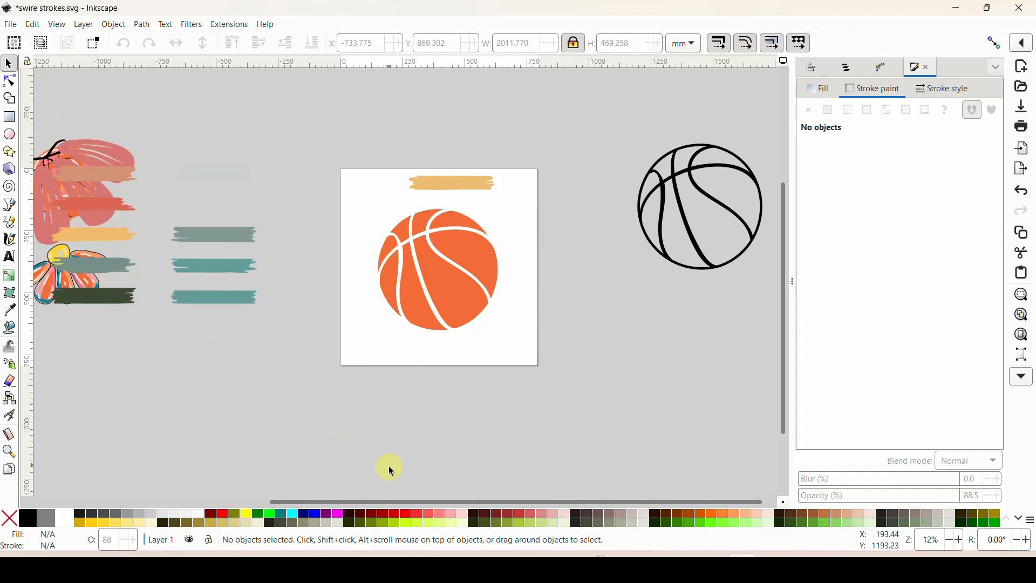
pyautogui.moveTo(48, 291)
pyautogui.mouseDown()
pyautogui.moveTo(131, 364)
pyautogui.moveTo(276, 364)
pyautogui.mouseUp()
pyautogui.moveTo(347, 312); pyautogui.dragTo(207, 421)
pyautogui.click(378, 316)
pyautogui.scroll(-4, 238, 284)
pyautogui.moveTo(283, 298); pyautogui.dragTo(271, 383)
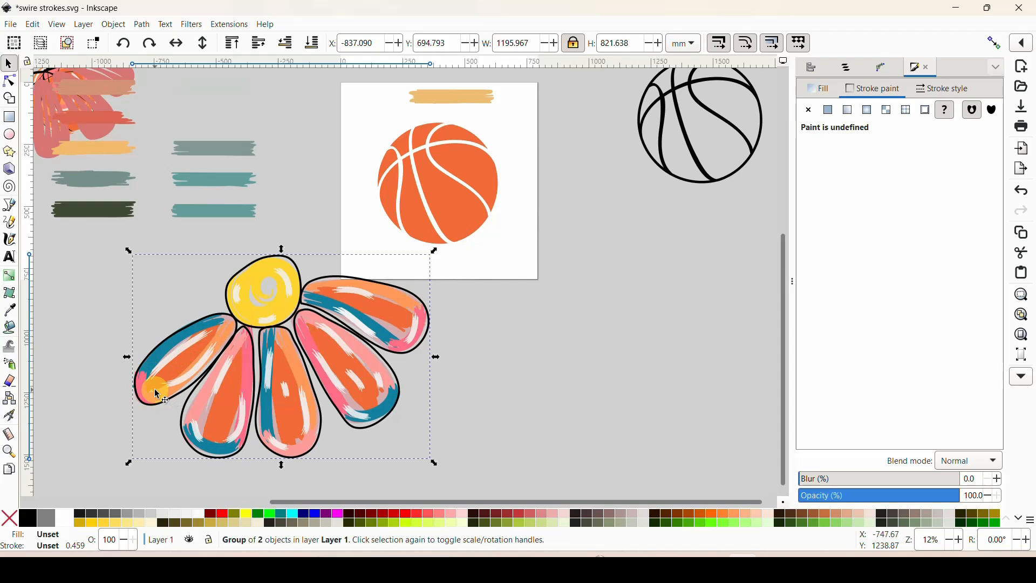
pyautogui.moveTo(367, 404)
pyautogui.mouseDown()
pyautogui.moveTo(305, 402)
pyautogui.moveTo(192, 267)
pyautogui.mouseUp()
pyautogui.scroll(2, 430, 421)
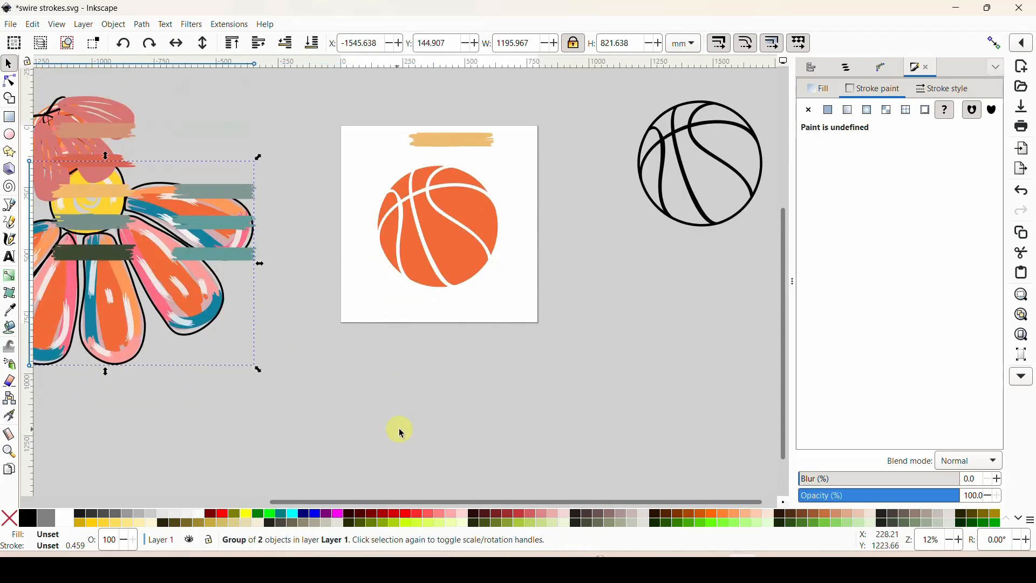
# - Move the grey-green and red brush stroke samples away from the flower, one above the other just left of the page
pyautogui.click(463, 140)
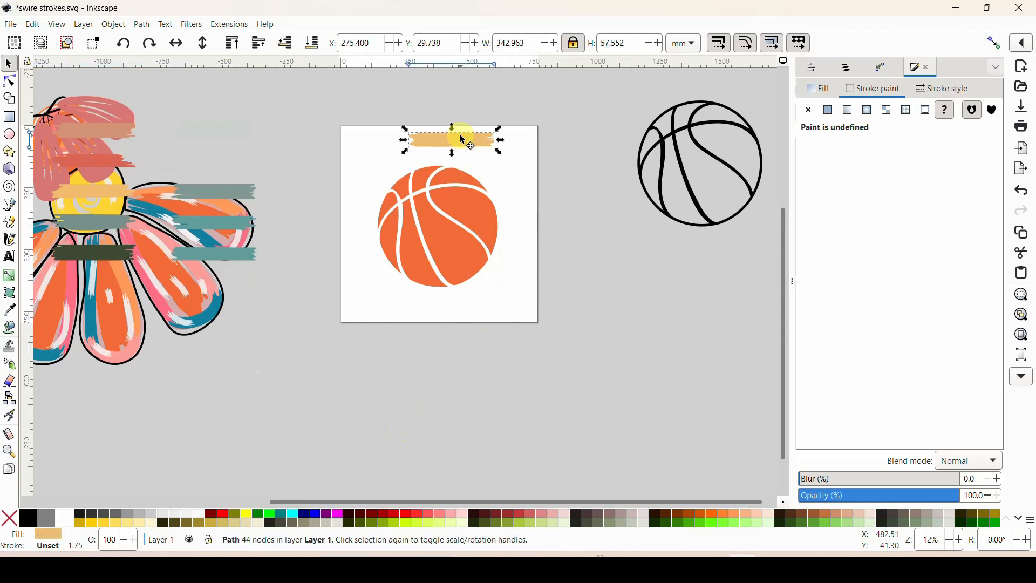
pyautogui.moveTo(204, 193)
pyautogui.mouseDown()
pyautogui.moveTo(255, 186)
pyautogui.moveTo(270, 154)
pyautogui.mouseUp()
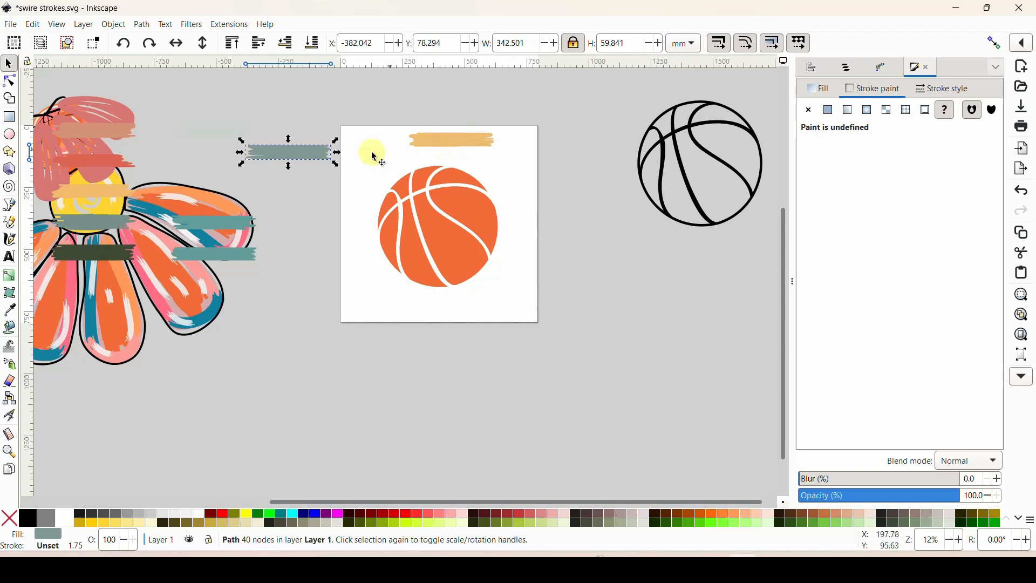
pyautogui.moveTo(105, 167); pyautogui.dragTo(293, 188)
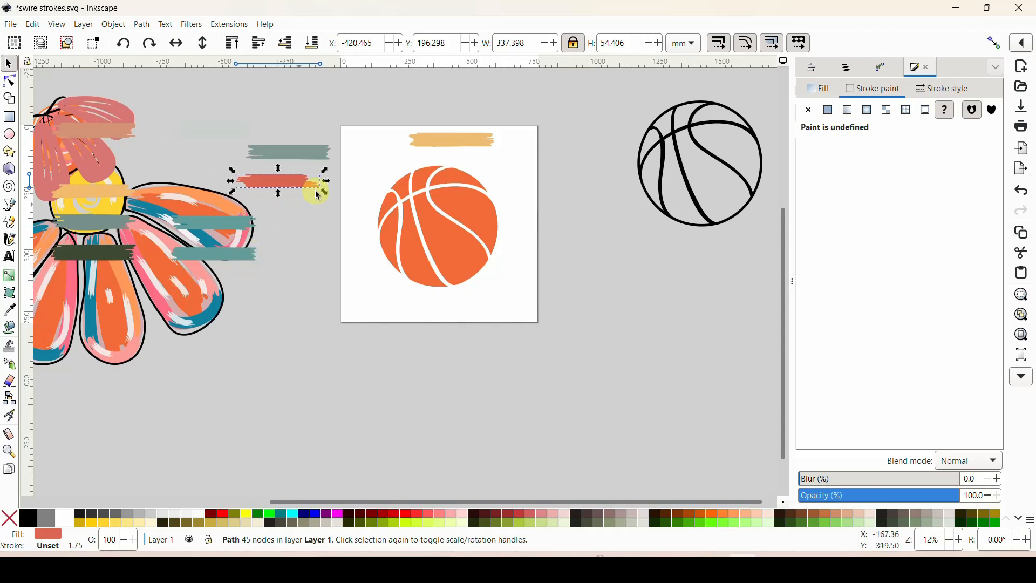
# - Select the tan brush stroke and paint a freehand arc about 300 mm wide over the basketball's upper-left edge with the Pencil tool
pyautogui.click(456, 146)
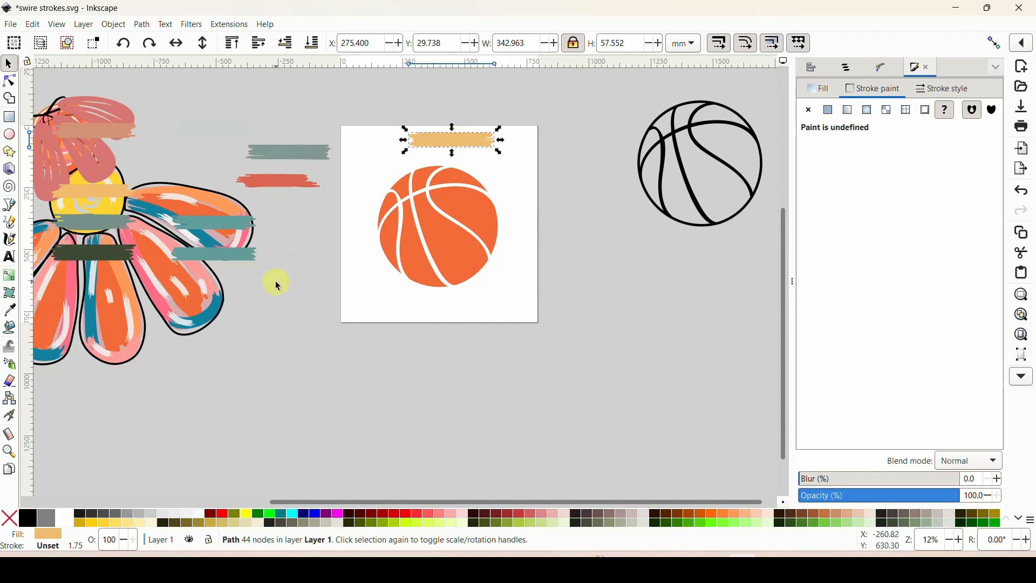
pyautogui.click(10, 222)
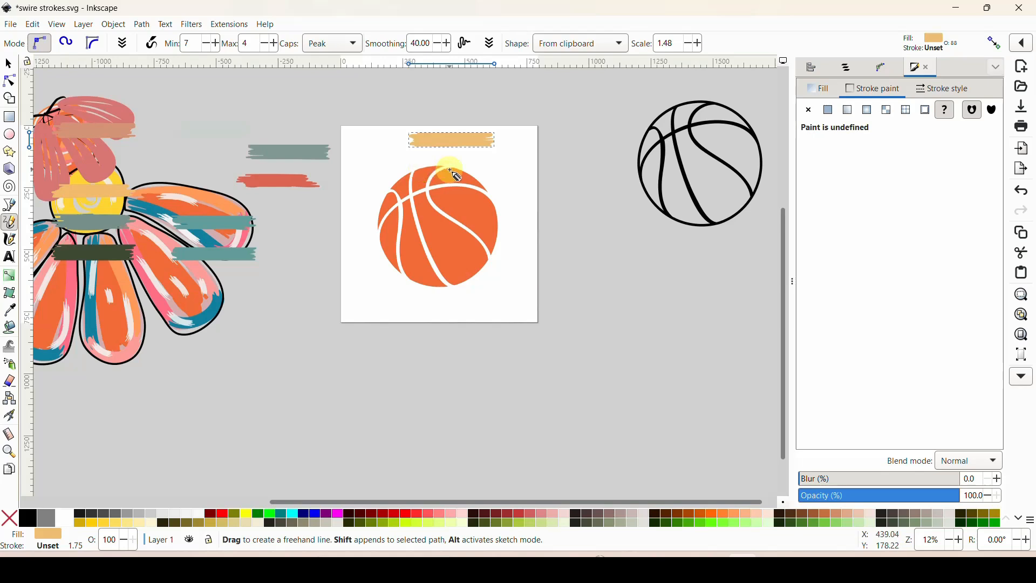
pyautogui.moveTo(451, 172)
pyautogui.mouseDown()
pyautogui.moveTo(394, 188)
pyautogui.moveTo(382, 222)
pyautogui.moveTo(393, 255)
pyautogui.mouseUp()
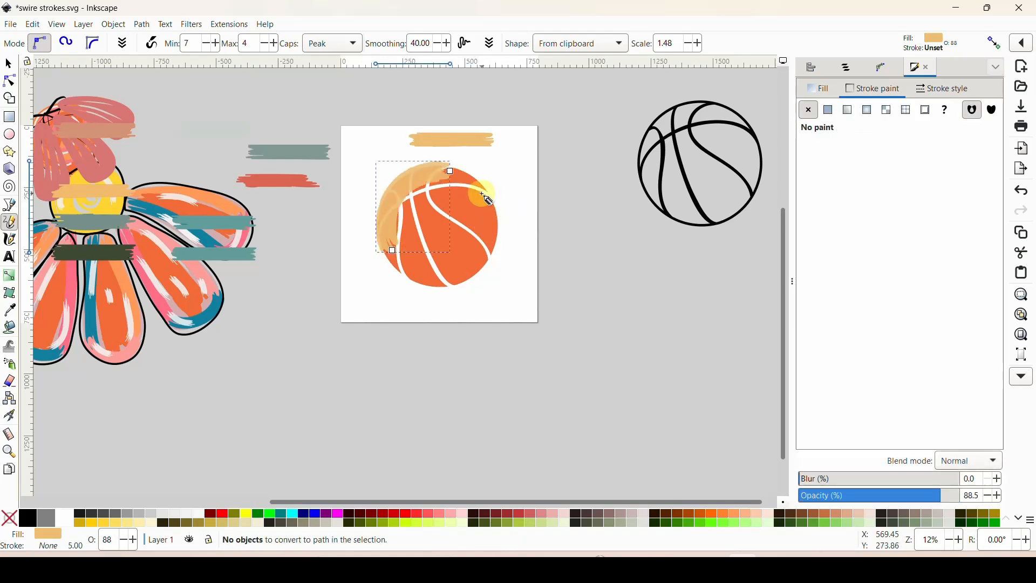
# - Paint a tan arc about 285 mm wide along the basketball's lower-right edge, undoing the first attempt, and set its opacity to 100%
pyautogui.moveTo(482, 193)
pyautogui.mouseDown()
pyautogui.moveTo(508, 237)
pyautogui.moveTo(490, 261)
pyautogui.moveTo(452, 276)
pyautogui.mouseUp()
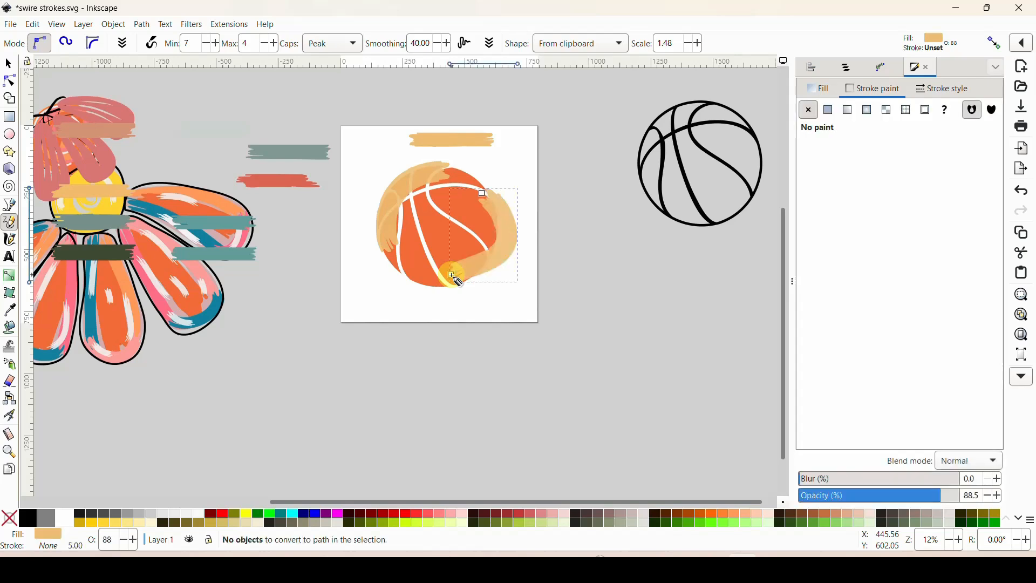
pyautogui.hotkey('ctrl', 'z')
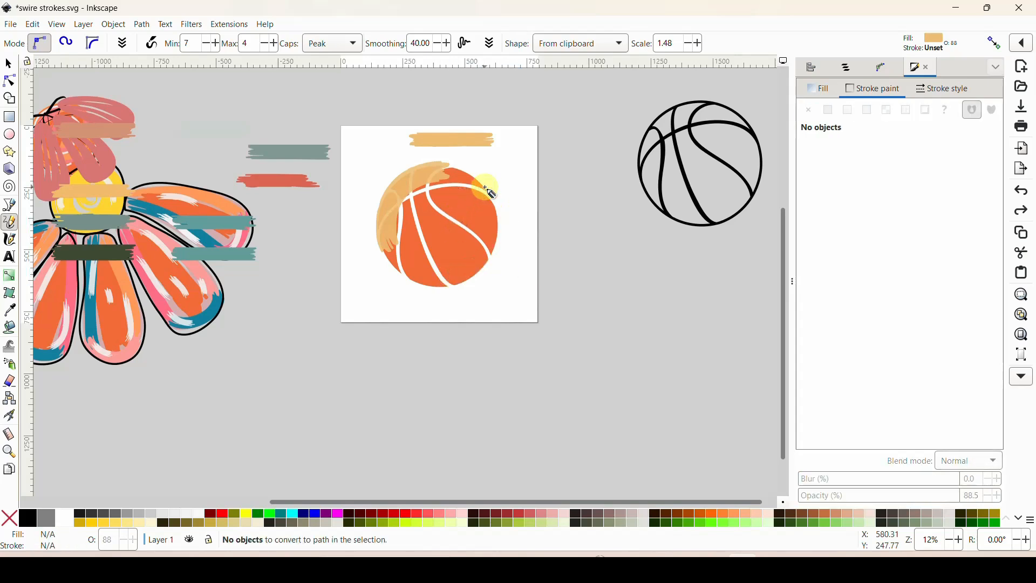
pyautogui.moveTo(482, 200)
pyautogui.mouseDown()
pyautogui.moveTo(495, 218)
pyautogui.moveTo(486, 252)
pyautogui.moveTo(438, 279)
pyautogui.mouseUp()
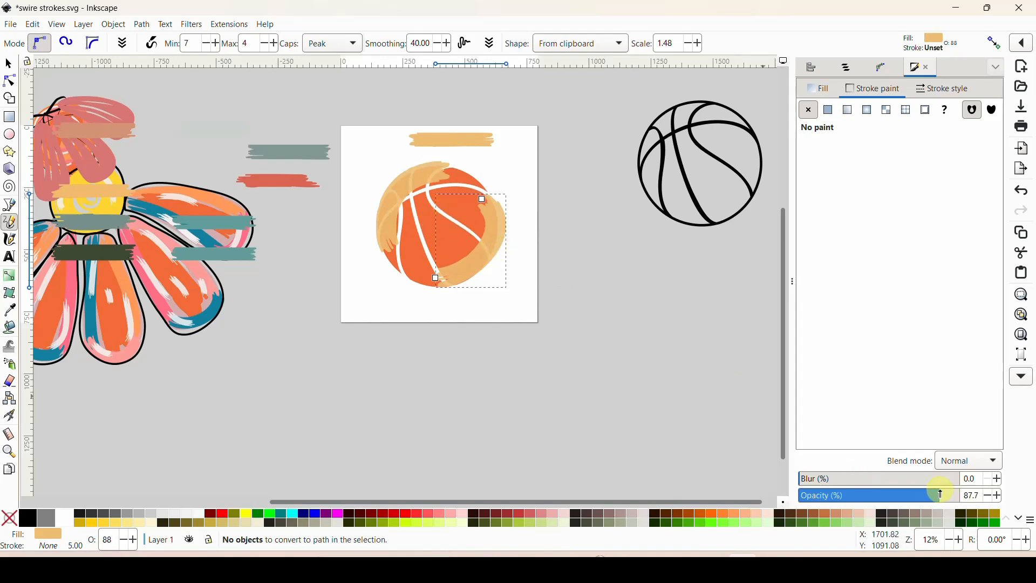
pyautogui.moveTo(942, 492); pyautogui.dragTo(983, 492)
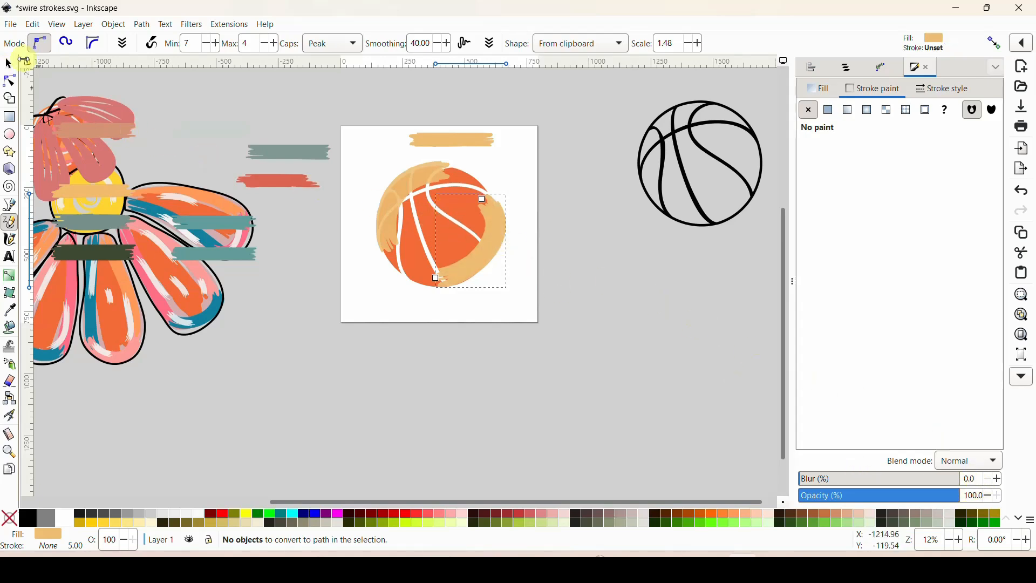
# - Undo the two tan arcs painted over the basketball's upper-left and lower-right edges
pyautogui.click(9, 63)
pyautogui.click(369, 166)
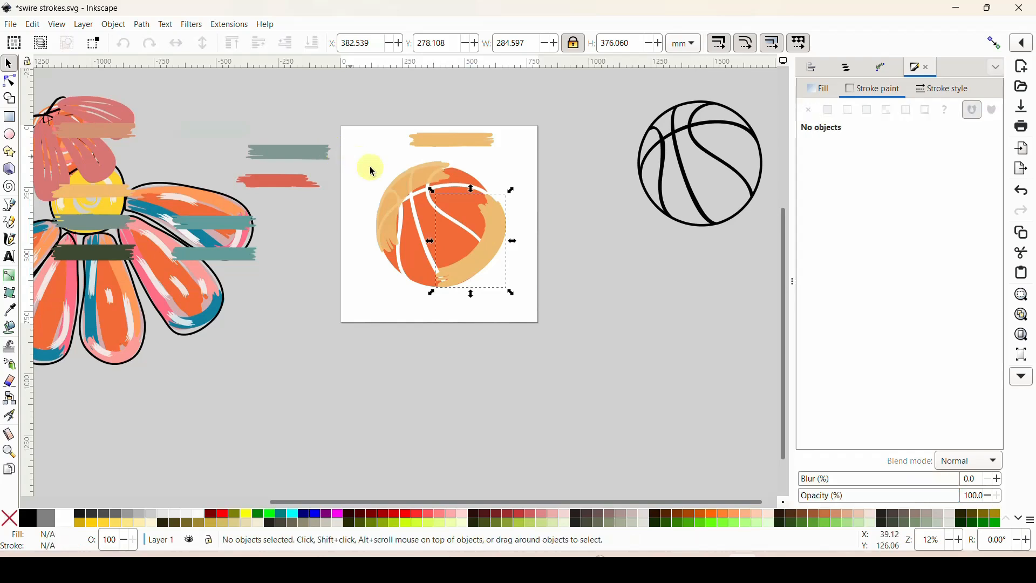
pyautogui.hotkey('ctrl', 'z')
pyautogui.hotkey('ctrl', 'z')
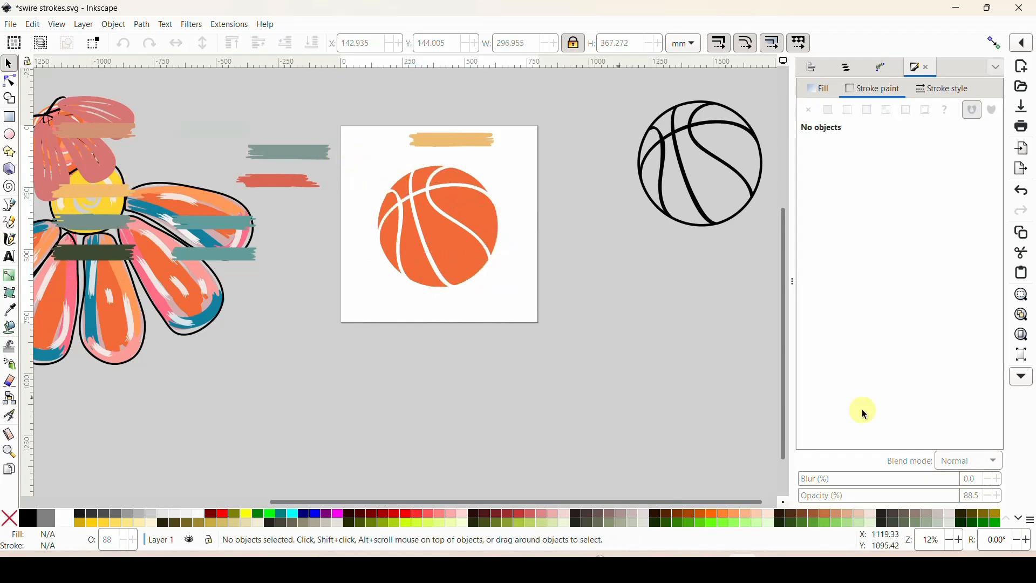
# - Paint four overlapping tan arcs, about 270 to 360 mm wide, around the basketball's outer edge with the Pencil tool
pyautogui.click(9, 222)
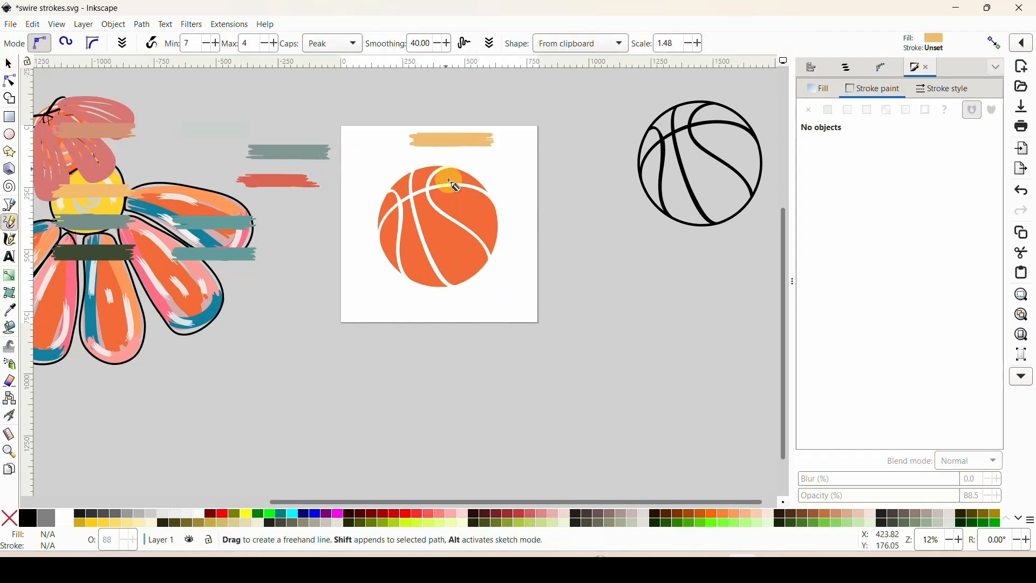
pyautogui.moveTo(464, 177)
pyautogui.mouseDown()
pyautogui.moveTo(398, 190)
pyautogui.moveTo(393, 245)
pyautogui.mouseUp()
pyautogui.moveTo(489, 199)
pyautogui.mouseDown()
pyautogui.moveTo(488, 246)
pyautogui.moveTo(466, 276)
pyautogui.moveTo(423, 289)
pyautogui.mouseUp()
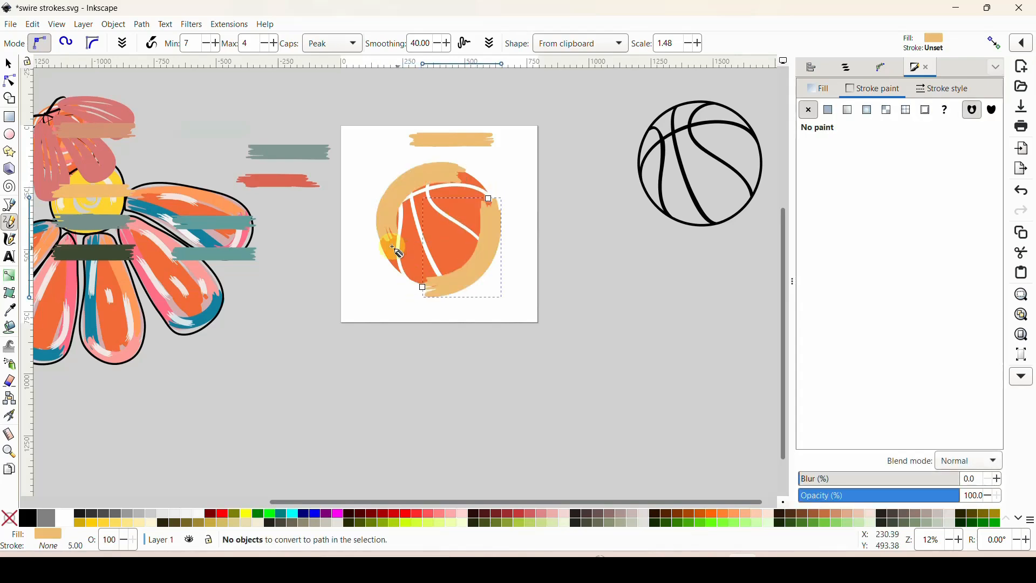
pyautogui.moveTo(388, 226)
pyautogui.mouseDown()
pyautogui.moveTo(428, 289)
pyautogui.moveTo(454, 282)
pyautogui.moveTo(460, 263)
pyautogui.mouseUp()
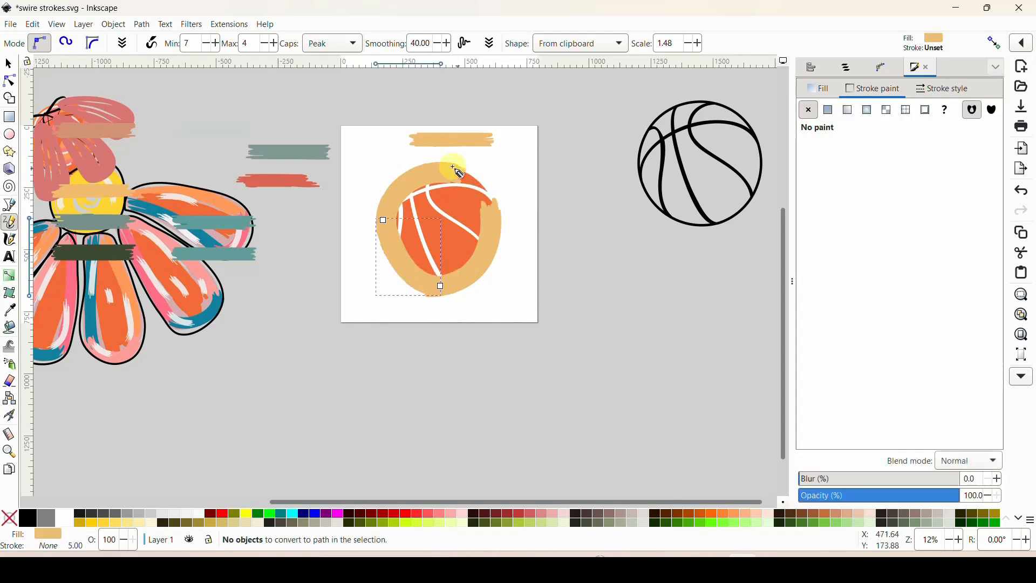
pyautogui.moveTo(470, 177); pyautogui.dragTo(467, 190)
pyautogui.moveTo(442, 167); pyautogui.dragTo(493, 247)
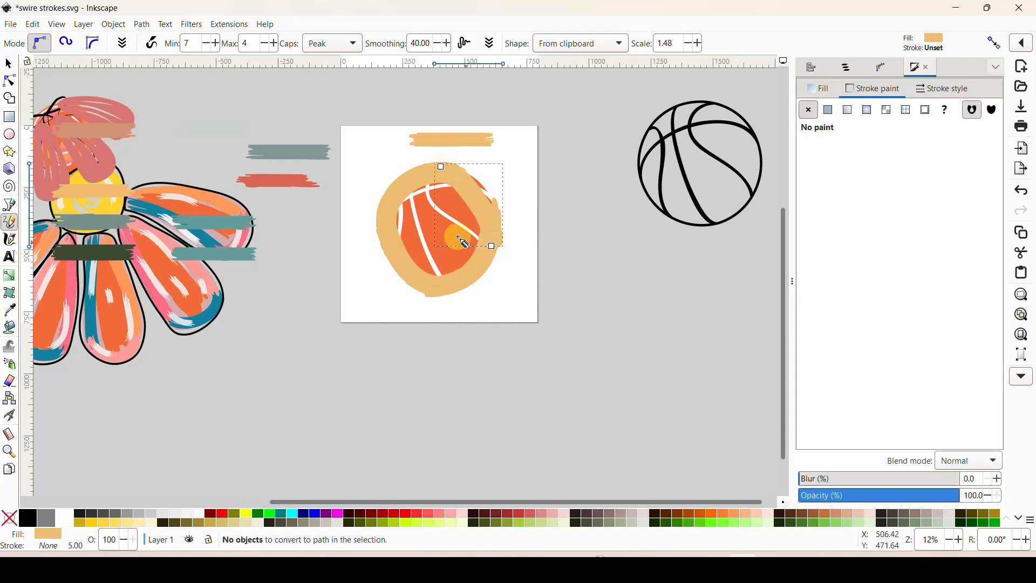
# - Cover the basketball's inner area with three curved tan strokes, each about 270 to 290 mm wide
pyautogui.moveTo(458, 200)
pyautogui.mouseDown()
pyautogui.moveTo(414, 199)
pyautogui.moveTo(419, 249)
pyautogui.mouseUp()
pyautogui.moveTo(469, 213)
pyautogui.mouseDown()
pyautogui.moveTo(440, 270)
pyautogui.moveTo(420, 261)
pyautogui.mouseUp()
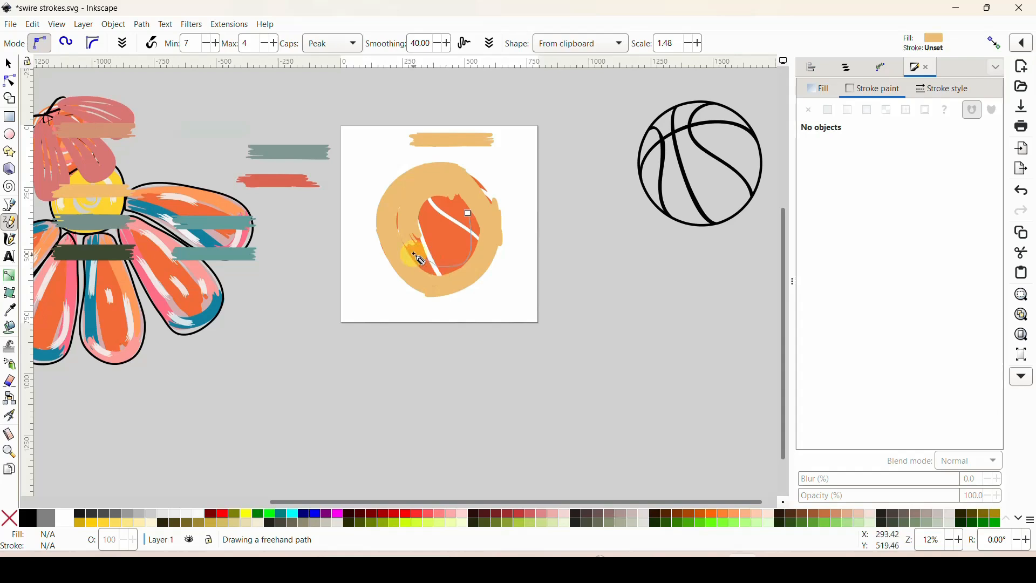
pyautogui.moveTo(458, 198)
pyautogui.mouseDown()
pyautogui.moveTo(433, 241)
pyautogui.moveTo(468, 229)
pyautogui.moveTo(430, 219)
pyautogui.moveTo(450, 228)
pyautogui.mouseUp()
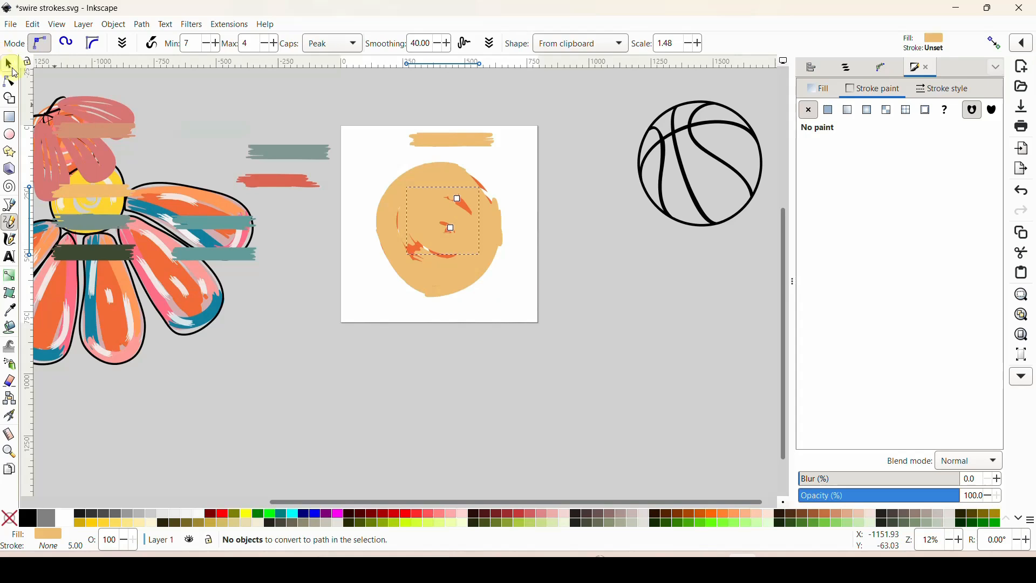
# - Move the loose pink petal down the flower and place the orange round painted group just right of the page as a colour reference
pyautogui.click(10, 67)
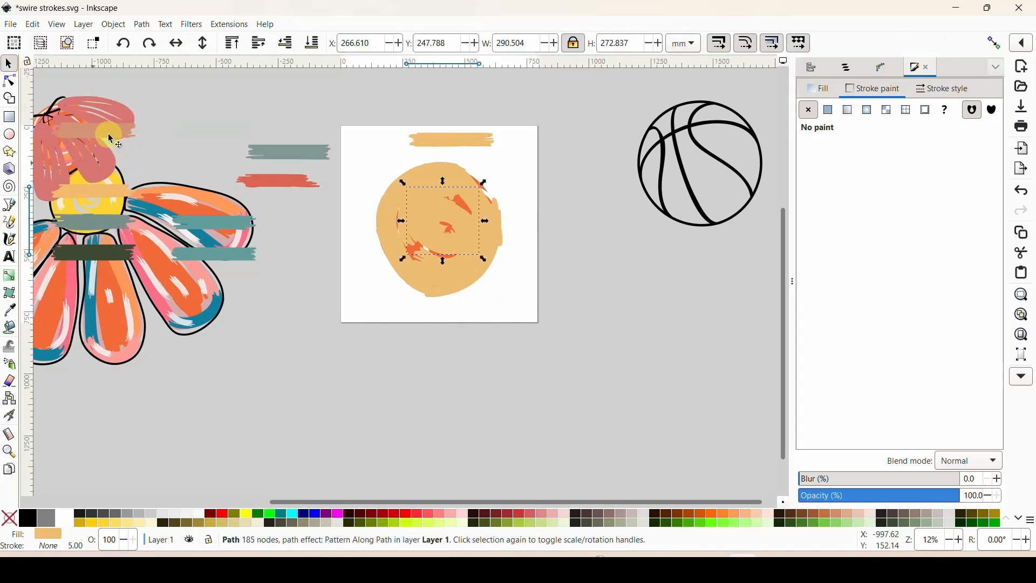
pyautogui.click(102, 105)
pyautogui.moveTo(103, 105); pyautogui.dragTo(74, 235)
pyautogui.moveTo(94, 147); pyautogui.dragTo(630, 280)
pyautogui.moveTo(637, 222); pyautogui.dragTo(588, 192)
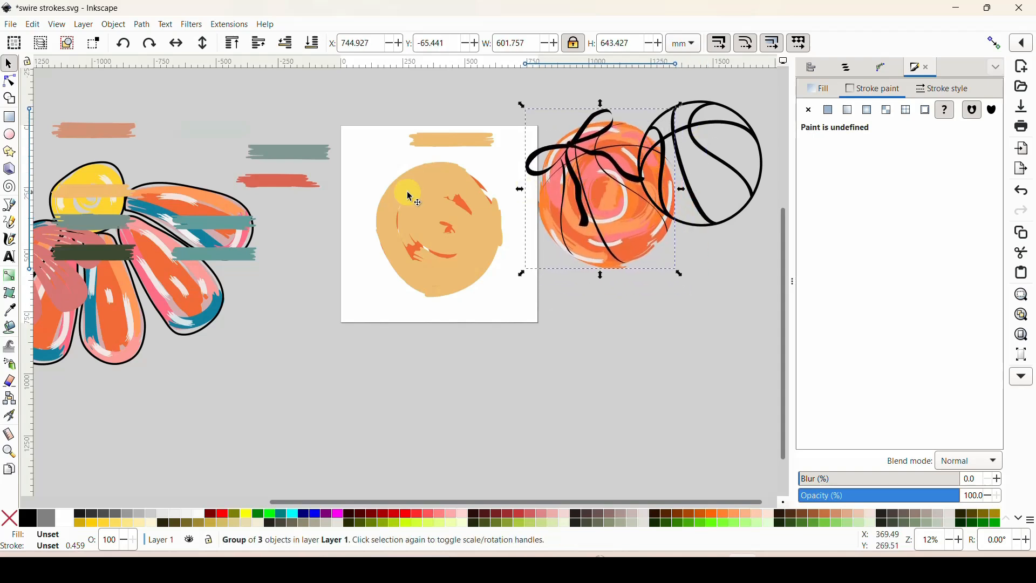
# - Recolour the upper-left inner stroke light orange (#ff9955) by sampling the round painted reference
pyautogui.click(409, 195)
pyautogui.click(10, 257)
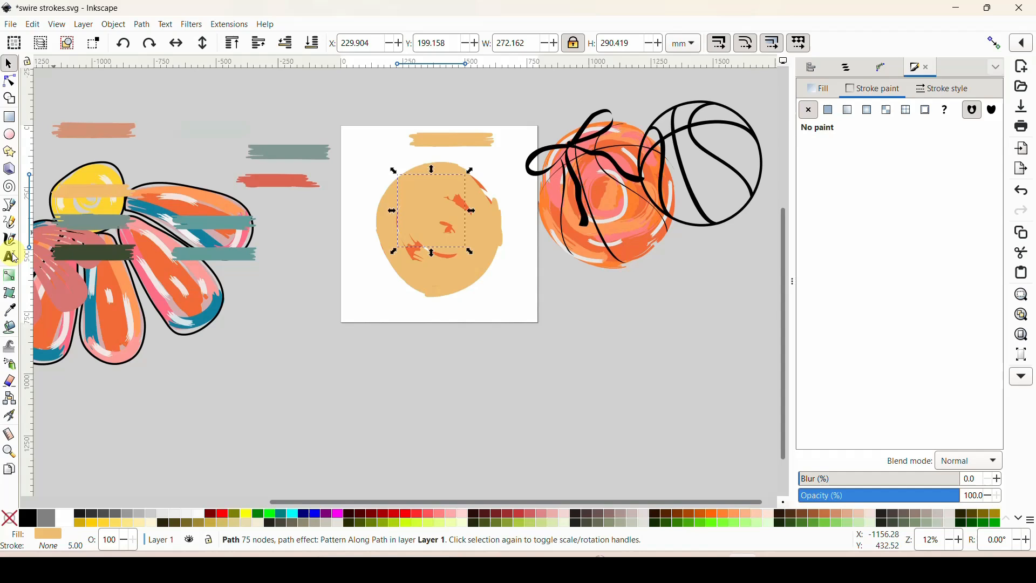
pyautogui.click(11, 311)
pyautogui.click(629, 233)
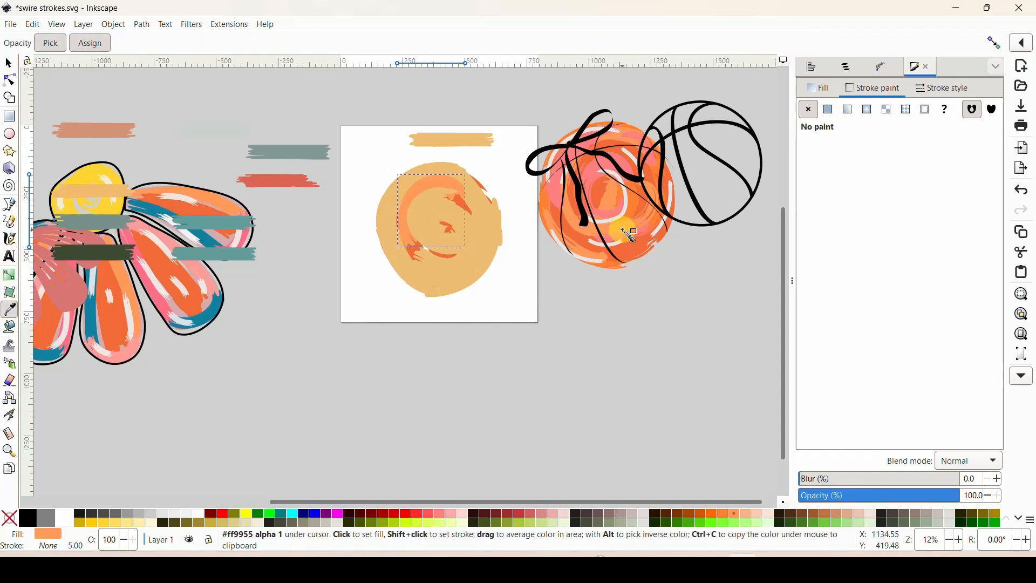
pyautogui.click(11, 64)
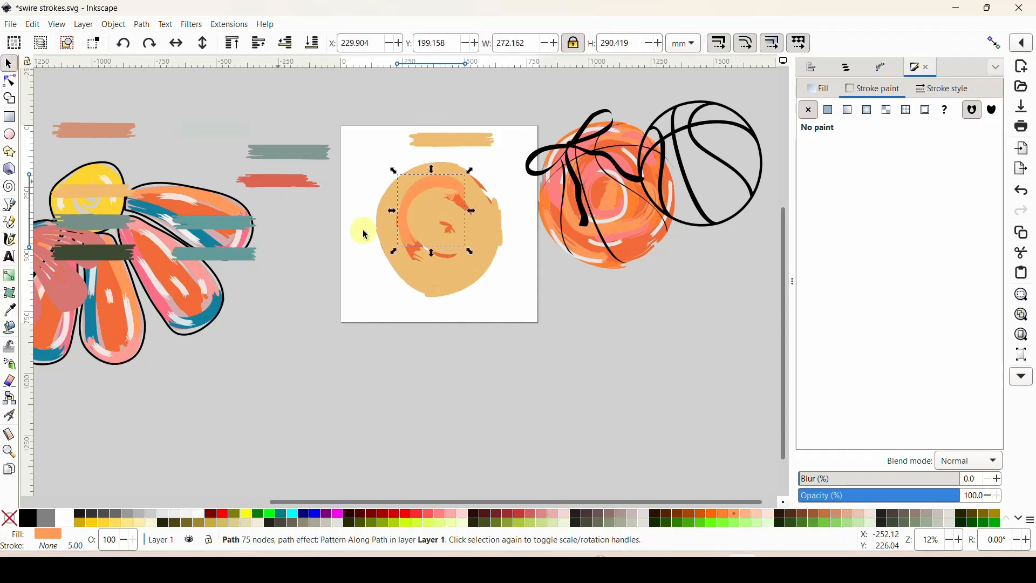
# - Recolour the lower-right and upper-left outer strokes dark orange (#f26a35) with the colour sampled from the painted reference
pyautogui.click(453, 289)
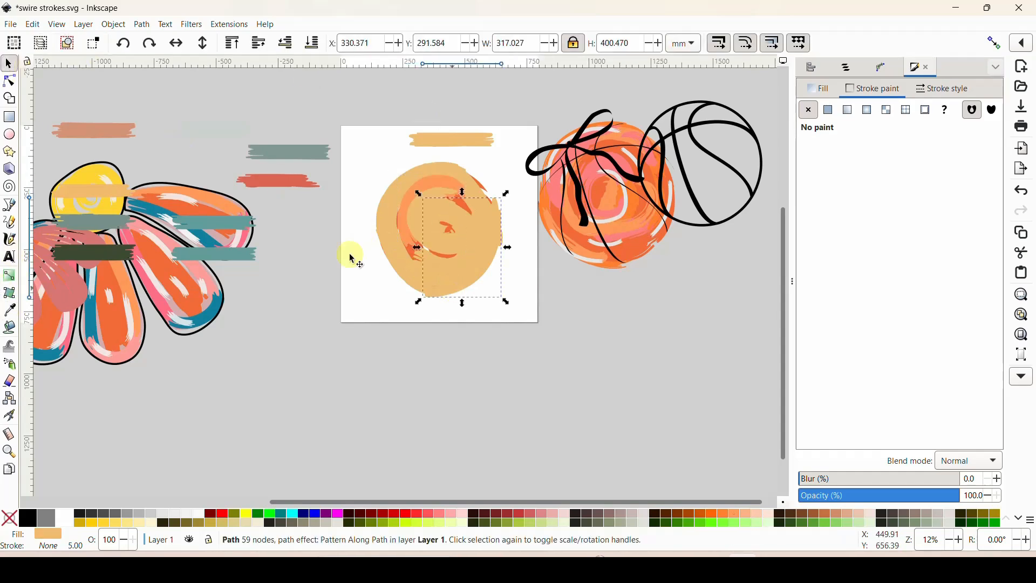
pyautogui.click(10, 312)
pyautogui.click(642, 250)
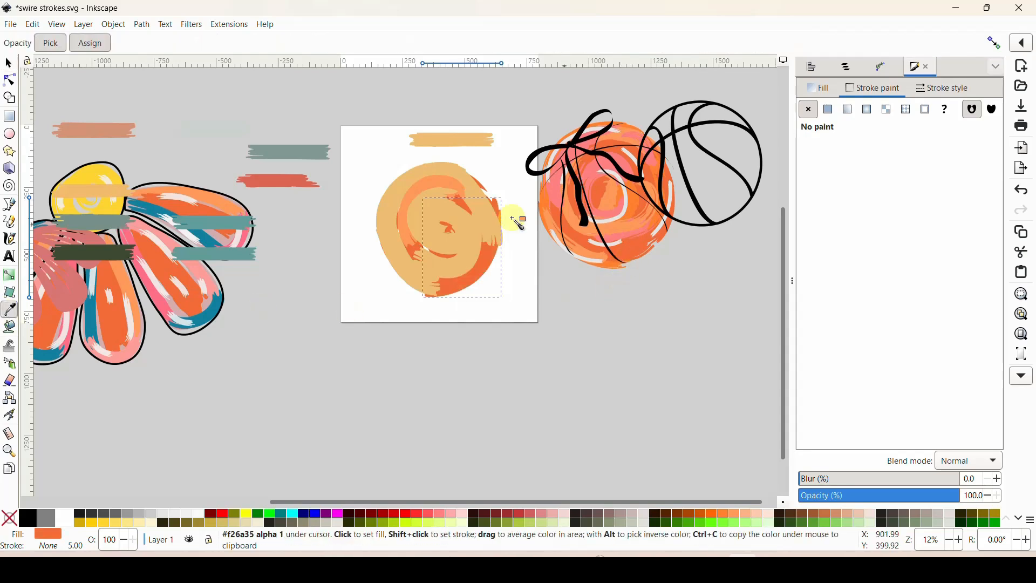
pyautogui.click(8, 64)
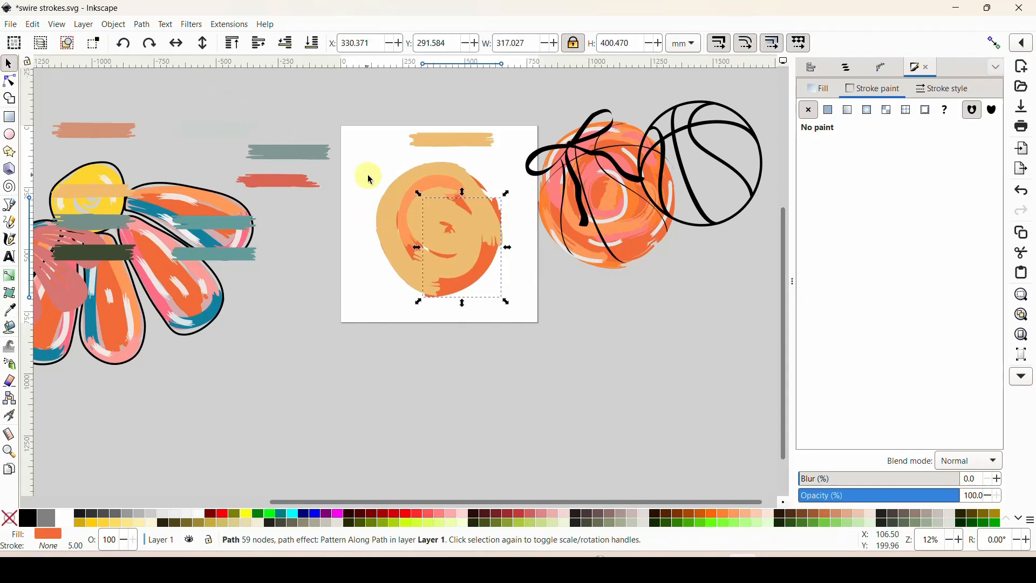
pyautogui.click(407, 188)
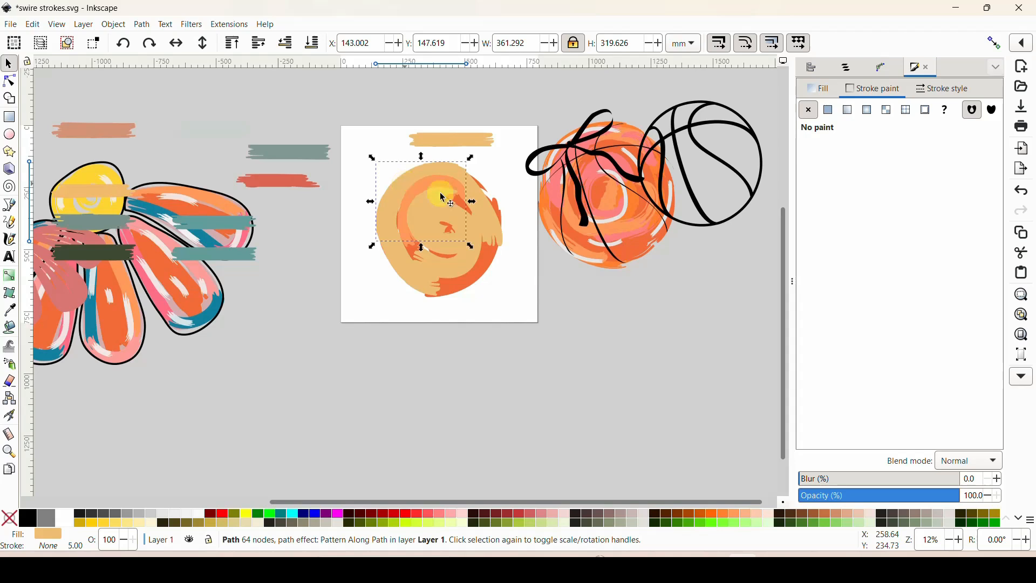
pyautogui.click(648, 254)
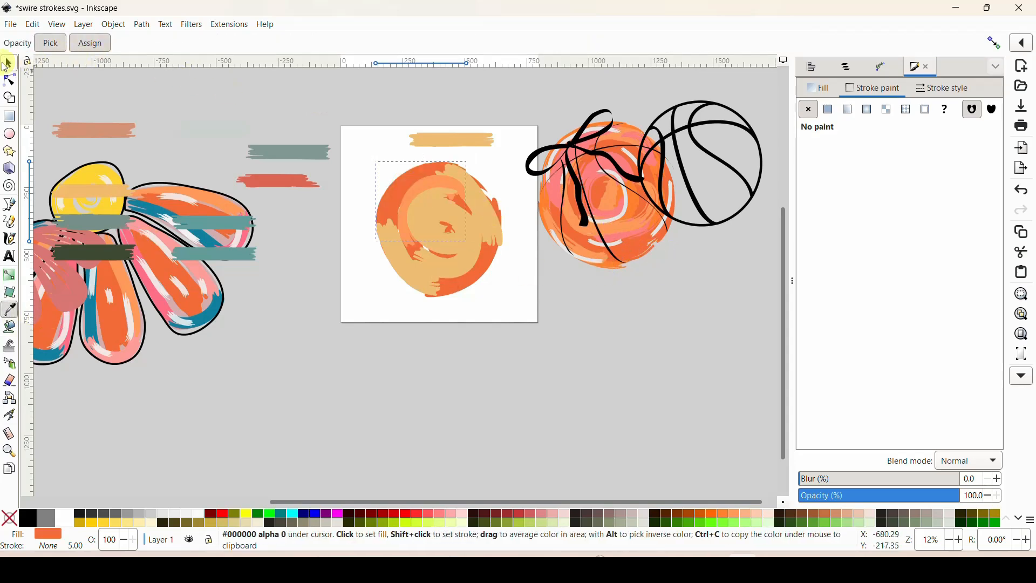
# - Recolour the upper-right outer and lower-right inner strokes pink (#ff8080), the lower-left outer stroke light orange and the centre stroke dark orange
pyautogui.click(8, 64)
pyautogui.click(490, 222)
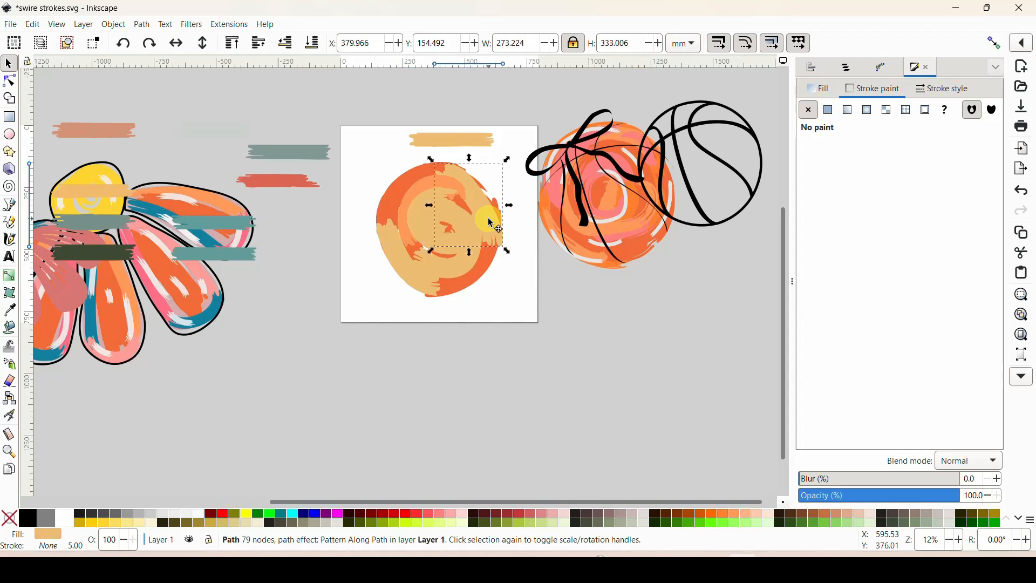
pyautogui.click(9, 315)
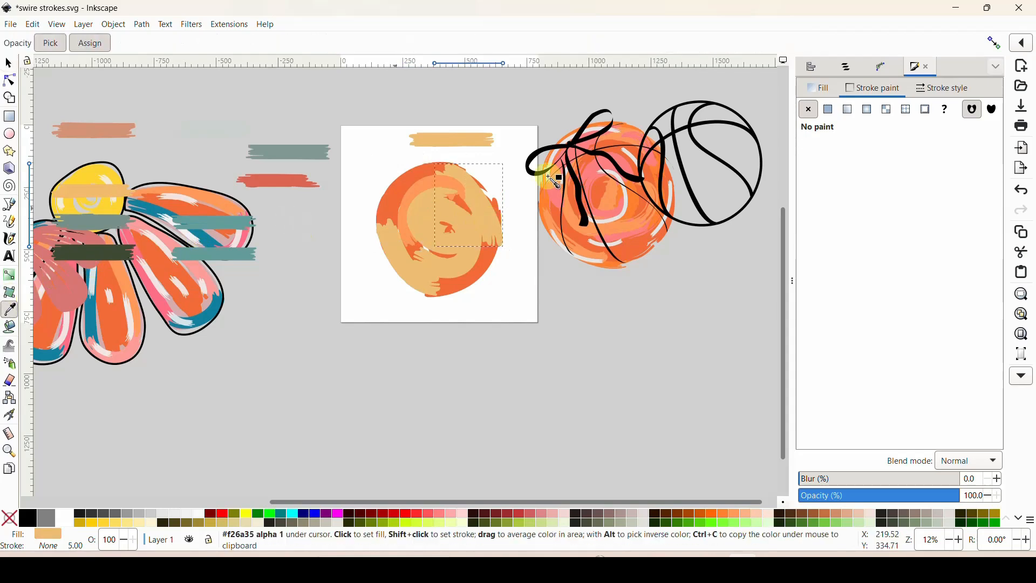
pyautogui.click(628, 167)
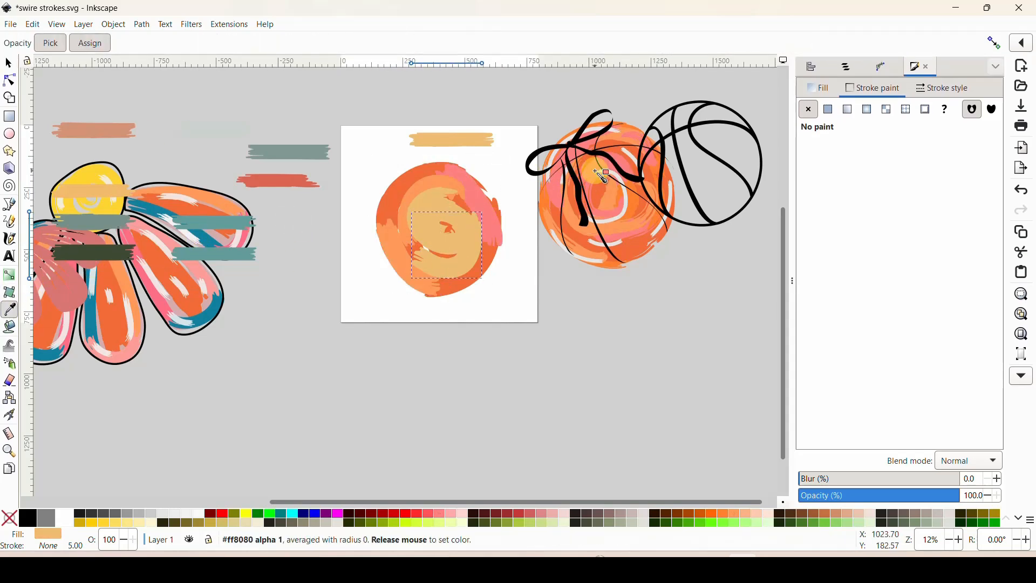
pyautogui.click(332, 347)
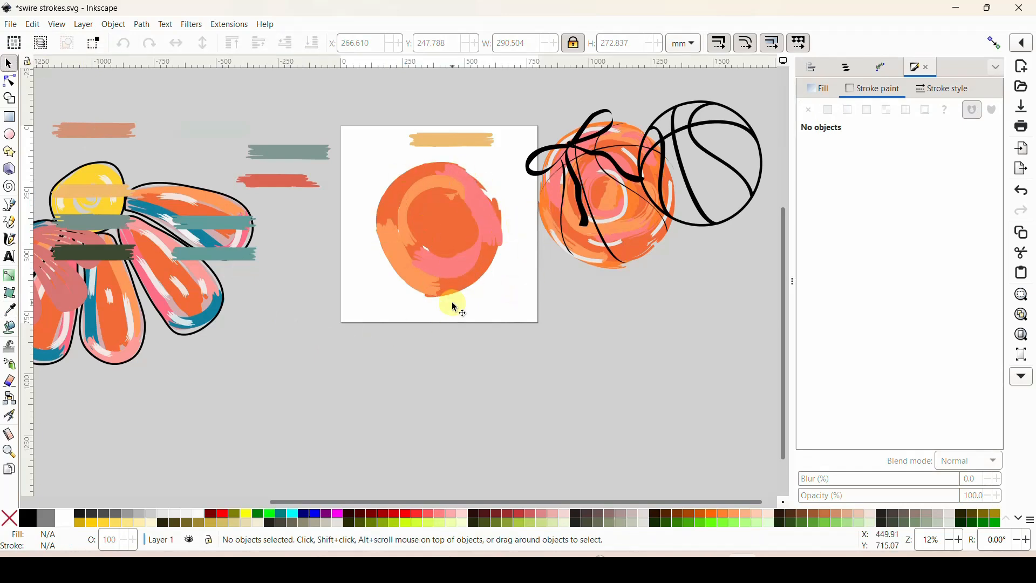
# - Paint a small orange arc about 163 mm wide in the ball's centre and try recolouring it with sampled colours
pyautogui.click(11, 224)
pyautogui.moveTo(474, 216)
pyautogui.mouseDown()
pyautogui.moveTo(424, 213)
pyautogui.moveTo(432, 239)
pyautogui.mouseUp()
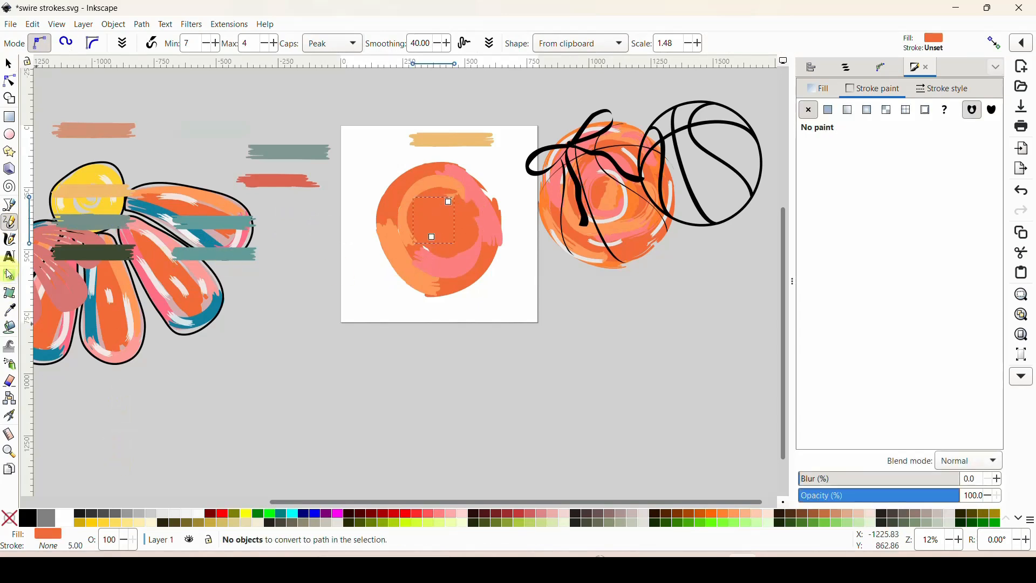
pyautogui.click(10, 311)
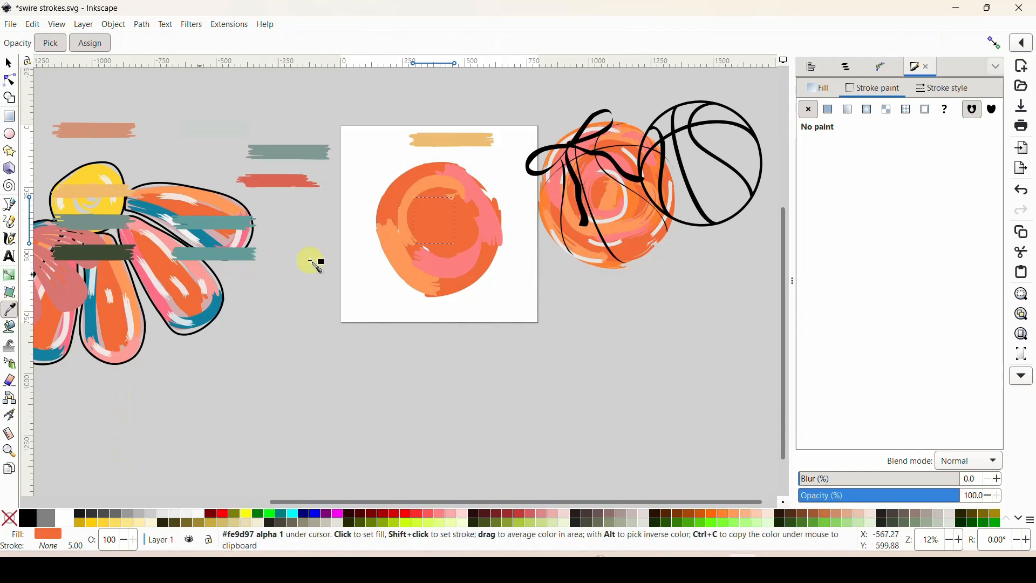
pyautogui.click(618, 239)
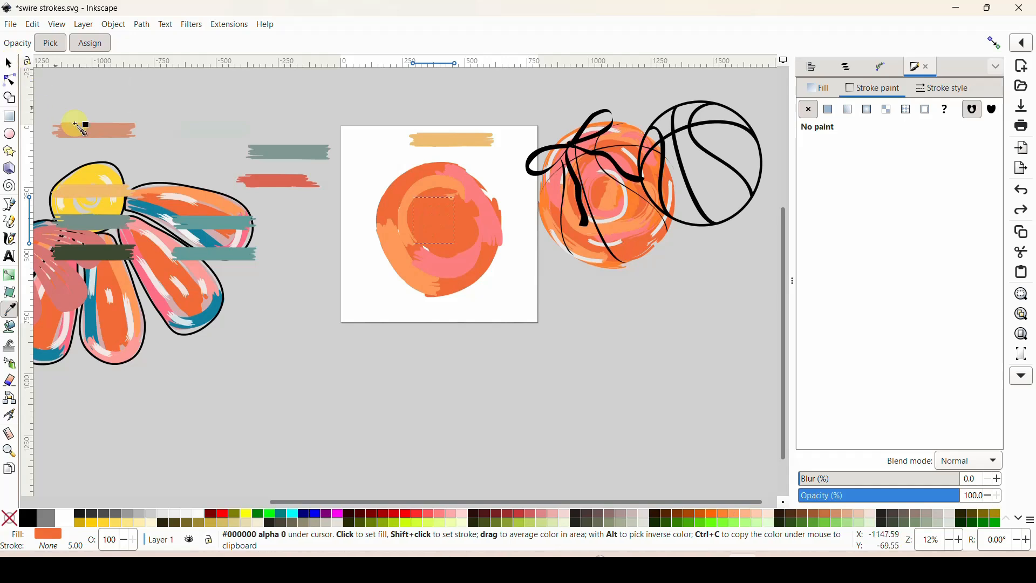
pyautogui.click(472, 206)
pyautogui.moveTo(466, 202); pyautogui.dragTo(398, 224)
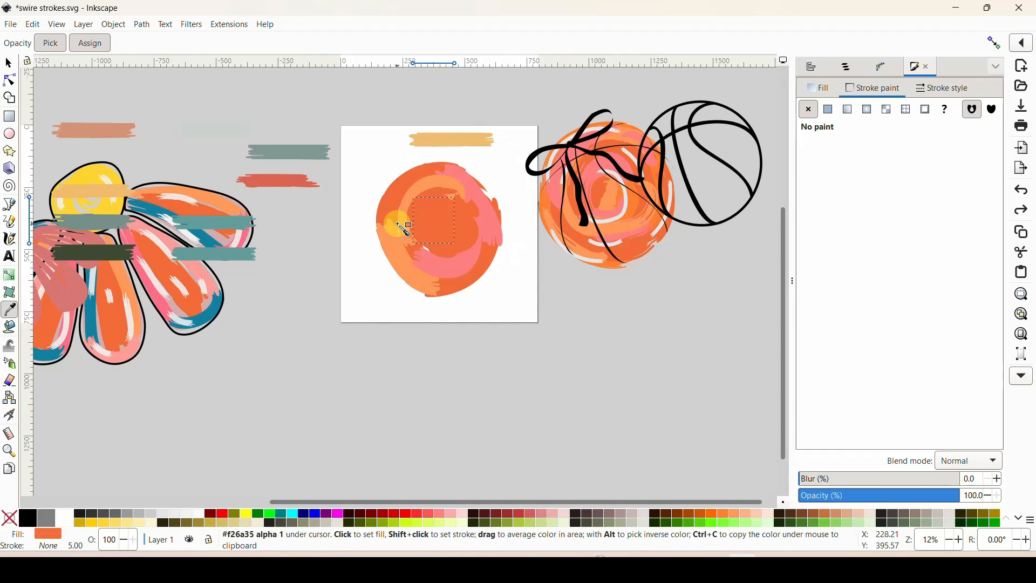
pyautogui.hotkey('ctrl', 'z')
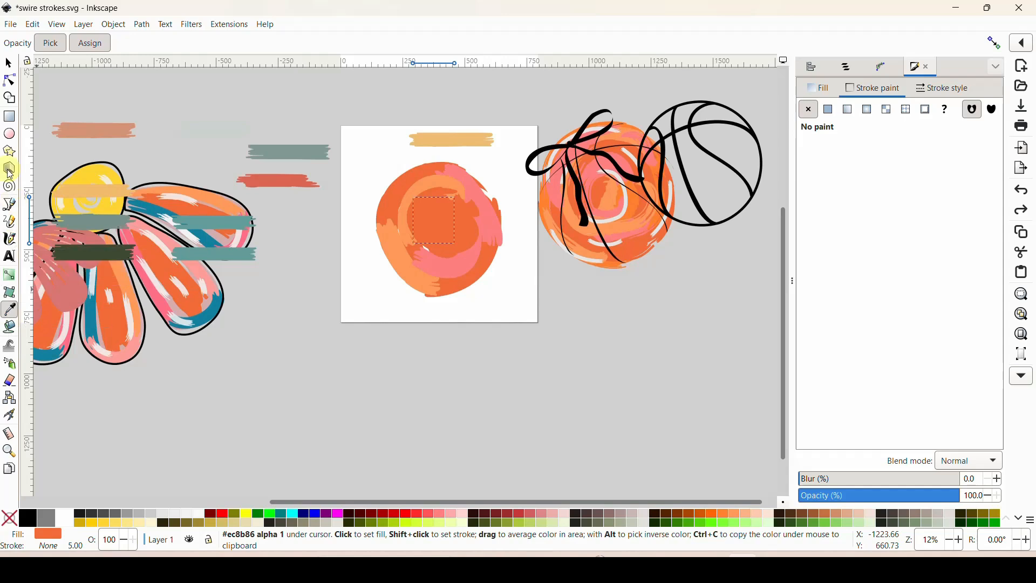
# - Pull the small orange arc out of the ball's centre and delete it
pyautogui.click(9, 64)
pyautogui.click(432, 216)
pyautogui.moveTo(431, 215); pyautogui.dragTo(465, 336)
pyautogui.press('Delete')
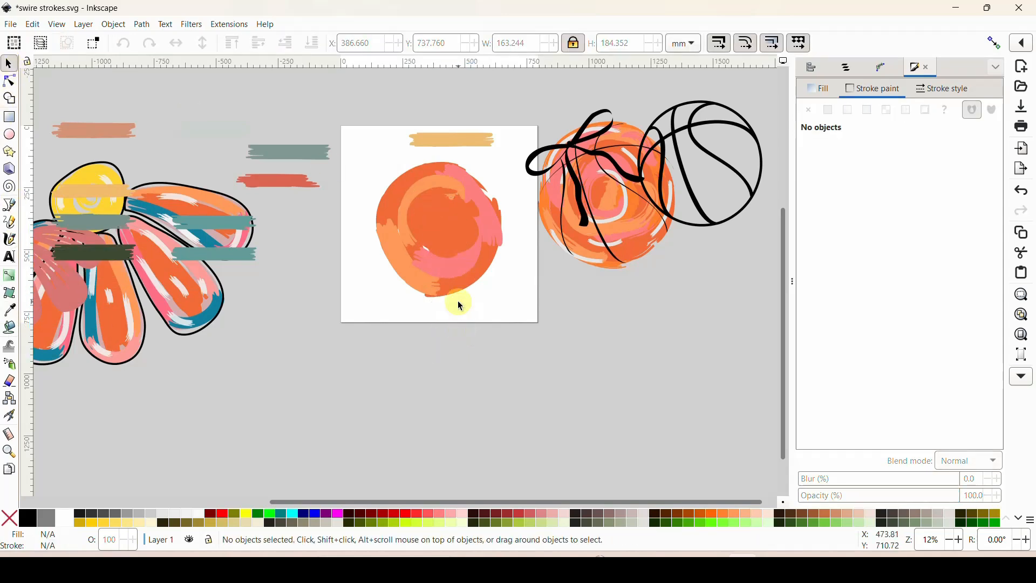
# - Paint an arc about 305 mm wide around the left of the ball's centre and recolour it with sampled pink
pyautogui.click(10, 223)
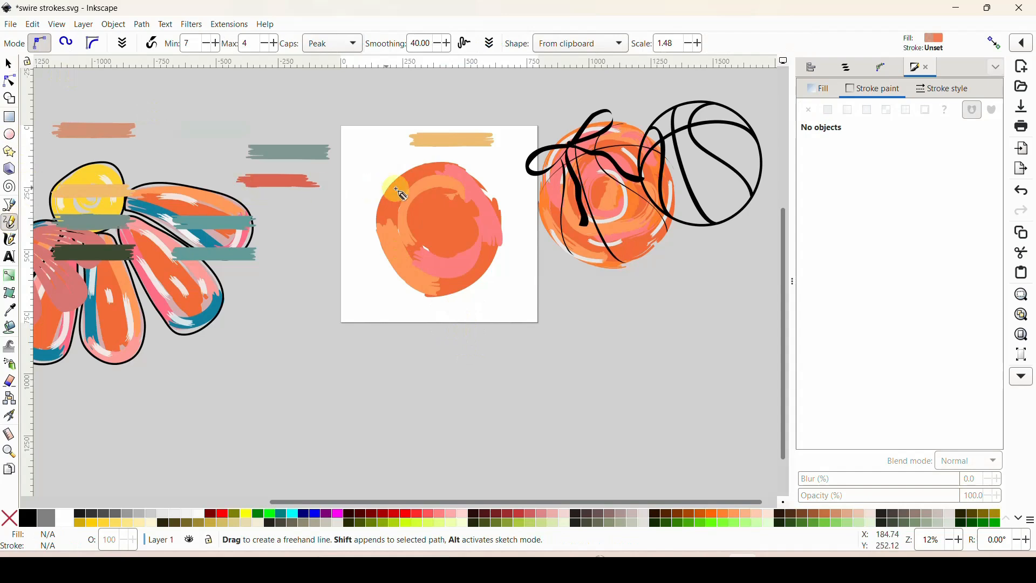
pyautogui.moveTo(460, 206)
pyautogui.mouseDown()
pyautogui.moveTo(418, 196)
pyautogui.moveTo(400, 223)
pyautogui.moveTo(448, 251)
pyautogui.mouseUp()
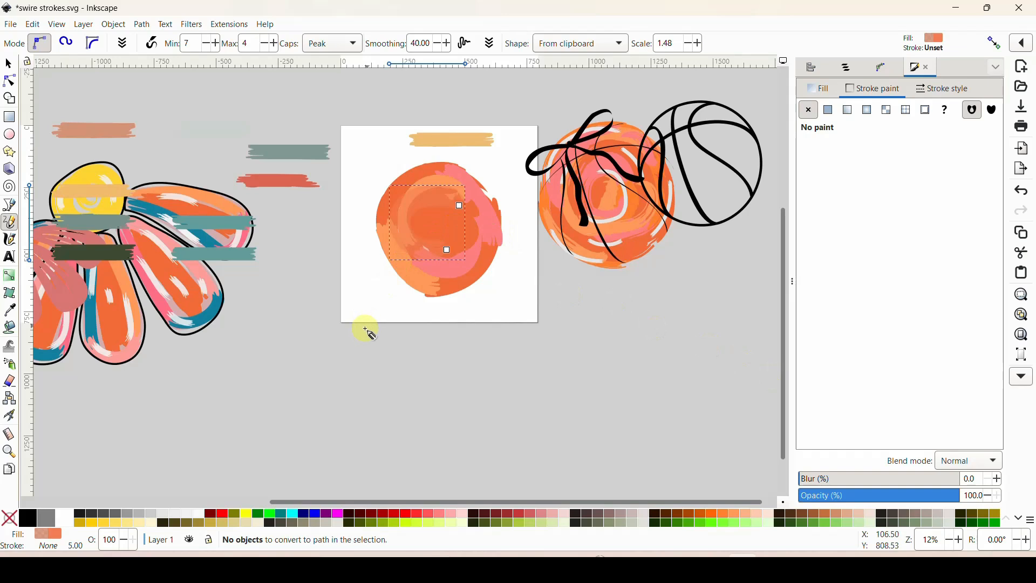
pyautogui.click(10, 312)
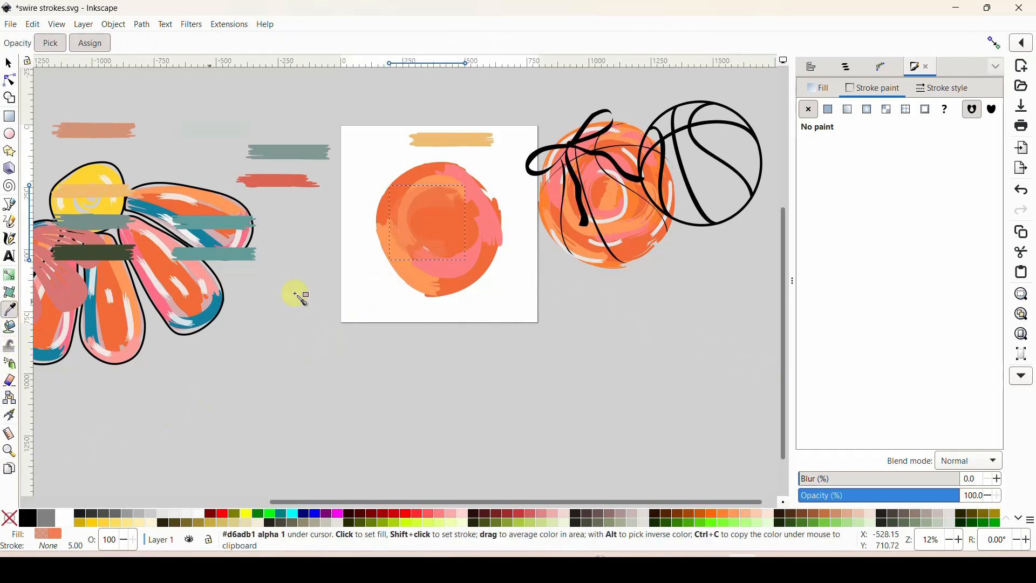
pyautogui.click(440, 279)
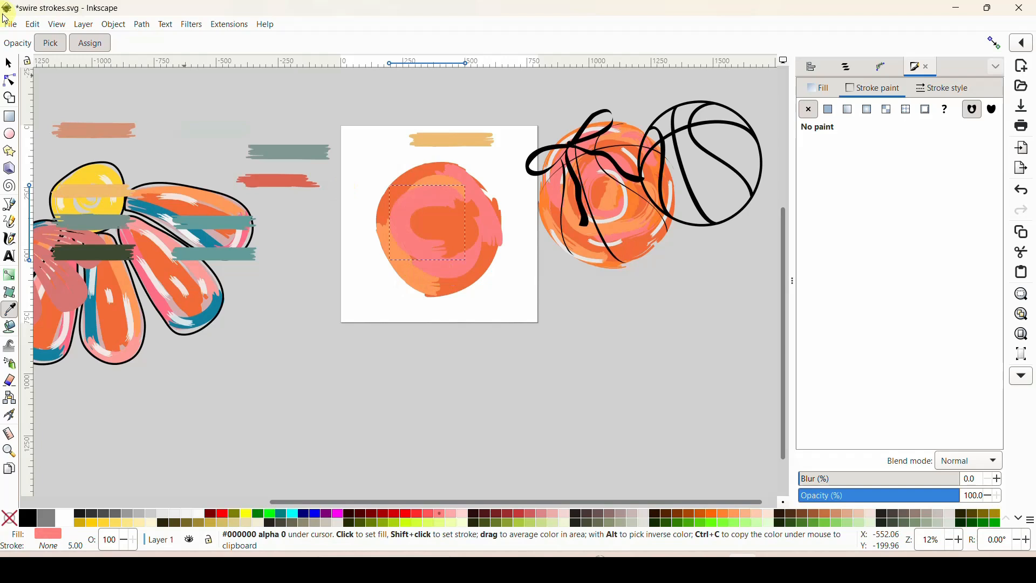
# - Paint a curved pink stroke from the ball's centre around its lower-right interior with the Pencil tool
pyautogui.press('s')
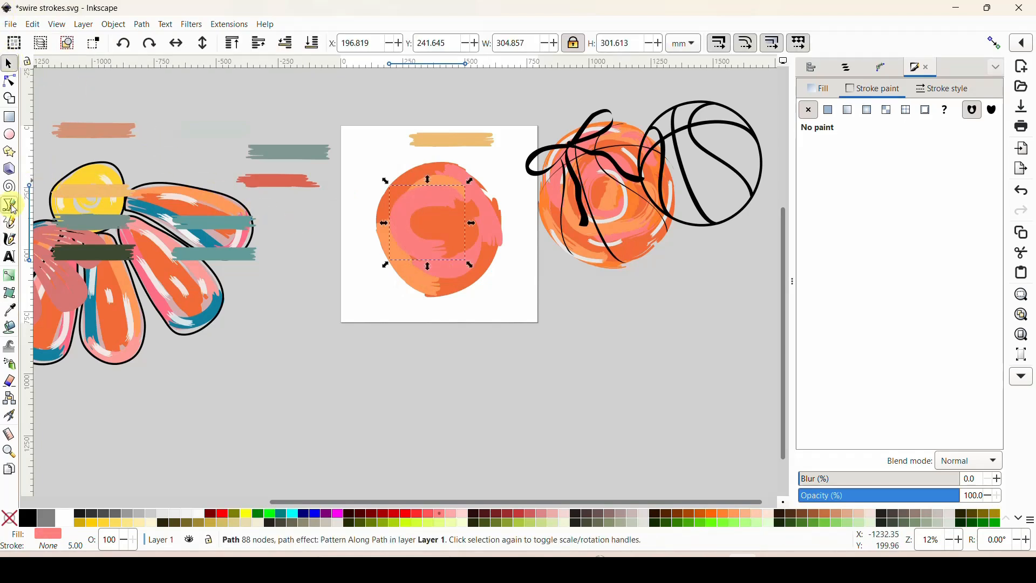
pyautogui.click(9, 221)
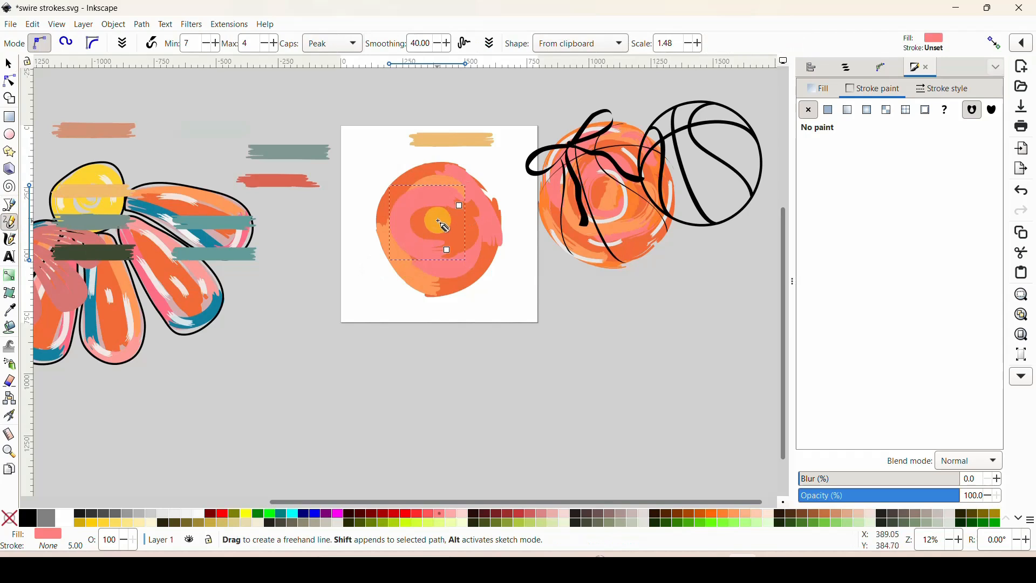
pyautogui.moveTo(439, 222)
pyautogui.mouseDown()
pyautogui.moveTo(470, 232)
pyautogui.moveTo(466, 274)
pyautogui.moveTo(438, 275)
pyautogui.mouseUp()
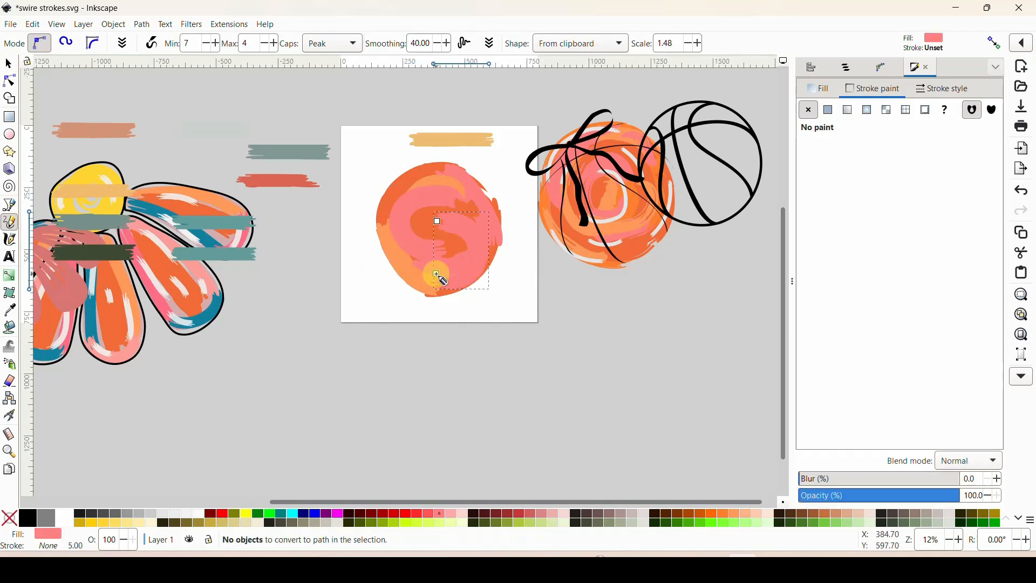
# - Recolour the curved stroke in the ball's lower-right interior with light orange sampled from the reference ball, and deselect it
pyautogui.click(9, 310)
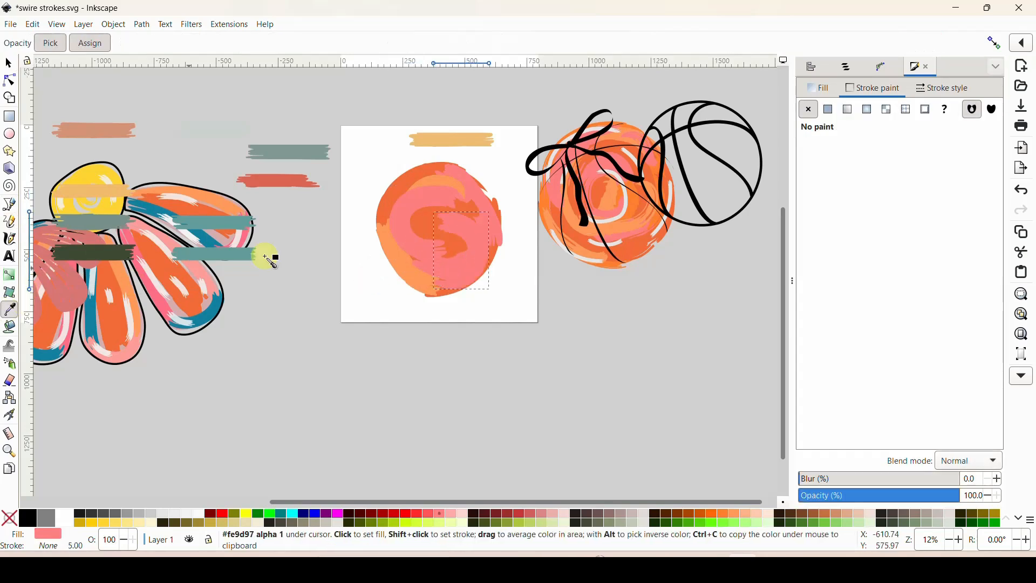
pyautogui.click(623, 231)
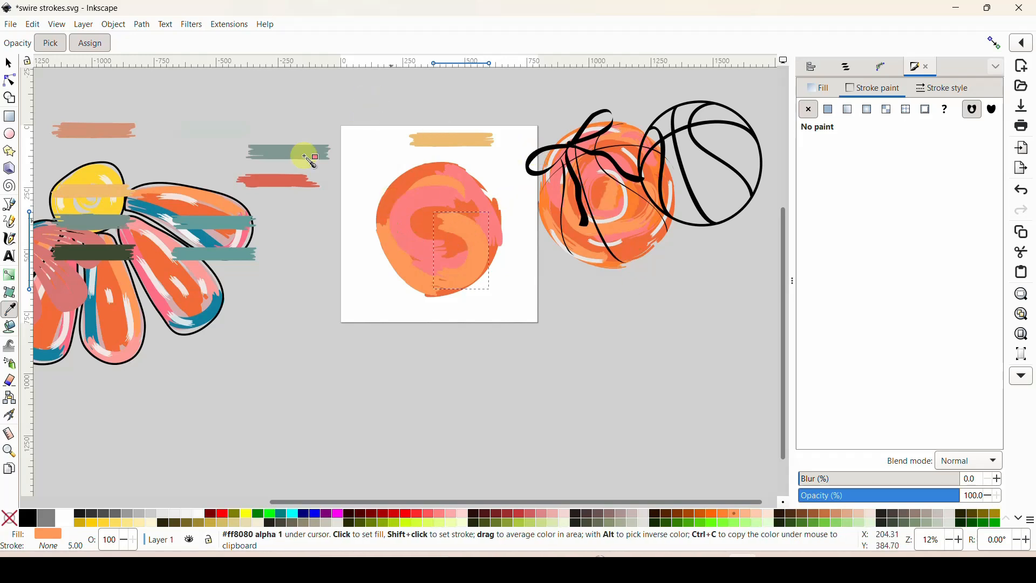
pyautogui.click(8, 63)
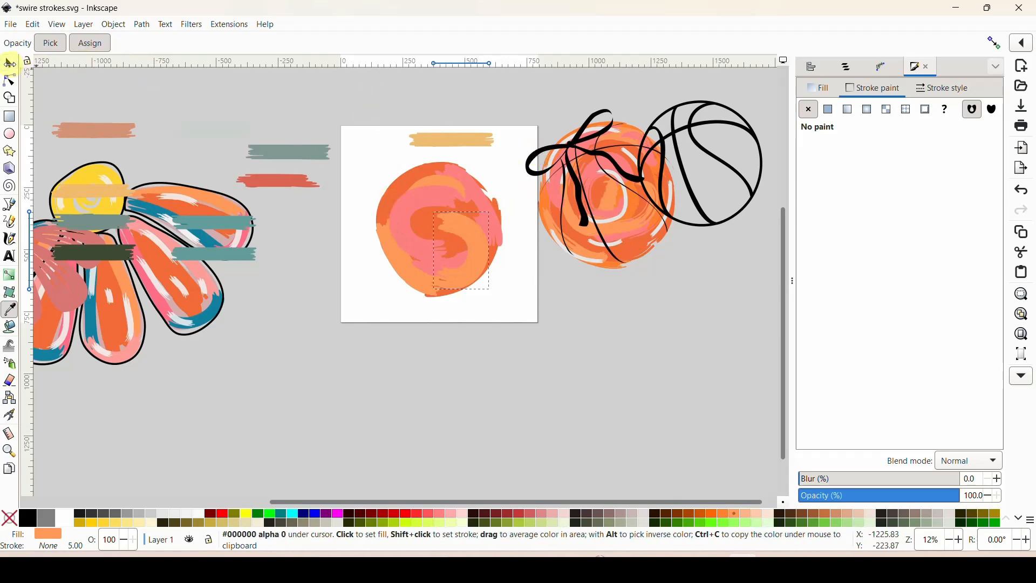
pyautogui.click(336, 280)
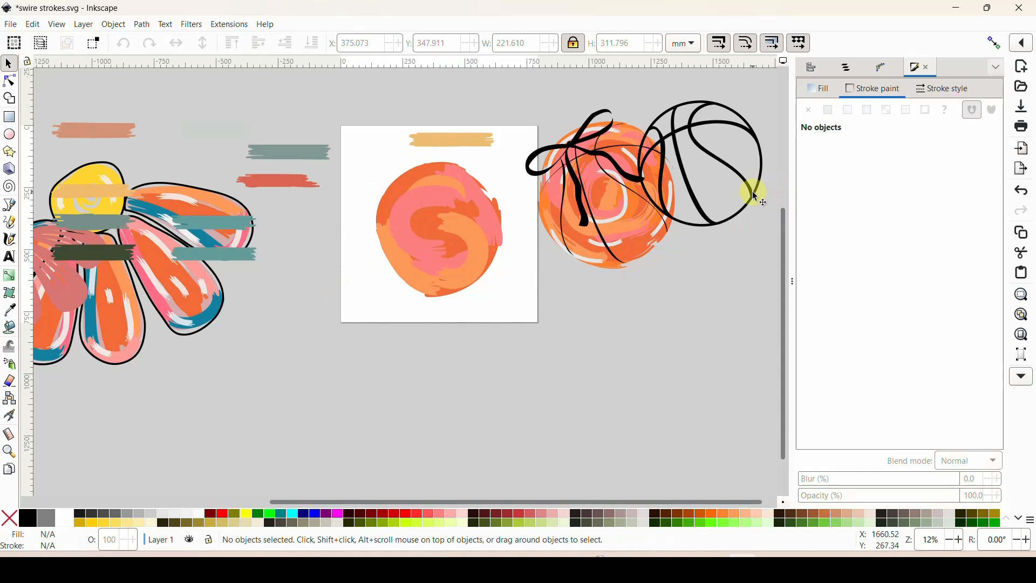
# - Try the black basketball outline on top of the painted ball and move it back off the page
pyautogui.moveTo(755, 197)
pyautogui.mouseDown()
pyautogui.moveTo(575, 271)
pyautogui.moveTo(494, 264)
pyautogui.mouseUp()
pyautogui.click(236, 47)
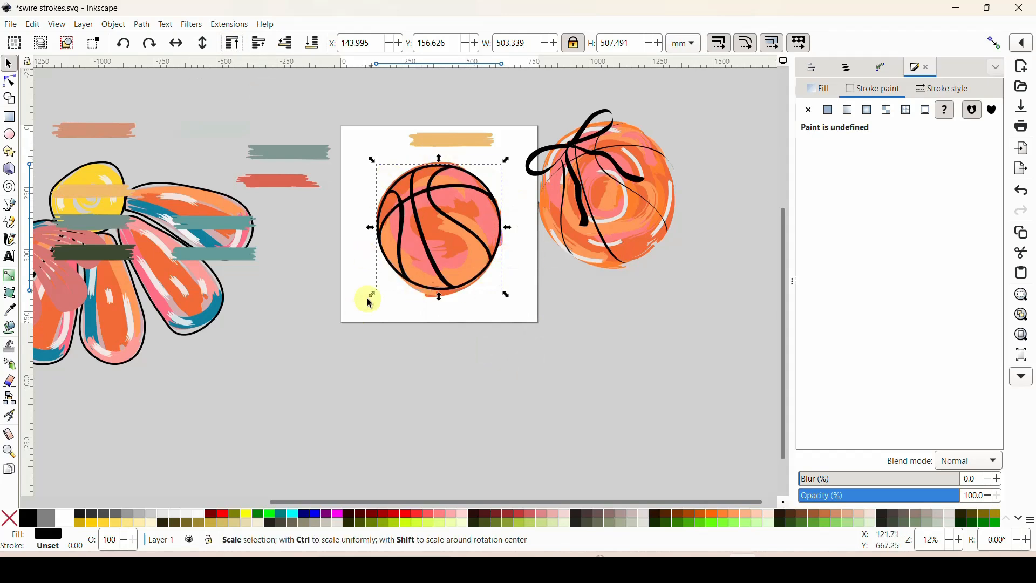
pyautogui.moveTo(441, 220)
pyautogui.mouseDown()
pyautogui.moveTo(716, 242)
pyautogui.moveTo(748, 142)
pyautogui.mouseUp()
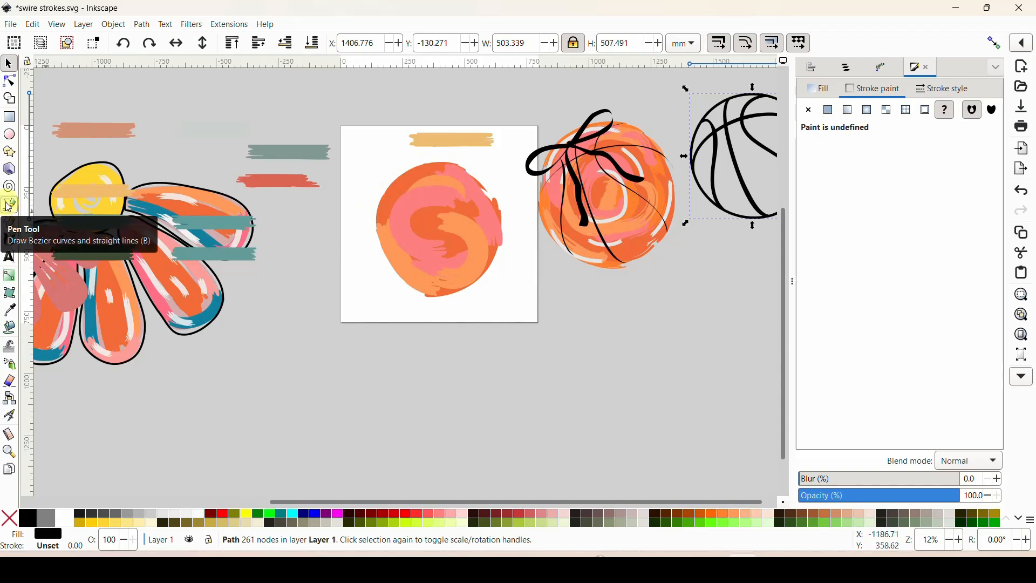
# - Paint a short arc across the ball's upper-left interior with the Pencil tool and fill it with 2.5% Gray
pyautogui.click(10, 223)
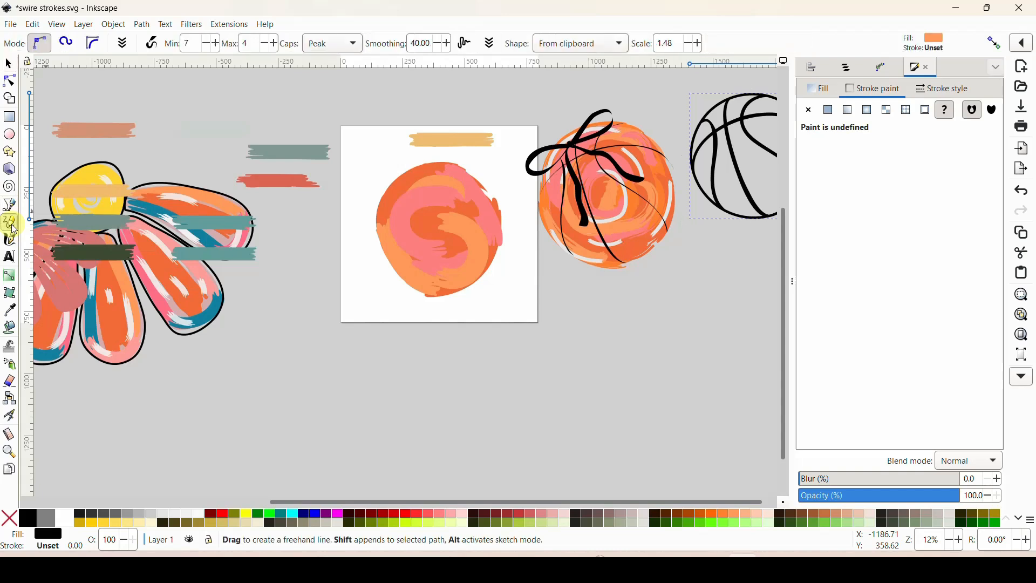
pyautogui.moveTo(430, 195)
pyautogui.mouseDown()
pyautogui.moveTo(399, 208)
pyautogui.moveTo(397, 233)
pyautogui.mouseUp()
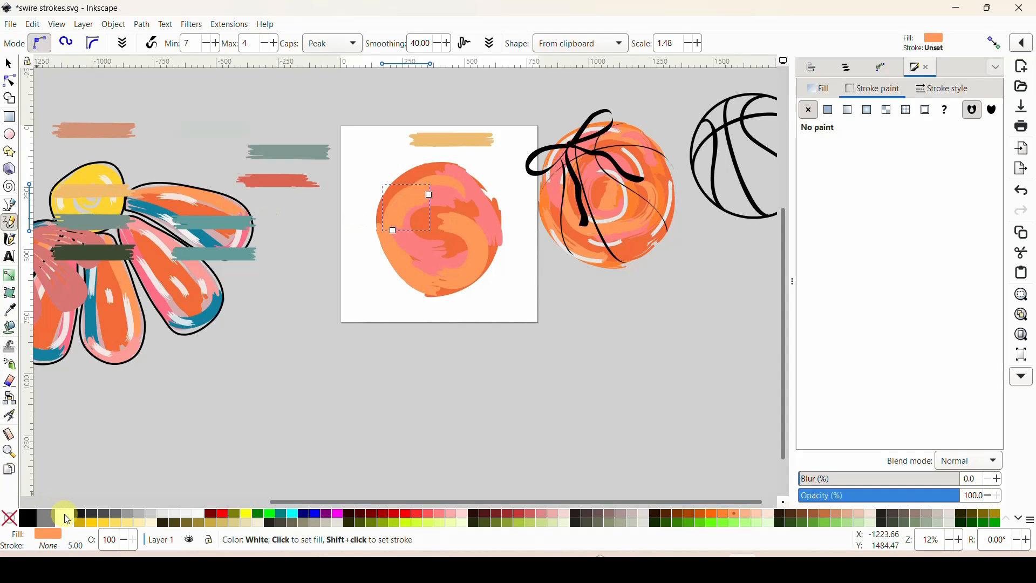
pyautogui.click(201, 516)
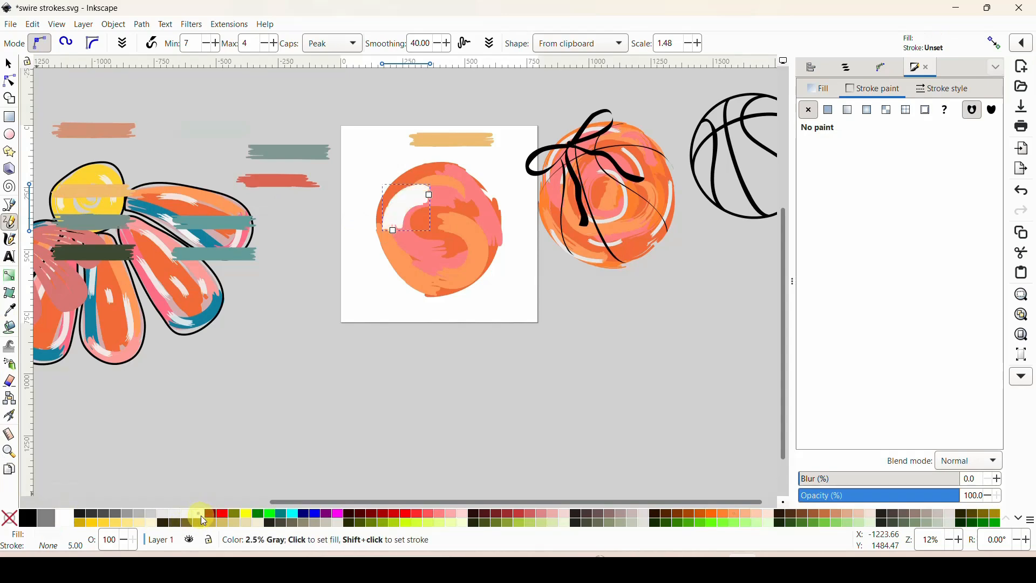
# - Narrow the upper-left arc with its width handle and delete the arc from the ball
pyautogui.click(9, 82)
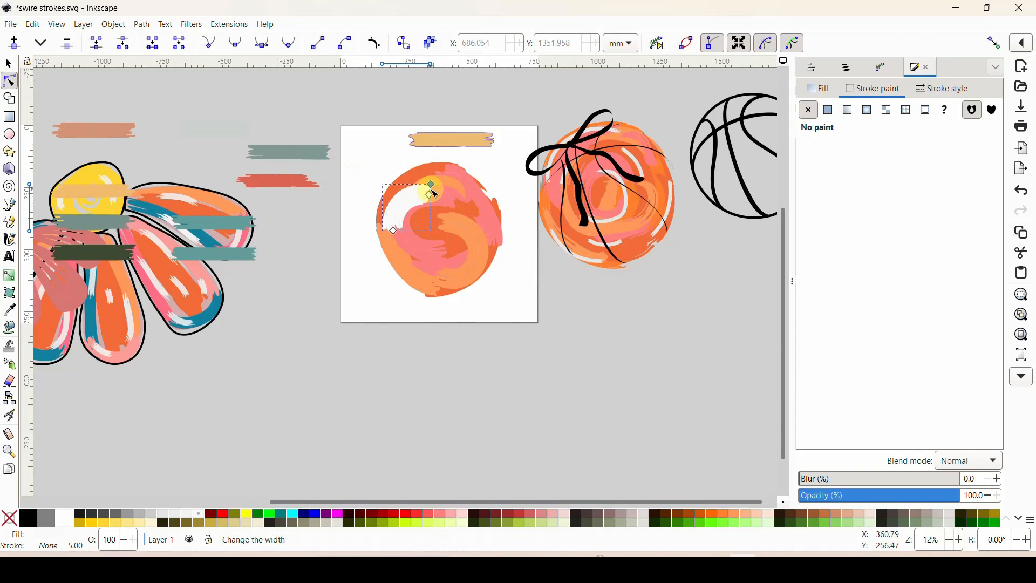
pyautogui.moveTo(435, 189); pyautogui.dragTo(432, 200)
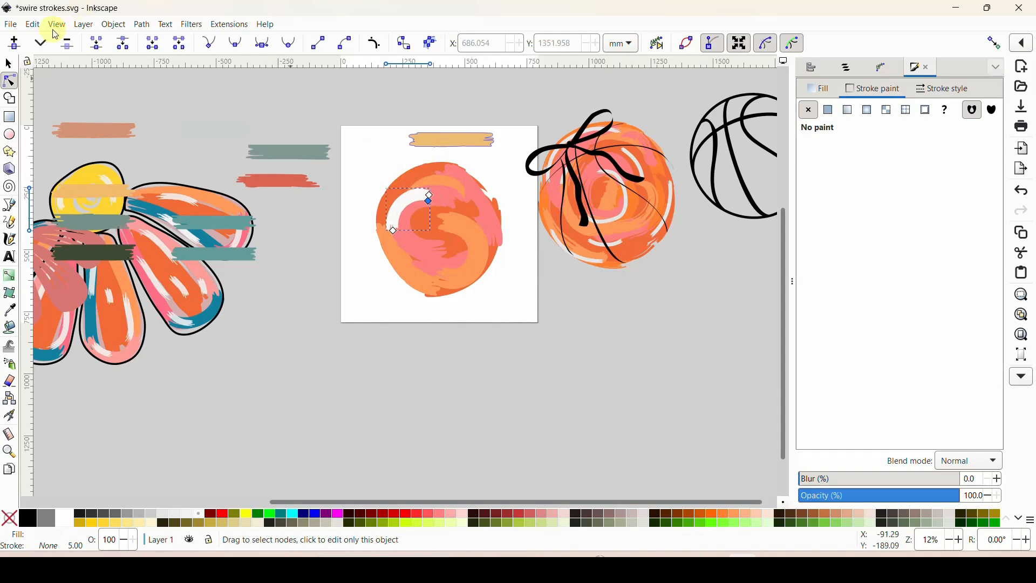
pyautogui.click(10, 63)
pyautogui.press('Escape')
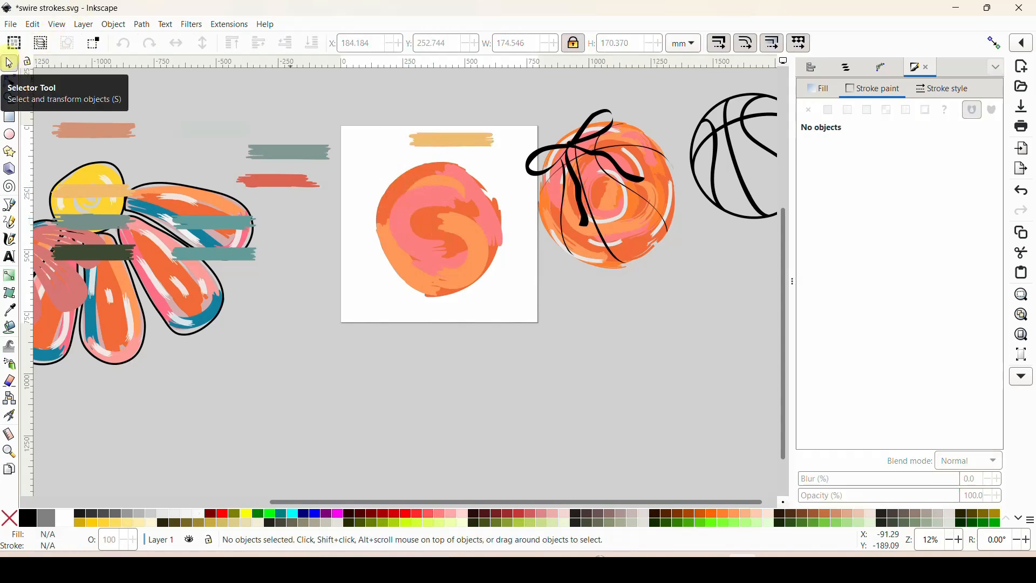
# - Move the grey-green brush stroke sample up beside the page and reshape it to about 888 mm wide and 40 mm high
pyautogui.click(170, 144)
pyautogui.click(278, 154)
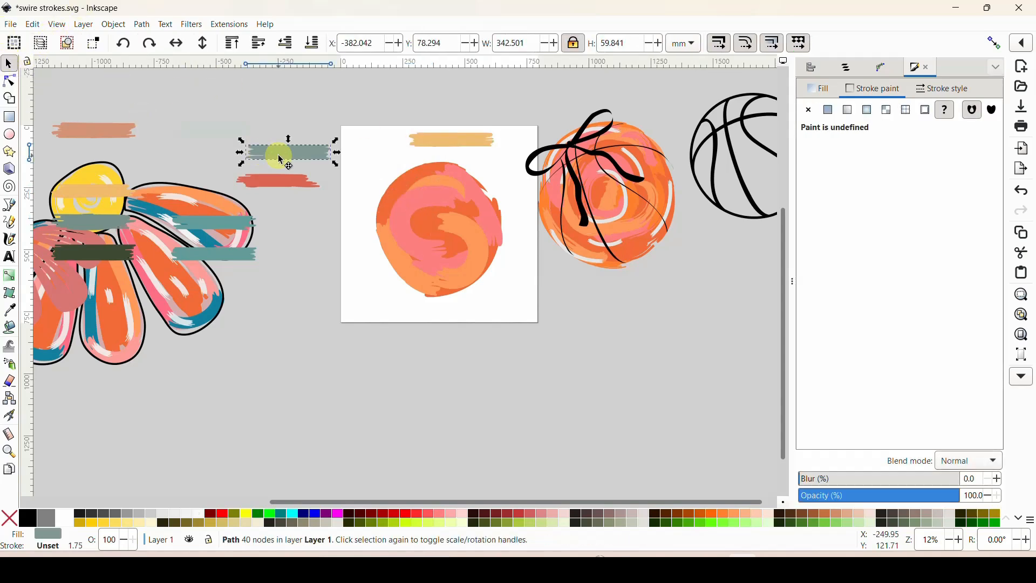
pyautogui.moveTo(277, 154)
pyautogui.mouseDown()
pyautogui.moveTo(278, 129)
pyautogui.moveTo(154, 128)
pyautogui.mouseUp()
pyautogui.moveTo(335, 128); pyautogui.dragTo(386, 130)
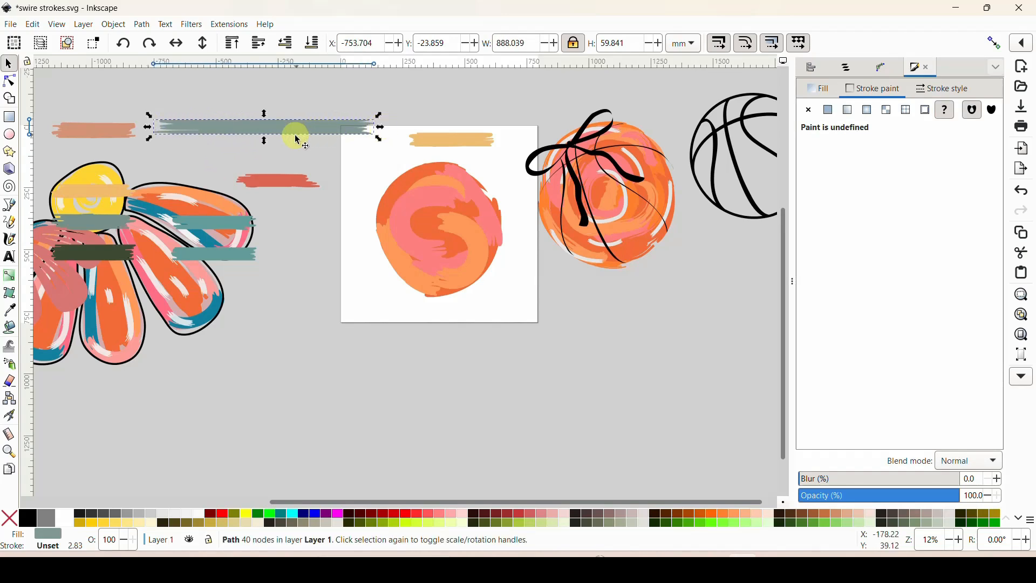
pyautogui.moveTo(266, 140); pyautogui.dragTo(266, 141)
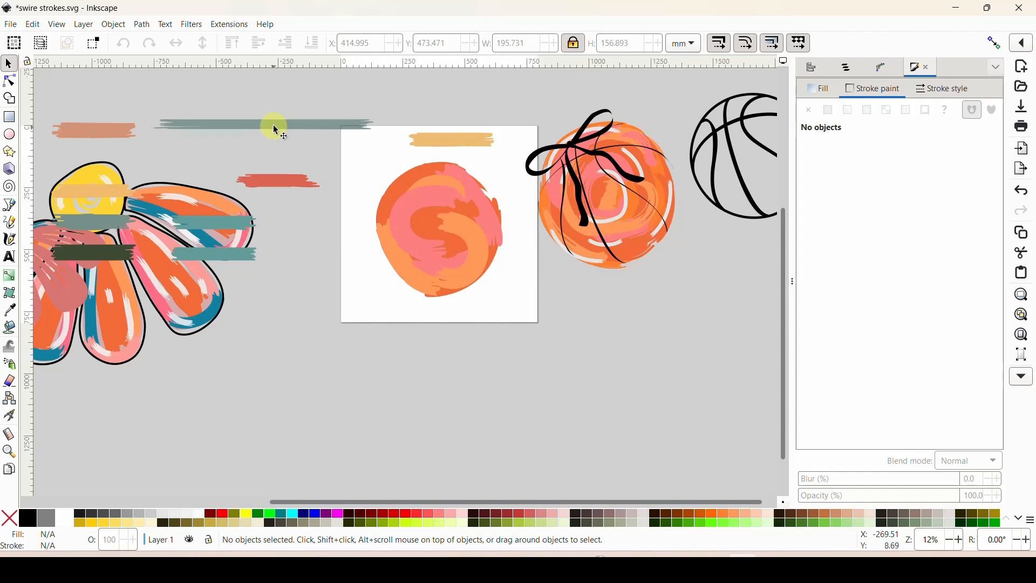
# - Copy the stretched grey-green brush stroke and paint four off-white arcs with it at the ball's top, lower left, right edge and centre
pyautogui.rightClick(273, 125)
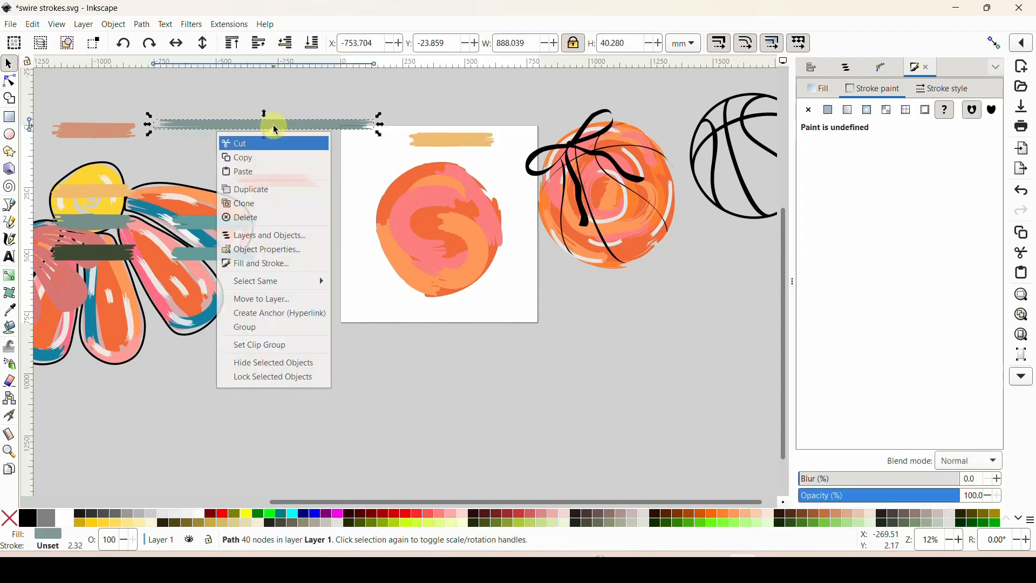
pyautogui.click(258, 161)
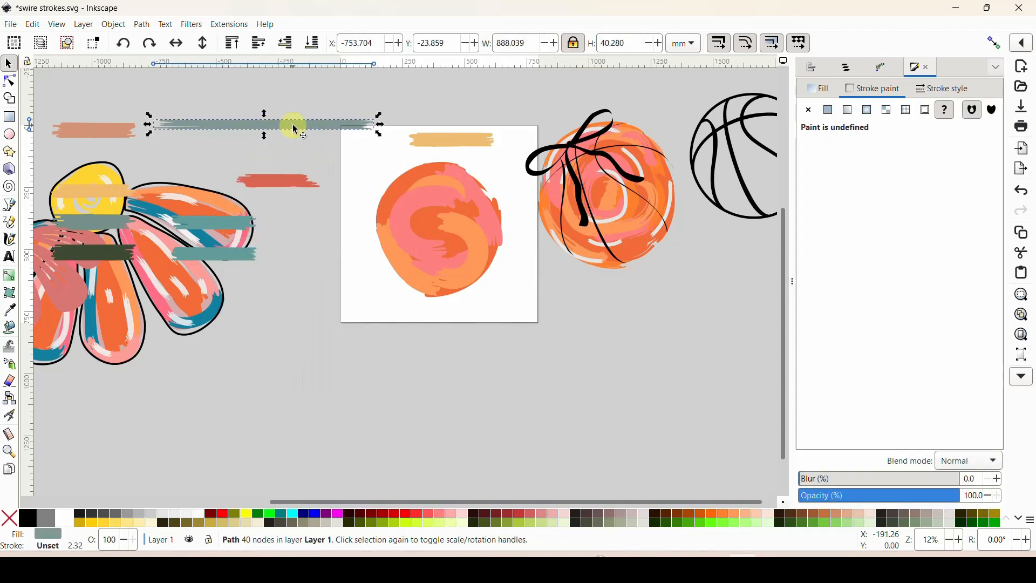
pyautogui.click(11, 222)
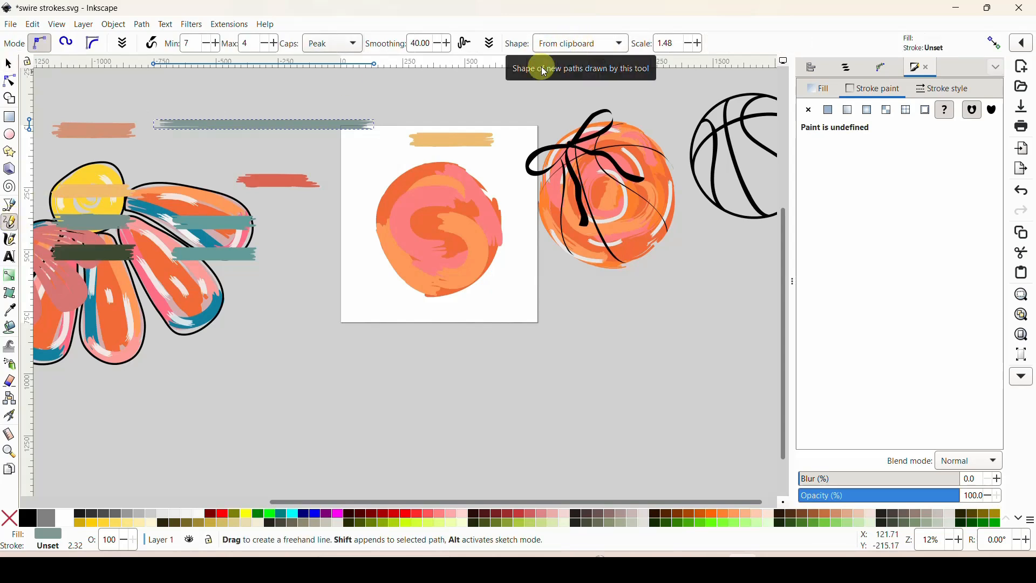
pyautogui.moveTo(399, 204)
pyautogui.mouseDown()
pyautogui.moveTo(427, 184)
pyautogui.moveTo(463, 211)
pyautogui.mouseUp()
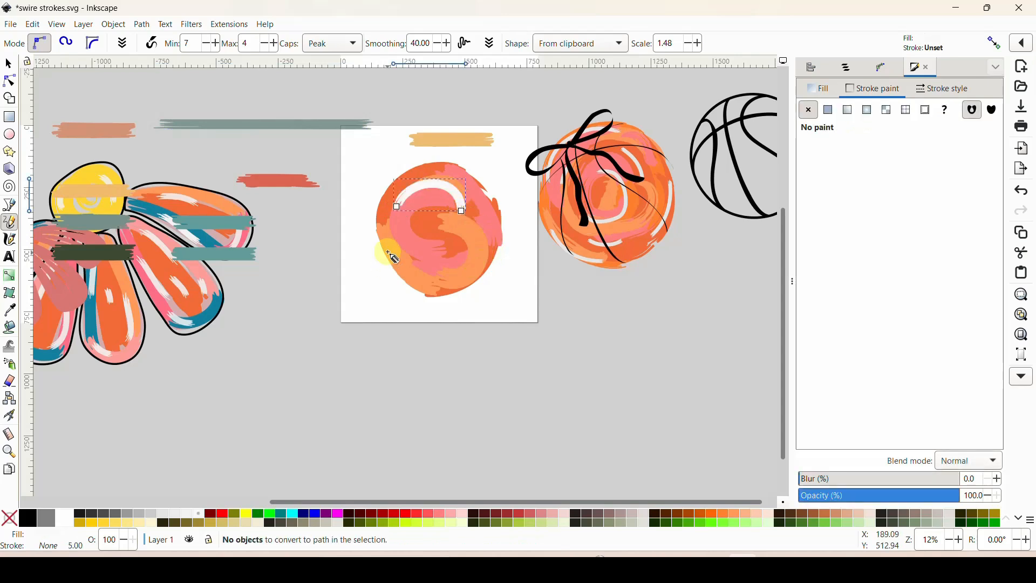
pyautogui.moveTo(391, 243)
pyautogui.mouseDown()
pyautogui.moveTo(399, 267)
pyautogui.moveTo(443, 289)
pyautogui.mouseUp()
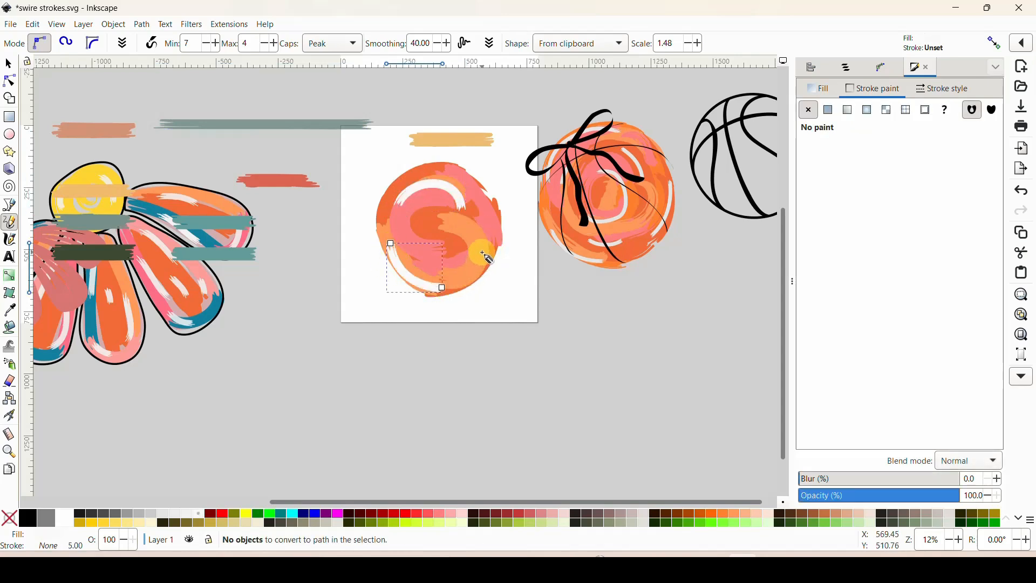
pyautogui.moveTo(496, 223); pyautogui.dragTo(480, 273)
pyautogui.moveTo(438, 217)
pyautogui.mouseDown()
pyautogui.moveTo(436, 245)
pyautogui.moveTo(456, 251)
pyautogui.mouseUp()
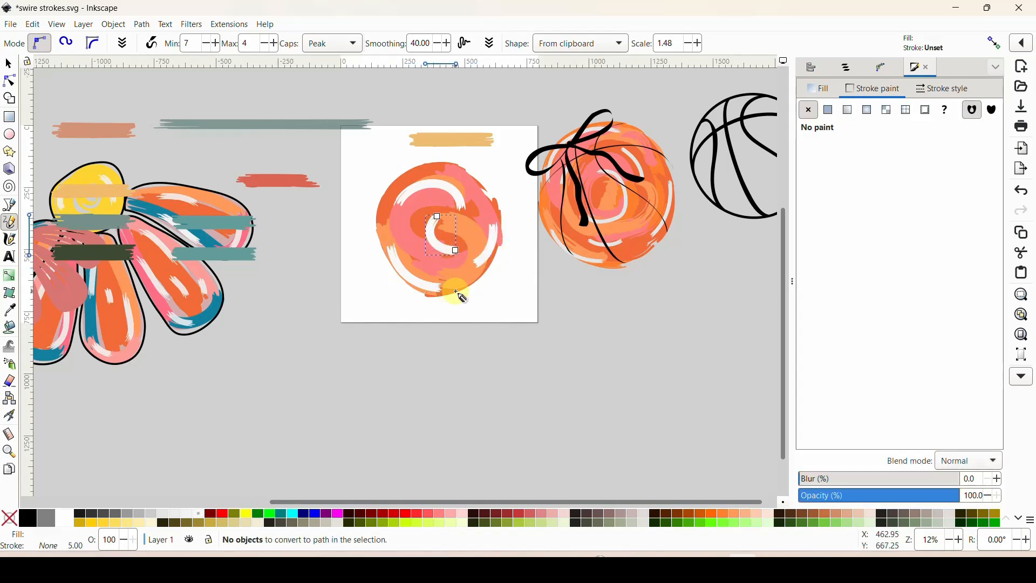
# - Thin the outer off-white arcs at the ball's top, lower left and right edge using their width handles
pyautogui.click(10, 81)
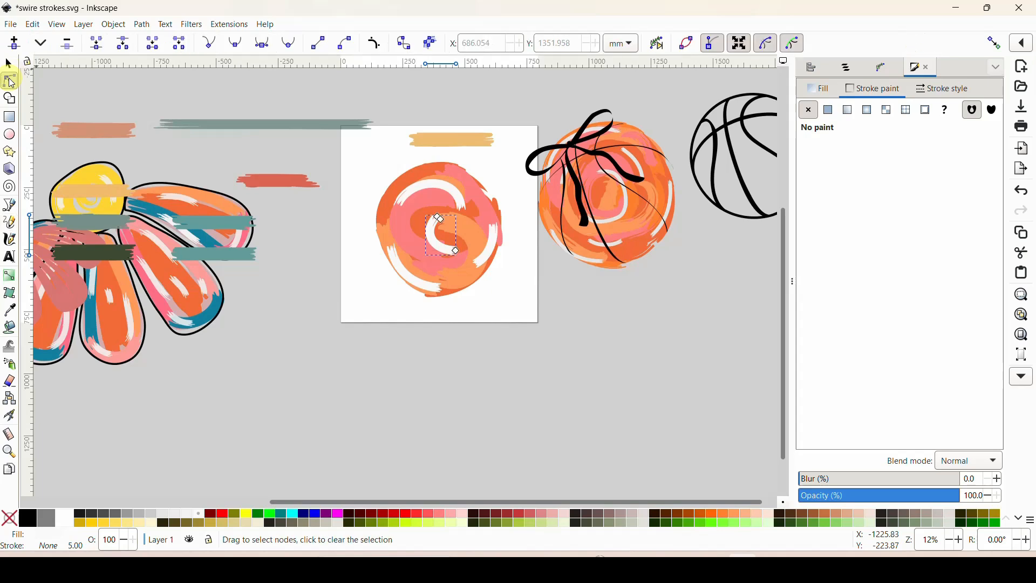
pyautogui.click(429, 191)
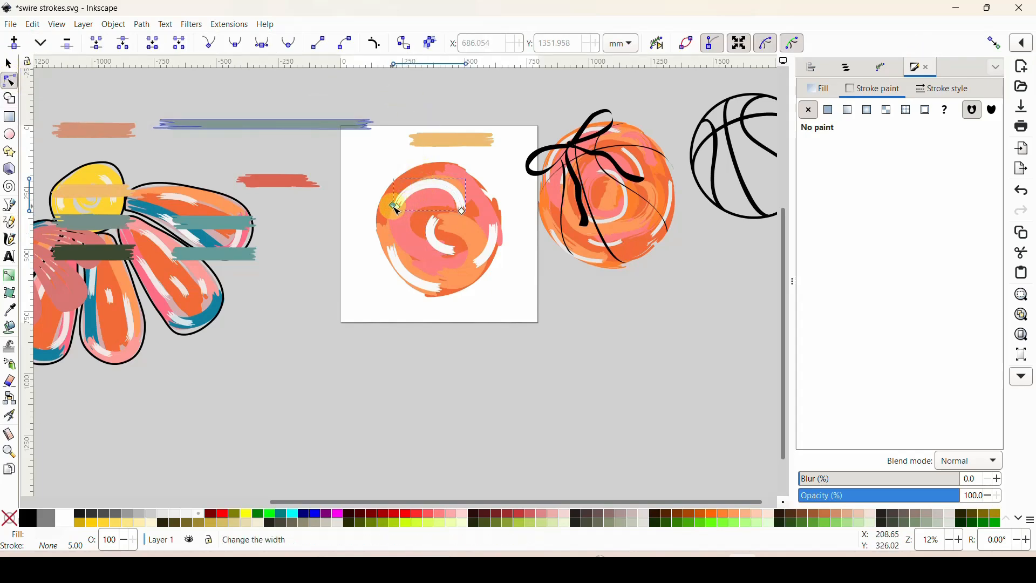
pyautogui.moveTo(397, 208); pyautogui.dragTo(400, 210)
pyautogui.click(397, 208)
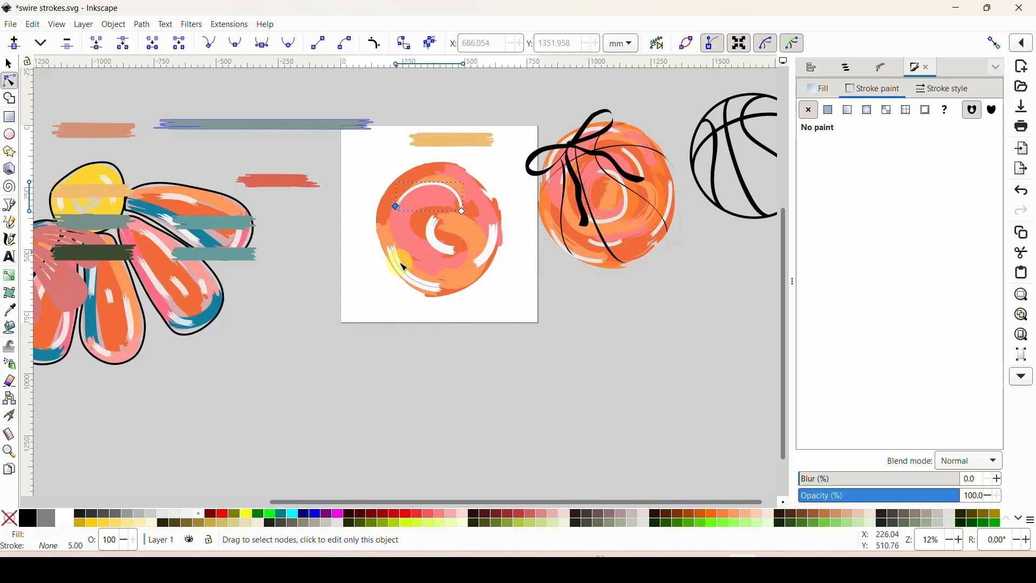
pyautogui.click(404, 262)
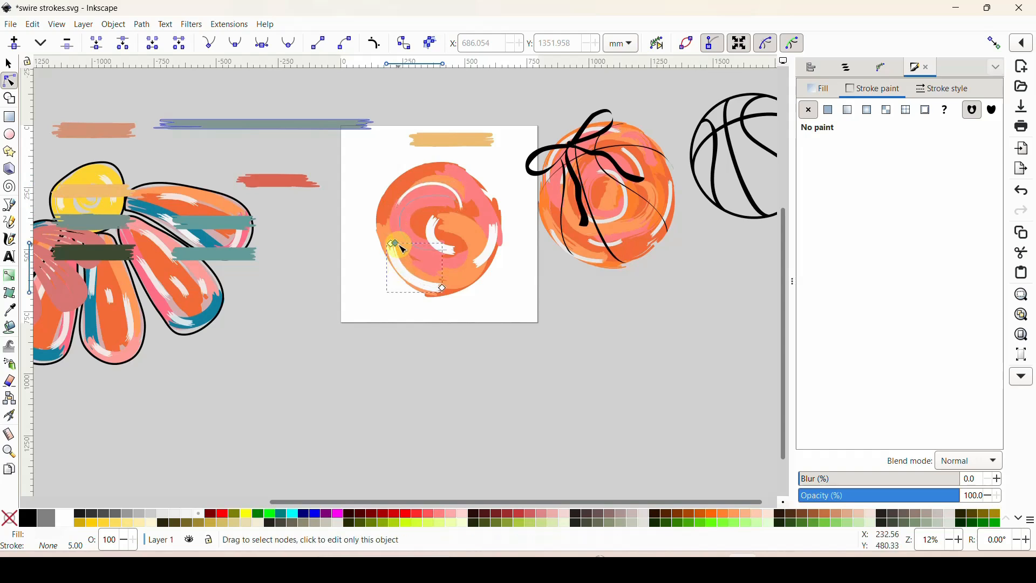
pyautogui.moveTo(396, 244)
pyautogui.mouseDown()
pyautogui.moveTo(439, 232)
pyautogui.moveTo(442, 220)
pyautogui.moveTo(480, 254)
pyautogui.moveTo(498, 222)
pyautogui.mouseUp()
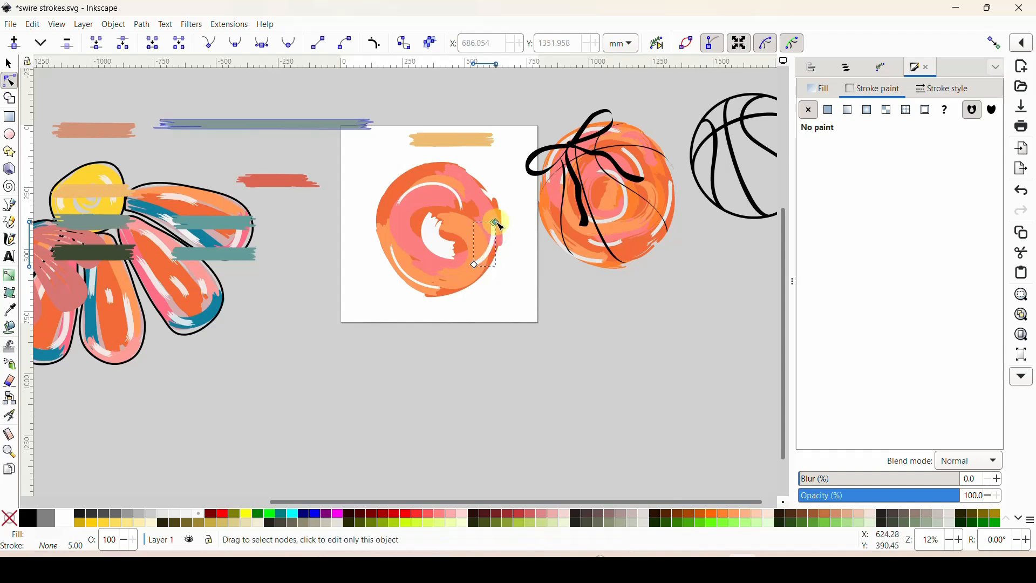
# - Select the thick off-white arc in the ball's centre and delete it
pyautogui.click(449, 244)
pyautogui.click(443, 248)
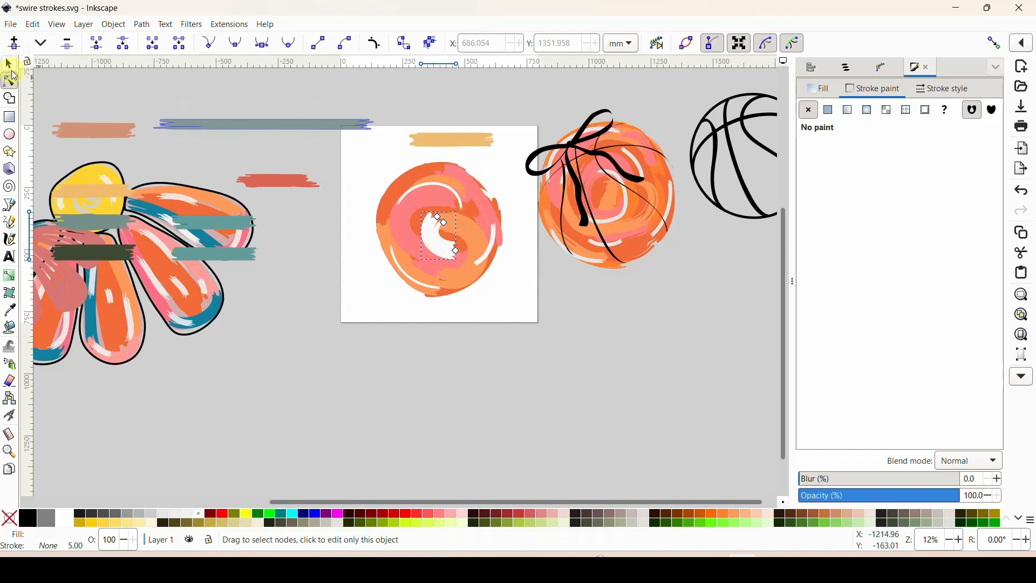
pyautogui.press('s')
pyautogui.press('Delete')
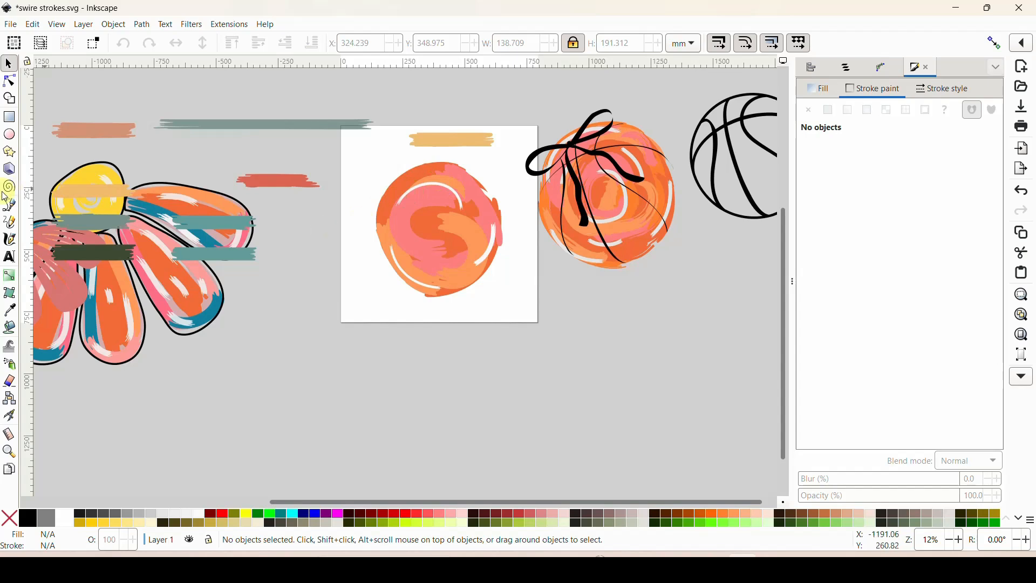
# - Paint a thin off-white arc about 200 mm wide and 260 mm tall around the left of the ball's centre, and deselect it
pyautogui.click(10, 225)
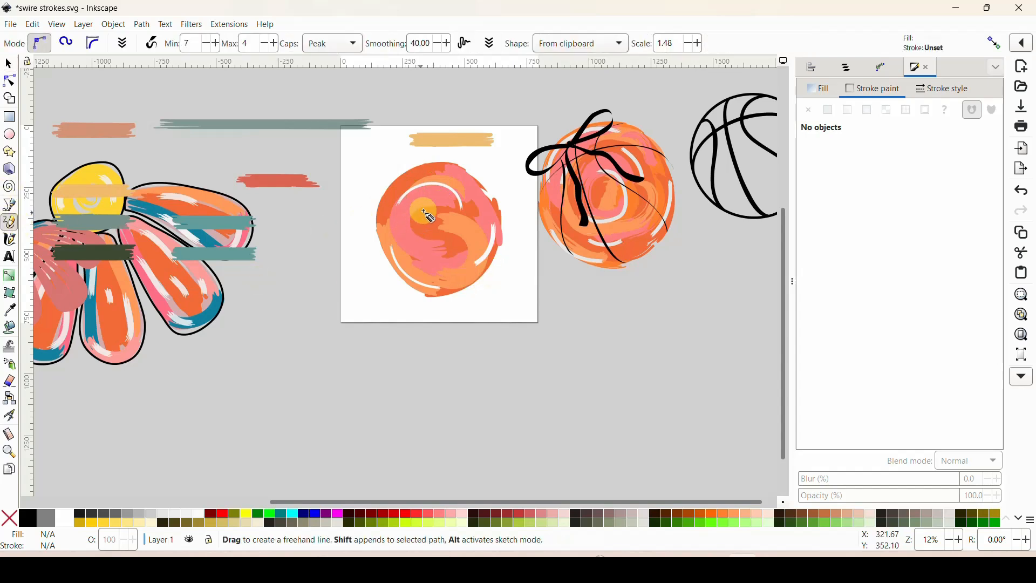
pyautogui.moveTo(426, 209)
pyautogui.mouseDown()
pyautogui.moveTo(413, 245)
pyautogui.moveTo(457, 271)
pyautogui.mouseUp()
pyautogui.moveTo(459, 268); pyautogui.dragTo(459, 268)
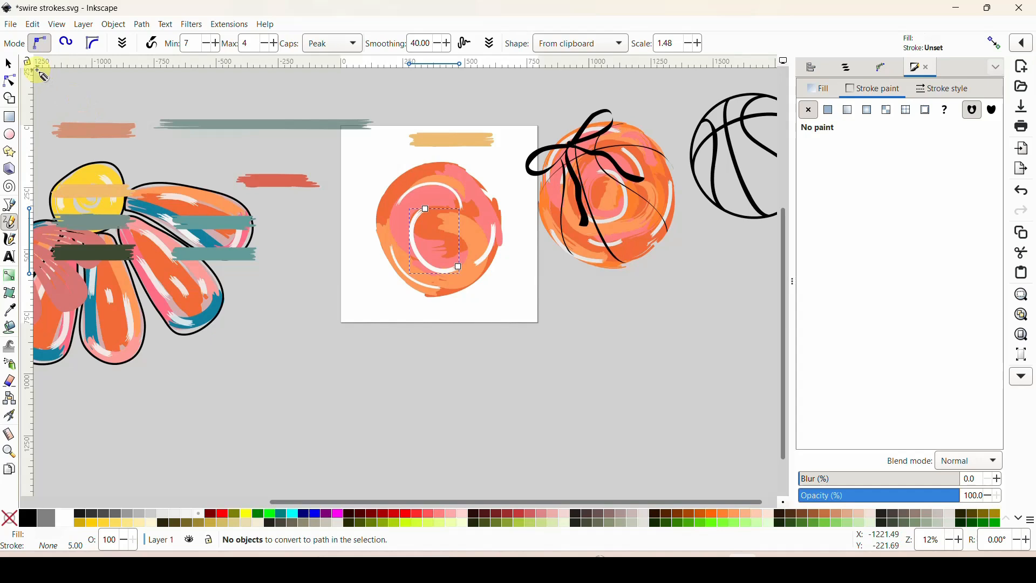
pyautogui.click(8, 64)
pyautogui.click(270, 381)
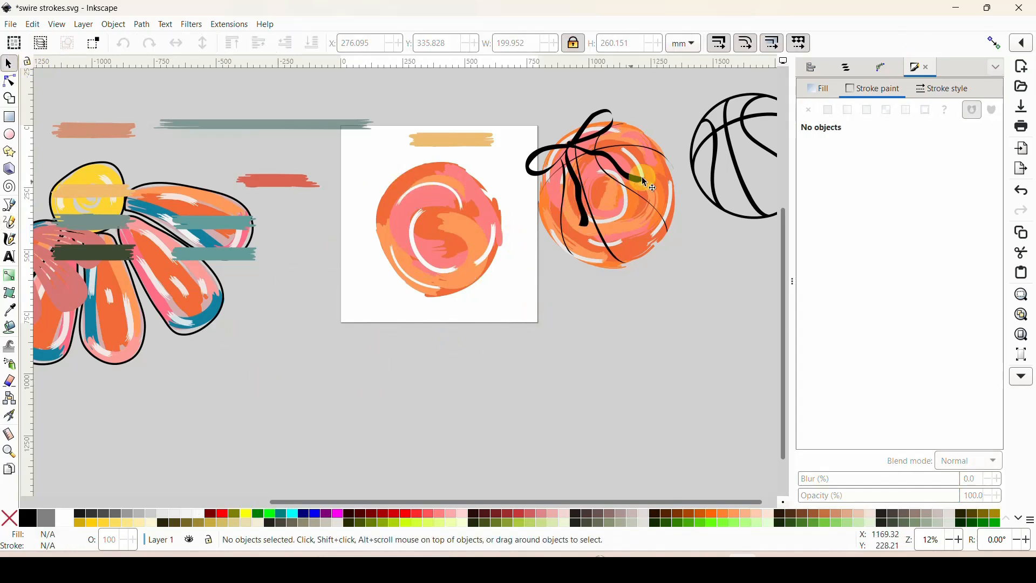
# - Shift the reference ball aside, and place the black basketball outline on top of the painted ball at about X 146, Y 163 mm
pyautogui.moveTo(575, 144); pyautogui.dragTo(601, 159)
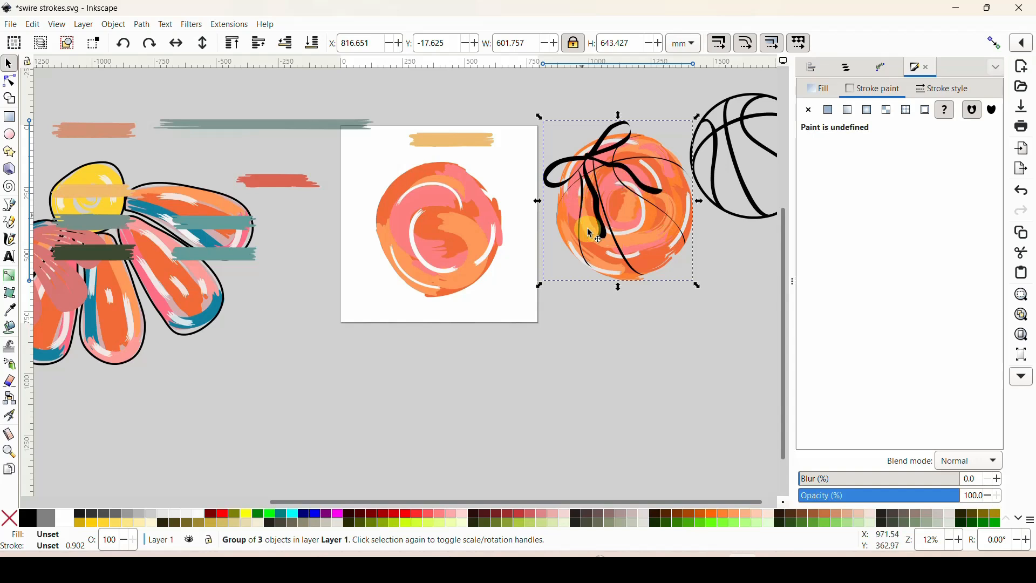
pyautogui.moveTo(745, 221); pyautogui.dragTo(432, 293)
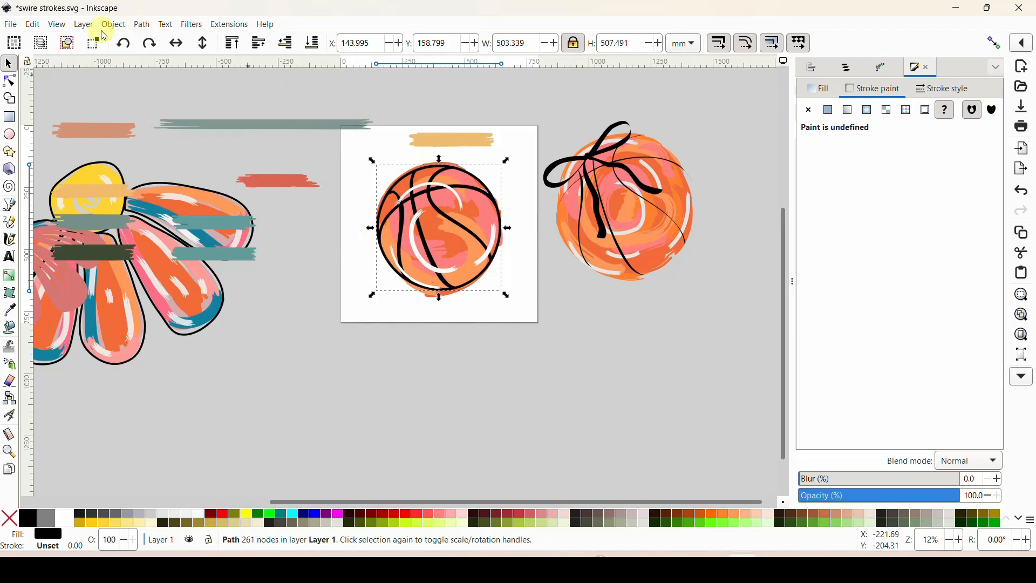
pyautogui.click(235, 45)
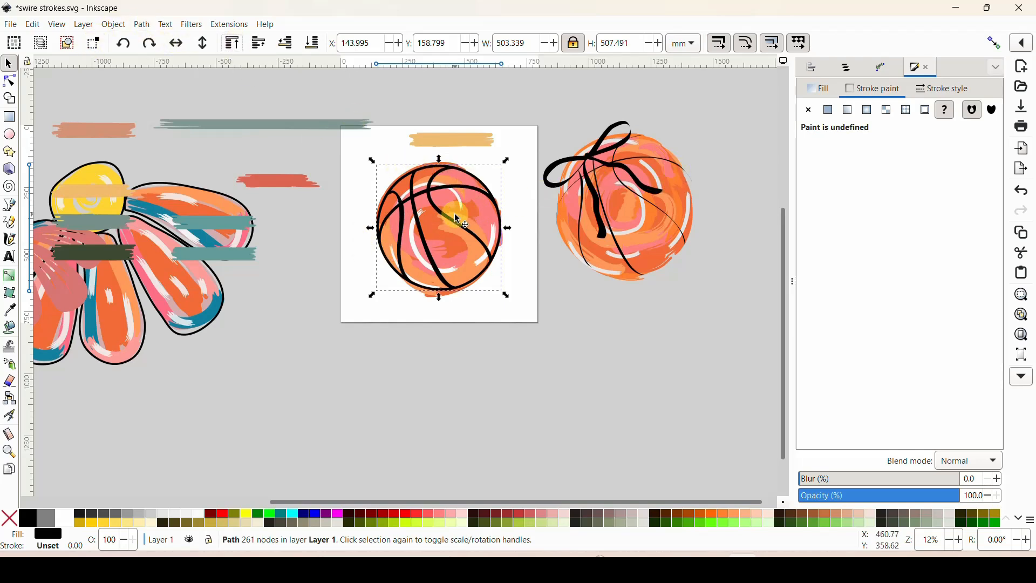
pyautogui.moveTo(442, 217)
pyautogui.mouseDown()
pyautogui.moveTo(492, 257)
pyautogui.moveTo(443, 237)
pyautogui.moveTo(439, 213)
pyautogui.mouseUp()
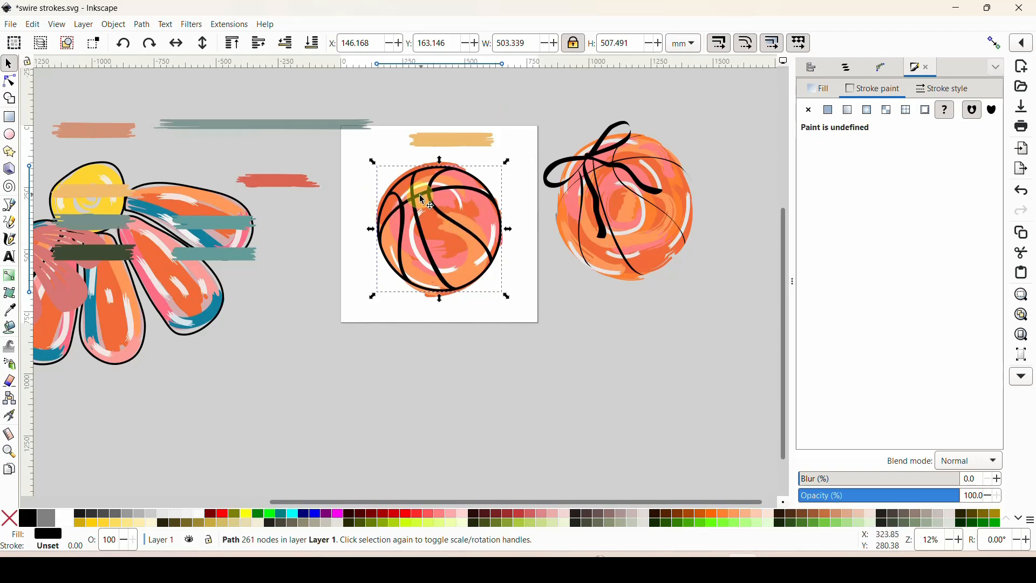
# - Nudge the black basketball outline to about X 142 mm, simplify its path repeatedly to thin the lines, and deselect it
pyautogui.moveTo(421, 197); pyautogui.dragTo(416, 193)
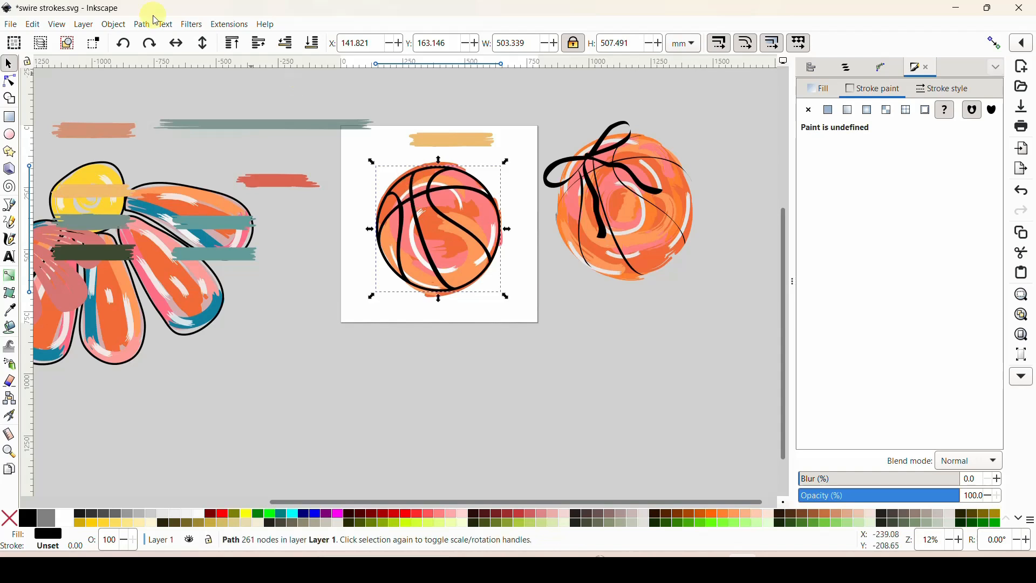
pyautogui.click(9, 81)
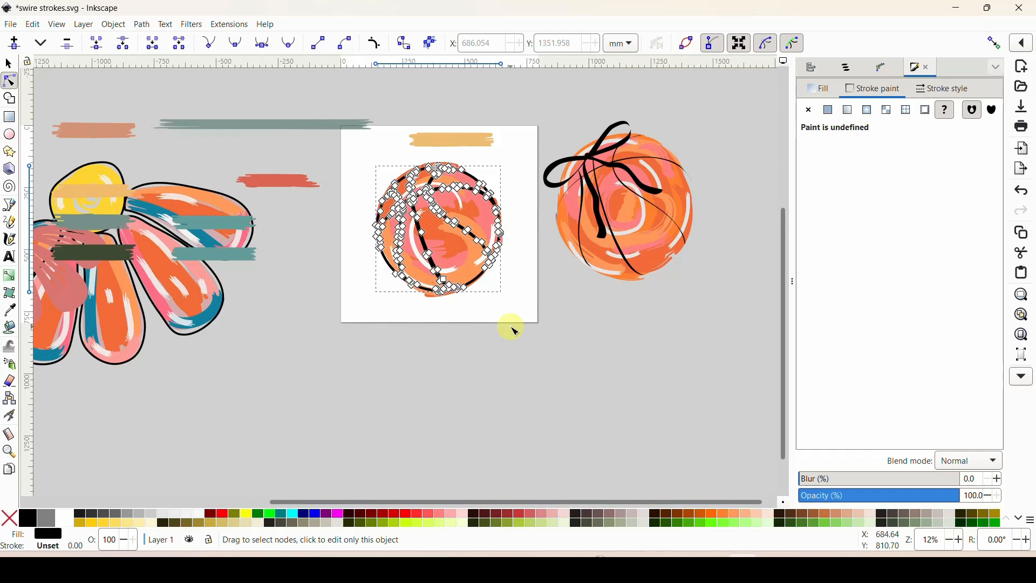
pyautogui.hotkey('ctrl', 'l')
pyautogui.hotkey('ctrl', 'l')
pyautogui.hotkey('ctrl', 'l')
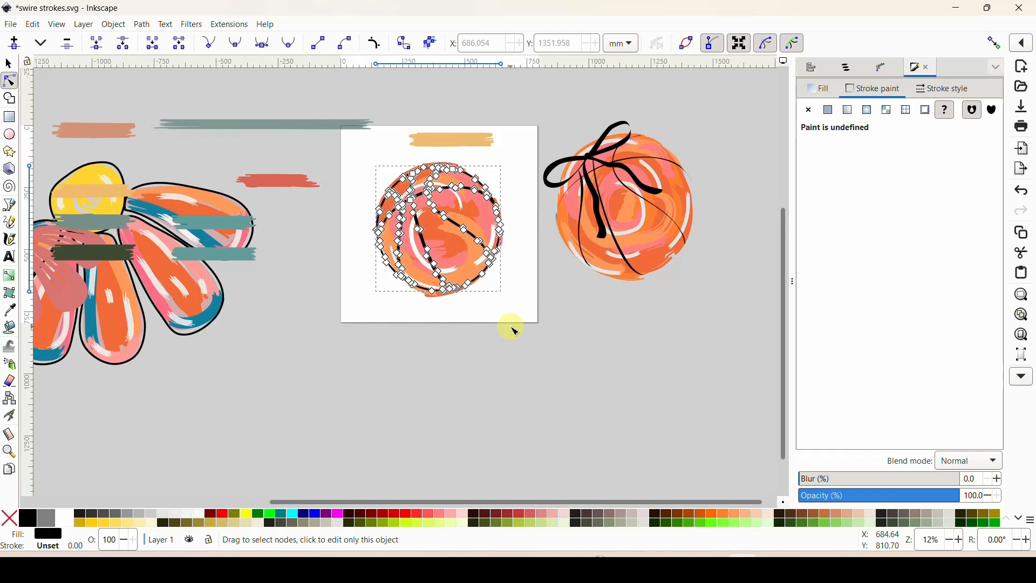
pyautogui.hotkey('ctrl', 'l')
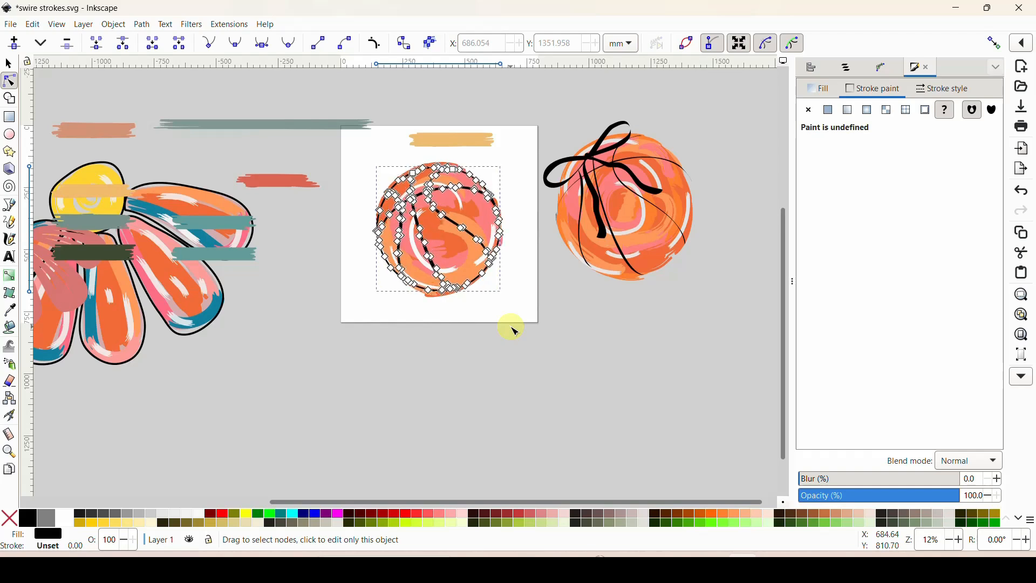
pyautogui.hotkey('ctrl', 'l')
pyautogui.hotkey('ctrl', 'l')
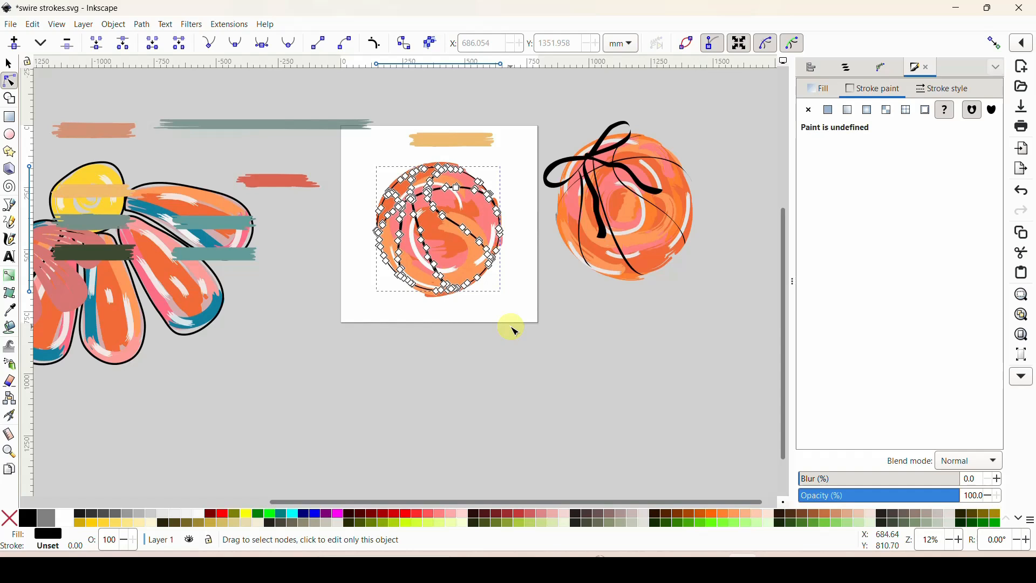
pyautogui.hotkey('ctrl', 'l')
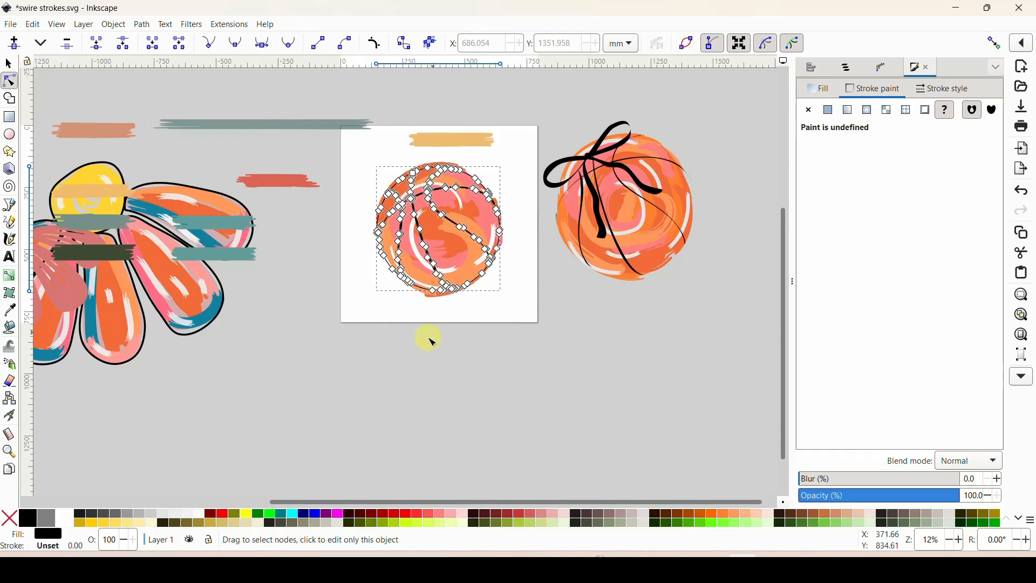
pyautogui.click(9, 64)
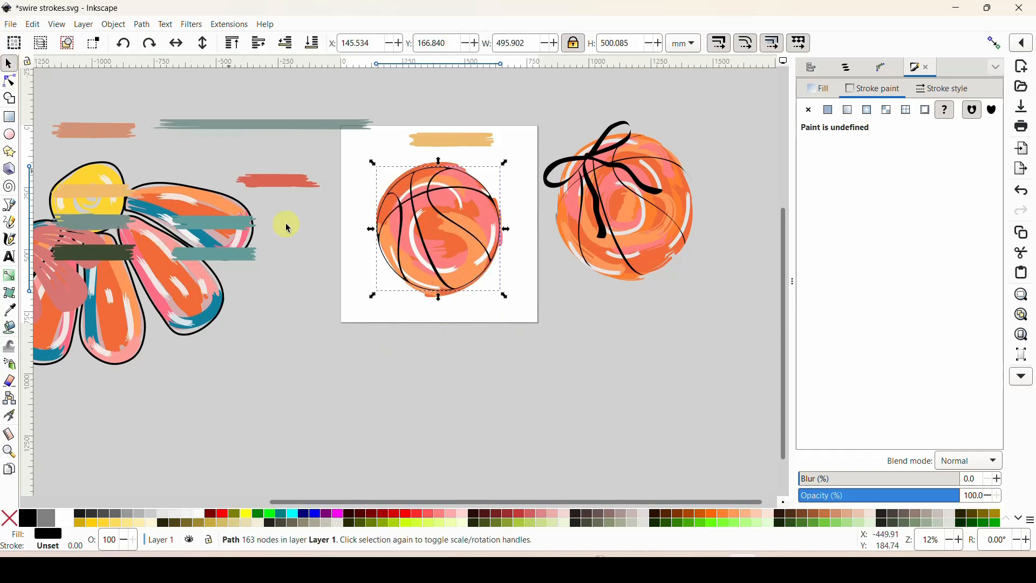
pyautogui.click(298, 340)
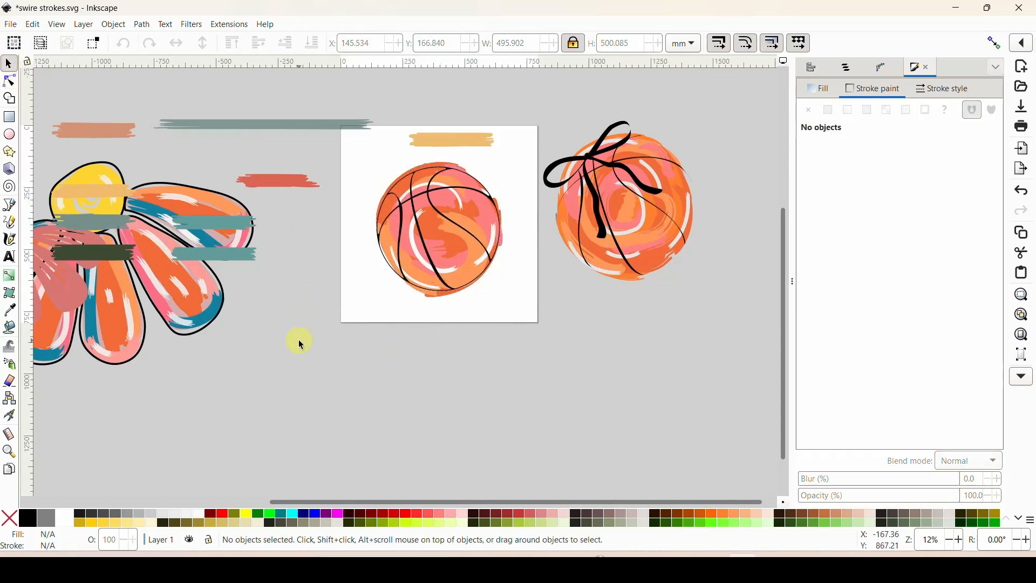
# - Enlarge the simplified basketball outline to about 520 by 524 mm over the painted ball, and deselect it
pyautogui.click(494, 265)
pyautogui.moveTo(500, 294); pyautogui.dragTo(483, 275)
pyautogui.click(492, 278)
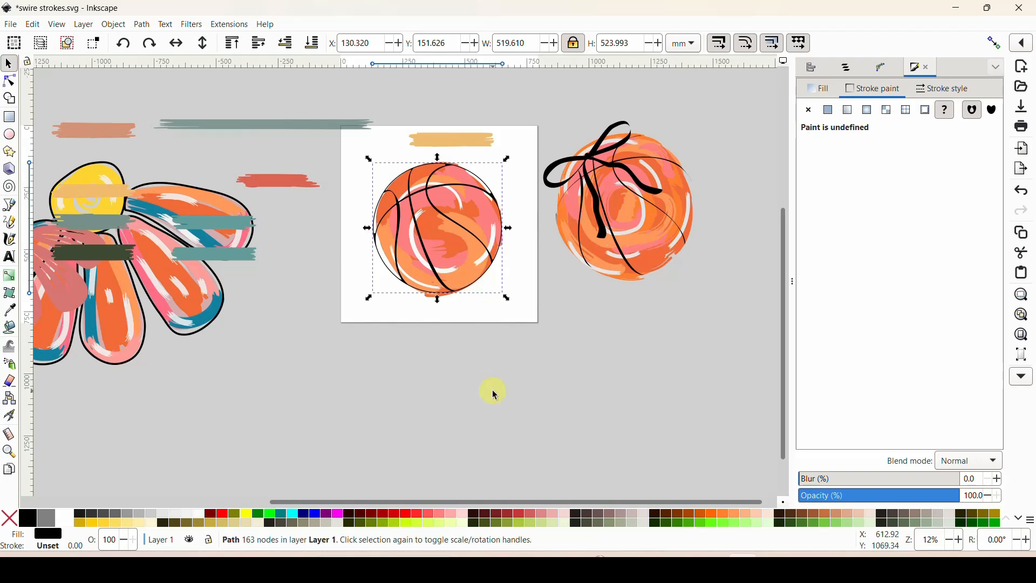
pyautogui.click(495, 395)
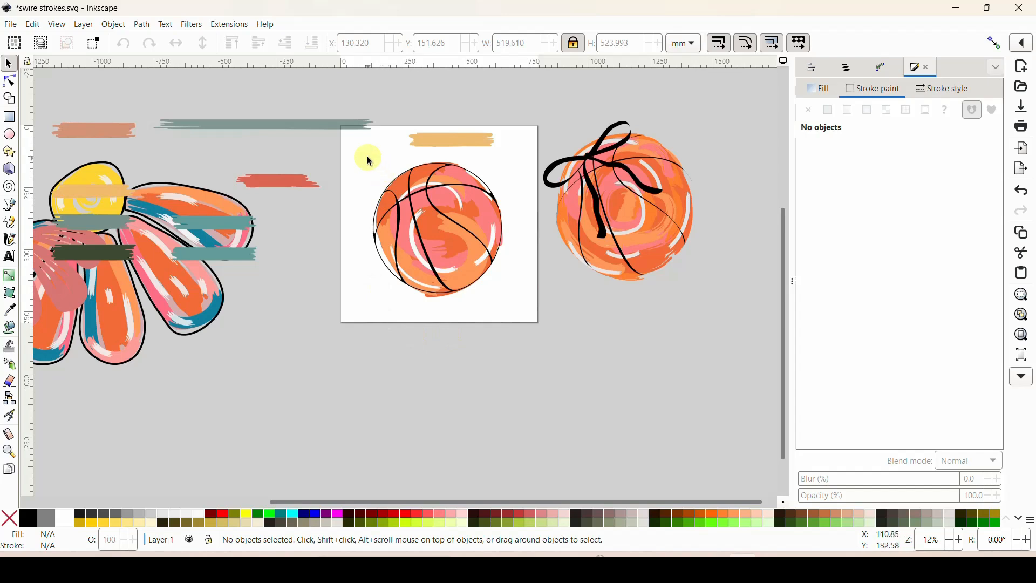
# - Group all parts of the painted basketball and move it off the page to about X 1447, Y -283 mm
pyautogui.moveTo(370, 161); pyautogui.dragTo(547, 330)
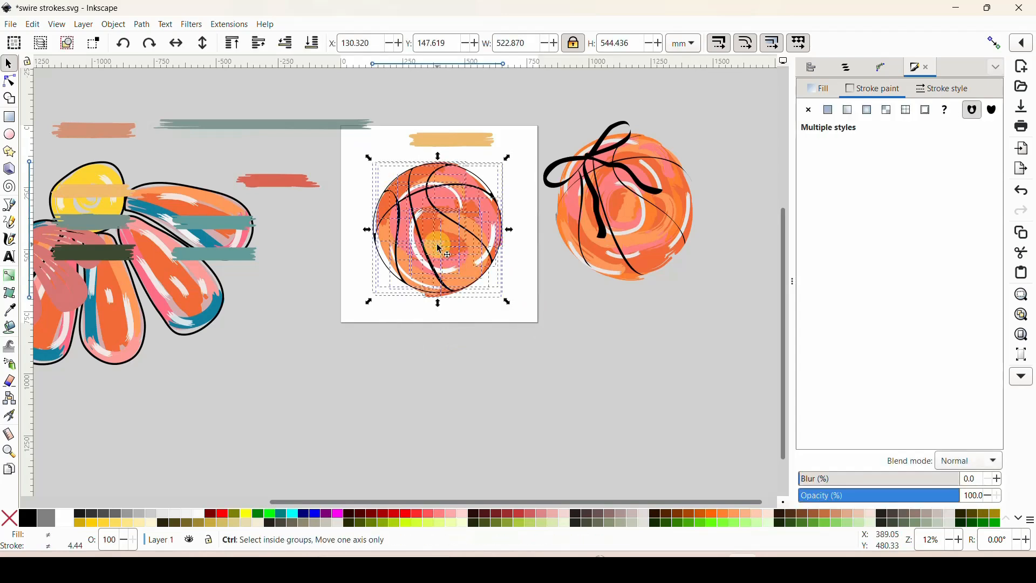
pyautogui.click(437, 246)
pyautogui.moveTo(441, 260); pyautogui.dragTo(774, 155)
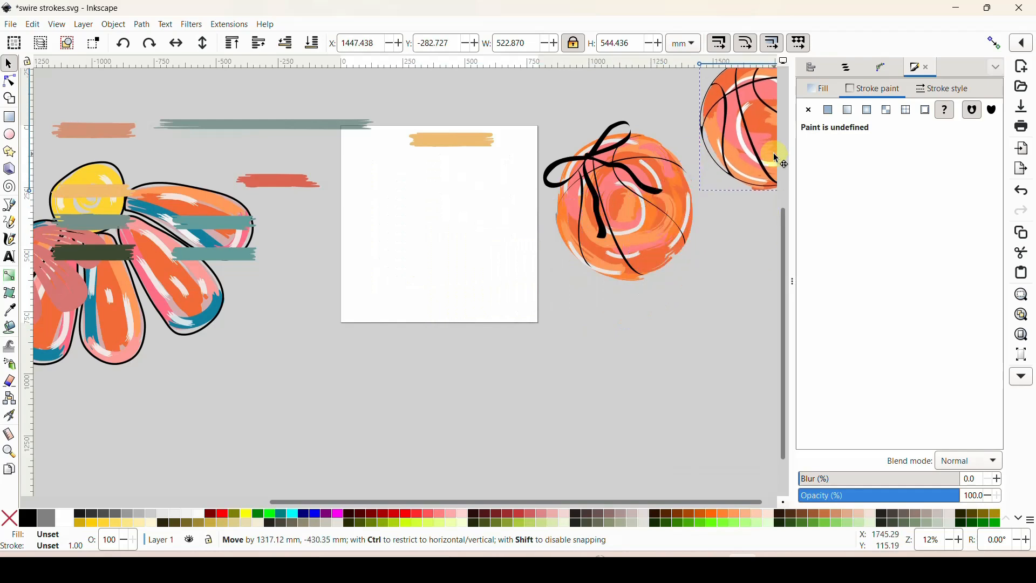
# - Place the dusty red petal group on the page at about X 52, Y 304 mm, and move the painted flower to about X -1257, Y 586 mm
pyautogui.moveTo(71, 297); pyautogui.dragTo(480, 277)
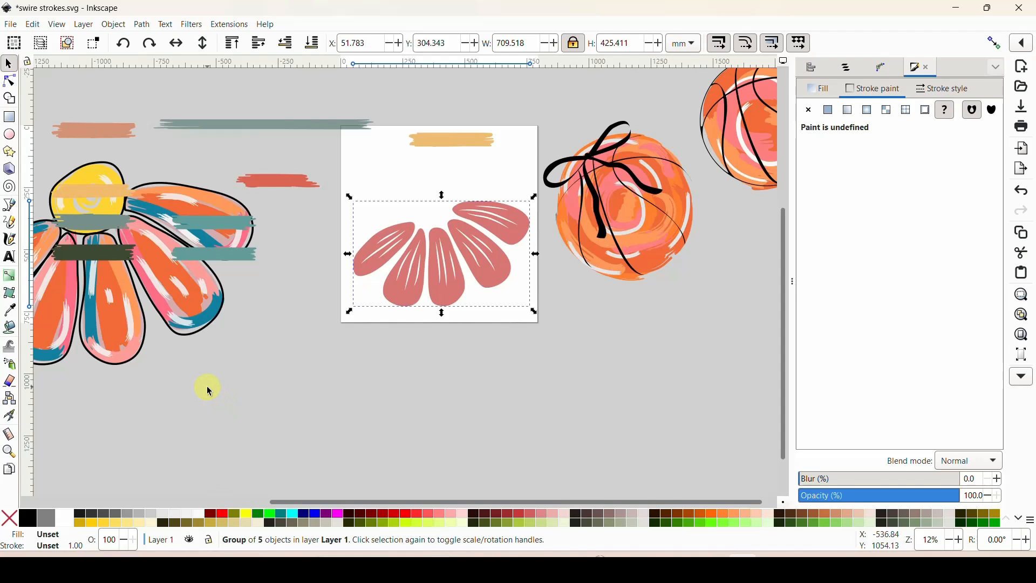
pyautogui.moveTo(195, 319); pyautogui.dragTo(266, 419)
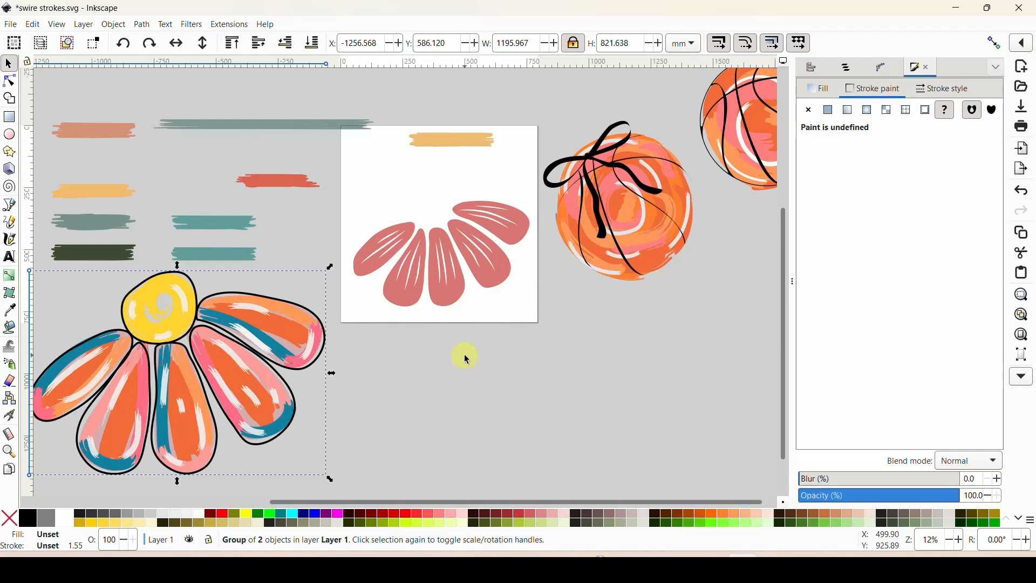
# - Recolour the petal group on the page with the muted dusty pink sampled from the painted flower's lower petal
pyautogui.click(502, 280)
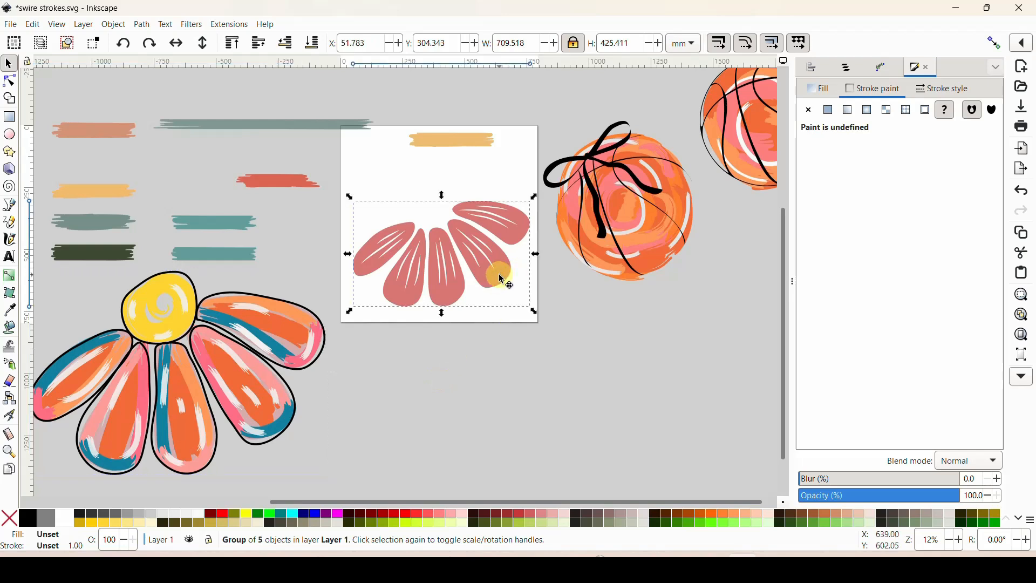
pyautogui.click(9, 310)
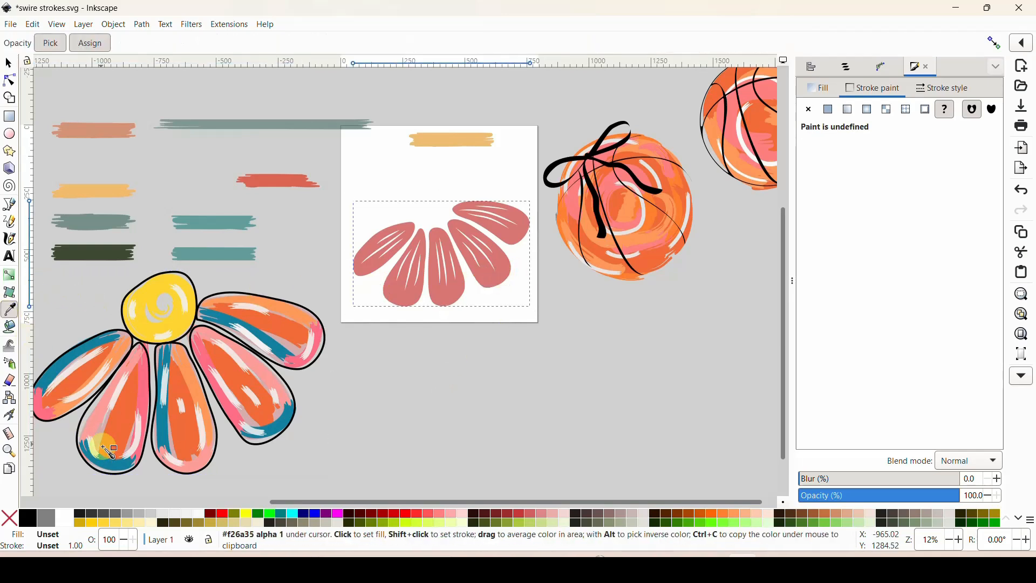
pyautogui.click(102, 445)
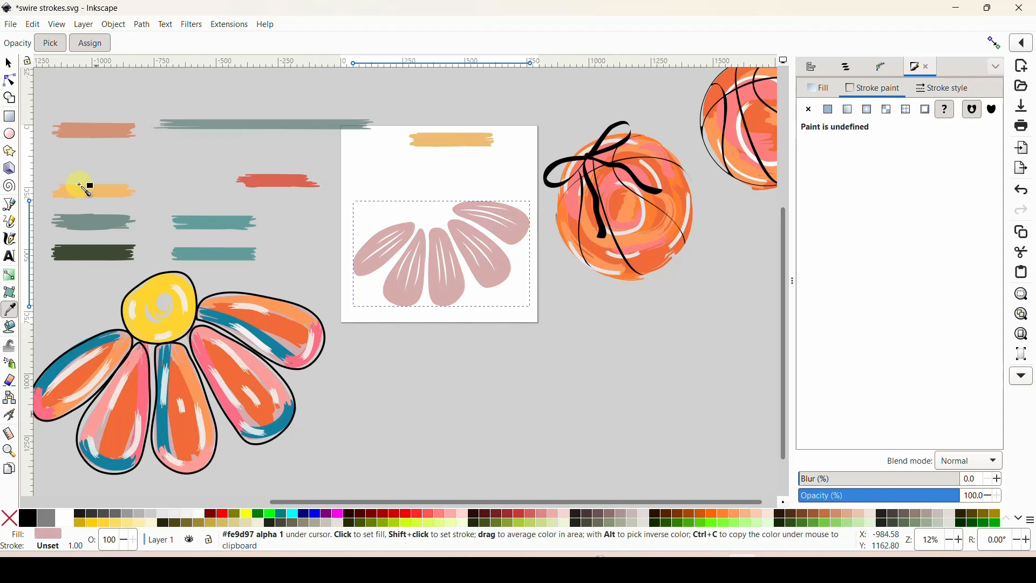
# - Draw a freehand spiral above the pink petals as the flower centre, using the clipboard brush shape, and fill it yellow
pyautogui.click(9, 64)
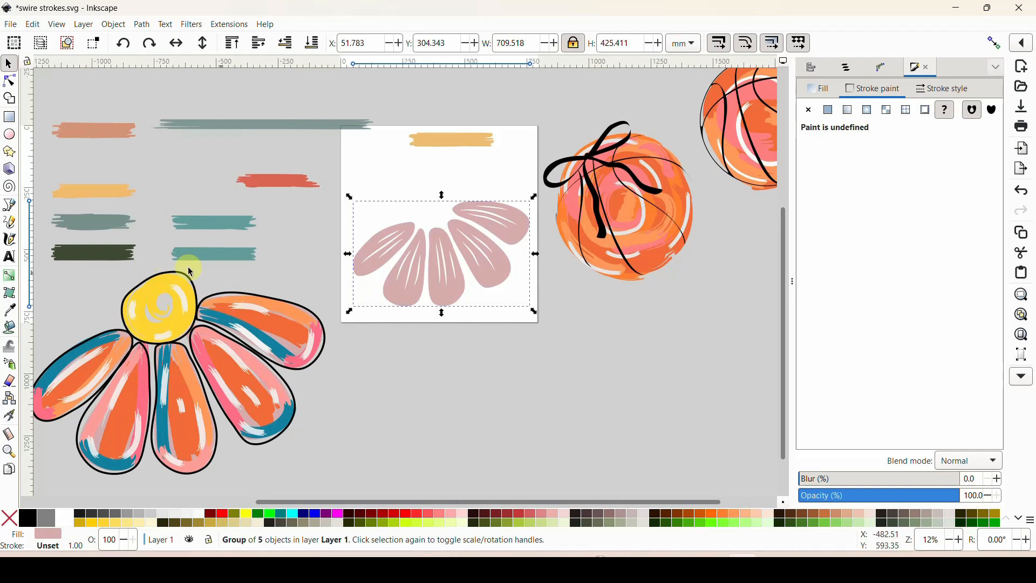
pyautogui.click(396, 418)
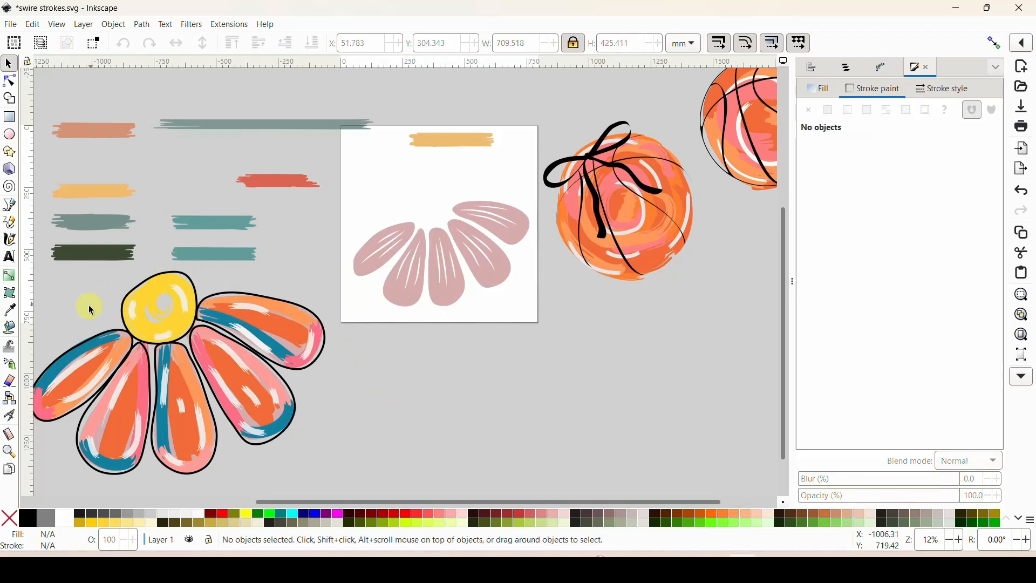
pyautogui.click(8, 222)
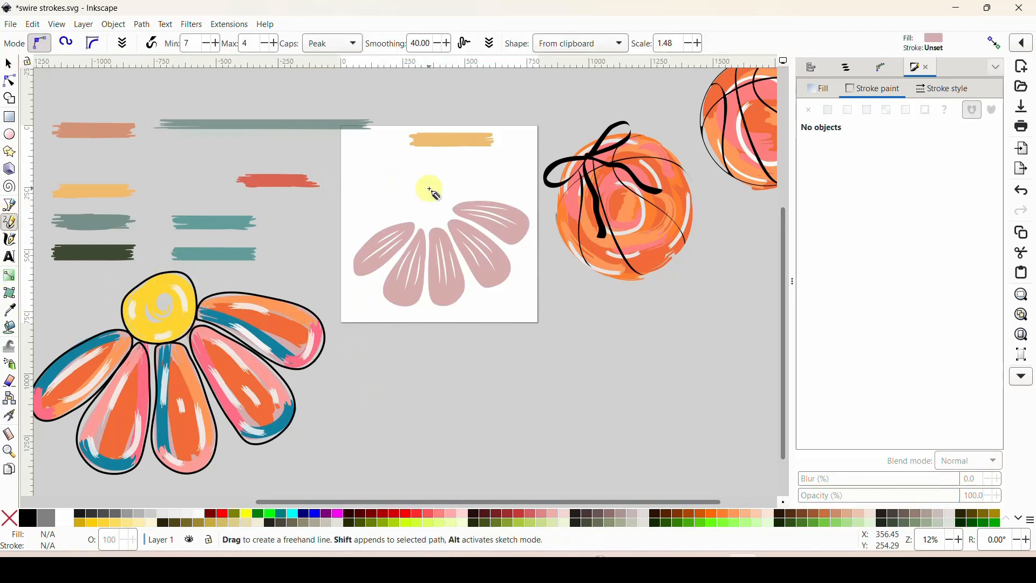
pyautogui.moveTo(430, 189)
pyautogui.mouseDown()
pyautogui.moveTo(416, 209)
pyautogui.moveTo(425, 227)
pyautogui.moveTo(453, 219)
pyautogui.moveTo(445, 196)
pyautogui.moveTo(417, 201)
pyautogui.moveTo(432, 218)
pyautogui.moveTo(432, 206)
pyautogui.mouseUp()
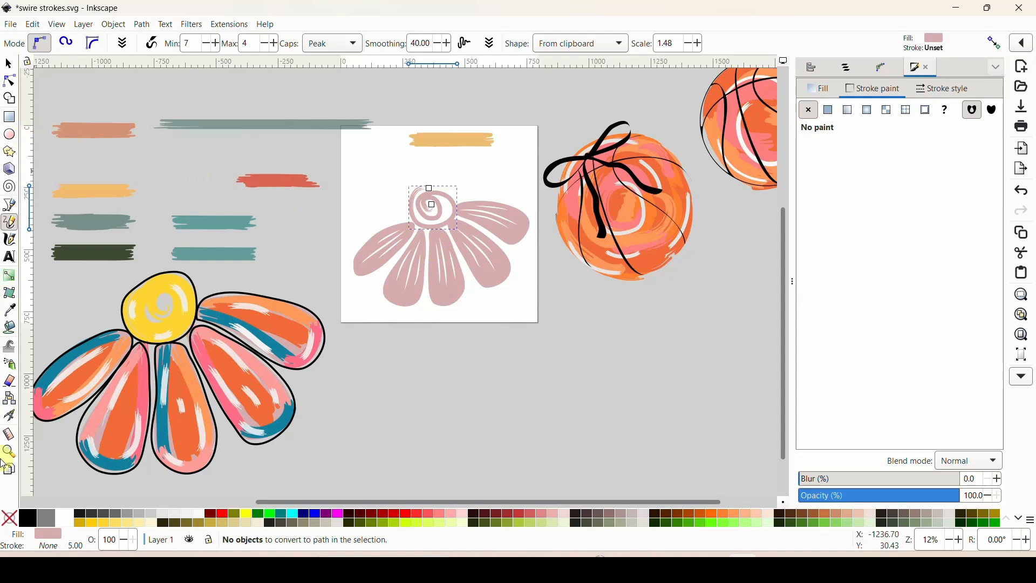
pyautogui.click(101, 522)
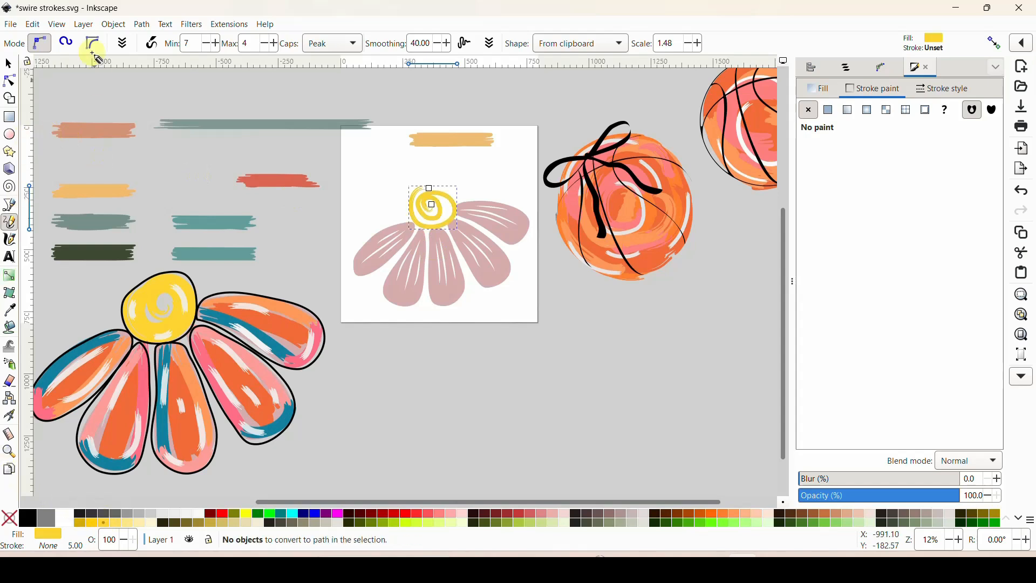
# - Thicken the yellow spiral's brush stroke with its width handle until it nearly fills the flower centre
pyautogui.click(10, 82)
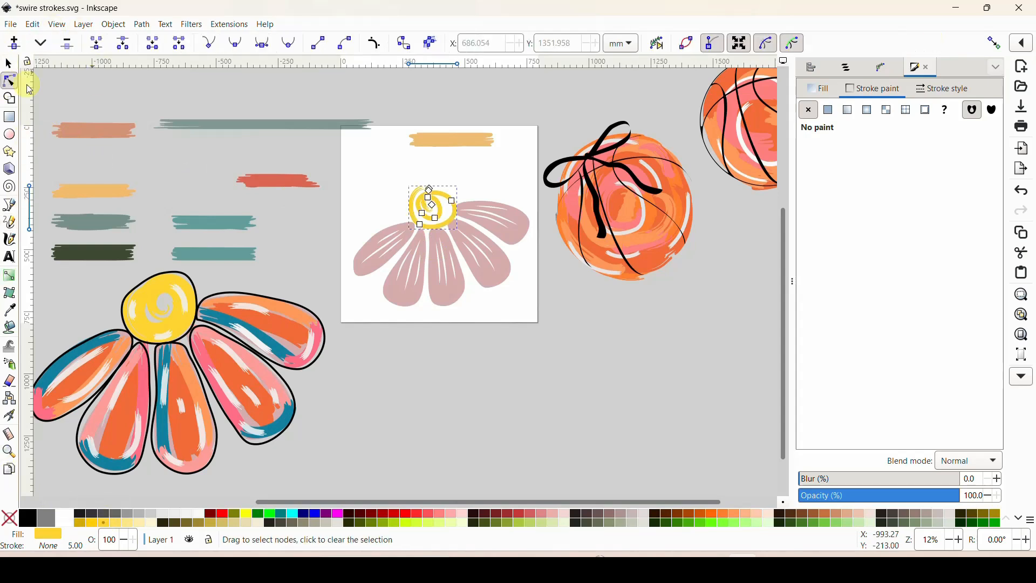
pyautogui.keyDown('ctrl'); pyautogui.scroll(3, 456, 175); pyautogui.keyUp('ctrl')
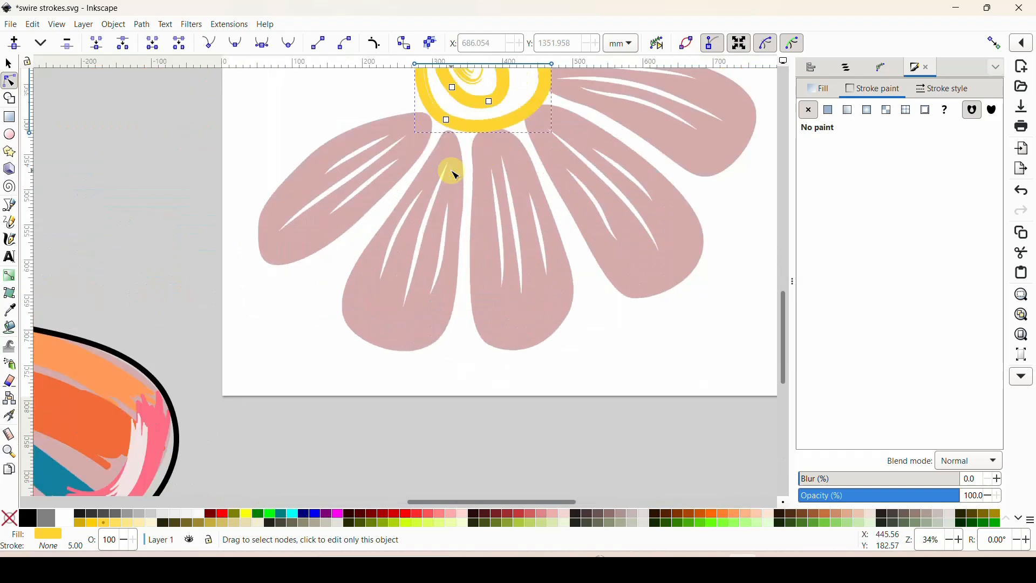
pyautogui.scroll(4, 442, 165)
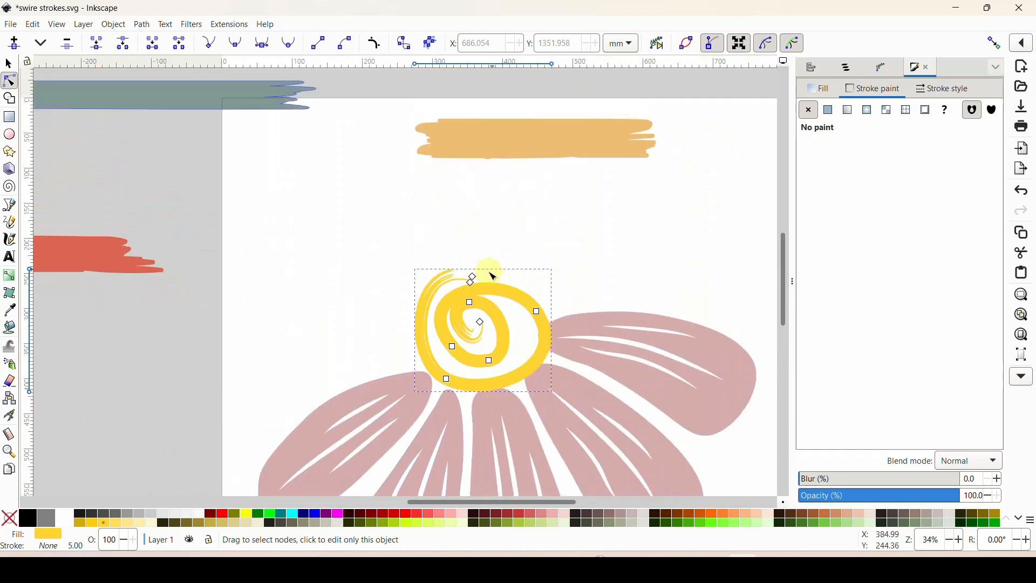
pyautogui.moveTo(477, 275); pyautogui.dragTo(478, 289)
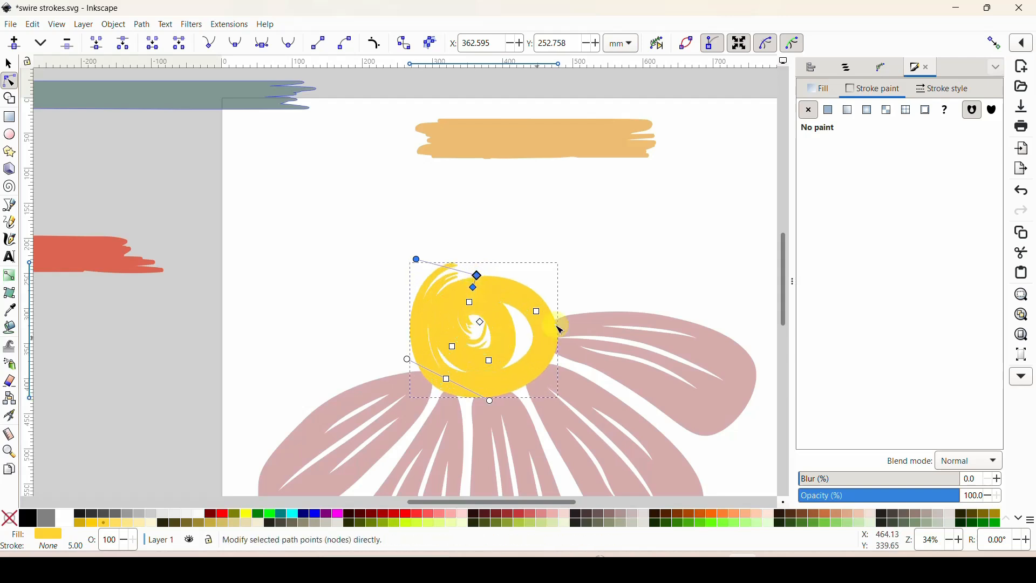
pyautogui.click(8, 65)
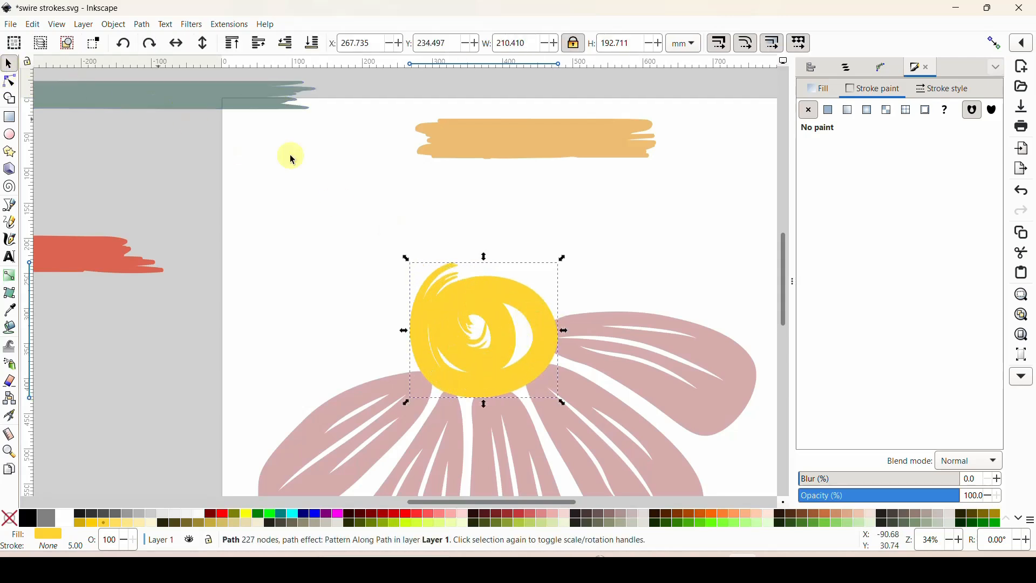
# - Copy the lower teal brush stroke from the swatches beside the page
pyautogui.press('-')
pyautogui.press('-')
pyautogui.press('-')
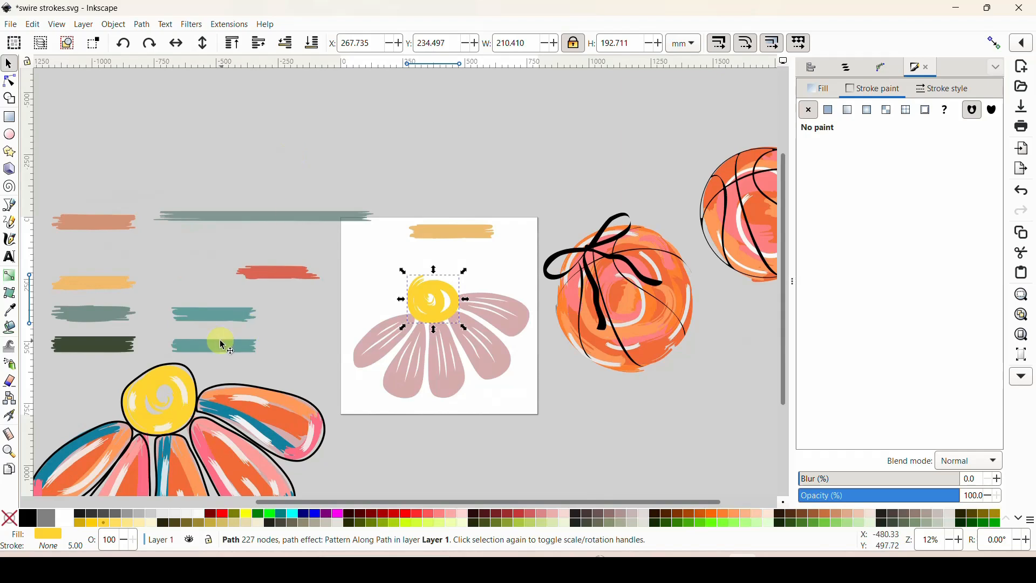
pyautogui.scroll(-4, 434, 397)
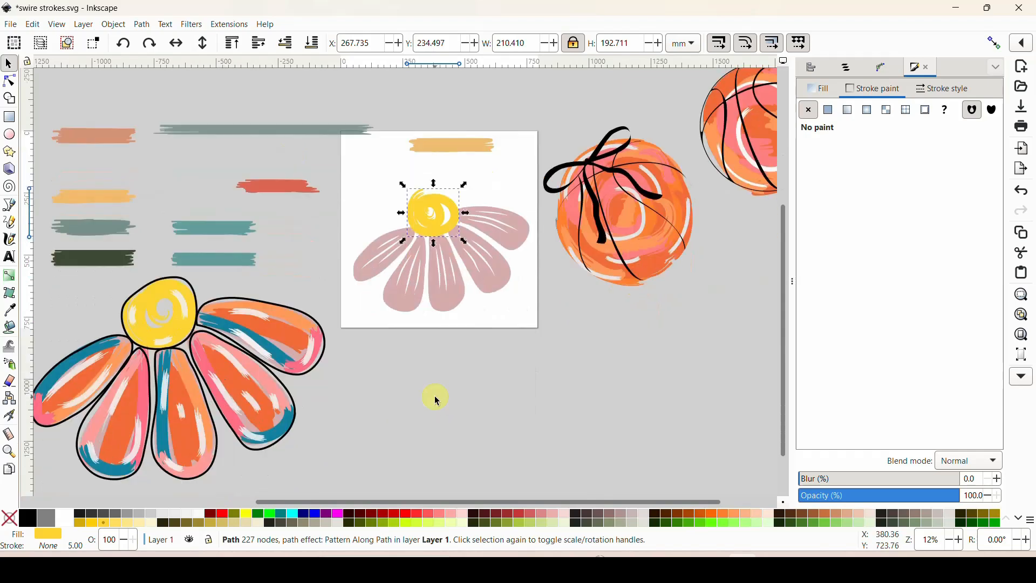
pyautogui.click(448, 377)
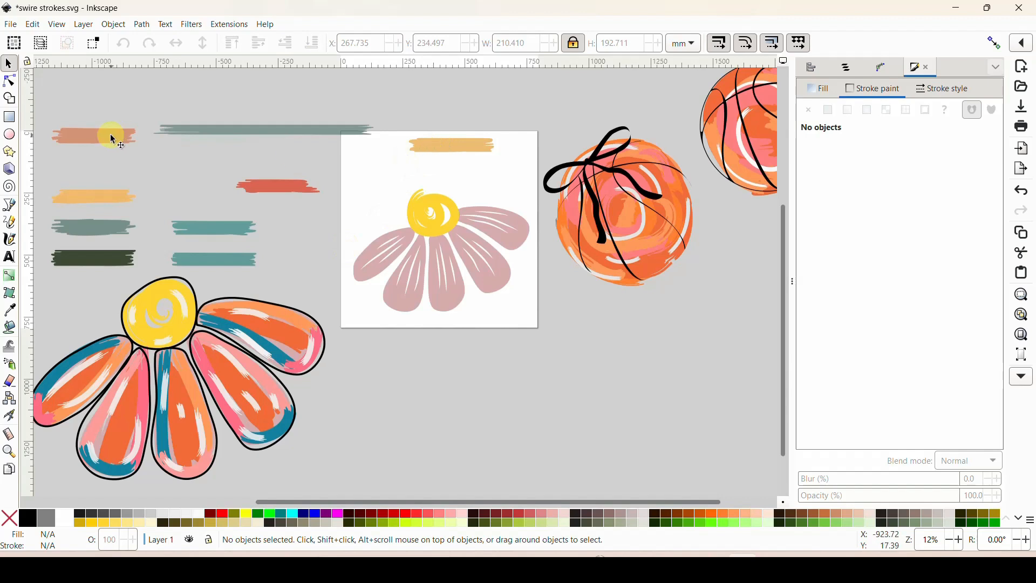
pyautogui.click(464, 147)
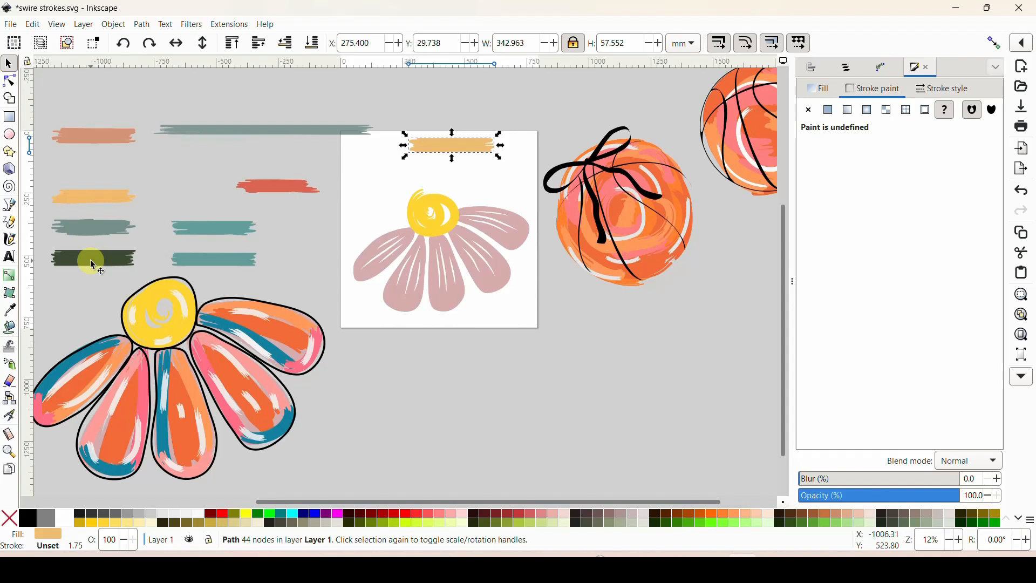
pyautogui.click(208, 263)
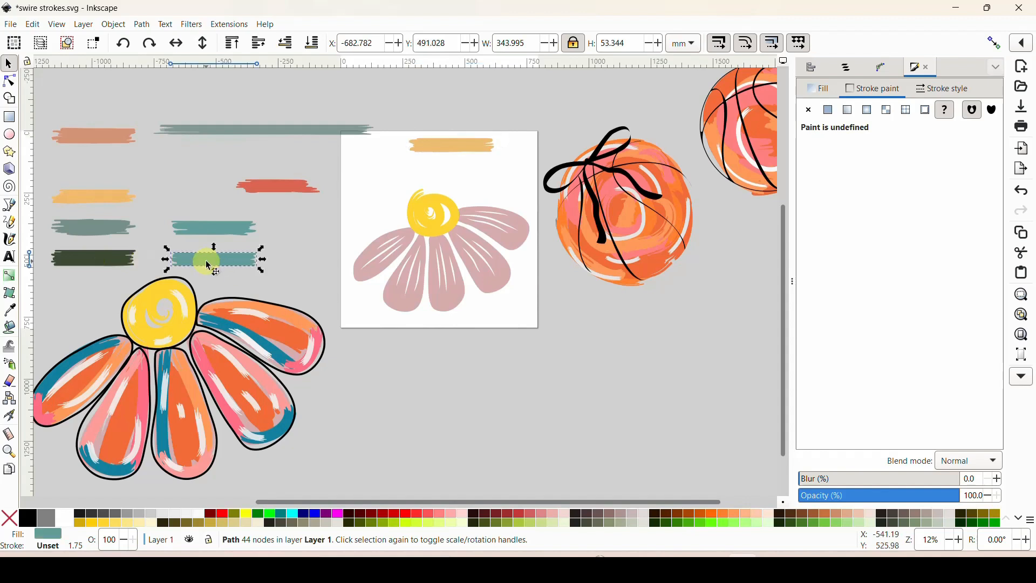
pyautogui.rightClick(208, 263)
pyautogui.click(197, 294)
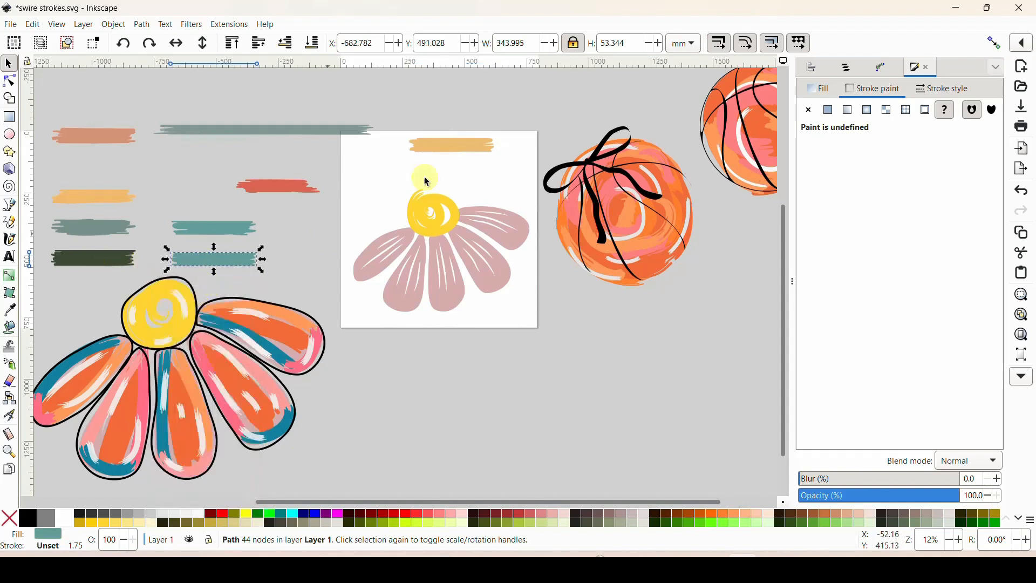
# - Move the light orange, long grey-green and red brush strokes away from the page, in among the other swatches
pyautogui.moveTo(456, 153); pyautogui.dragTo(203, 151)
pyautogui.moveTo(301, 135)
pyautogui.mouseDown()
pyautogui.moveTo(204, 84)
pyautogui.moveTo(183, 83)
pyautogui.mouseUp()
pyautogui.moveTo(275, 193); pyautogui.dragTo(191, 183)
# - Move the finished multicoloured reference flower up and closer to the pink flower on the page
pyautogui.press('+')
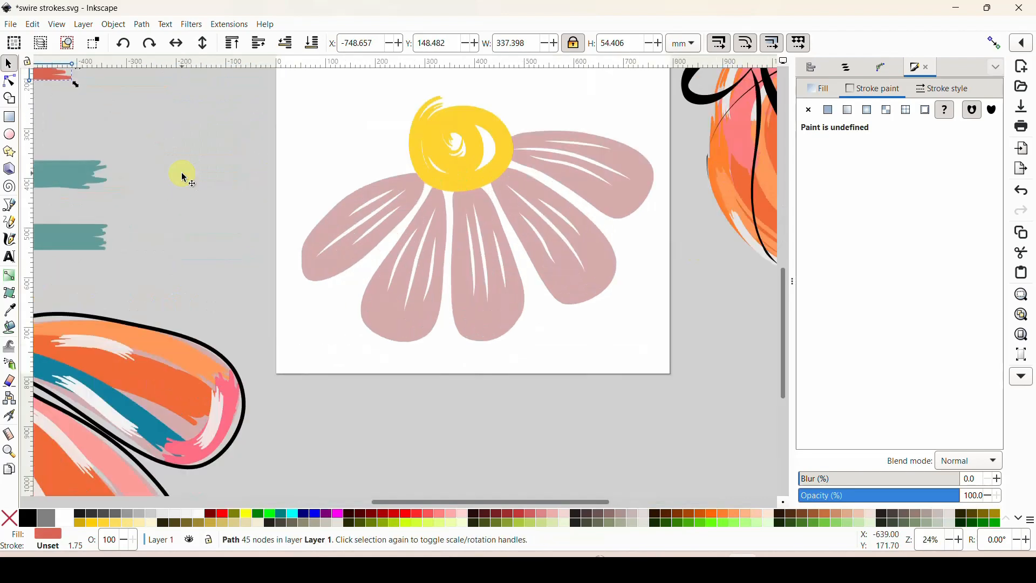
pyautogui.moveTo(200, 394)
pyautogui.mouseDown()
pyautogui.moveTo(294, 115)
pyautogui.moveTo(271, 155)
pyautogui.moveTo(260, 219)
pyautogui.mouseUp()
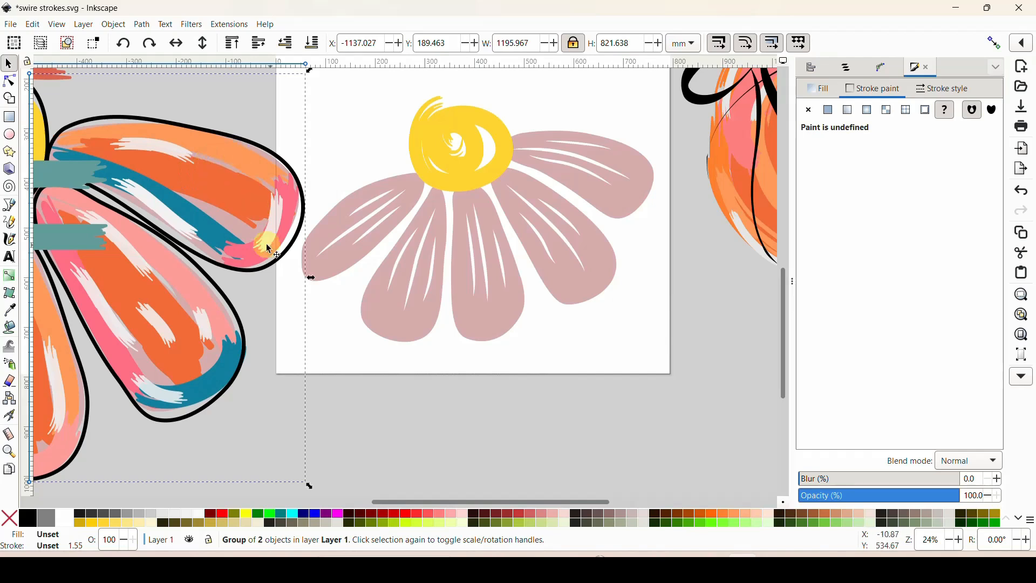
pyautogui.moveTo(225, 145); pyautogui.dragTo(225, 145)
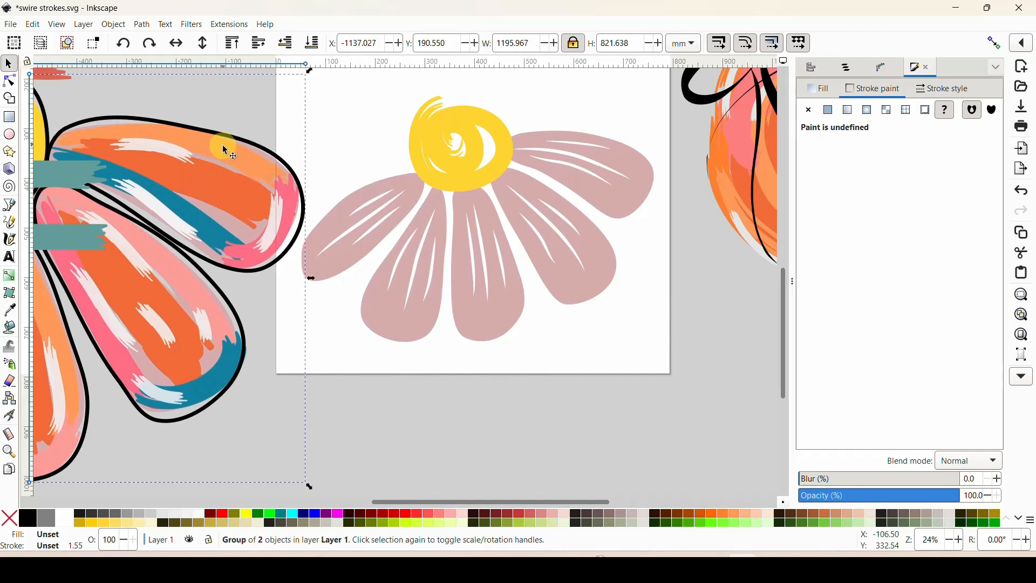
pyautogui.click(352, 402)
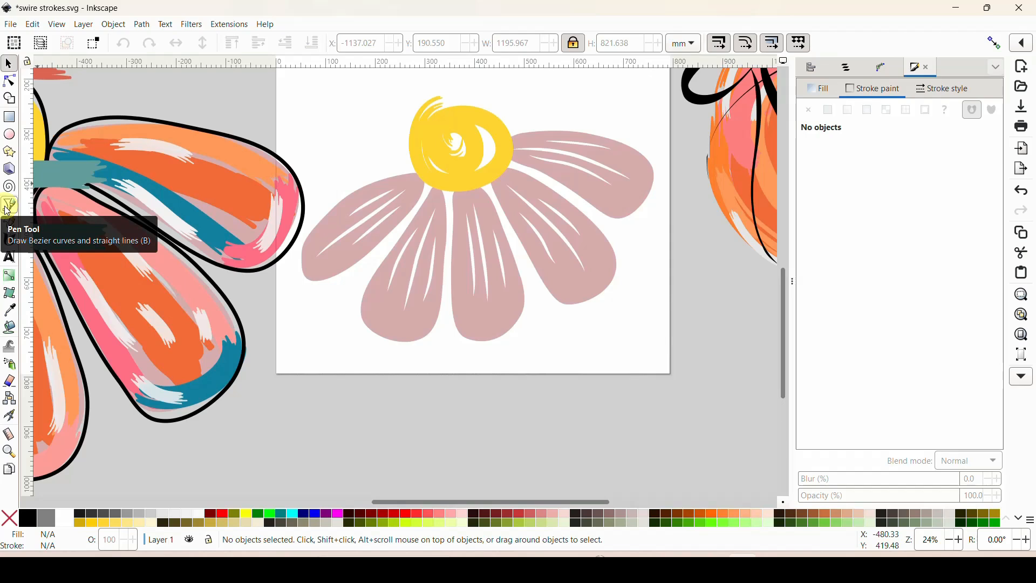
# - Draw a straight clipboard-shape brush stroke along the leftmost petal with the Pen tool and fill it with the reference flower's dark teal
pyautogui.click(8, 209)
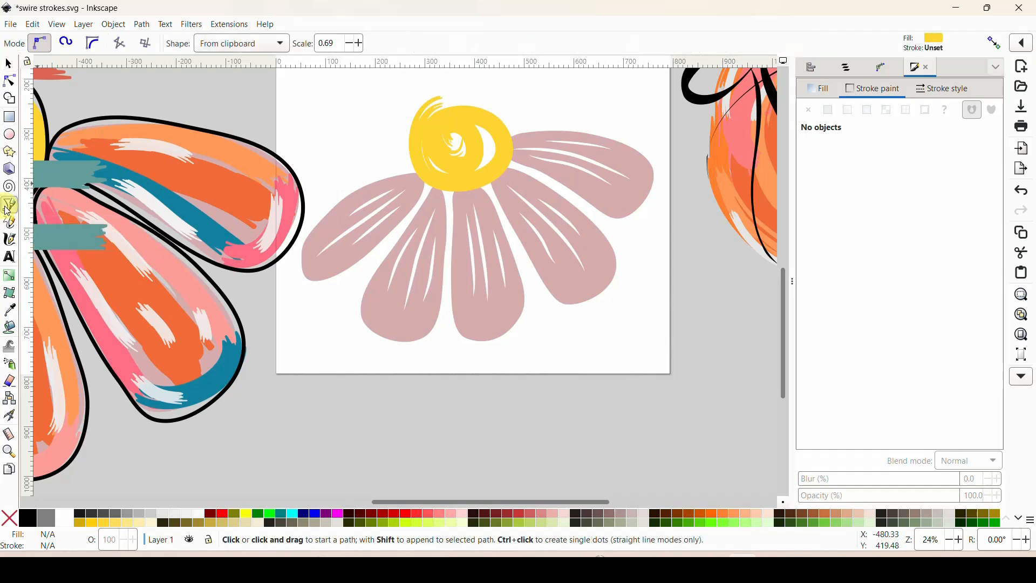
pyautogui.click(417, 178)
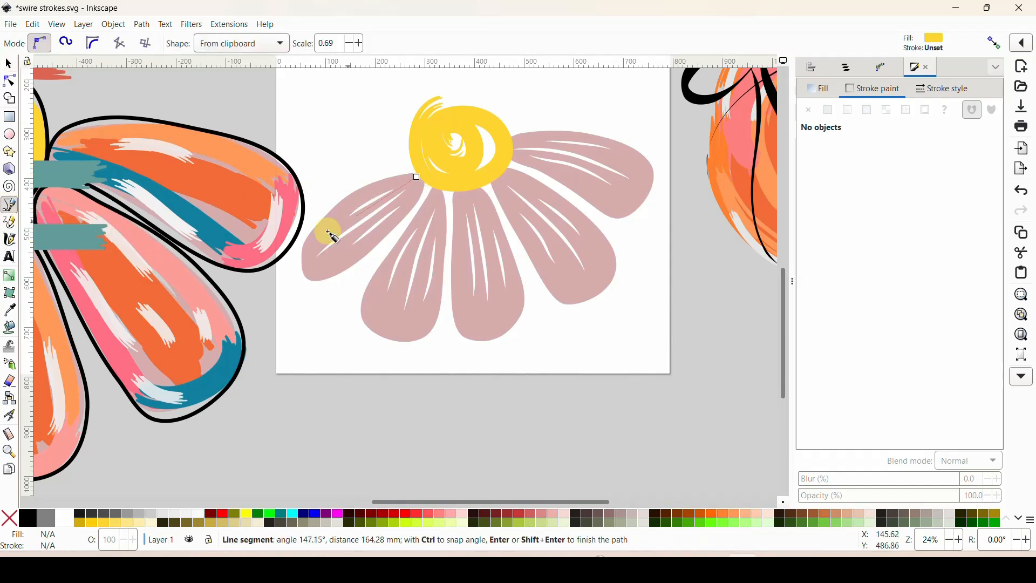
pyautogui.click(307, 259)
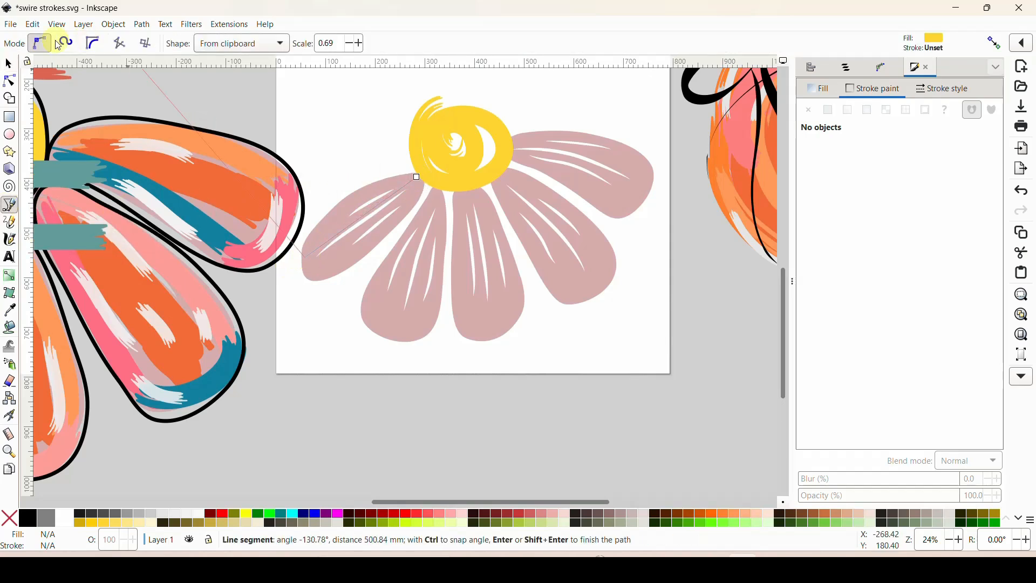
pyautogui.click(9, 66)
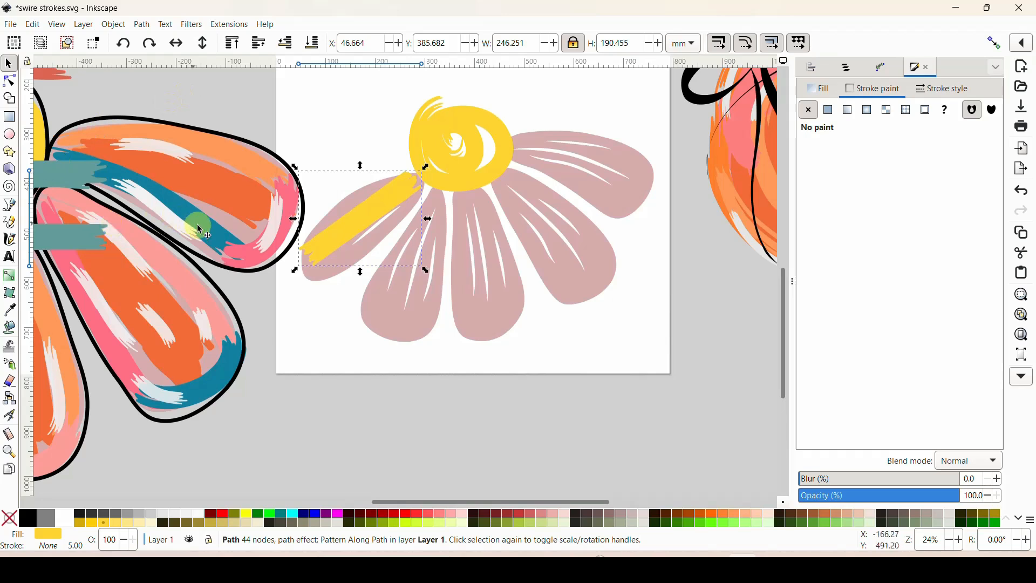
pyautogui.click(10, 311)
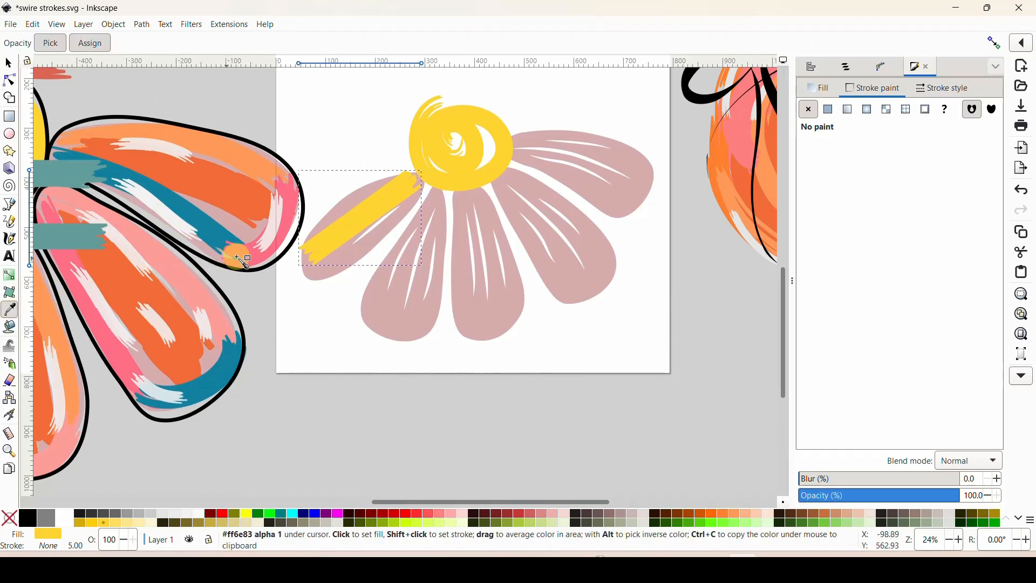
pyautogui.moveTo(216, 232); pyautogui.dragTo(216, 232)
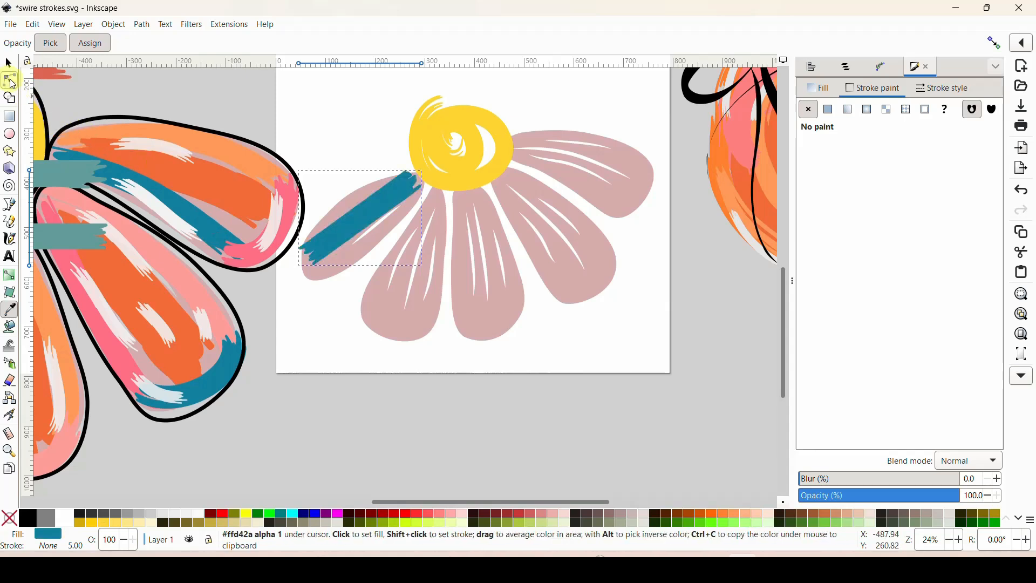
# - Bend the teal stroke into a curve along the leftmost petal's upper edge and narrow its width
pyautogui.click(9, 81)
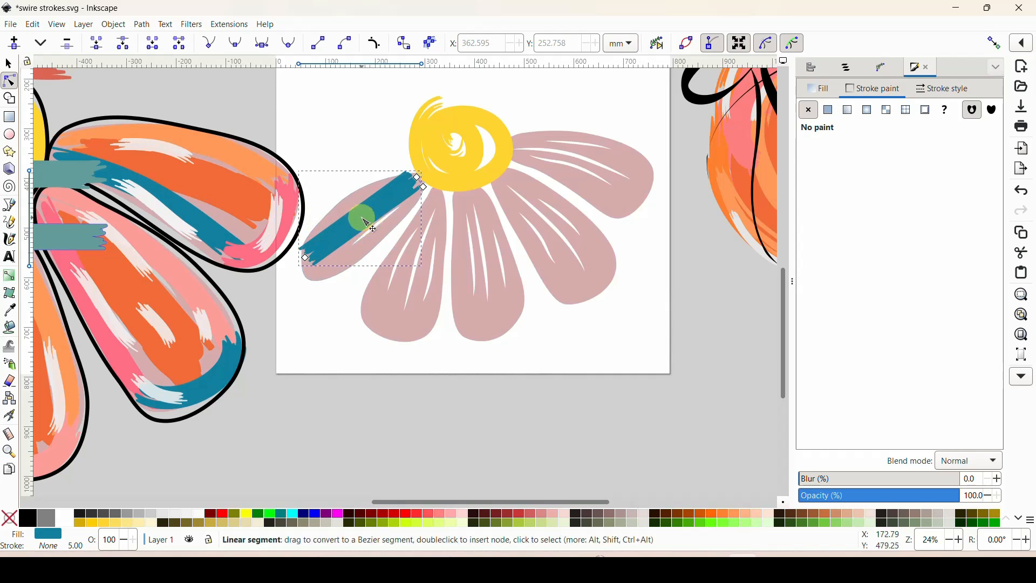
pyautogui.moveTo(361, 219); pyautogui.dragTo(347, 211)
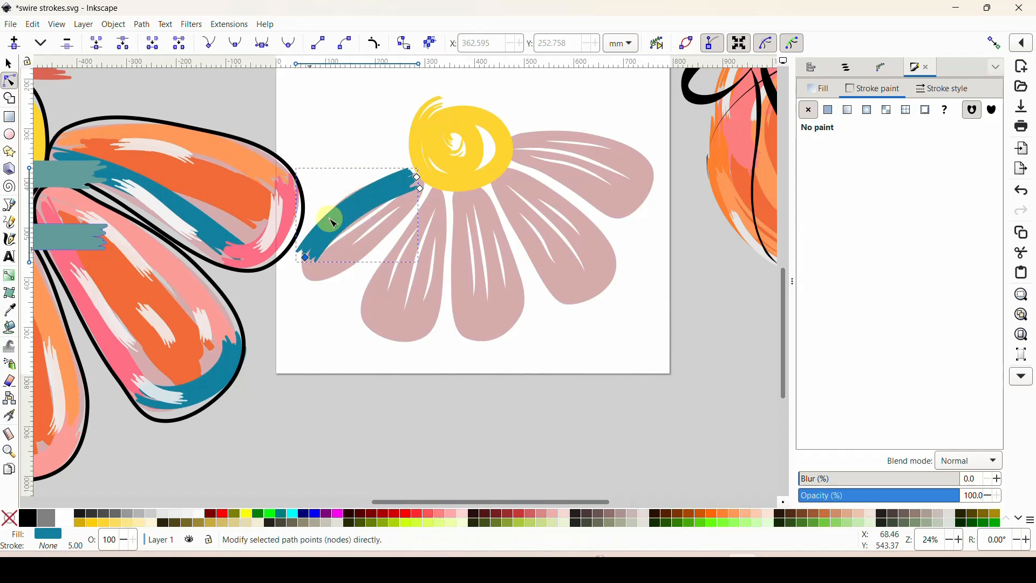
pyautogui.click(417, 178)
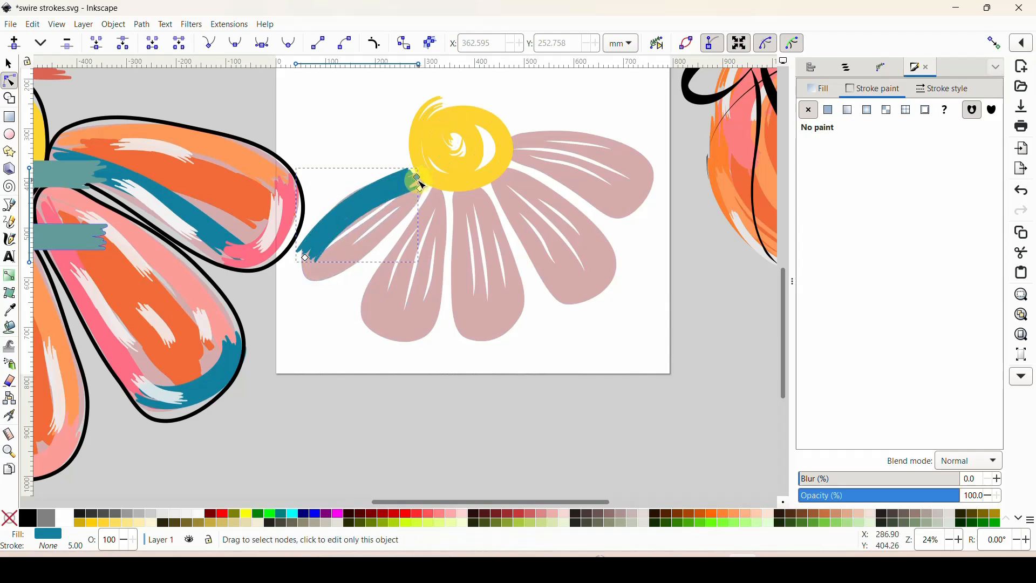
pyautogui.moveTo(420, 188); pyautogui.dragTo(421, 185)
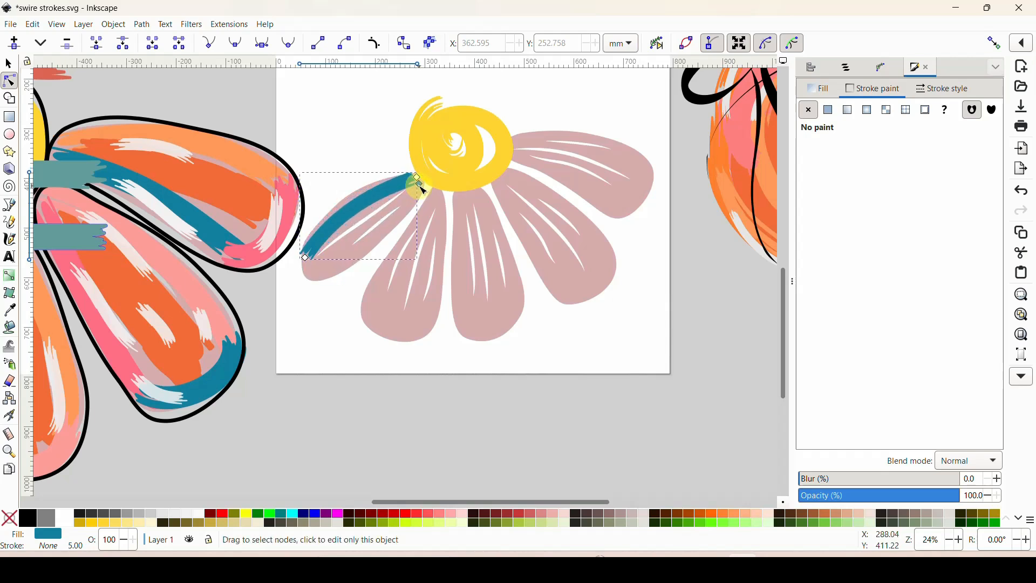
# - Shift the teal stroke slightly down into the petal and adjust its curve handles to follow the petal's outer edge
pyautogui.click(10, 64)
pyautogui.moveTo(378, 201); pyautogui.dragTo(379, 204)
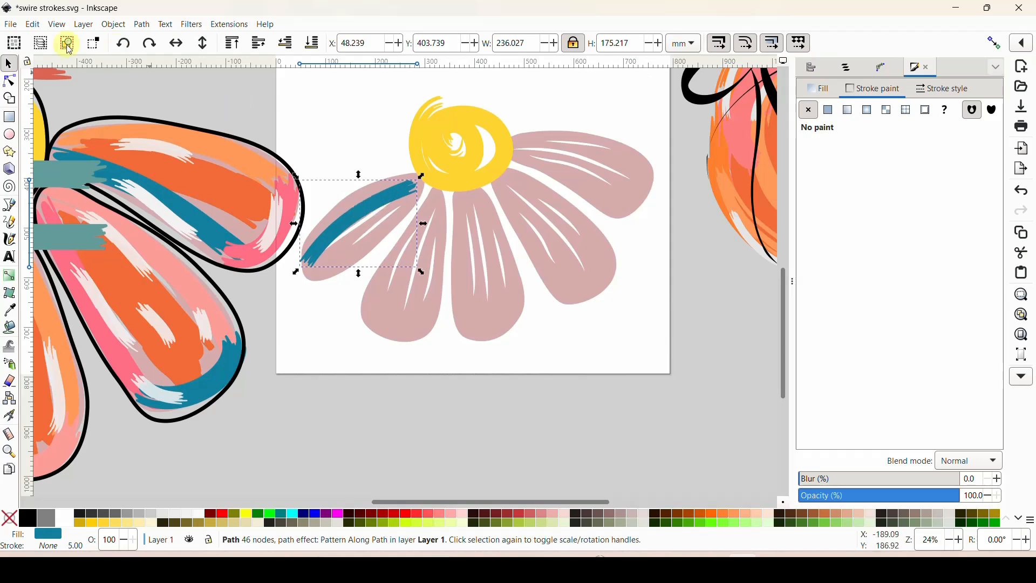
pyautogui.click(11, 82)
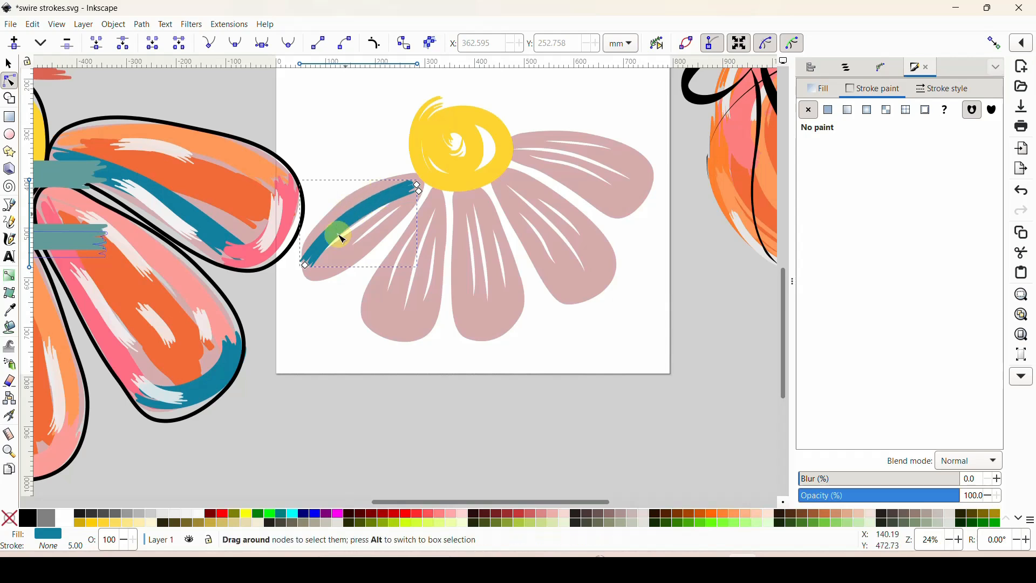
pyautogui.click(417, 187)
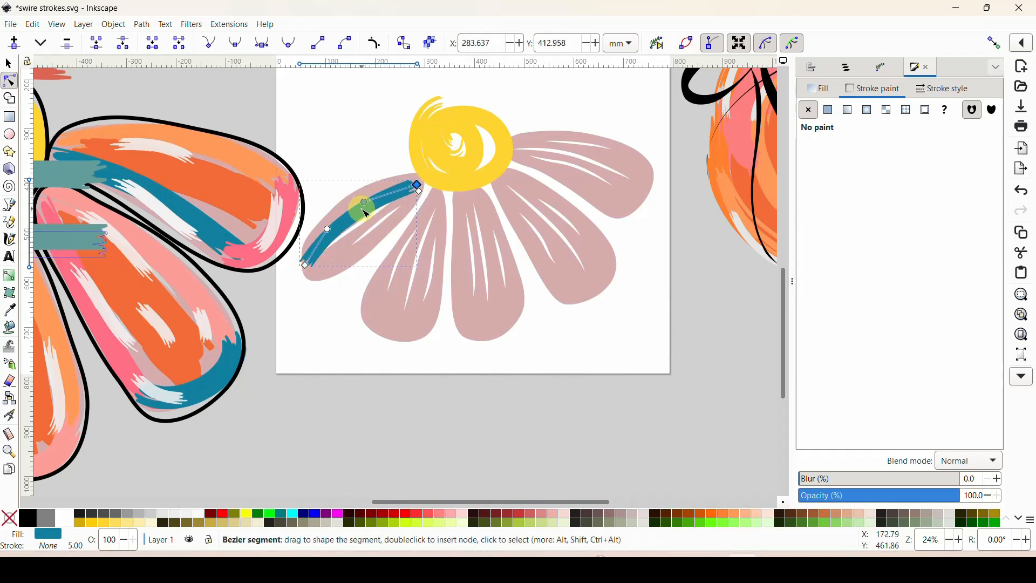
pyautogui.moveTo(369, 205); pyautogui.dragTo(358, 179)
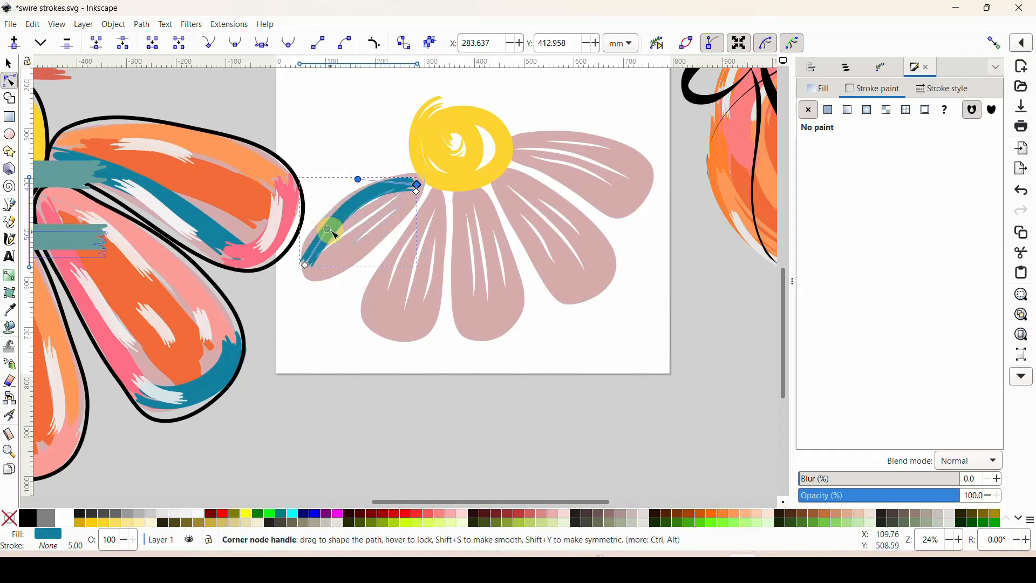
pyautogui.moveTo(333, 232); pyautogui.dragTo(324, 230)
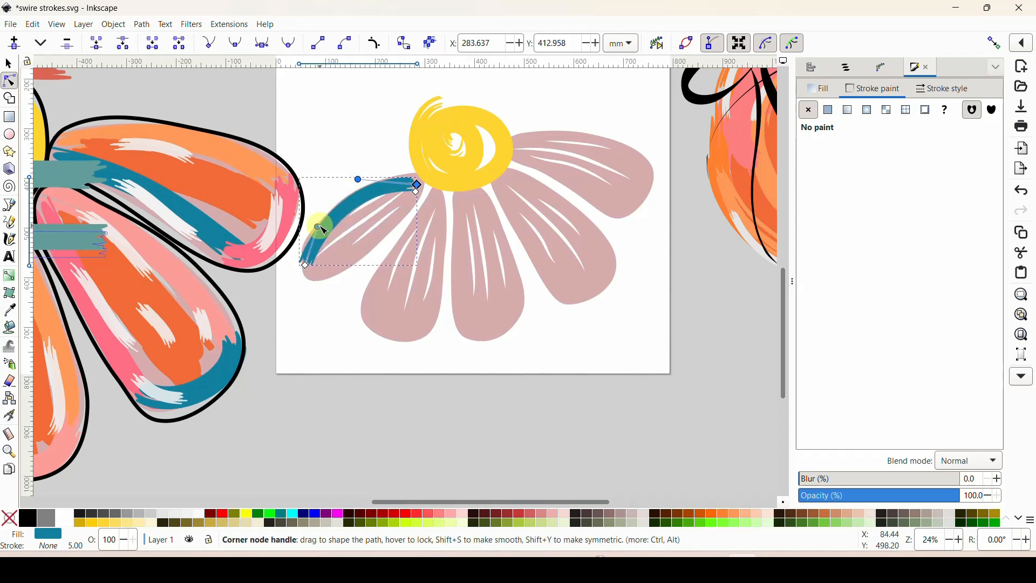
# - Draw a second straight clipboard-shape brush stroke along the leftmost petal's lower edge with the Pen tool
pyautogui.click(413, 186)
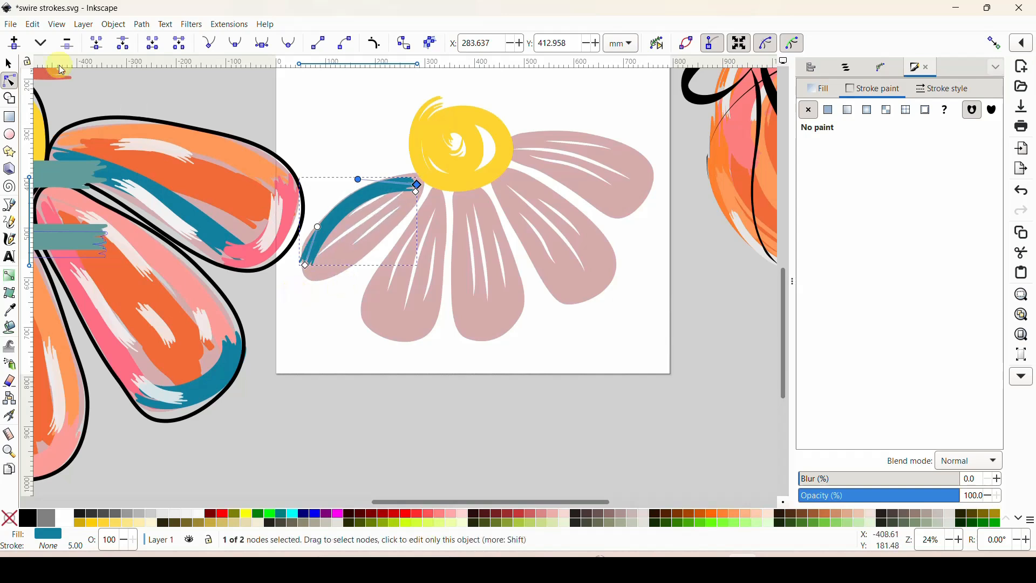
pyautogui.click(8, 65)
pyautogui.press('Escape')
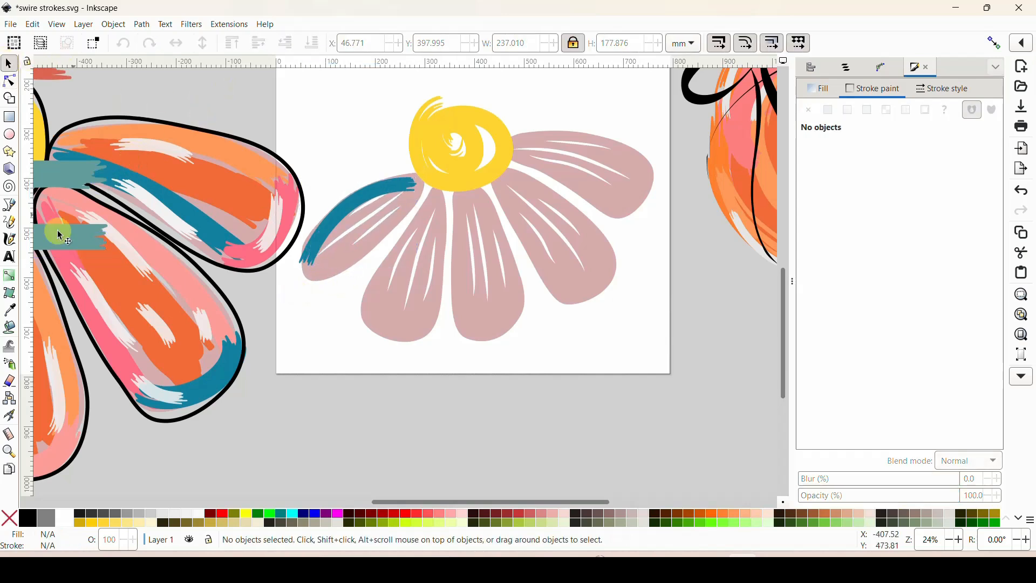
pyautogui.click(10, 211)
pyautogui.click(422, 191)
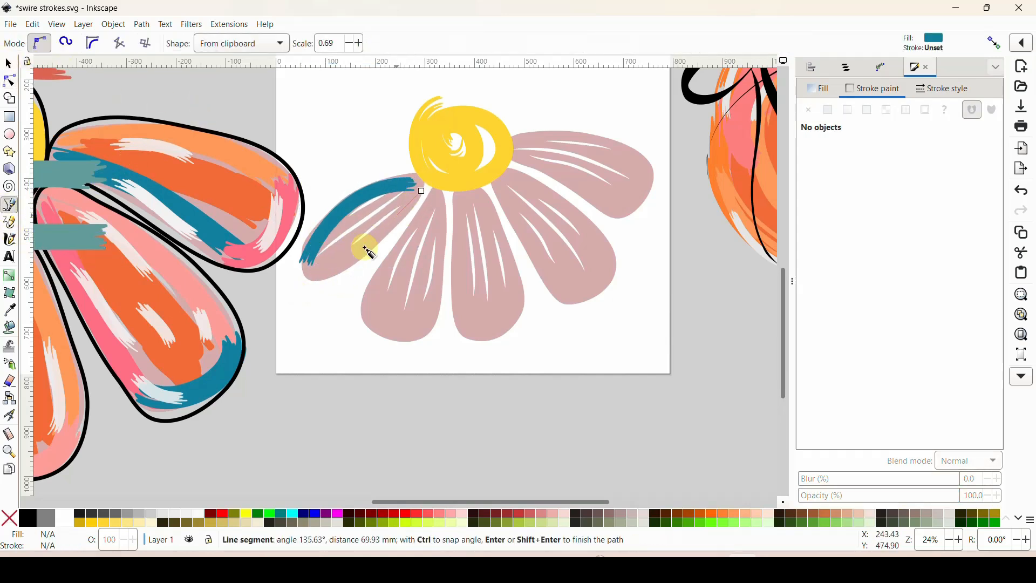
pyautogui.click(321, 277)
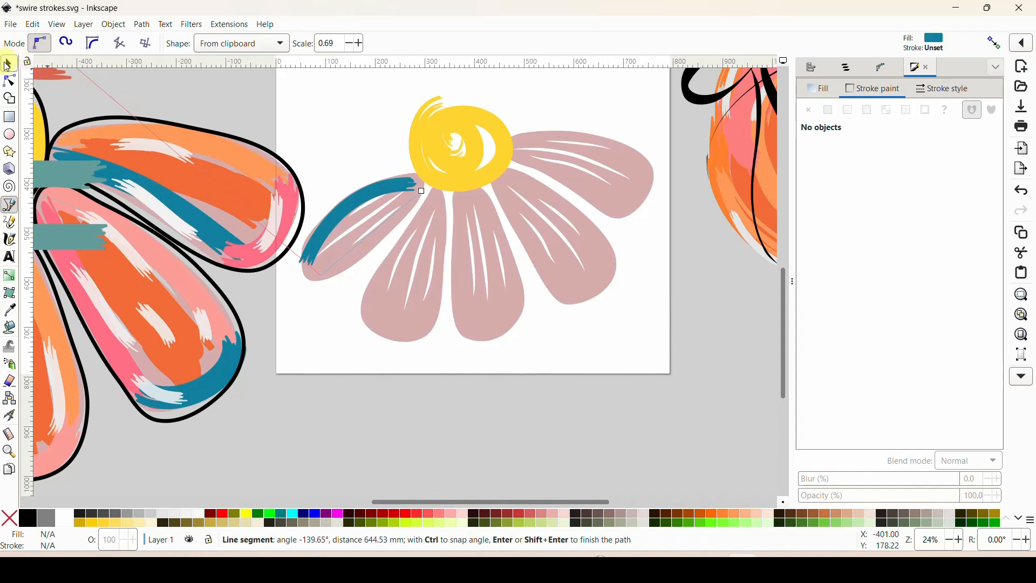
pyautogui.click(8, 65)
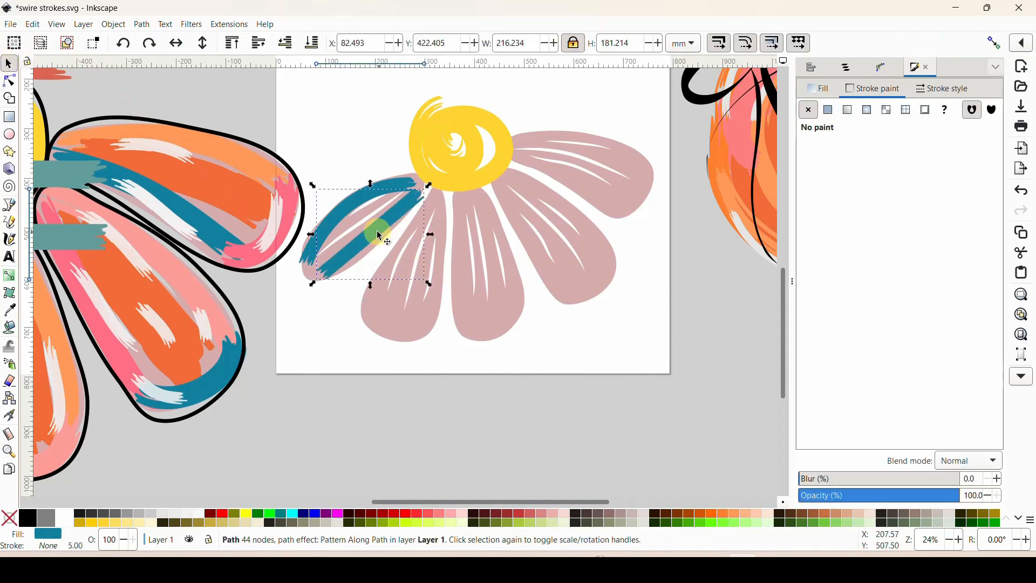
# - Bend the new stroke slightly along the leftmost petal's lower edge and fill it with the reference flower's light orange
pyautogui.moveTo(377, 235); pyautogui.dragTo(377, 236)
pyautogui.click(9, 81)
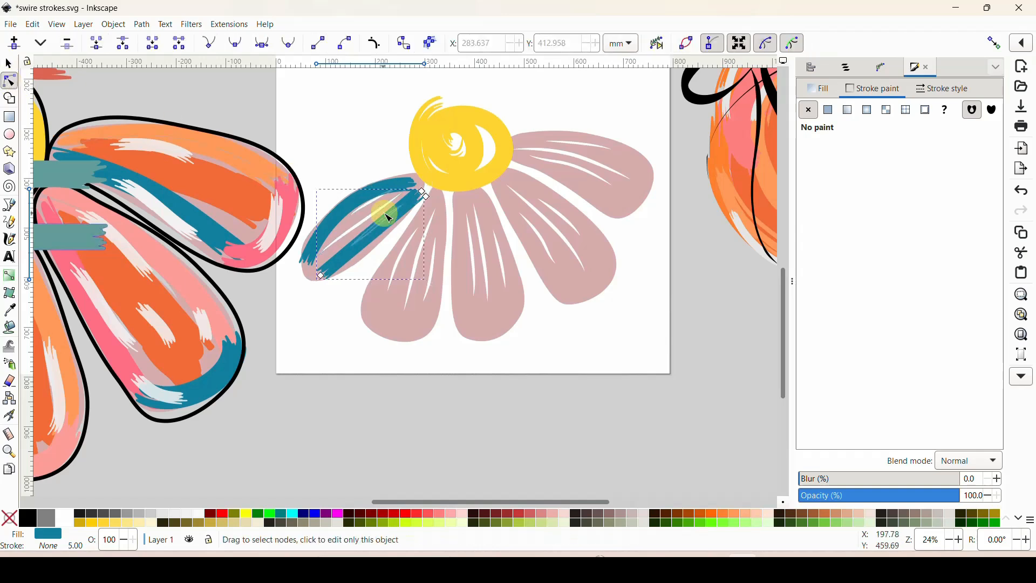
pyautogui.moveTo(371, 232); pyautogui.dragTo(370, 252)
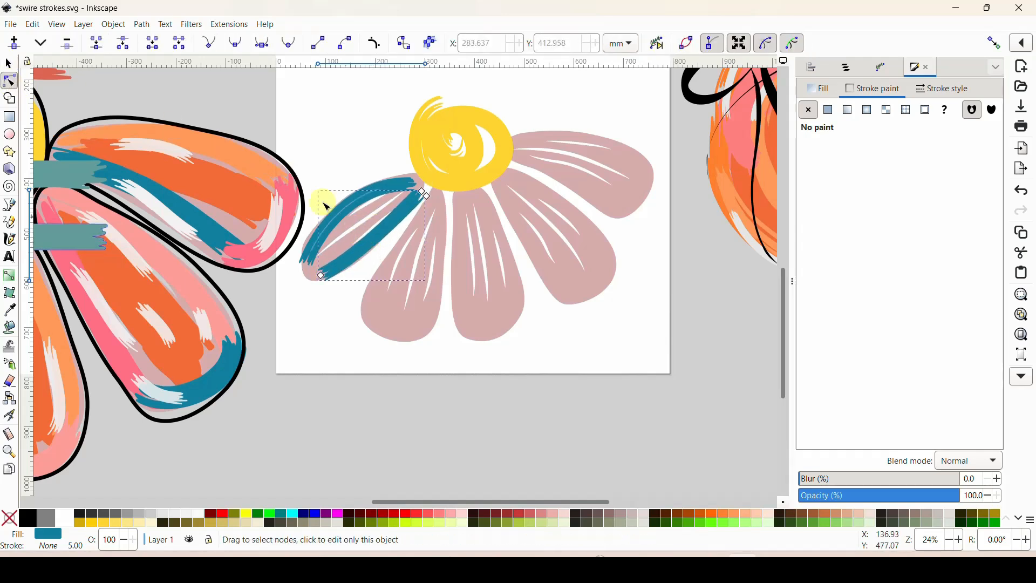
pyautogui.click(10, 312)
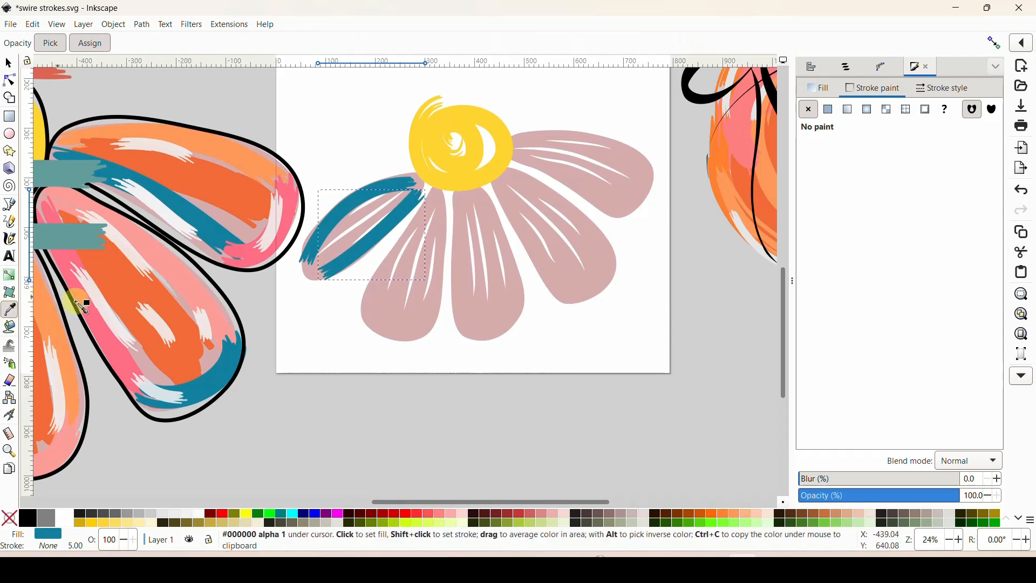
pyautogui.click(212, 180)
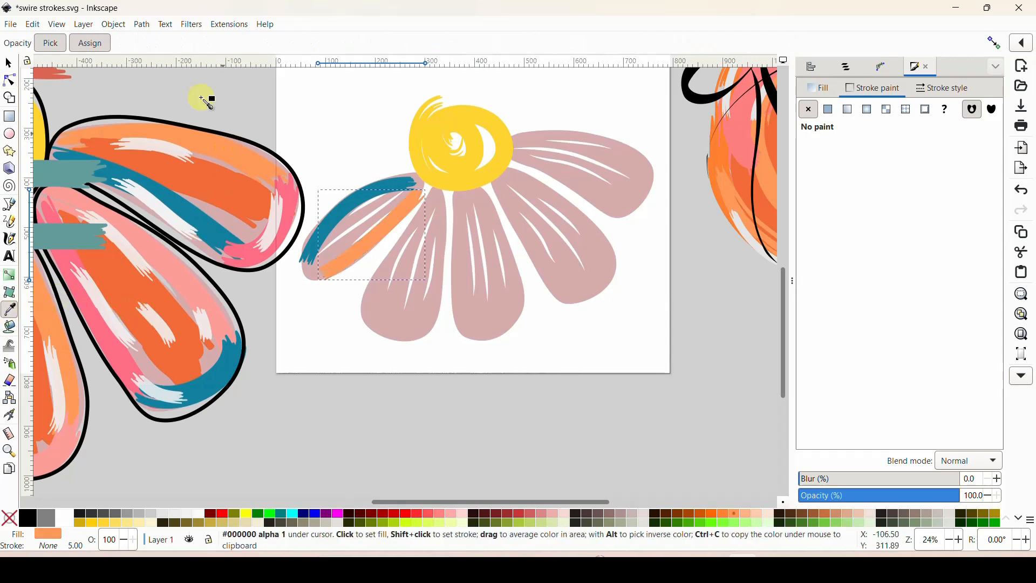
pyautogui.click(8, 63)
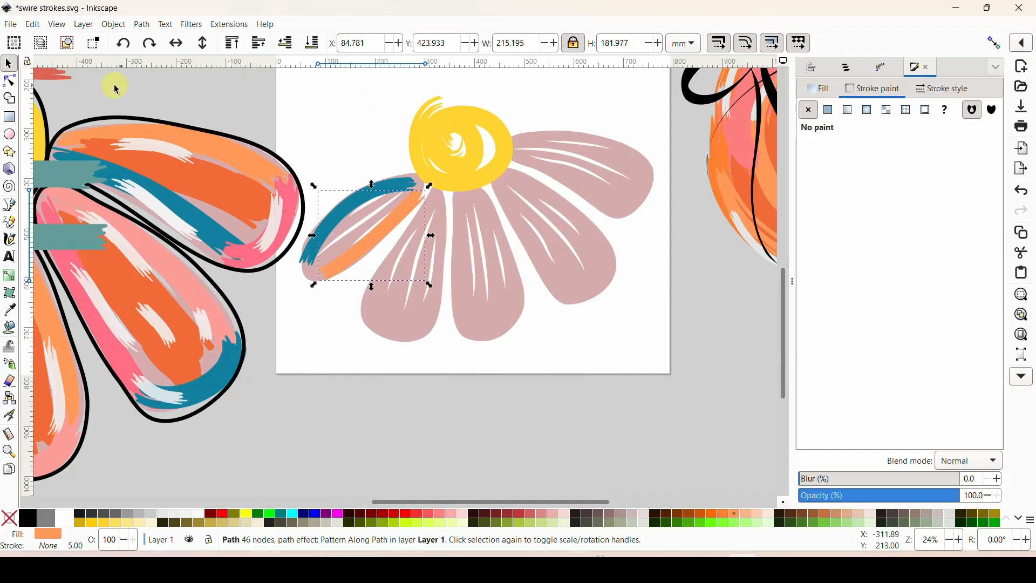
pyautogui.click(363, 112)
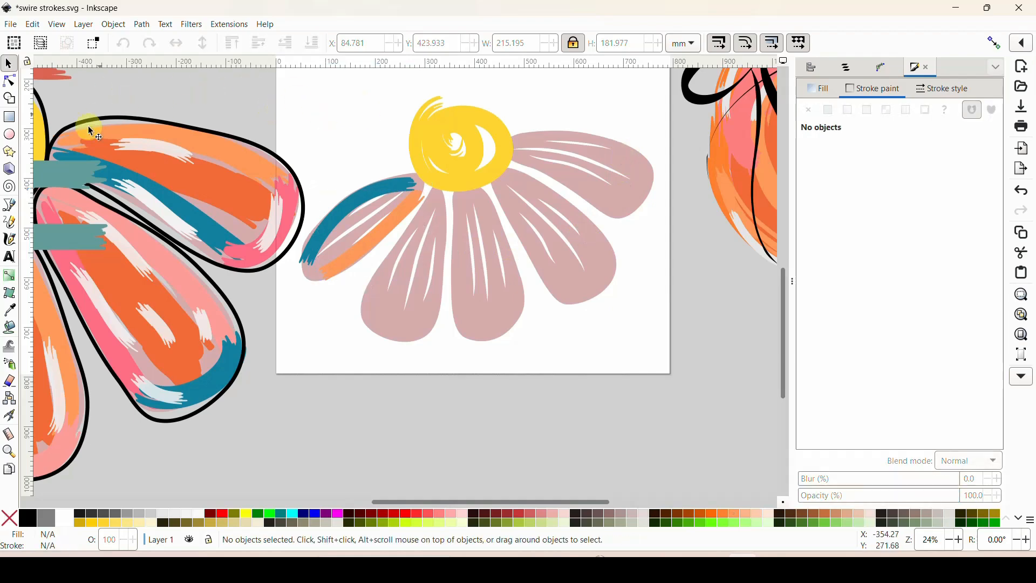
# - Draw two straight light orange brush strokes on the second petal from the left, one along each side edge
pyautogui.click(9, 205)
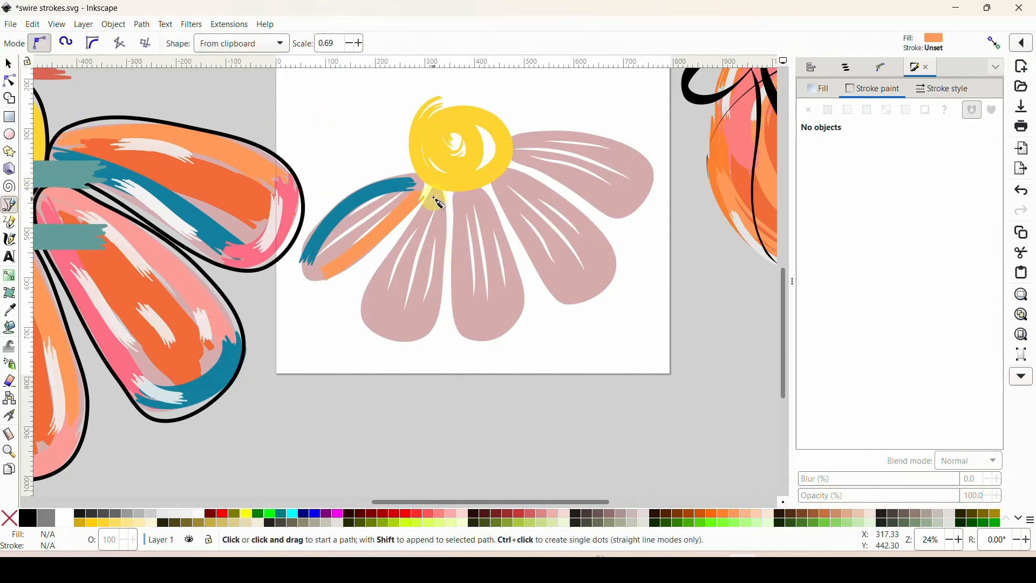
pyautogui.click(436, 199)
pyautogui.click(371, 314)
pyautogui.click(9, 63)
pyautogui.click(296, 336)
pyautogui.click(9, 205)
pyautogui.click(445, 209)
pyautogui.click(419, 330)
pyautogui.click(9, 64)
pyautogui.click(9, 64)
# - Draw straight light orange brush strokes along both side edges of the middle, fourth and rightmost petals
pyautogui.click(9, 205)
pyautogui.click(511, 179)
pyautogui.click(610, 274)
pyautogui.click(9, 63)
pyautogui.click(10, 205)
pyautogui.click(511, 157)
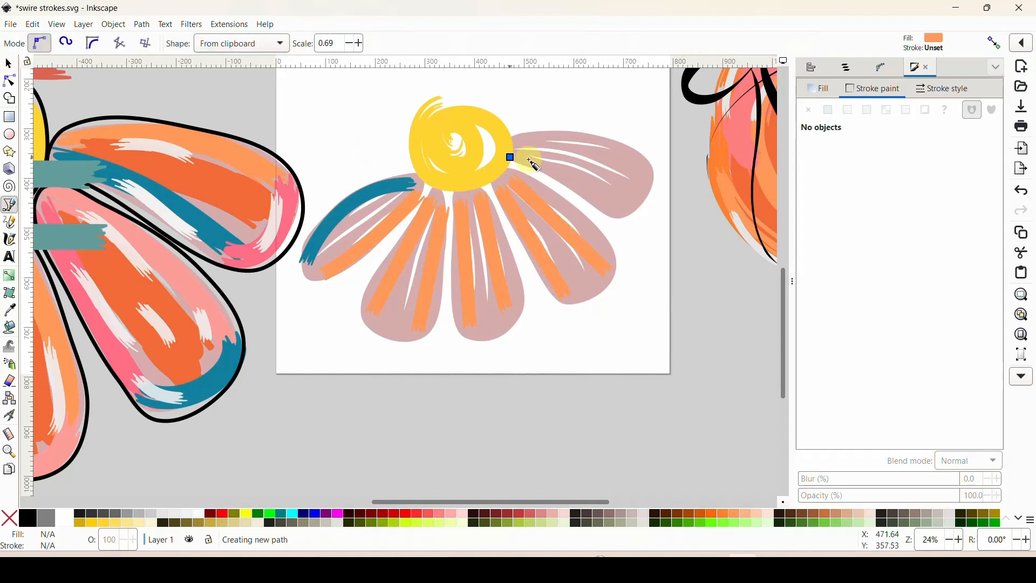
pyautogui.click(623, 210)
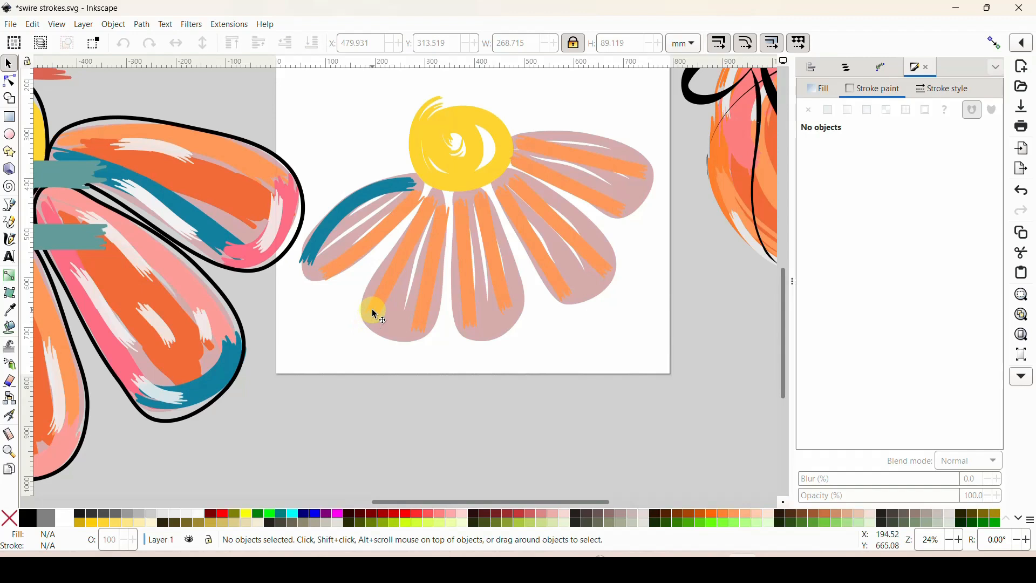
# - Fill the second petal's left stroke with the light pink sampled from the reference flower
pyautogui.click(399, 277)
pyautogui.click(9, 309)
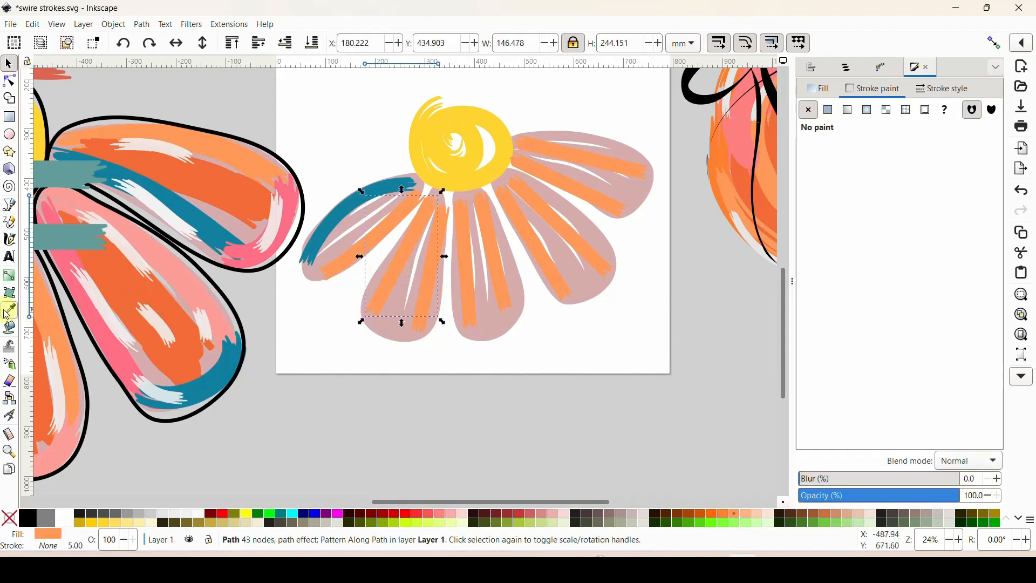
pyautogui.click(165, 270)
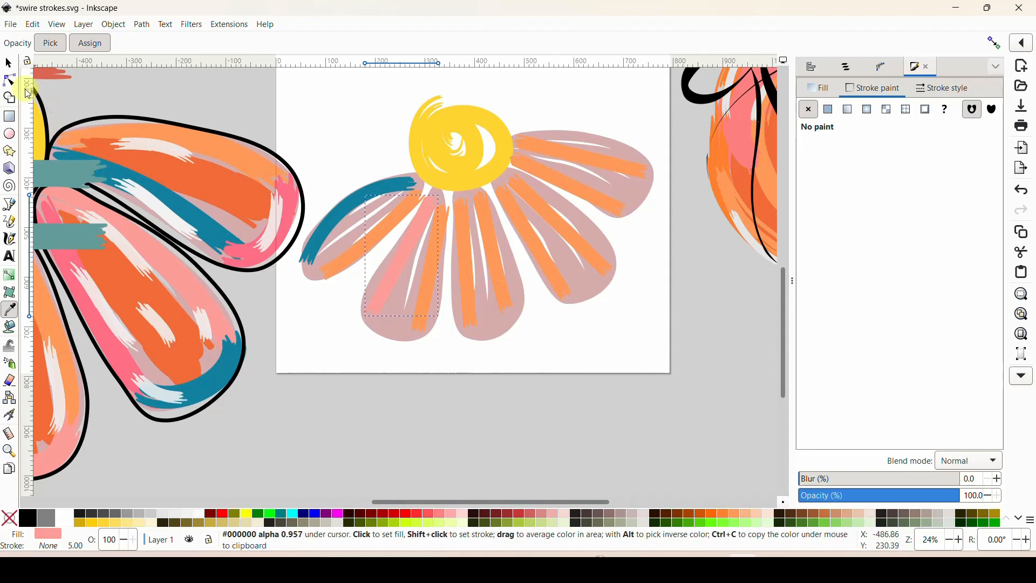
pyautogui.click(9, 63)
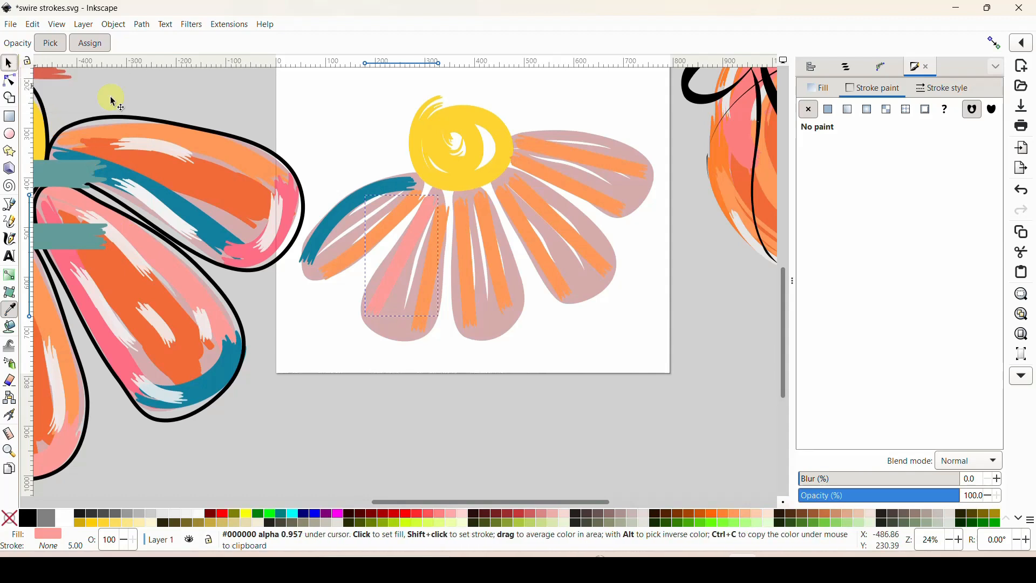
# - Recolour the second petal's right stroke hot pink and vary the other petals' strokes with the reference flower's light pink, hot pink and teal
pyautogui.click(428, 305)
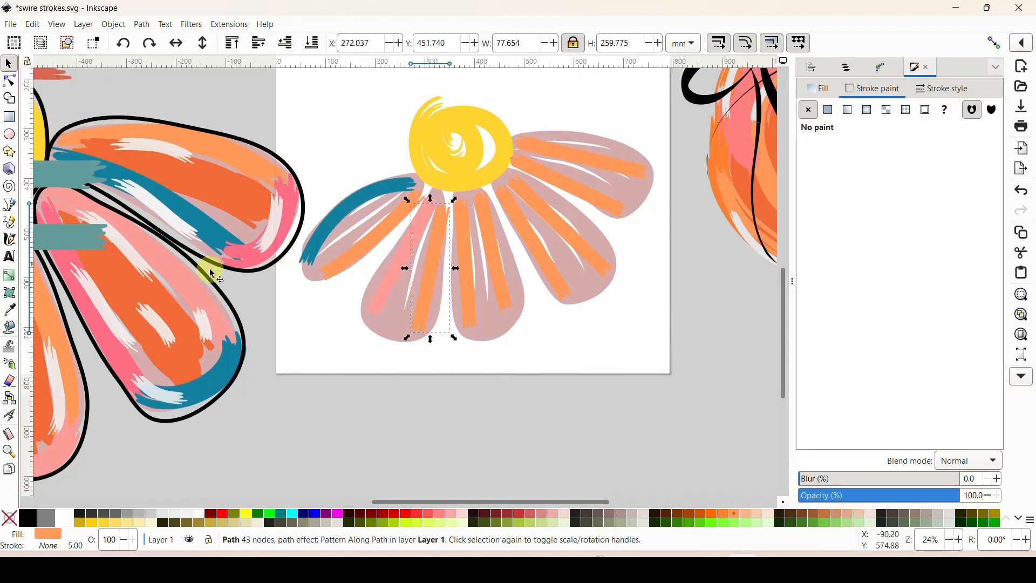
pyautogui.click(8, 312)
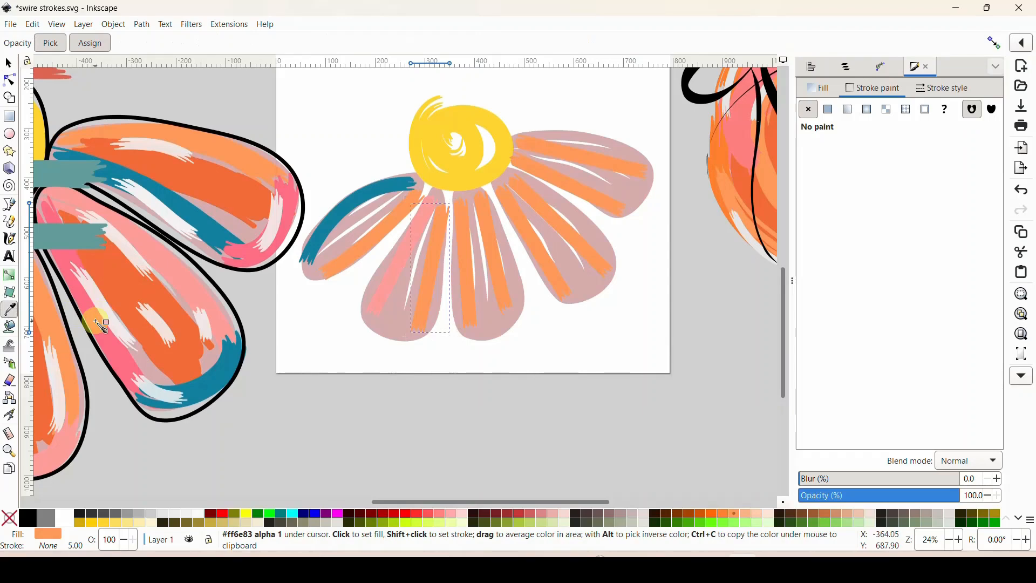
pyautogui.click(95, 321)
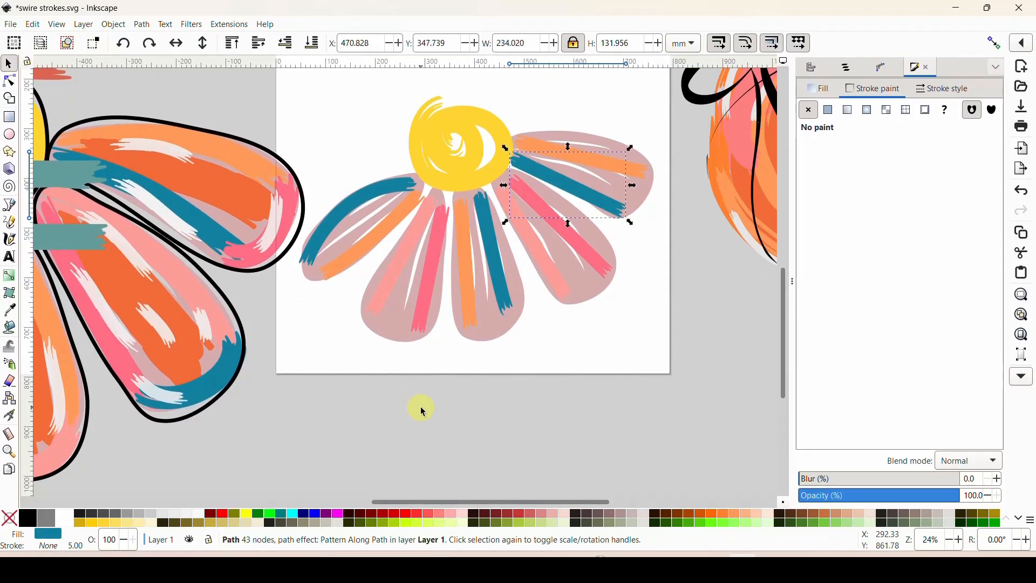
pyautogui.click(419, 406)
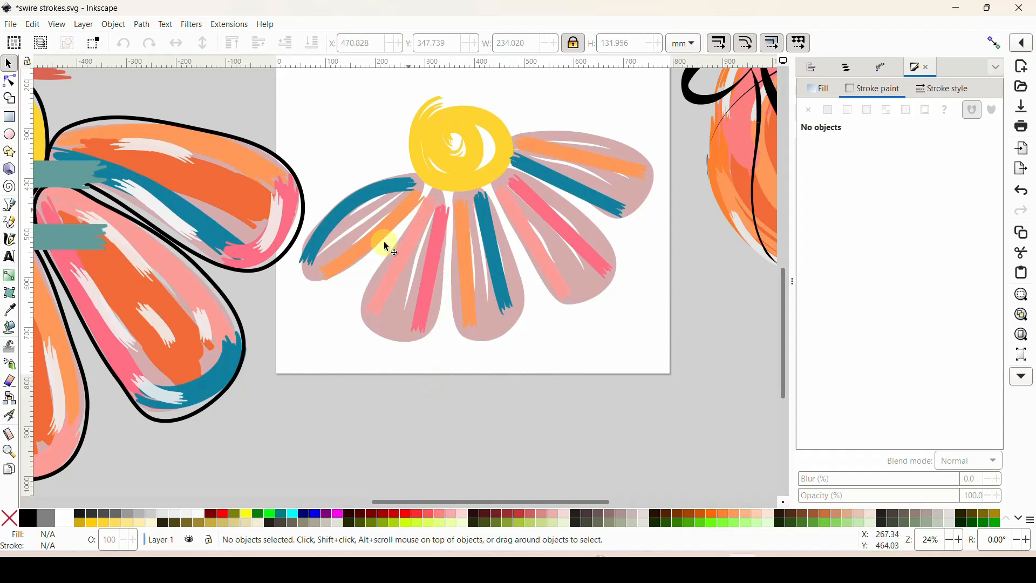
# - Bend the second petal's light pink and hot pink strokes outward to follow the petal's side edges
pyautogui.click(408, 262)
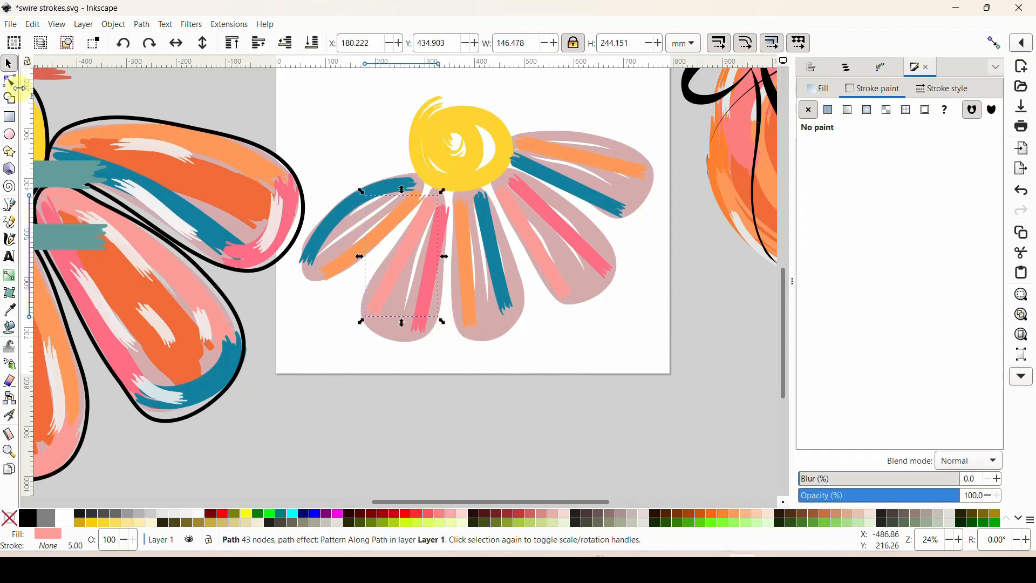
pyautogui.click(10, 82)
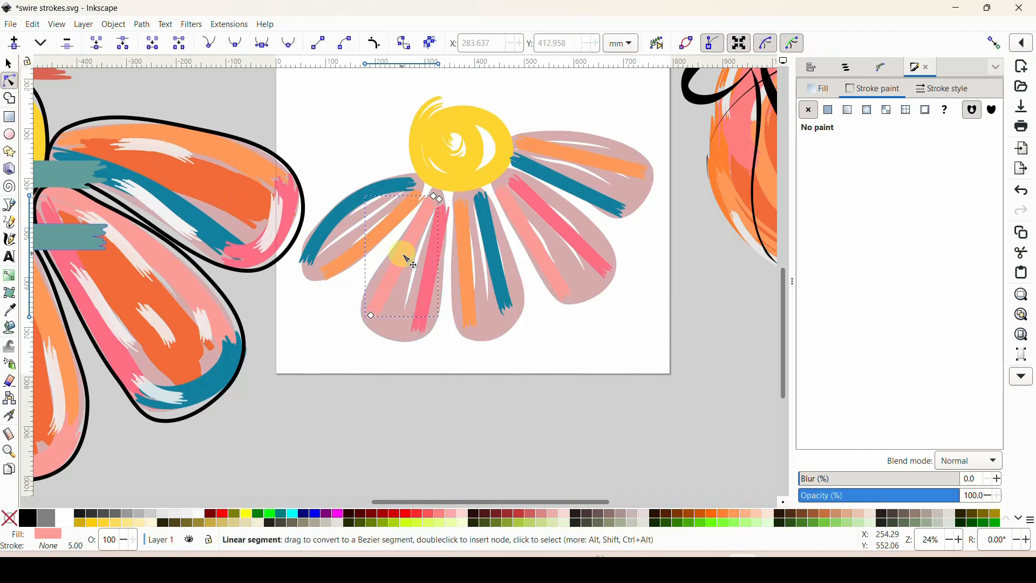
pyautogui.moveTo(408, 262); pyautogui.dragTo(400, 289)
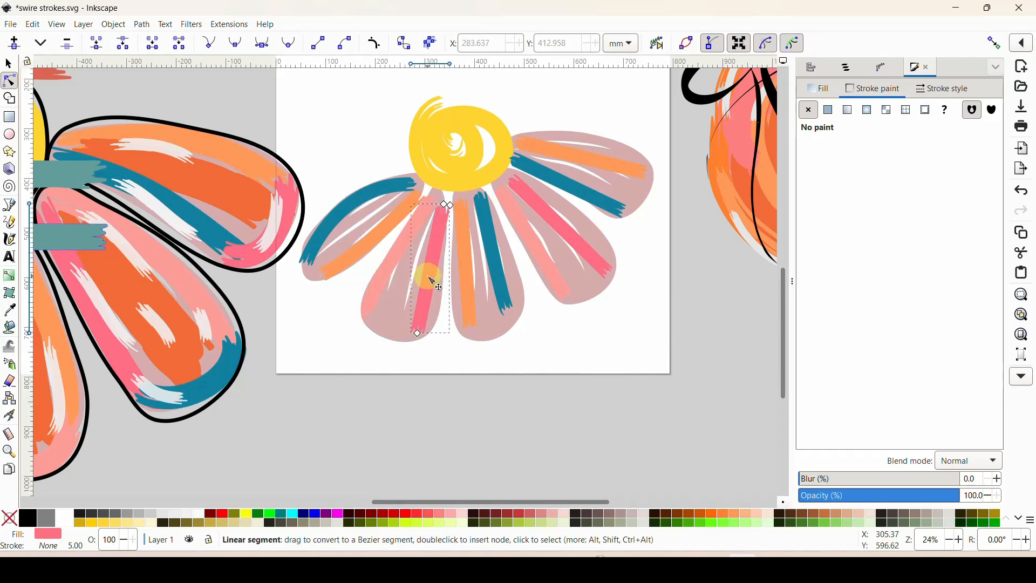
pyautogui.hotkey('ctrl', 'z')
# - Bend the middle petal's orange and teal strokes outward to follow the petal's left and right edges
pyautogui.click(470, 279)
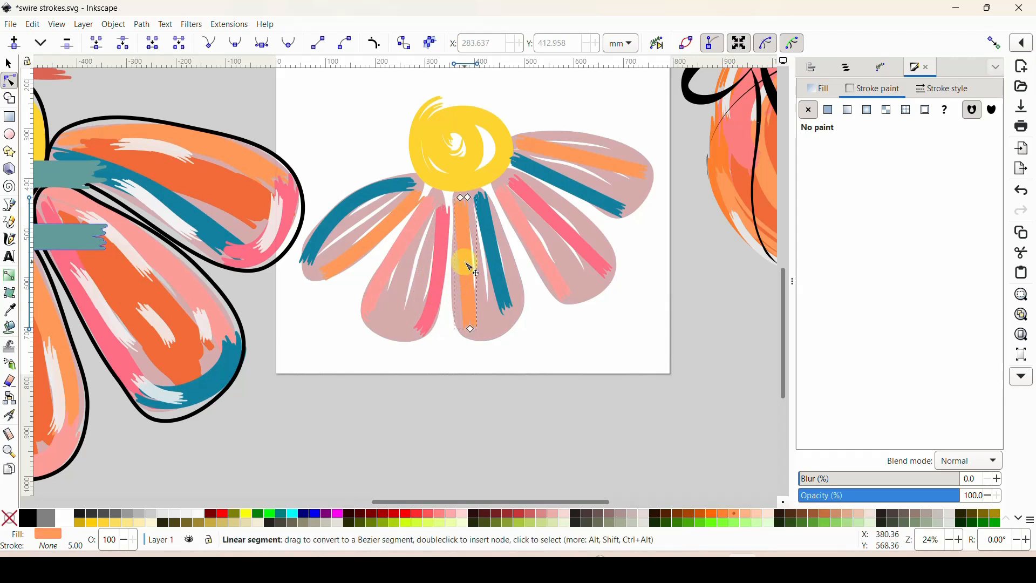
pyautogui.moveTo(462, 269); pyautogui.dragTo(458, 279)
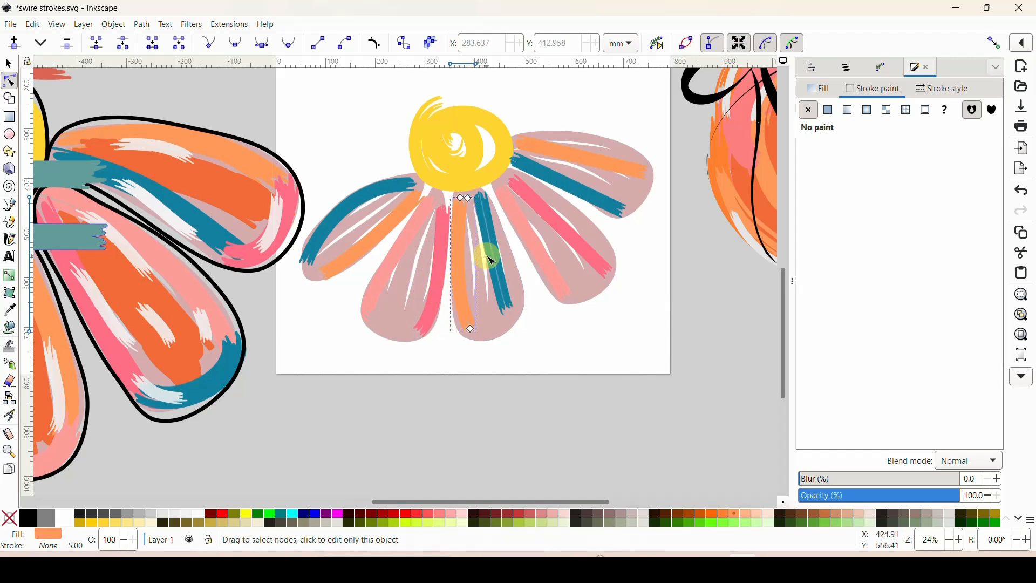
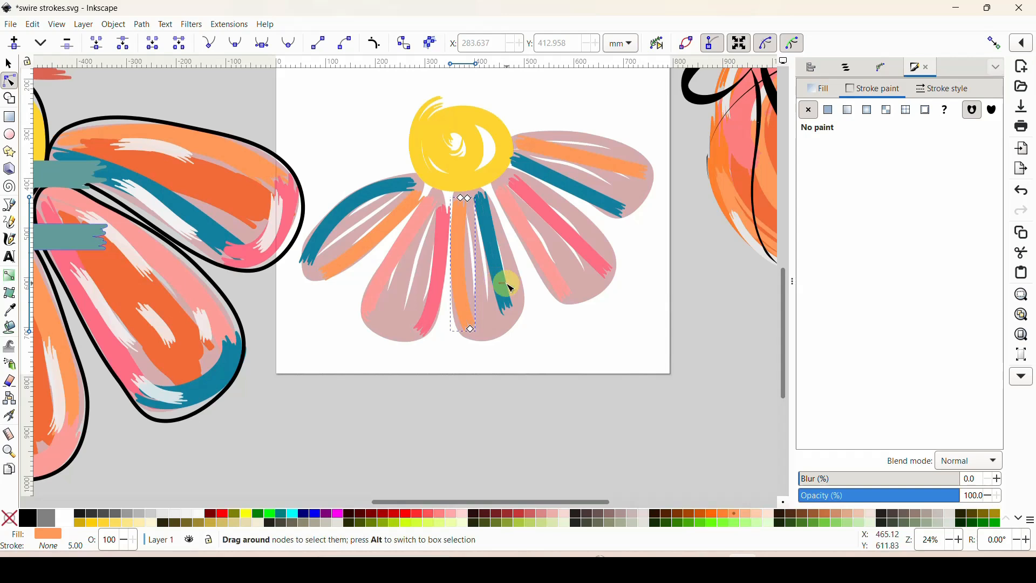
pyautogui.click(507, 286)
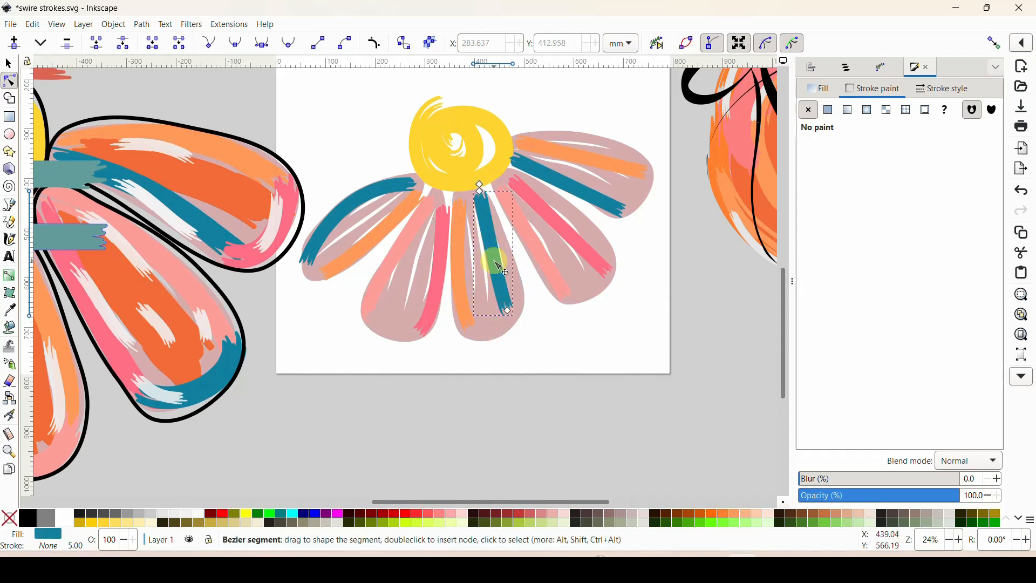
pyautogui.moveTo(493, 261); pyautogui.dragTo(514, 270)
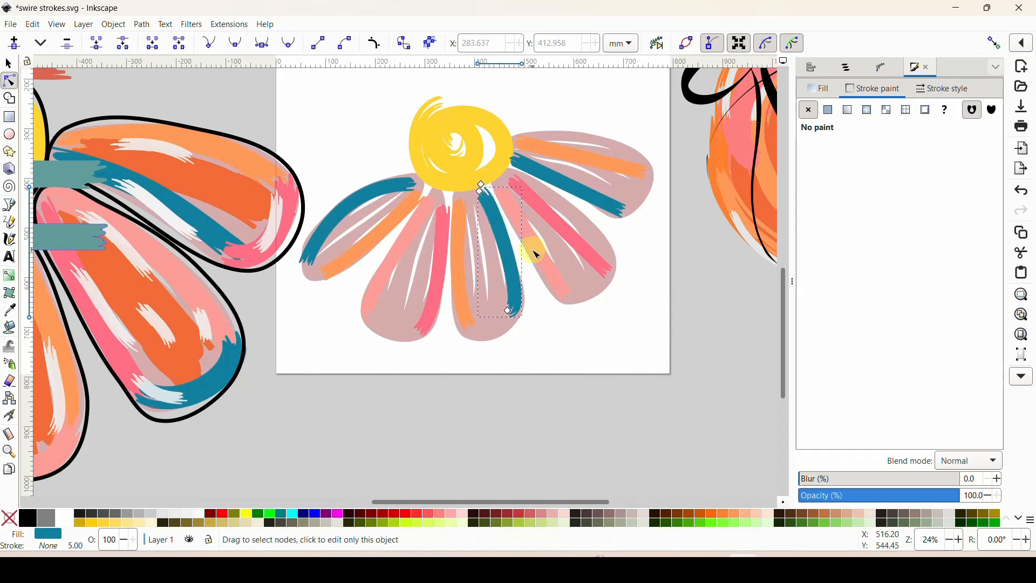
# - Bend the fourth petal's hot pink stroke and the rightmost petal's orange stroke outward along the petals' upper edges
pyautogui.click(567, 235)
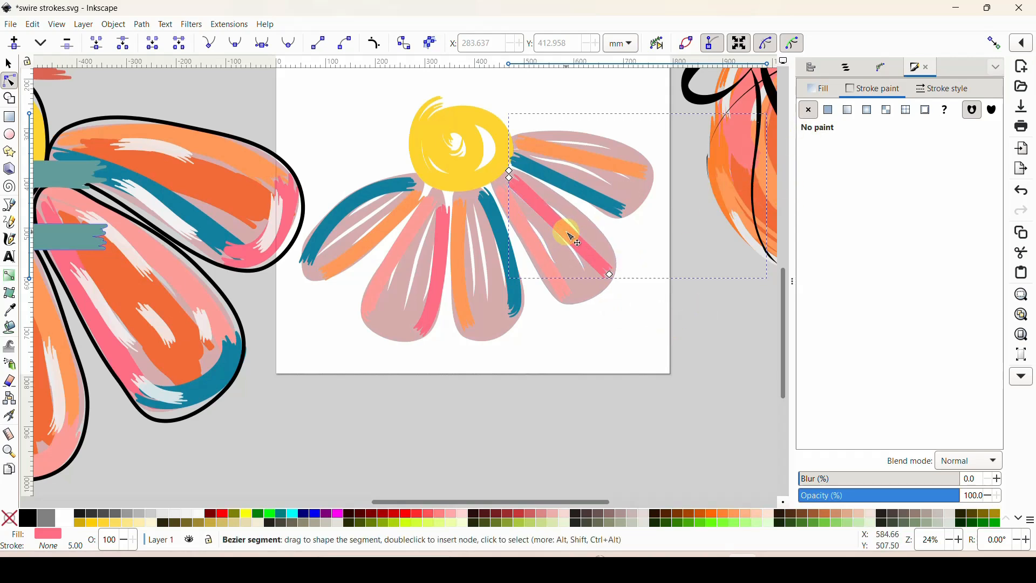
pyautogui.moveTo(569, 233); pyautogui.dragTo(579, 223)
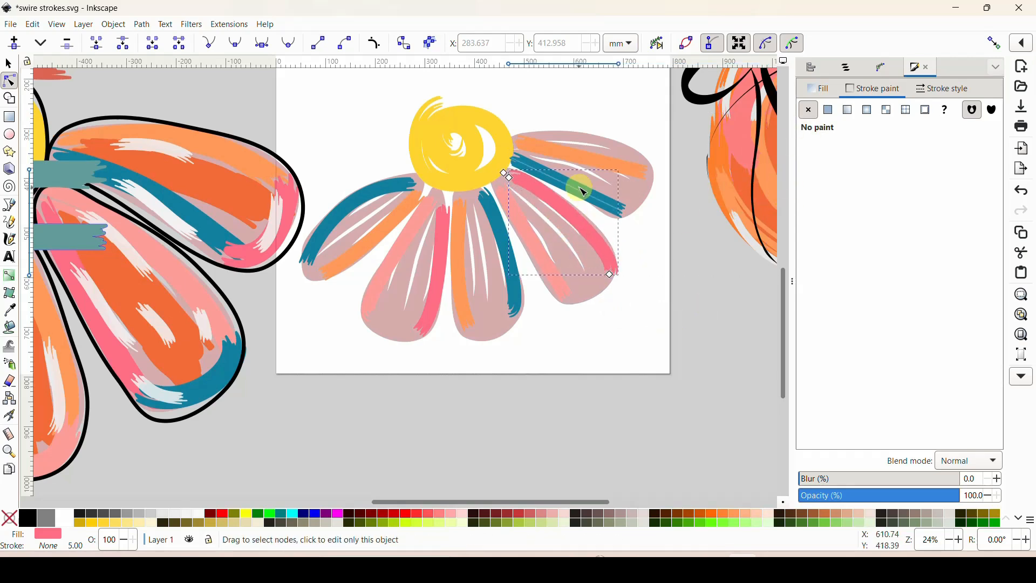
pyautogui.click(592, 162)
pyautogui.moveTo(590, 157); pyautogui.dragTo(599, 145)
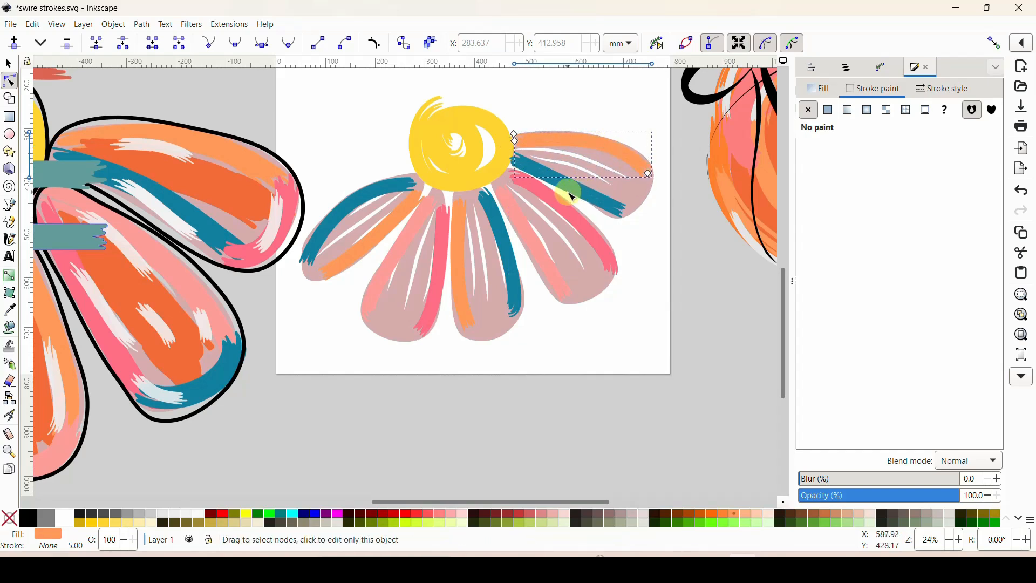
# - Move the inner end of the rightmost petal's teal stroke up slightly and curve the stroke into the petal
pyautogui.click(592, 201)
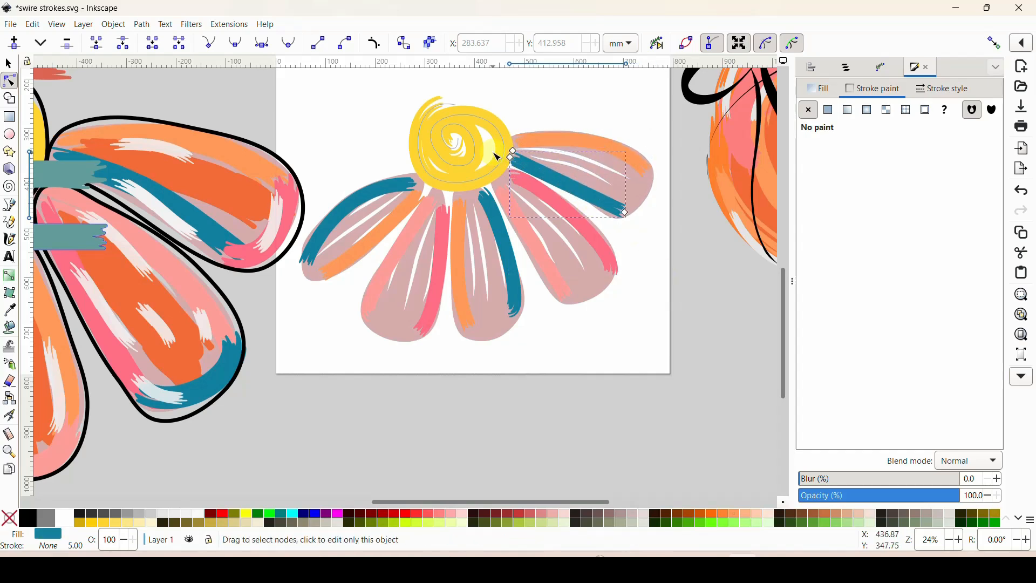
pyautogui.moveTo(511, 158); pyautogui.dragTo(522, 154)
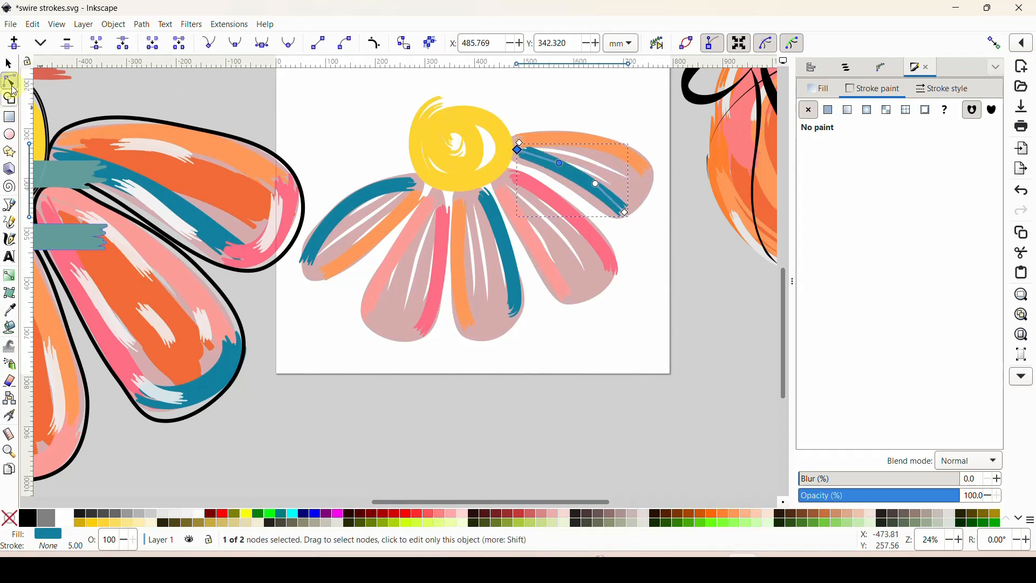
pyautogui.click(8, 64)
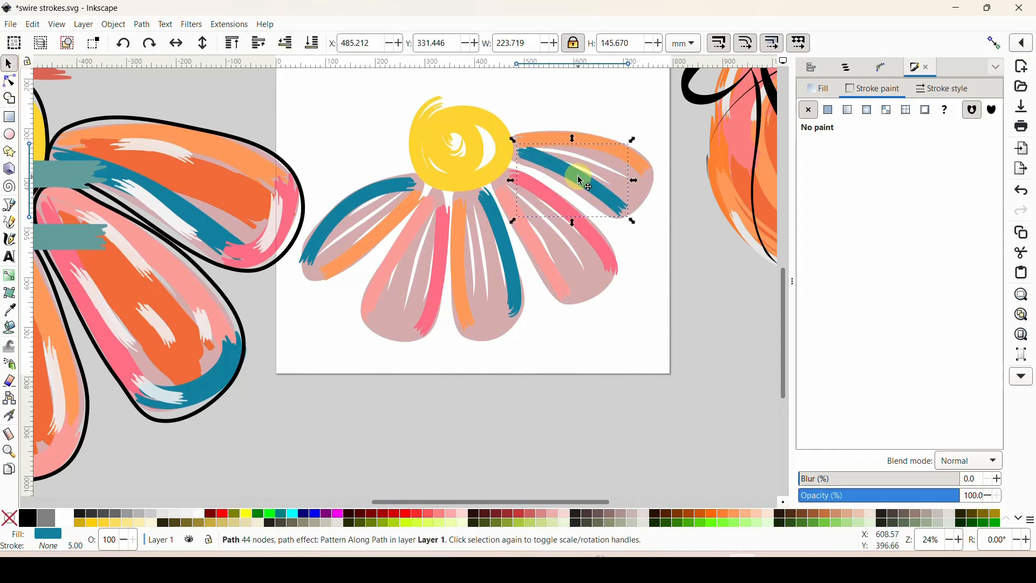
# - Shift the rightmost petal's teal stroke slightly down and left, and draw curved freehand teal strokes around the tips of all five petals
pyautogui.moveTo(578, 174); pyautogui.dragTo(574, 181)
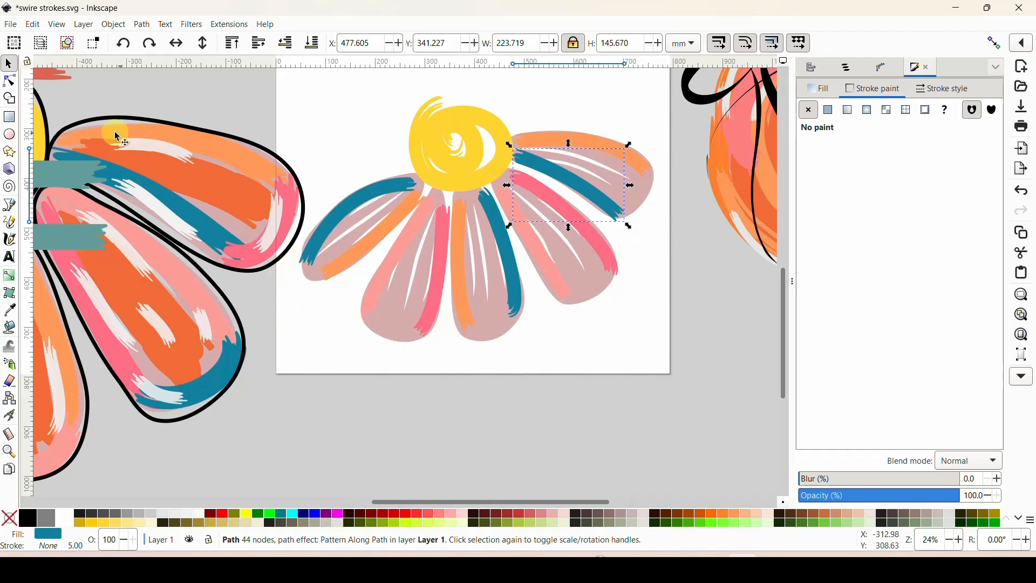
pyautogui.click(10, 223)
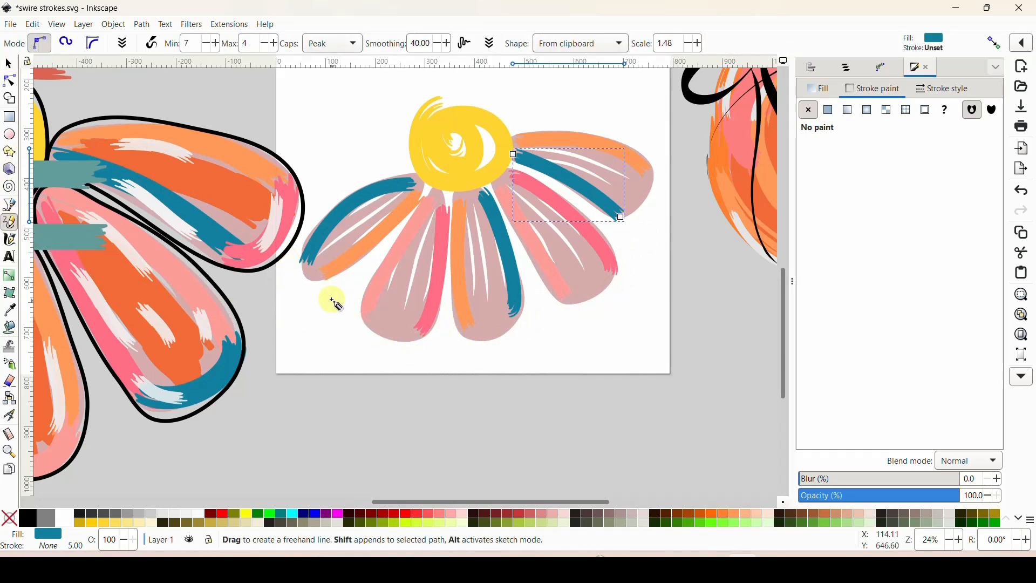
pyautogui.moveTo(305, 272)
pyautogui.mouseDown()
pyautogui.moveTo(309, 245)
pyautogui.moveTo(313, 272)
pyautogui.moveTo(400, 335)
pyautogui.moveTo(426, 324)
pyautogui.moveTo(473, 333)
pyautogui.moveTo(608, 270)
pyautogui.moveTo(631, 171)
pyautogui.mouseUp()
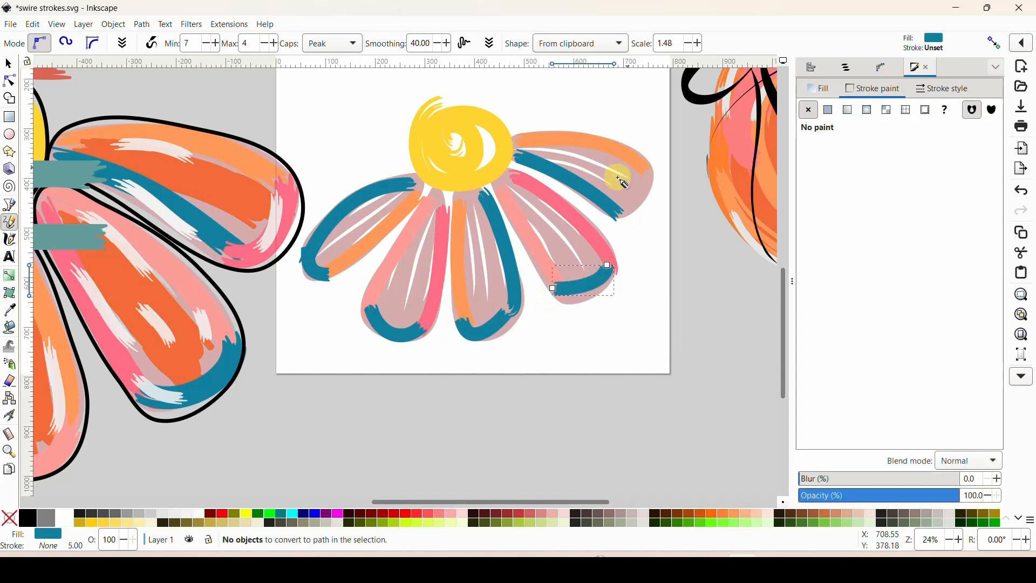
pyautogui.moveTo(613, 208); pyautogui.dragTo(646, 177)
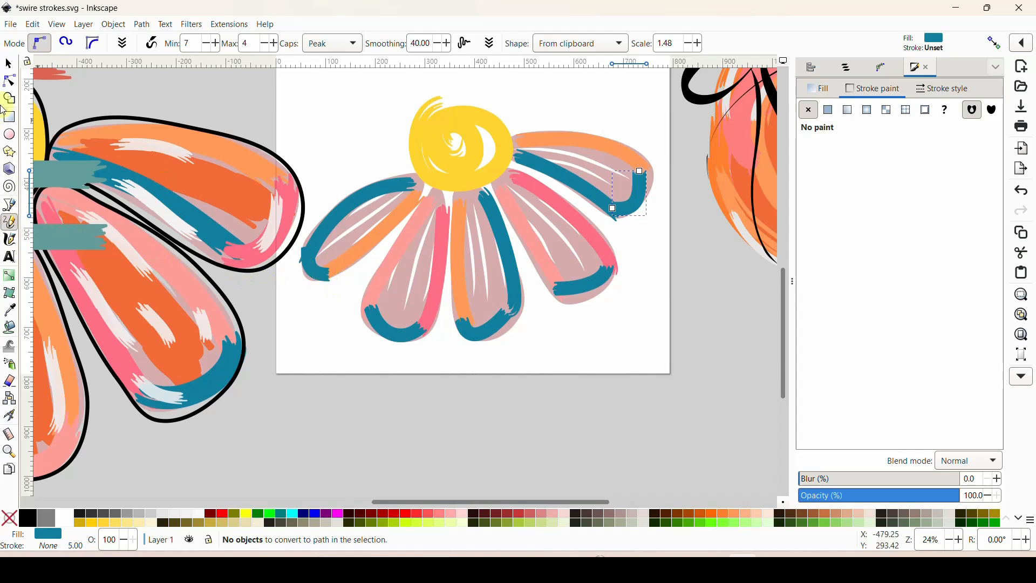
# - Recolour the leftmost petal's tip stroke with the hot pink sampled from a neighbouring petal stroke
pyautogui.click(7, 64)
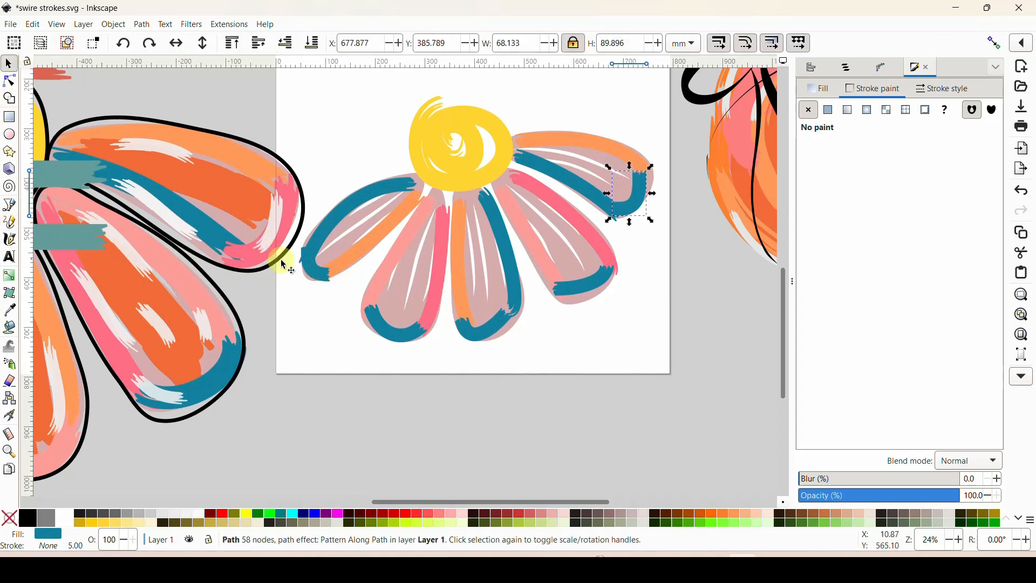
pyautogui.click(313, 267)
pyautogui.click(9, 310)
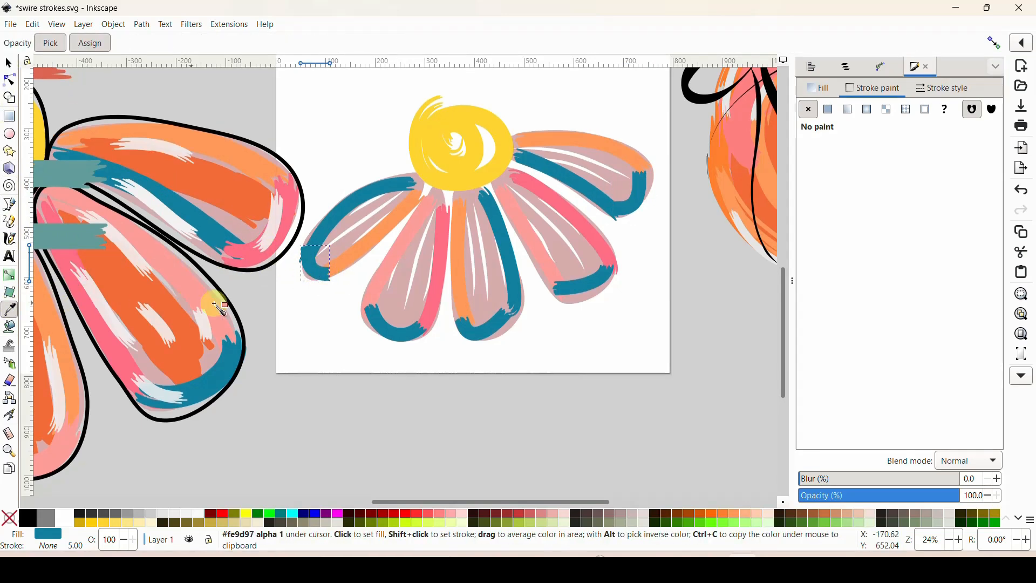
pyautogui.click(439, 309)
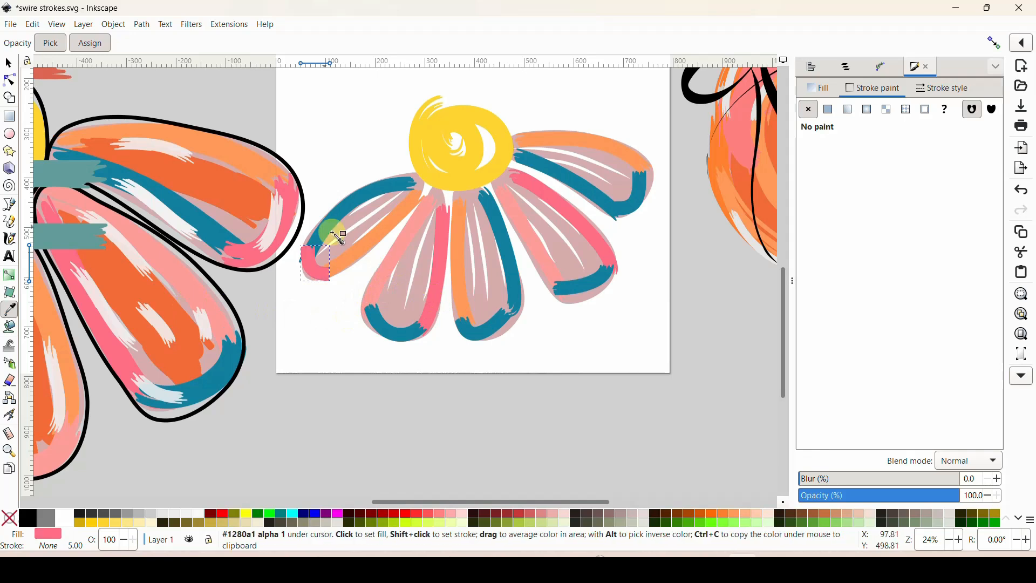
# - Recolour the second petal's tip stroke with the light orange sampled from the leftmost petal's lower stroke
pyautogui.click(11, 66)
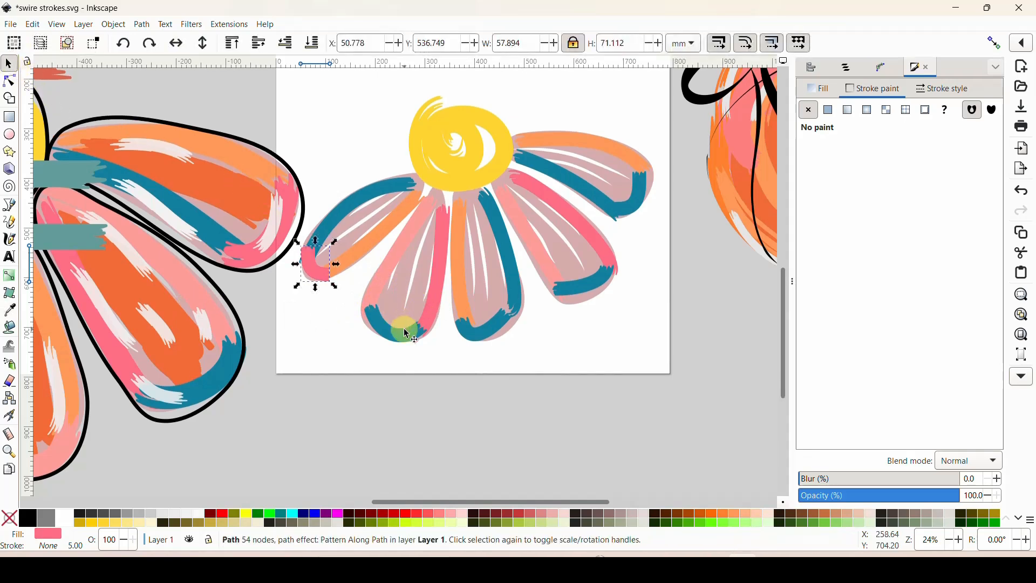
pyautogui.click(399, 326)
pyautogui.click(10, 311)
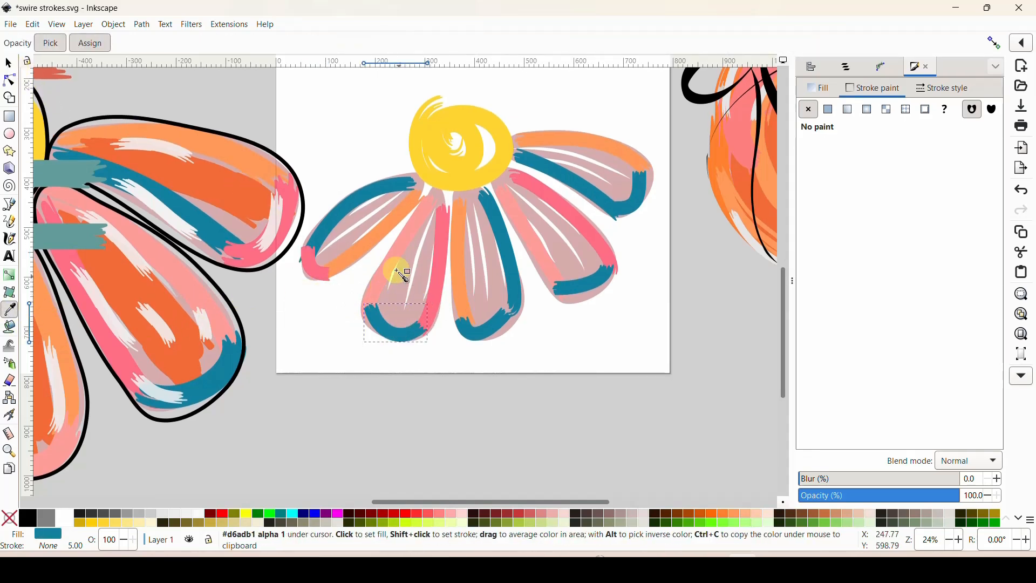
pyautogui.moveTo(363, 249); pyautogui.dragTo(366, 250)
# - Recolour the middle petal's tip stroke with the light pink sampled from the second petal
pyautogui.click(8, 64)
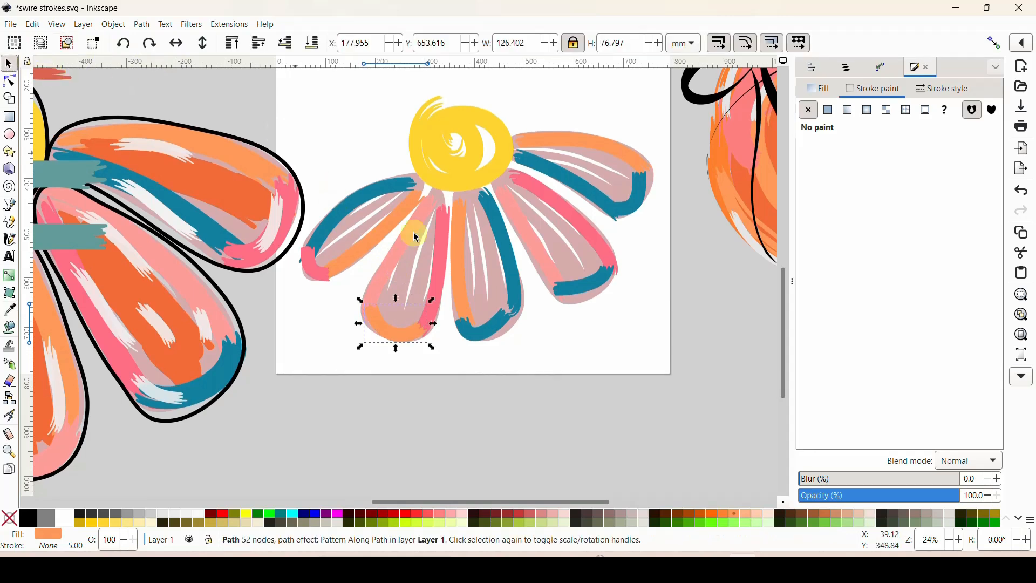
pyautogui.click(488, 334)
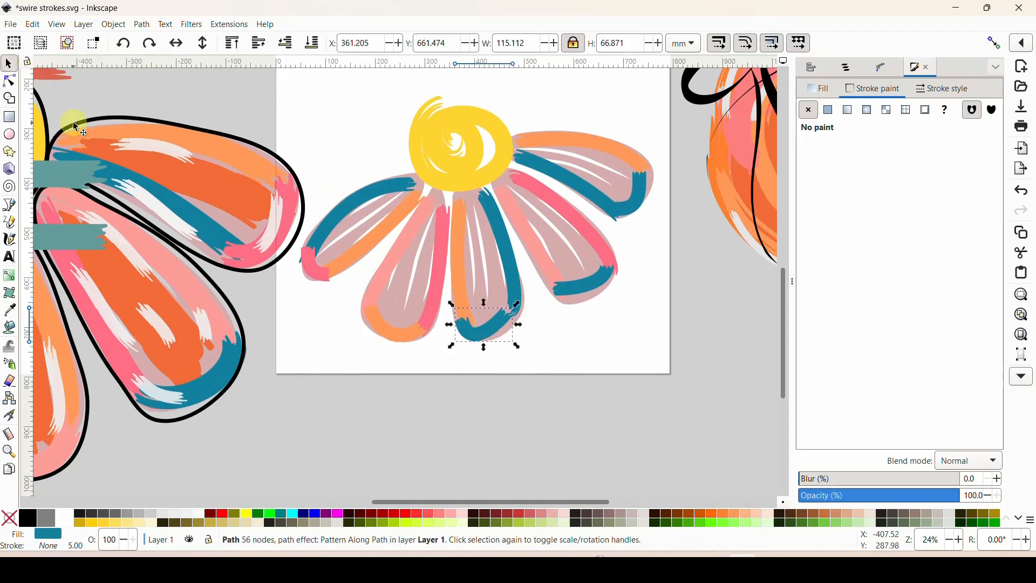
pyautogui.click(10, 313)
pyautogui.moveTo(386, 274); pyautogui.dragTo(387, 275)
# - Recolour the fourth petal's tip stroke with the light orange sampled from the reference flower
pyautogui.press('s')
pyautogui.click(591, 277)
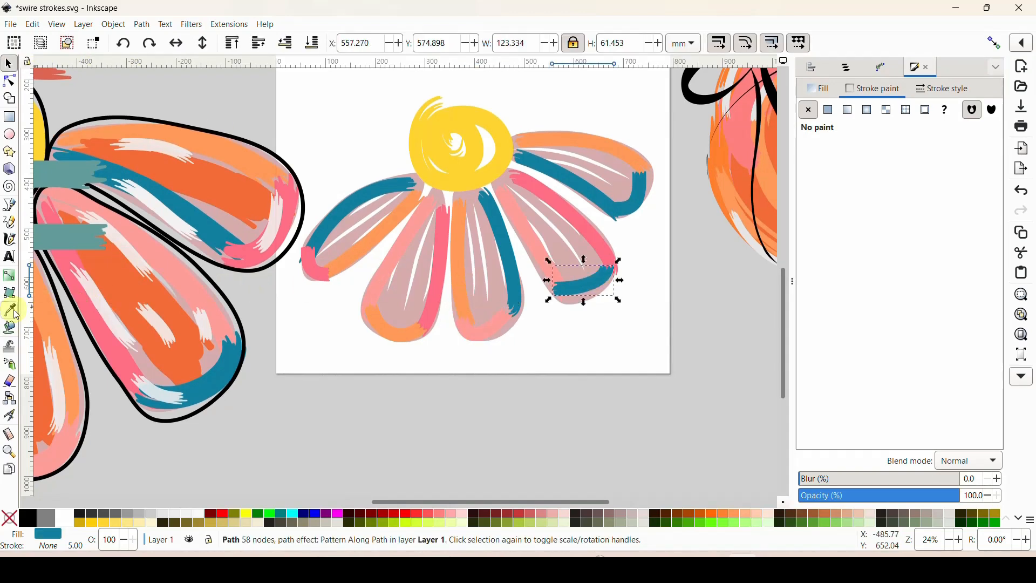
pyautogui.press('d')
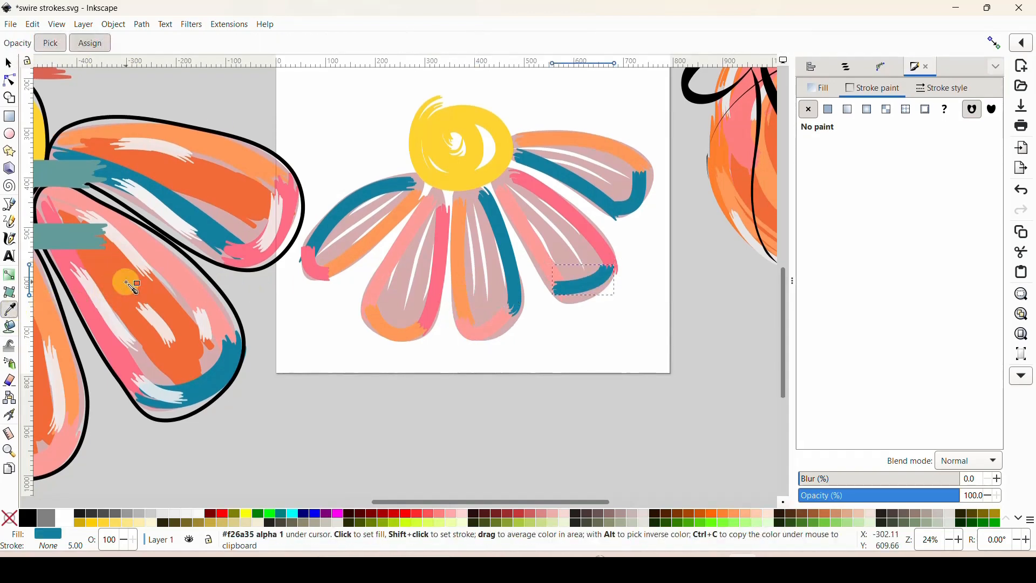
pyautogui.click(258, 163)
# - Recolour the rightmost petal's tip stroke with the reference flower's hot pink and clear the selection
pyautogui.click(8, 64)
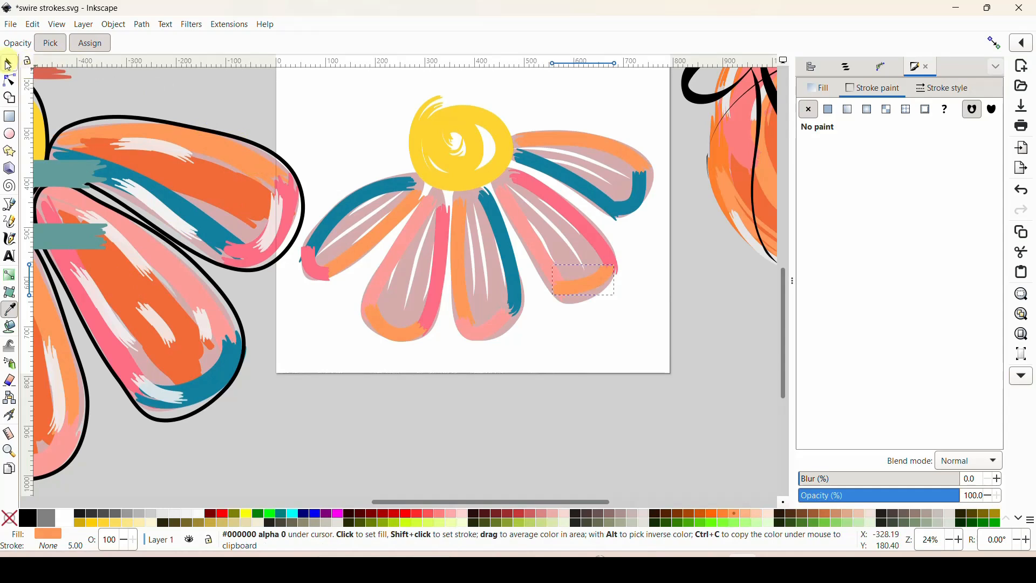
pyautogui.click(643, 203)
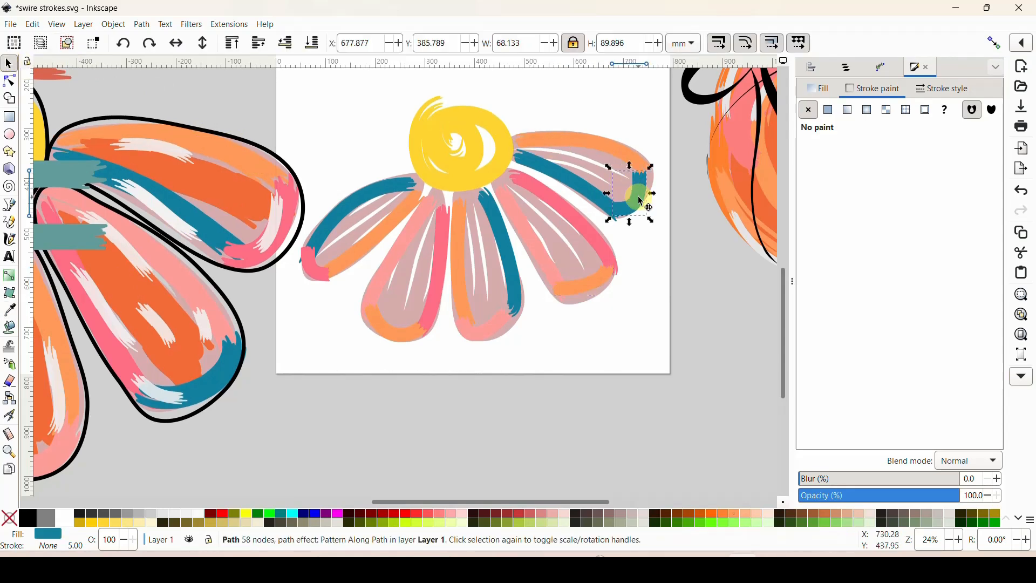
pyautogui.click(10, 310)
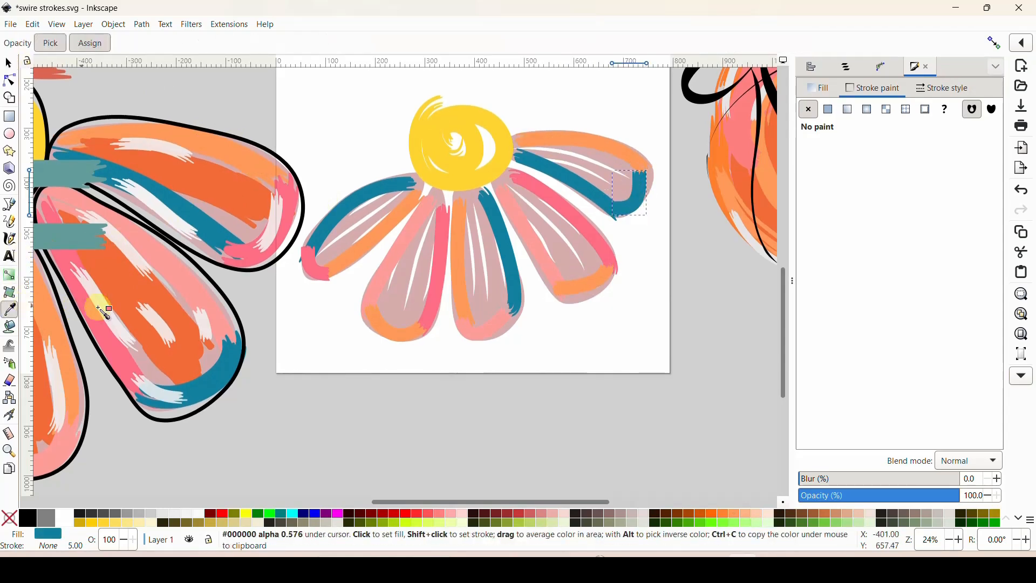
pyautogui.click(100, 321)
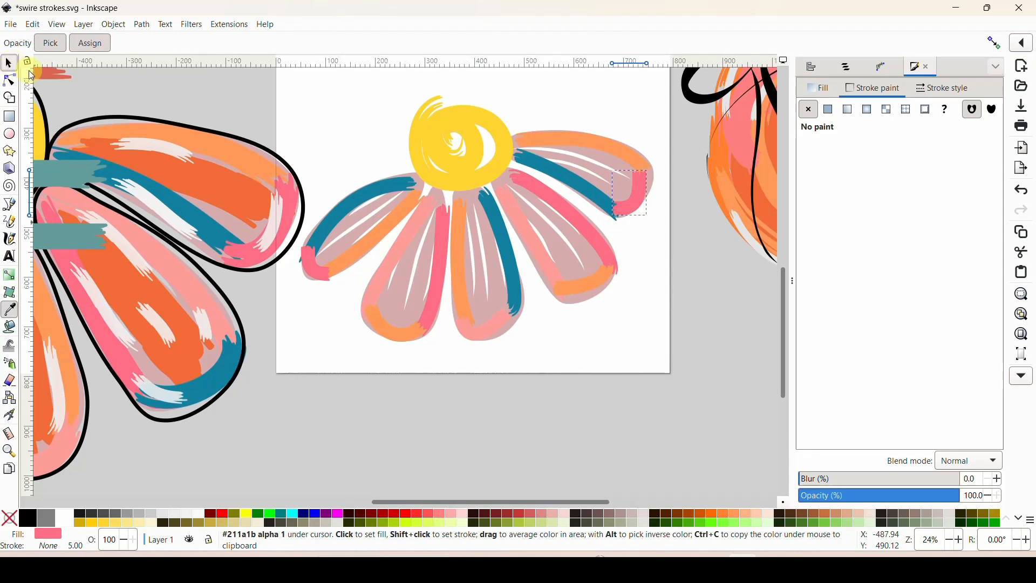
pyautogui.click(8, 64)
pyautogui.click(432, 415)
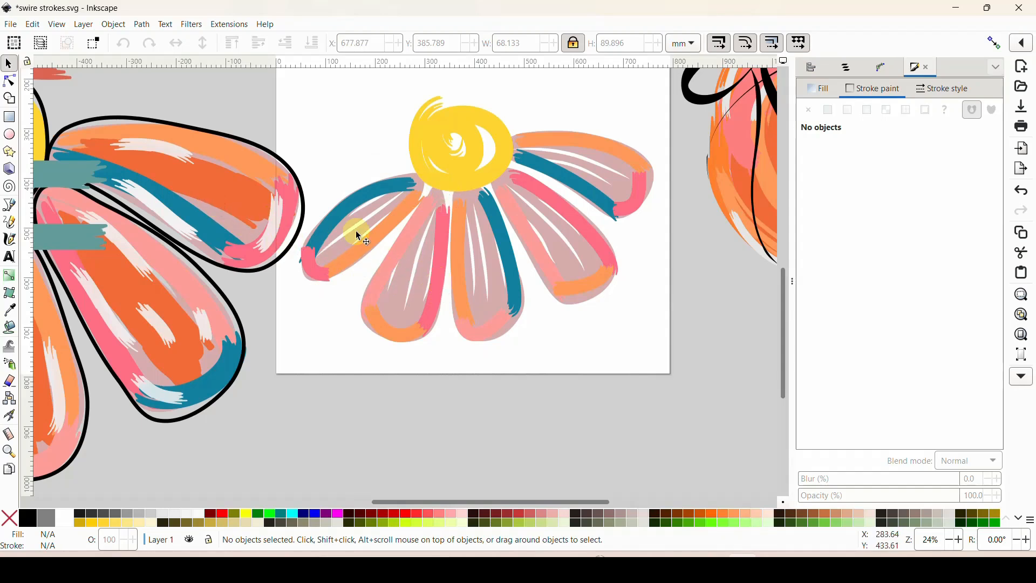
# - Draw a straight Pen stroke through the leftmost petal from centre to tip and colour it with the reference flower's dark orange
pyautogui.click(10, 205)
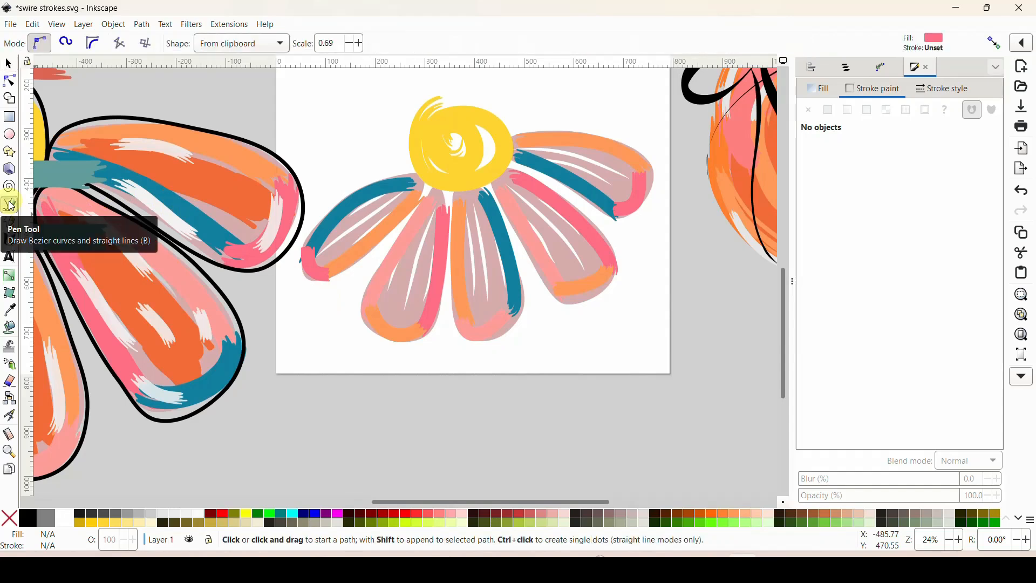
pyautogui.click(416, 186)
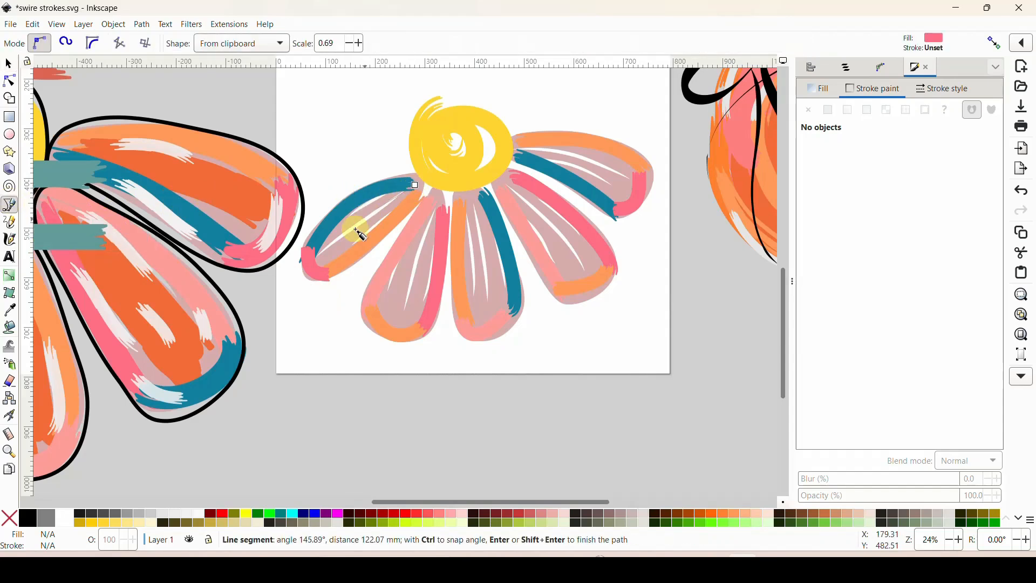
pyautogui.click(314, 269)
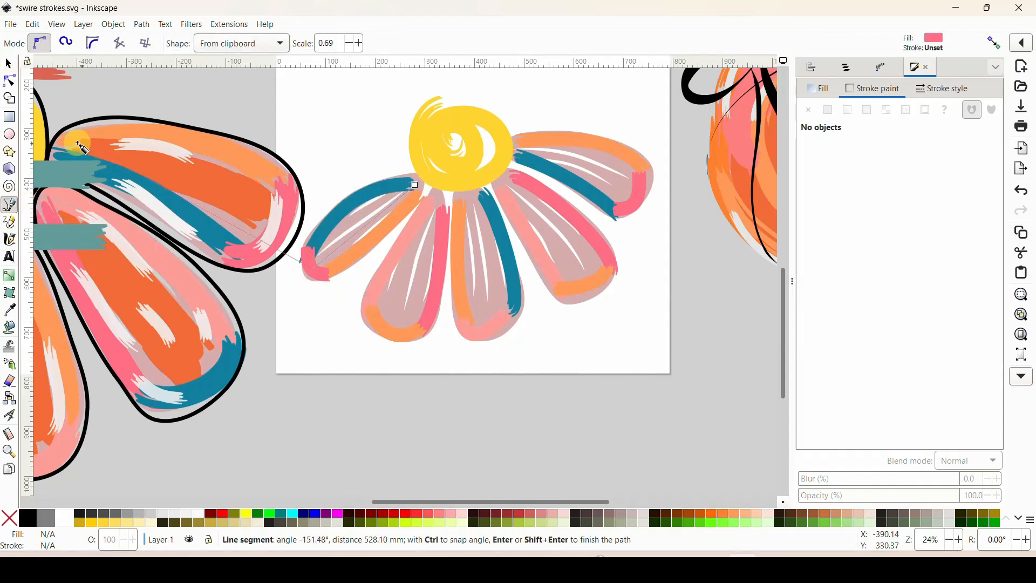
pyautogui.click(9, 64)
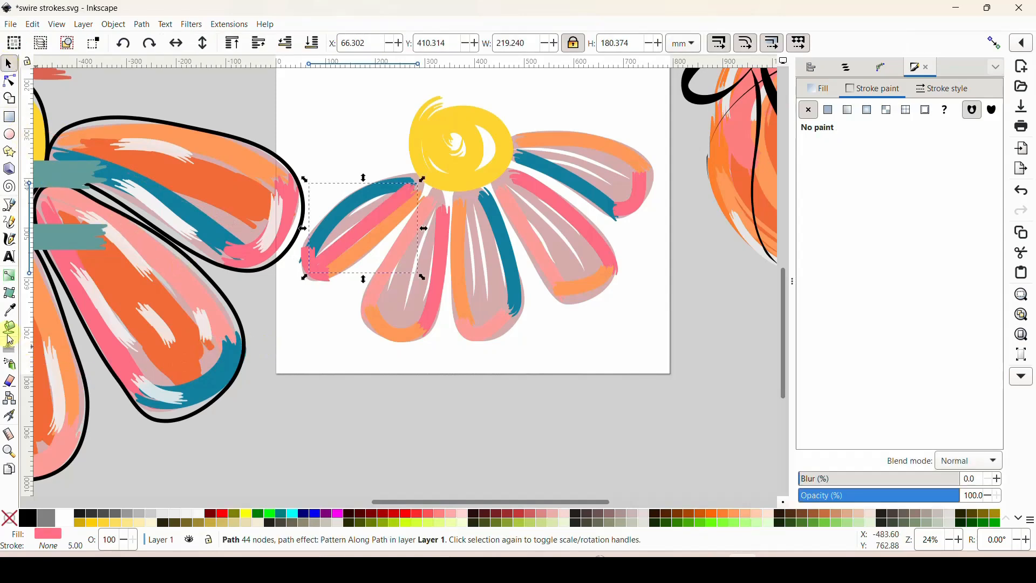
pyautogui.click(10, 316)
pyautogui.click(116, 295)
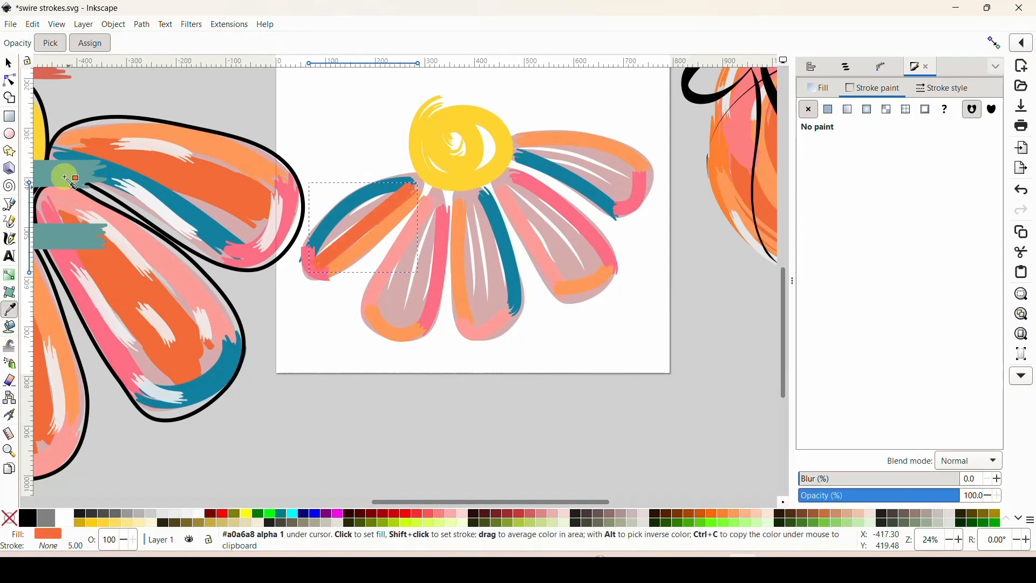
# - Widen the leftmost petal's dark orange stroke and set it behind the edge strokes, shifted slightly up and left
pyautogui.click(10, 81)
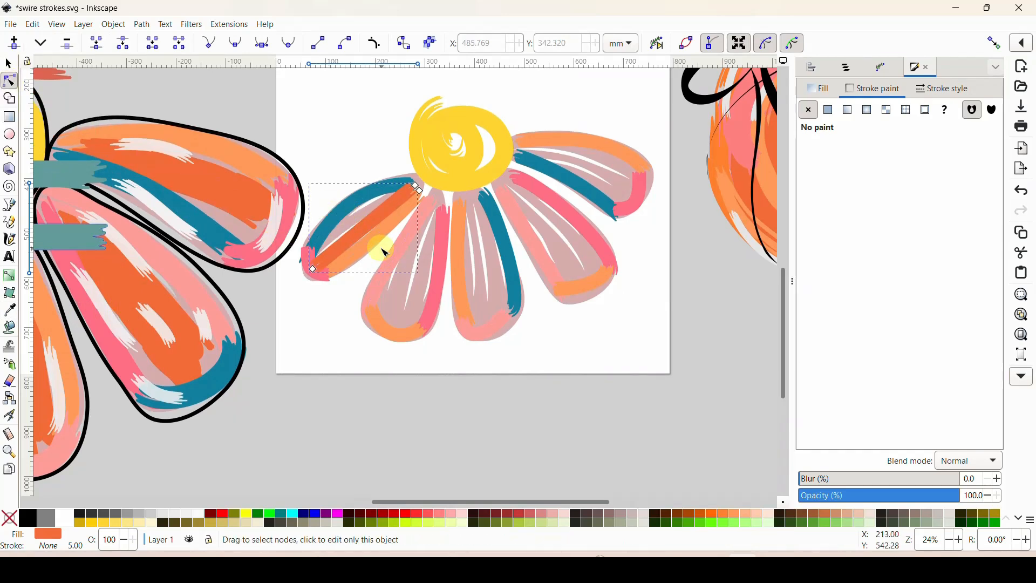
pyautogui.moveTo(428, 201); pyautogui.dragTo(430, 204)
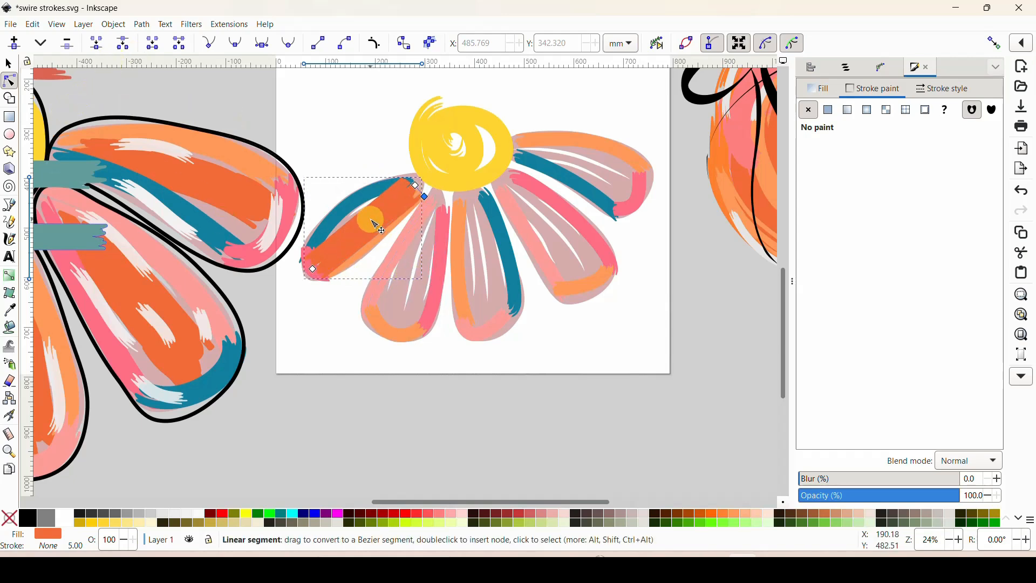
pyautogui.click(9, 64)
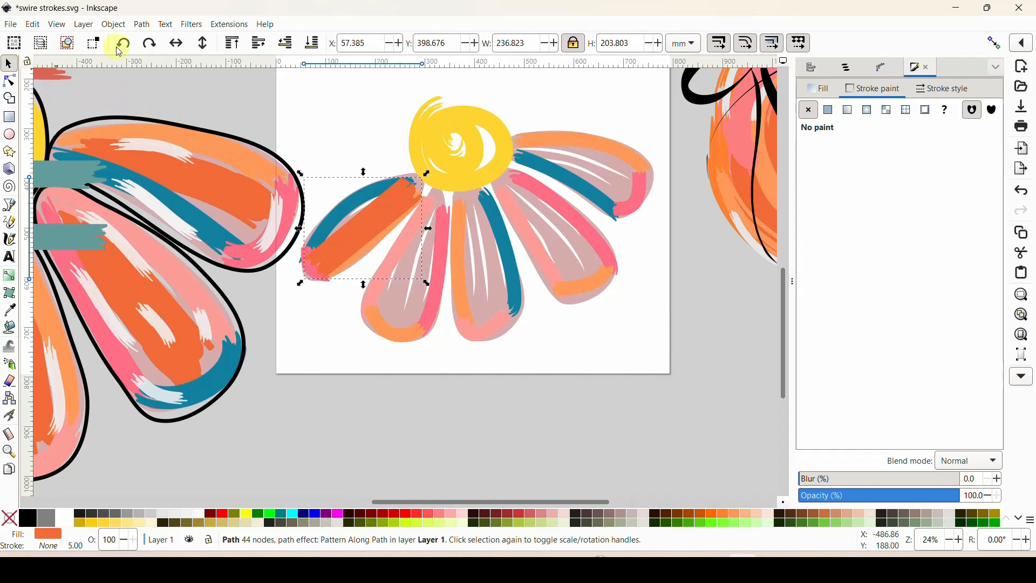
pyautogui.click(290, 44)
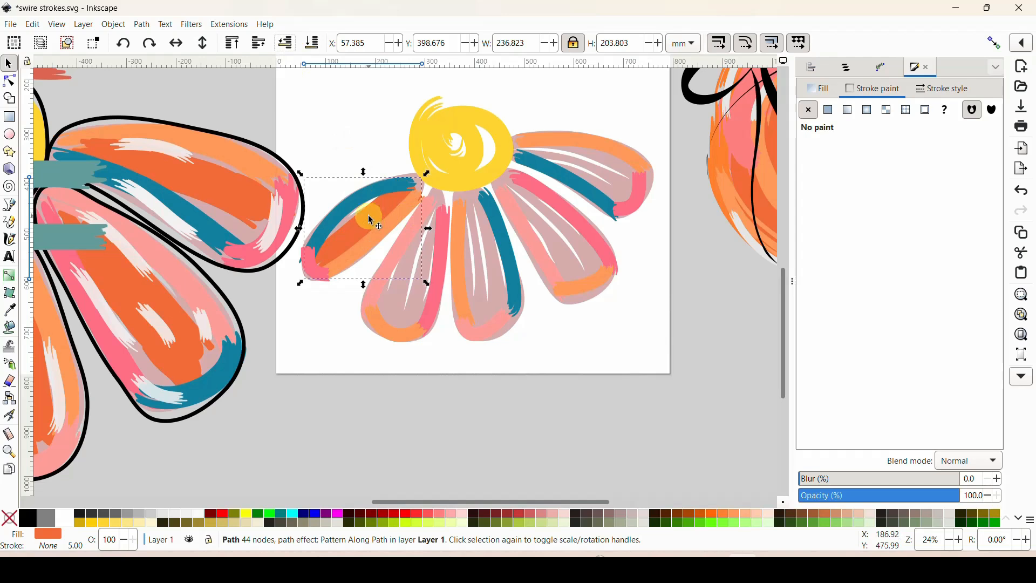
pyautogui.moveTo(370, 221); pyautogui.dragTo(364, 217)
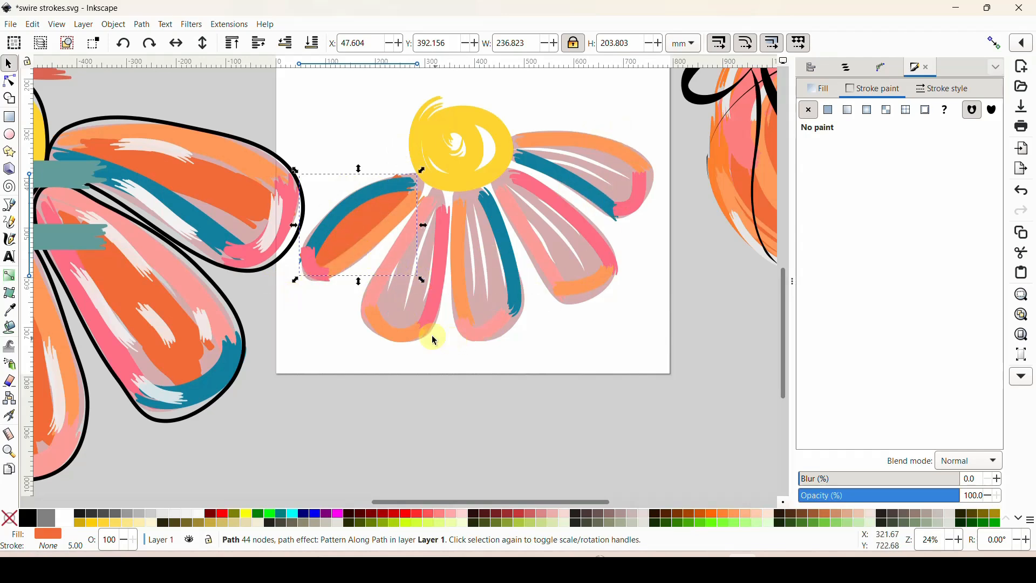
# - Duplicate the dark orange stroke into the second petal and rotate it to follow that petal's direction
pyautogui.rightClick(359, 225)
pyautogui.click(351, 296)
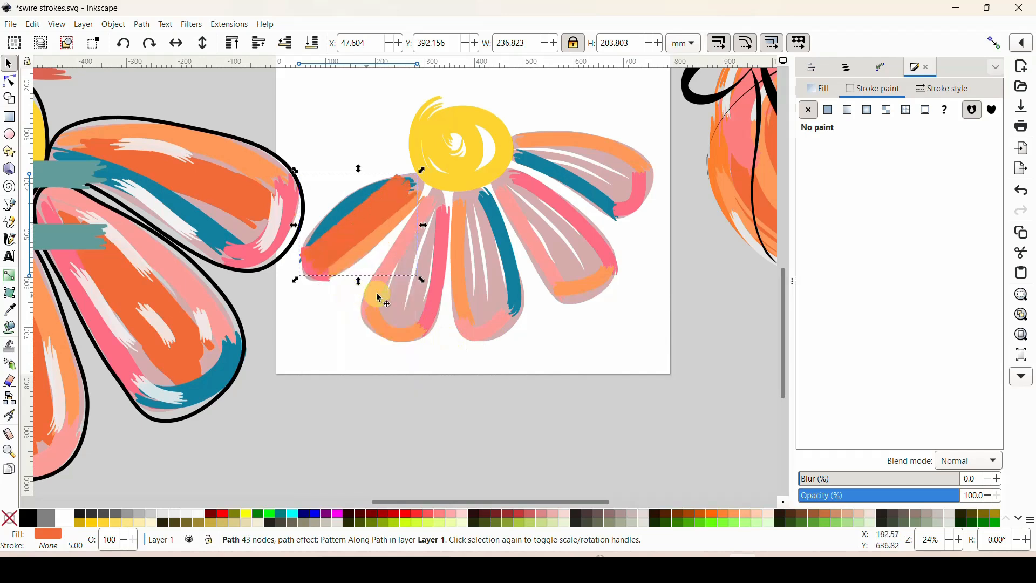
pyautogui.moveTo(359, 224); pyautogui.dragTo(406, 269)
pyautogui.click(427, 251)
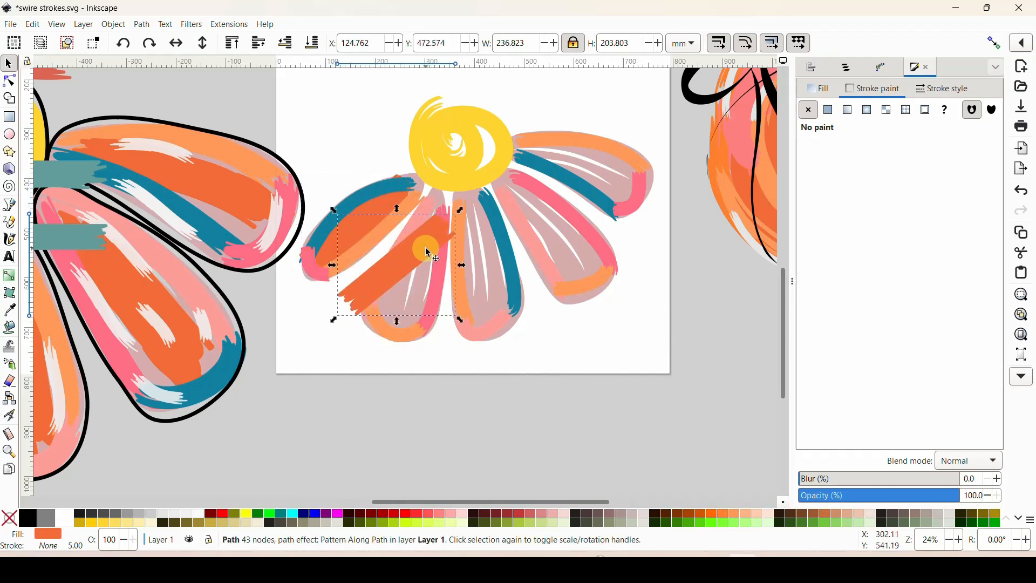
pyautogui.moveTo(462, 209)
pyautogui.mouseDown()
pyautogui.moveTo(436, 184)
pyautogui.moveTo(436, 194)
pyautogui.mouseUp()
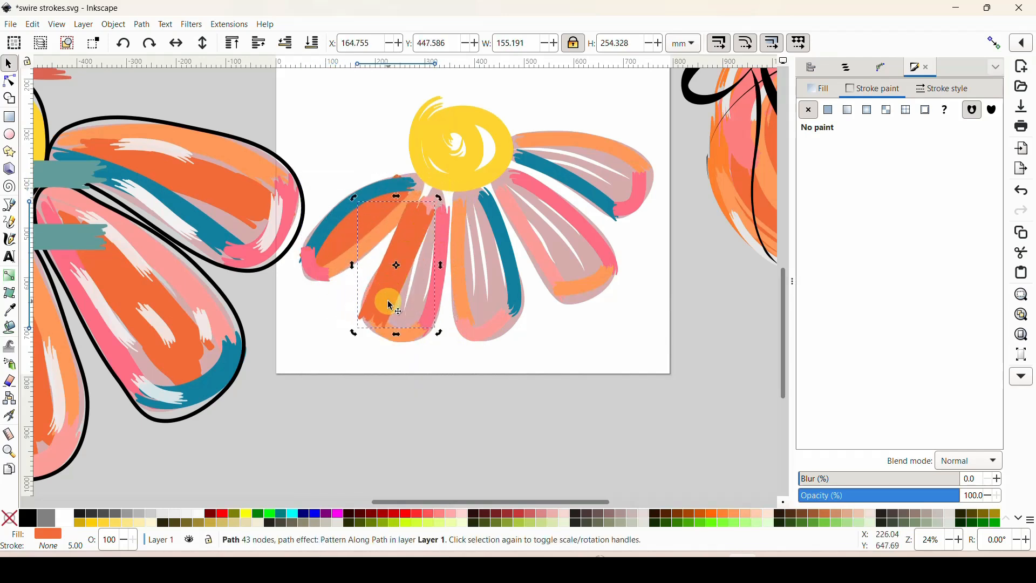
pyautogui.moveTo(389, 302); pyautogui.dragTo(405, 306)
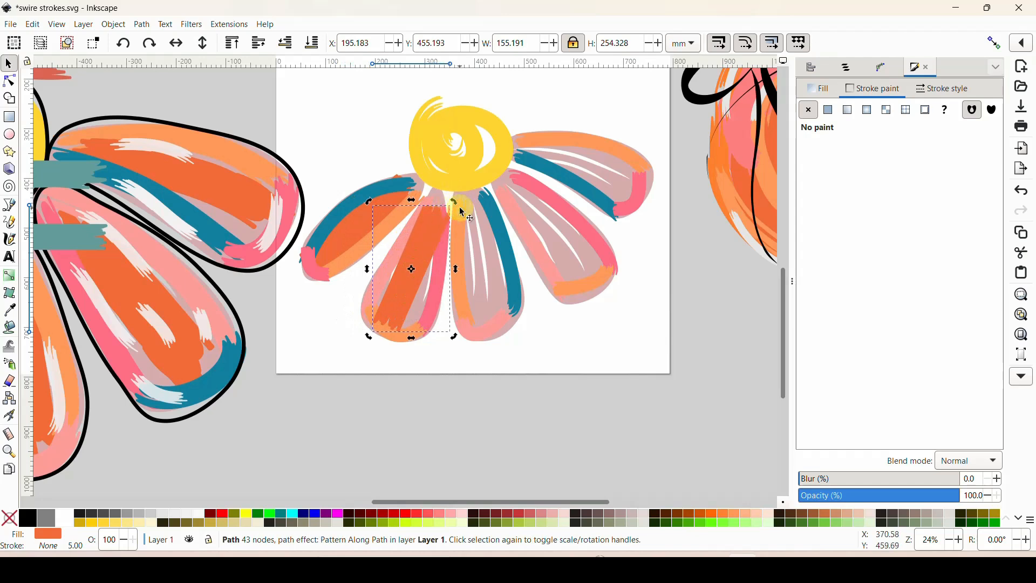
pyautogui.moveTo(455, 202); pyautogui.dragTo(448, 200)
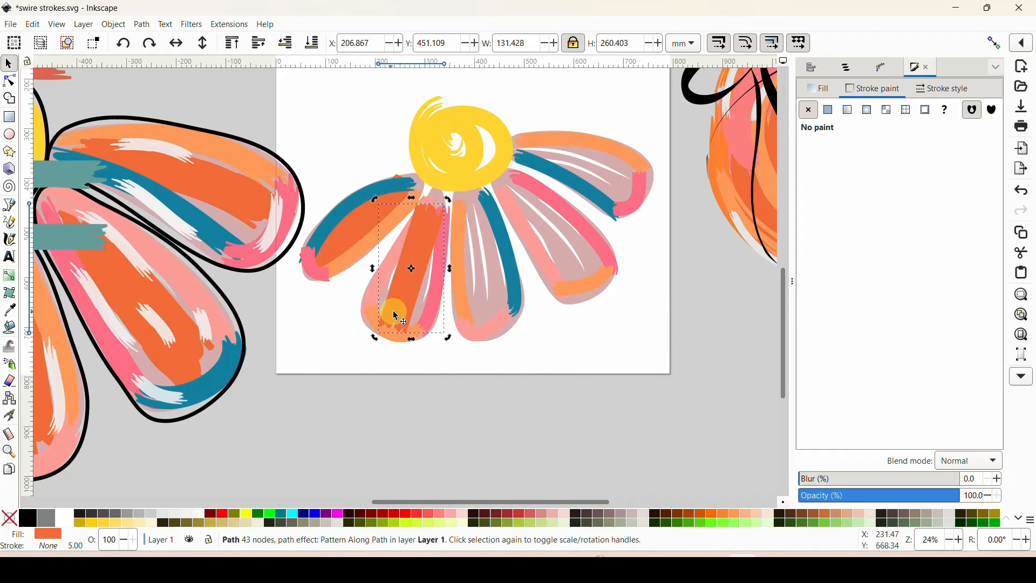
# - Place another duplicate of the dark orange stroke in the middle petal and rotate it to fit between the edge strokes
pyautogui.moveTo(394, 306); pyautogui.dragTo(464, 294)
pyautogui.rightClick(402, 313)
pyautogui.click(410, 105)
pyautogui.moveTo(434, 335); pyautogui.dragTo(467, 353)
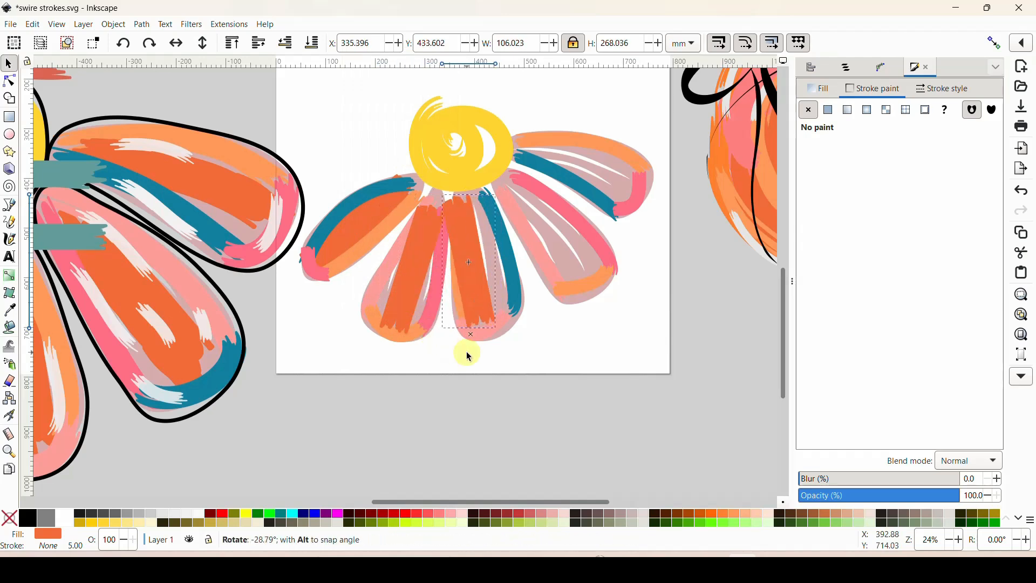
pyautogui.moveTo(472, 307); pyautogui.dragTo(498, 306)
# - Place duplicates of the dark orange stroke in the fourth and rightmost petals, rotated to fit, and shrink the rightmost one to about 234 mm wide
pyautogui.rightClick(497, 306)
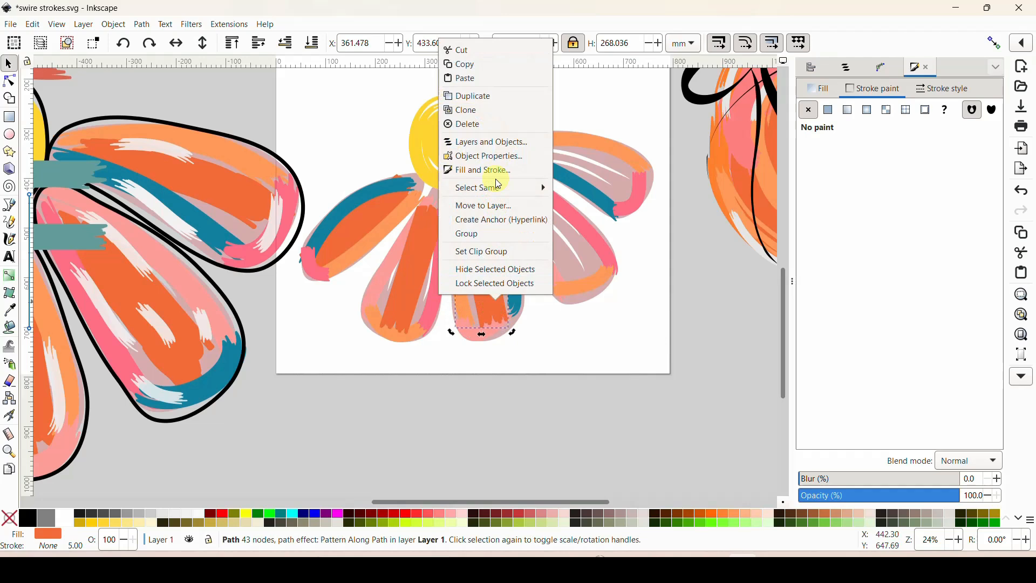
pyautogui.click(481, 98)
pyautogui.moveTo(646, 227); pyautogui.dragTo(666, 199)
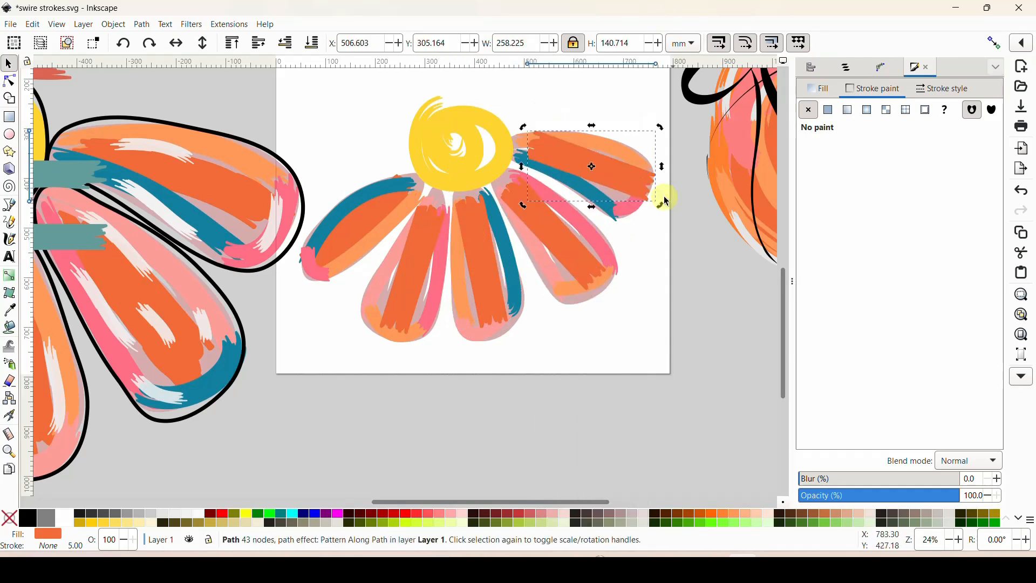
pyautogui.click(632, 192)
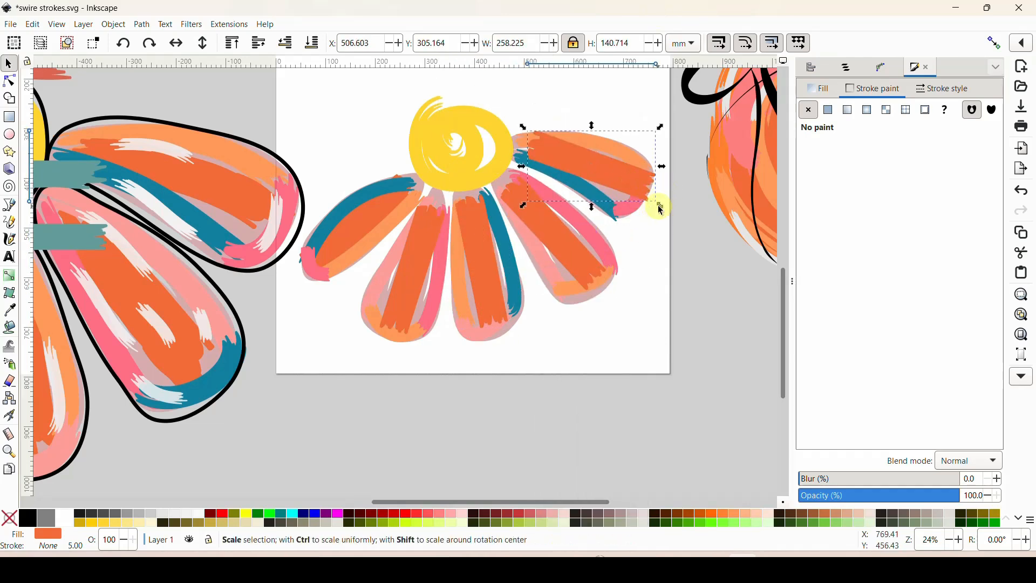
pyautogui.moveTo(660, 208); pyautogui.dragTo(647, 202)
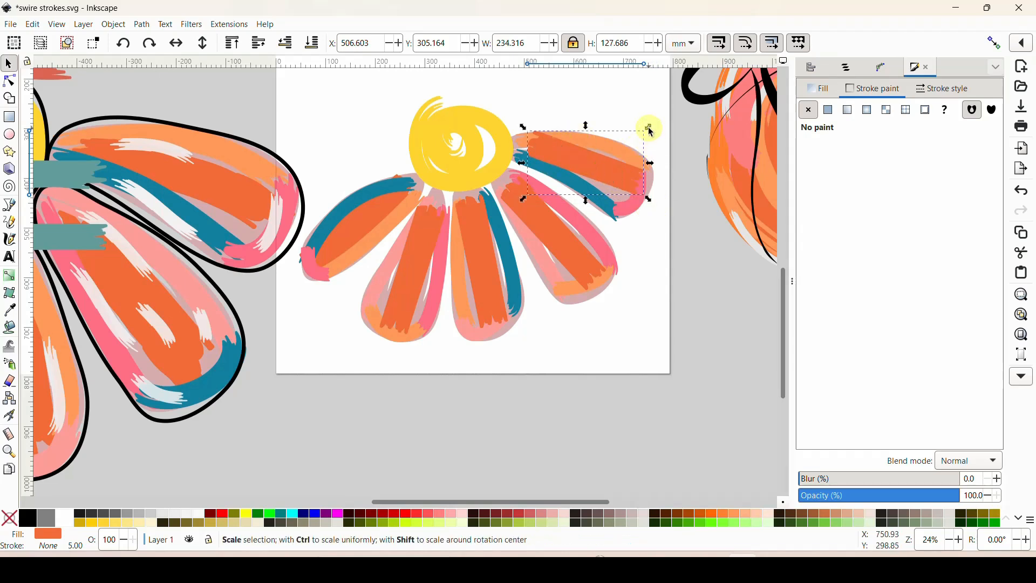
pyautogui.click(602, 170)
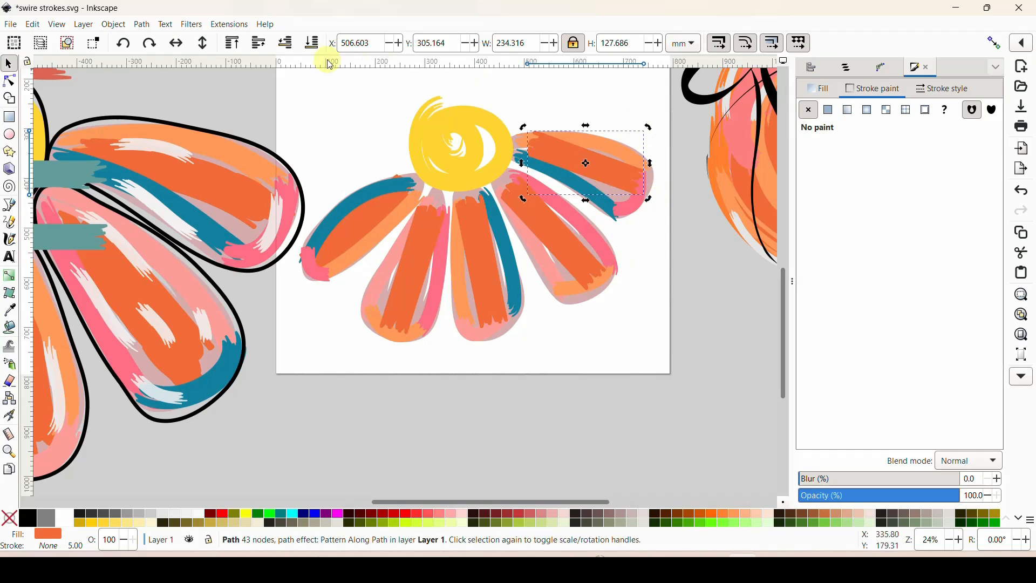
# - Lower the dark orange strokes in the rightmost, fourth, middle and second petals behind their edge and tip strokes
pyautogui.click(286, 45)
pyautogui.click(287, 45)
pyautogui.click(287, 45)
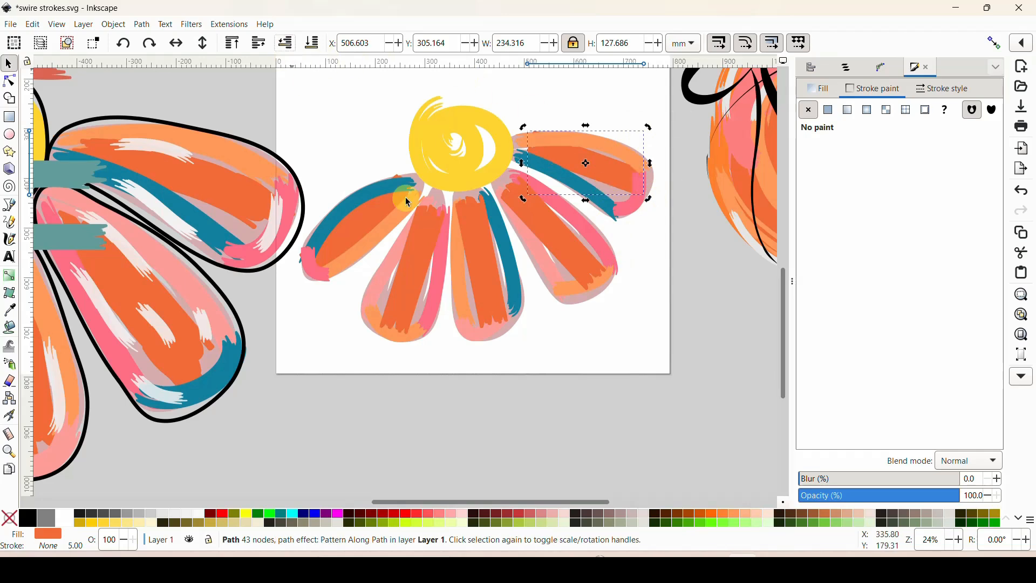
pyautogui.click(553, 231)
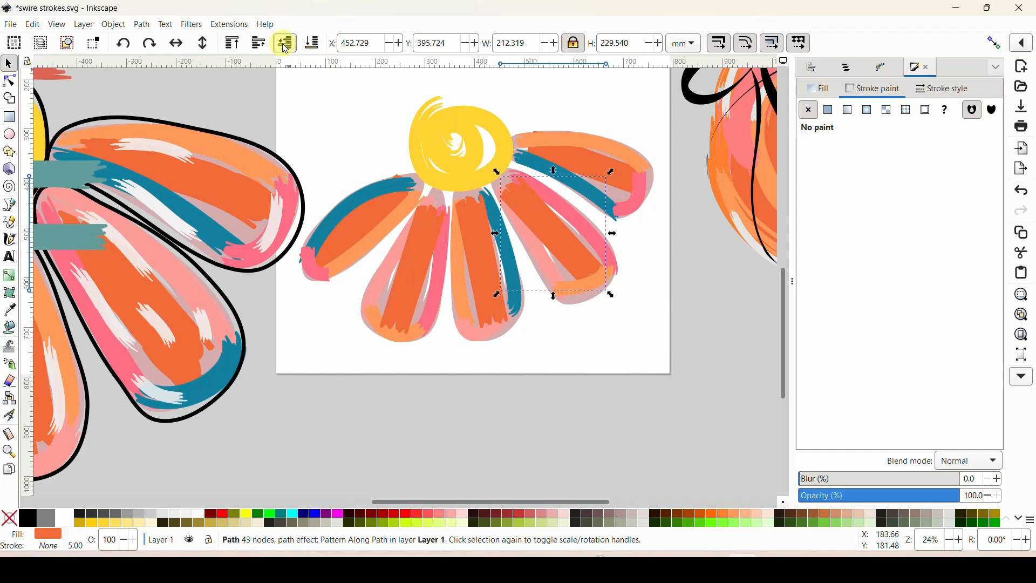
pyautogui.click(475, 266)
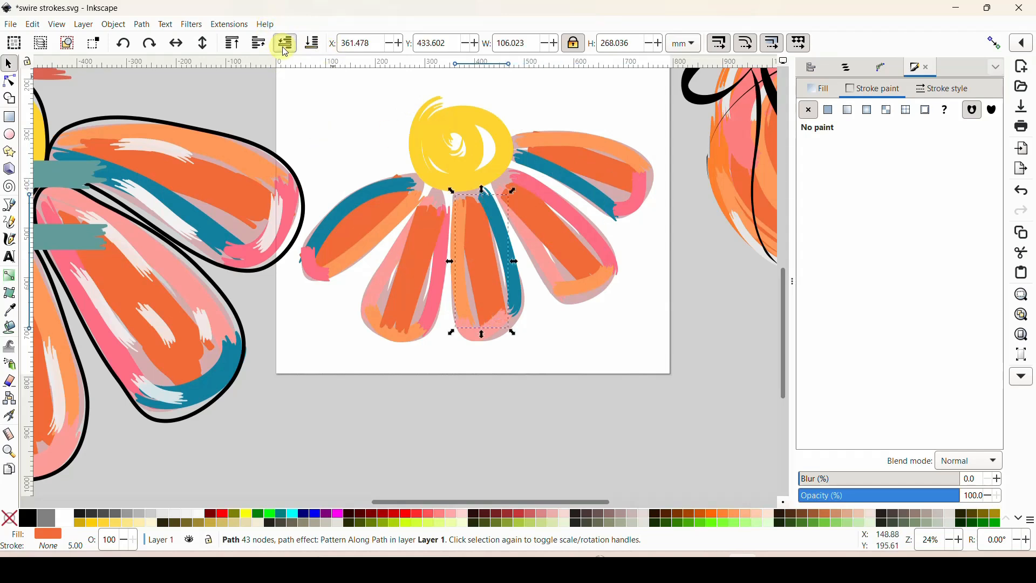
pyautogui.click(407, 292)
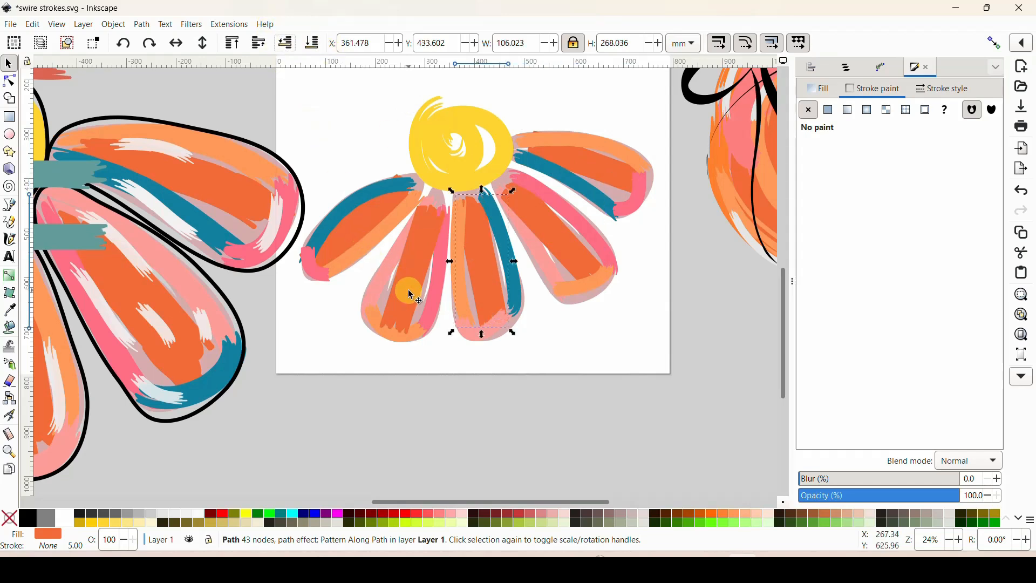
pyautogui.click(288, 44)
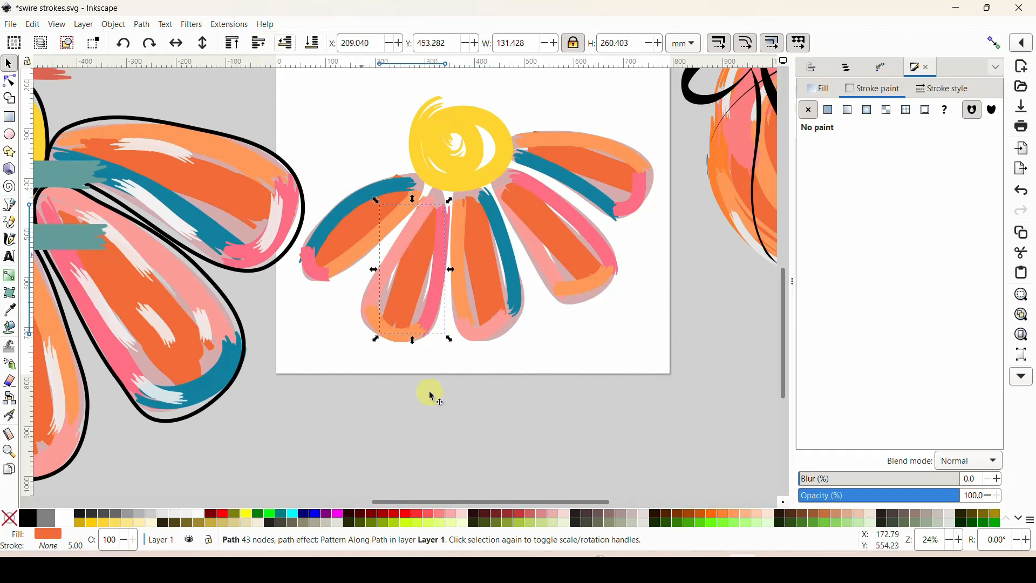
pyautogui.click(456, 431)
pyautogui.click(340, 350)
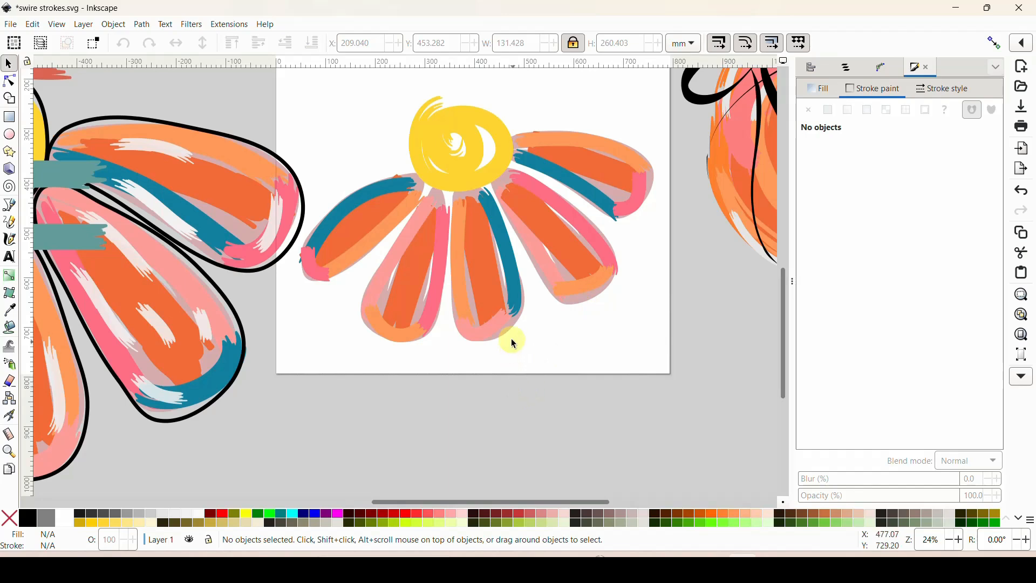
# - Bend the tip strokes of the fourth, middle, second and leftmost petals outward to follow the petals' rounded ends
pyautogui.click(603, 293)
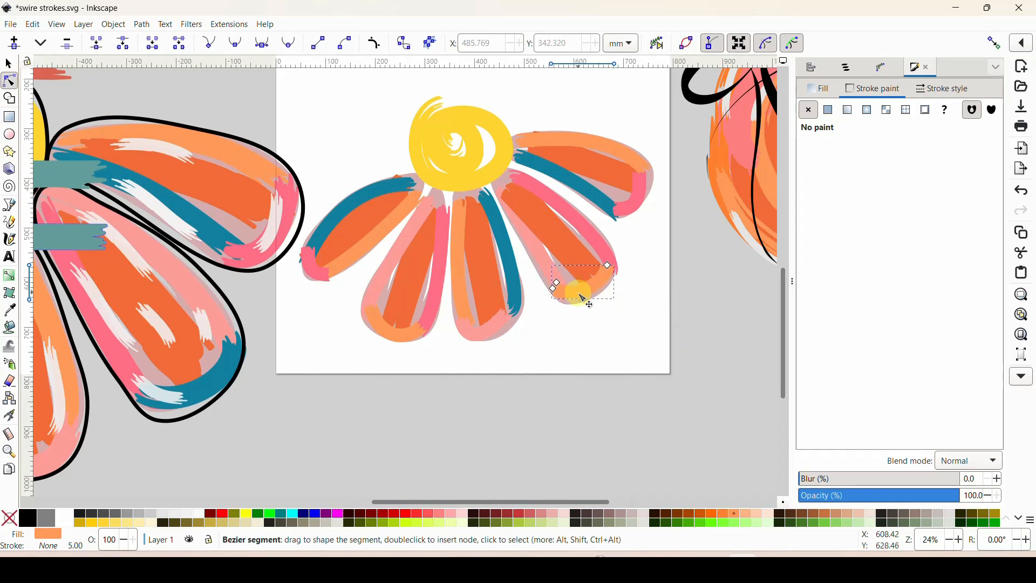
pyautogui.moveTo(580, 294); pyautogui.dragTo(590, 300)
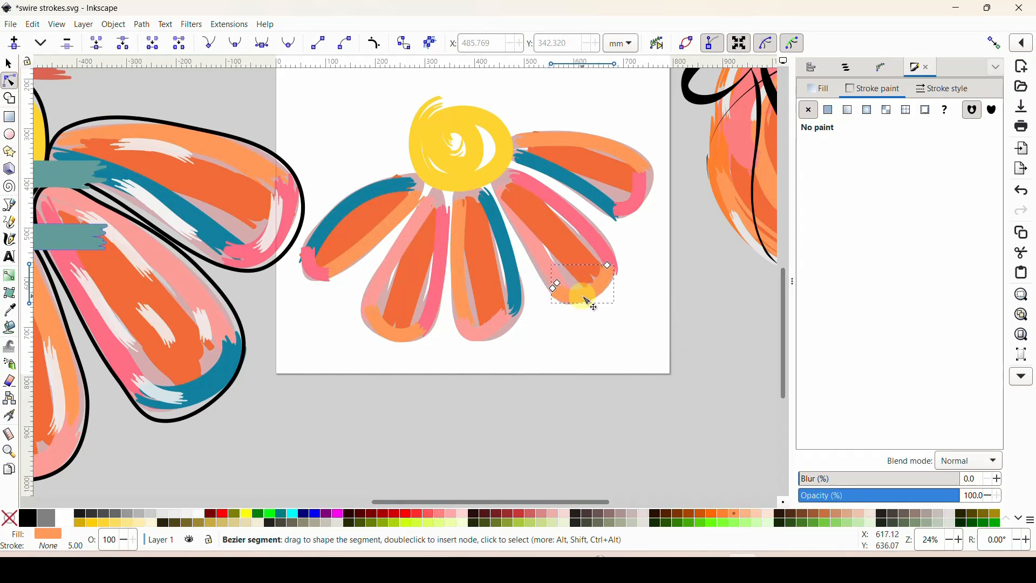
pyautogui.click(497, 328)
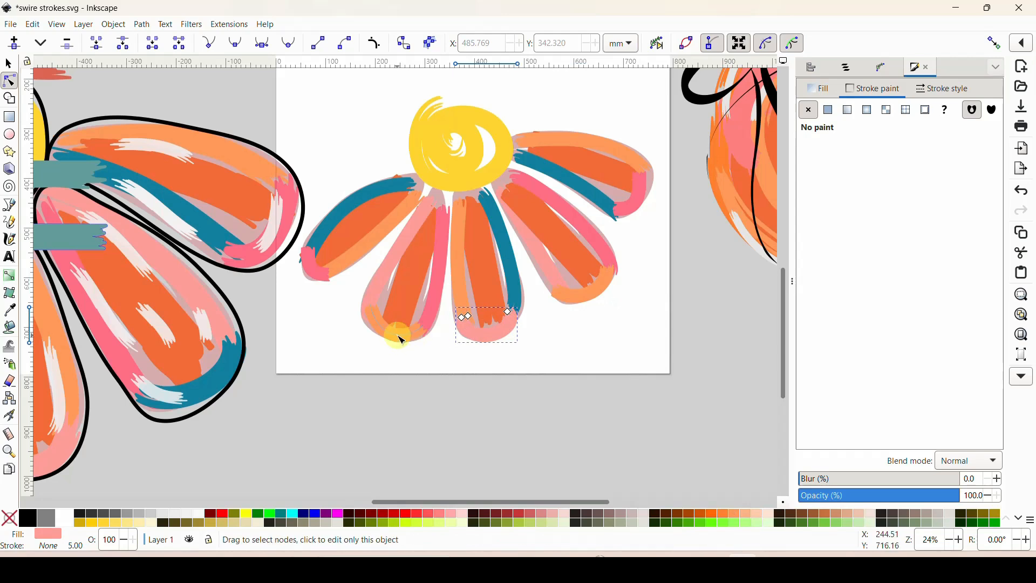
pyautogui.click(382, 326)
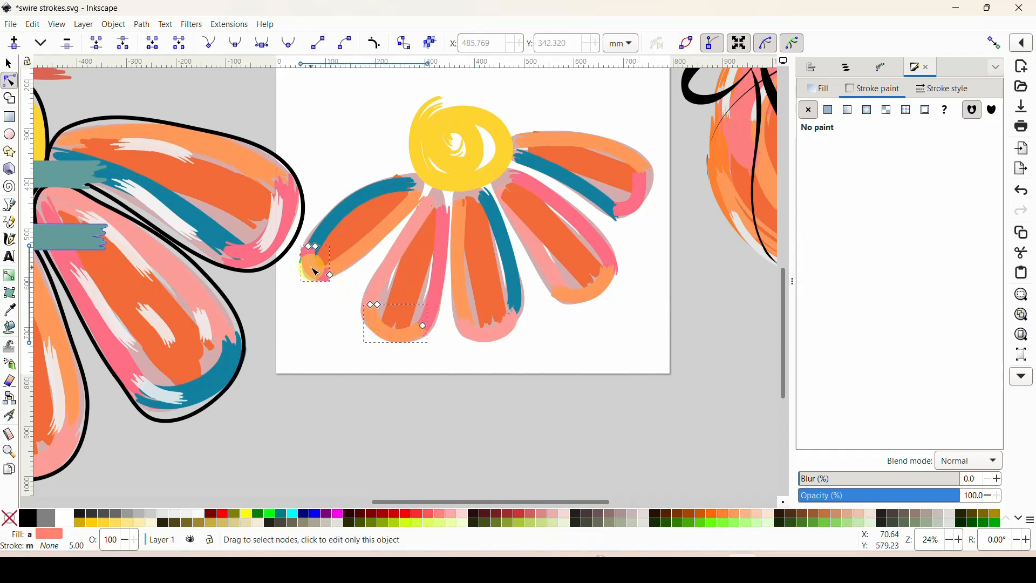
pyautogui.keyDown('shift'); pyautogui.click(320, 273); pyautogui.keyUp('shift')
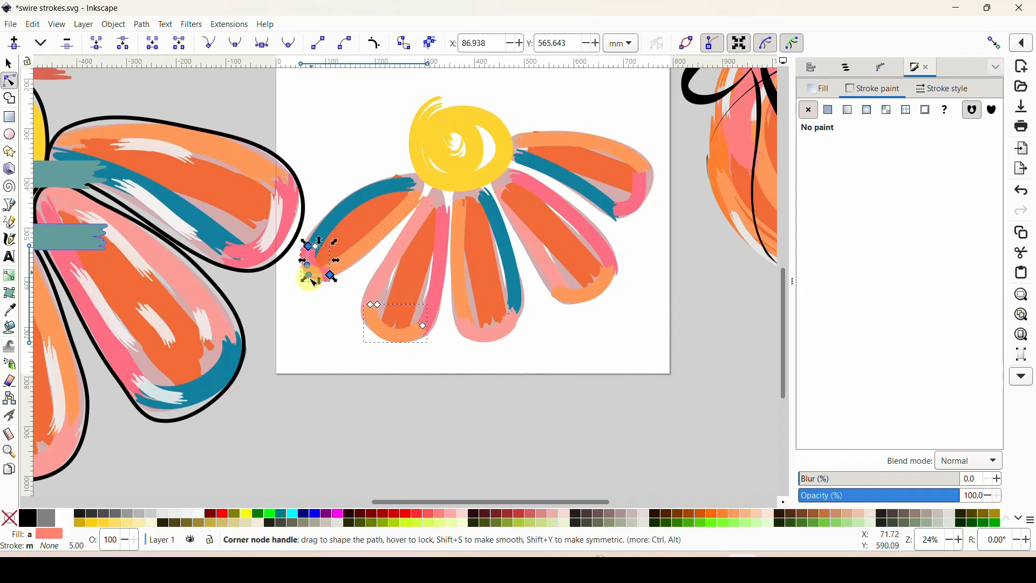
pyautogui.moveTo(314, 280); pyautogui.dragTo(308, 273)
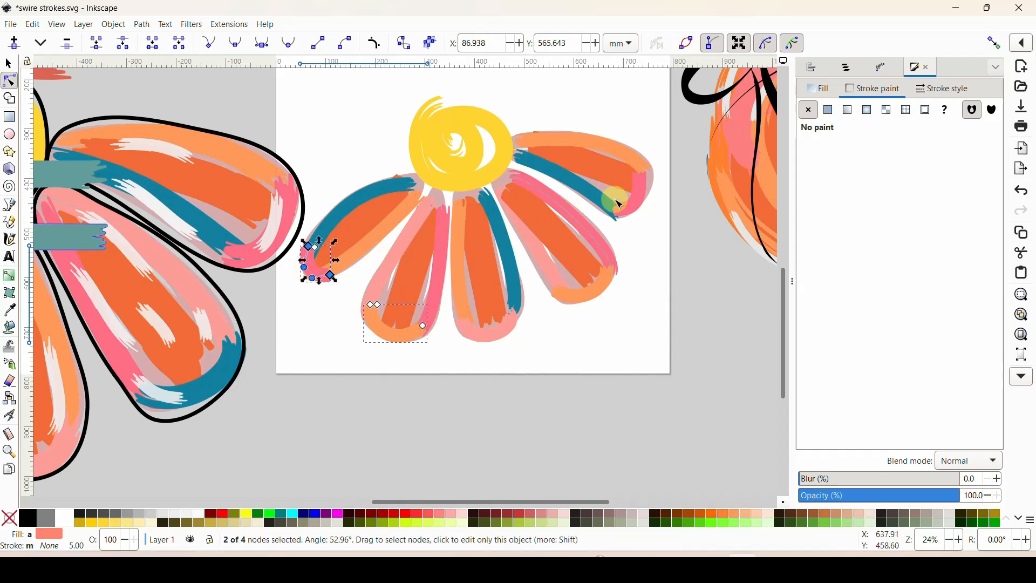
# - Move the upper end node of the rightmost petal's pink tip stroke outward to meet the petal's outer edge
pyautogui.click(641, 204)
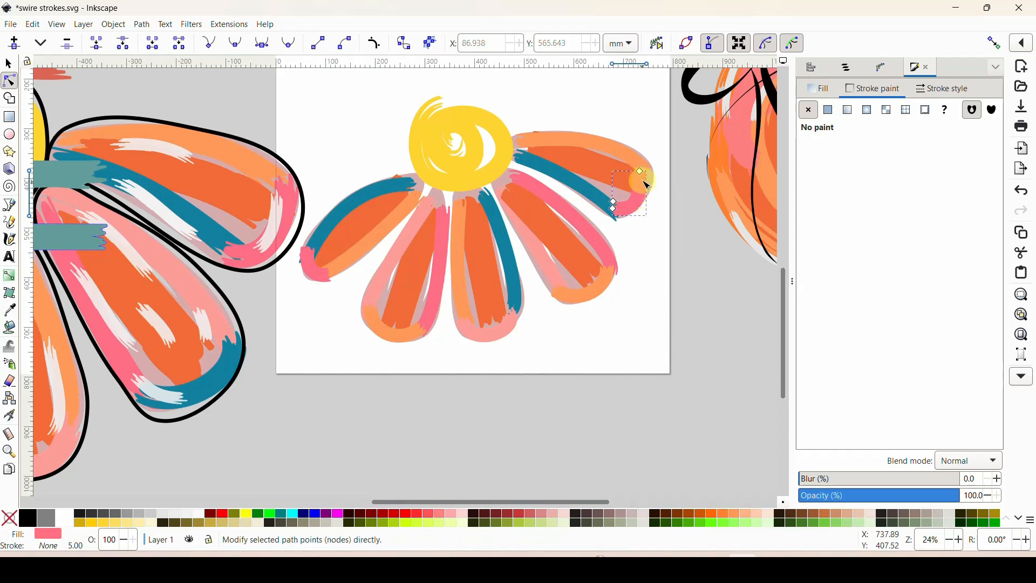
pyautogui.moveTo(646, 174); pyautogui.dragTo(653, 171)
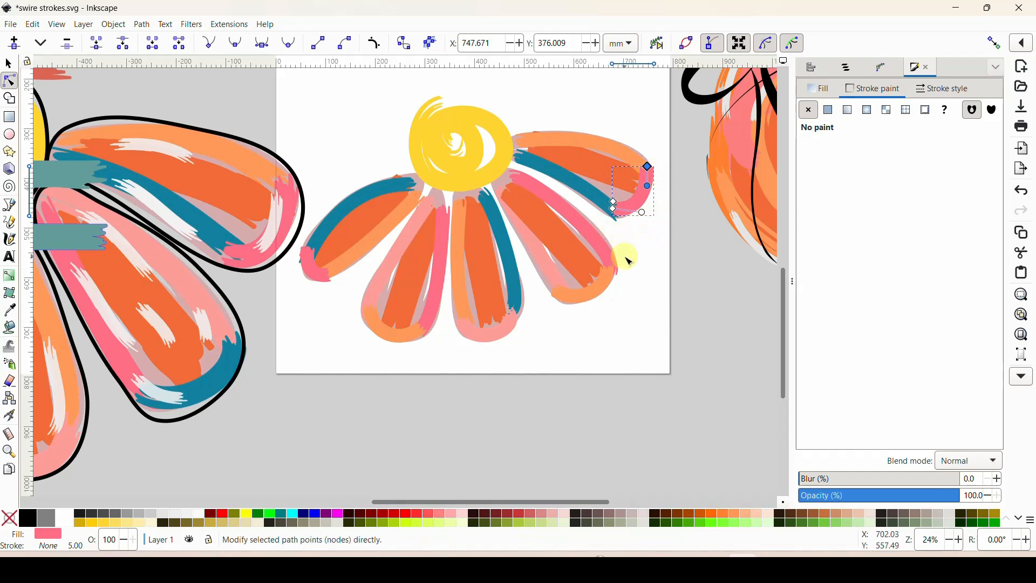
pyautogui.click(626, 262)
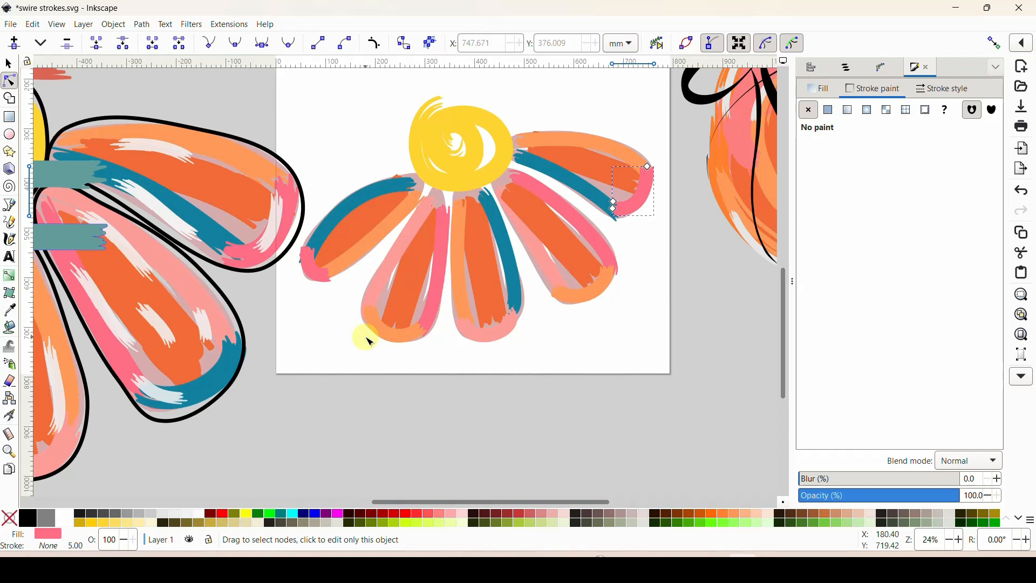
pyautogui.moveTo(648, 165); pyautogui.dragTo(649, 170)
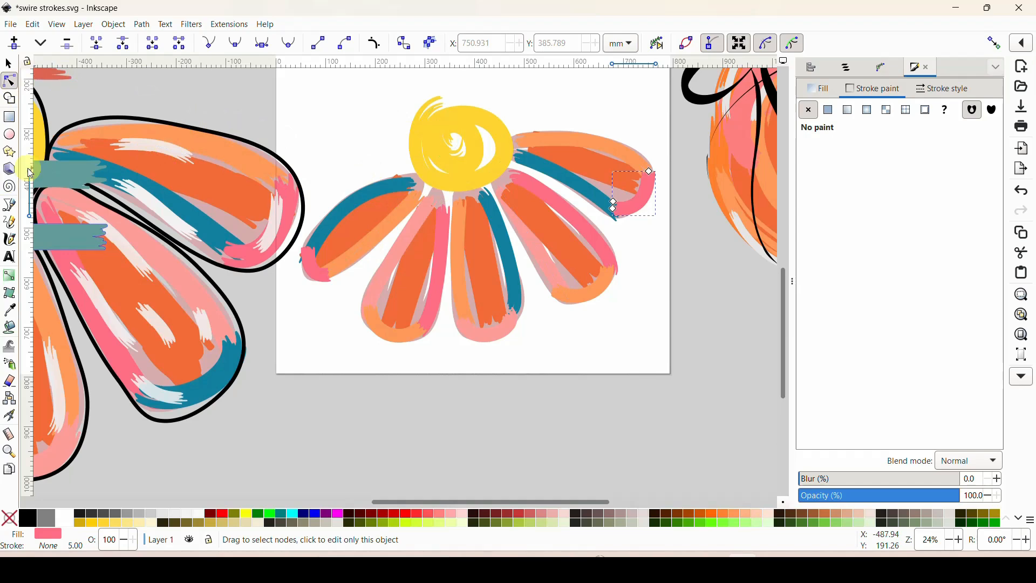
# - Copy the long grey-green brush stroke above the reference flower to the clipboard
pyautogui.scroll(10, 161, 151)
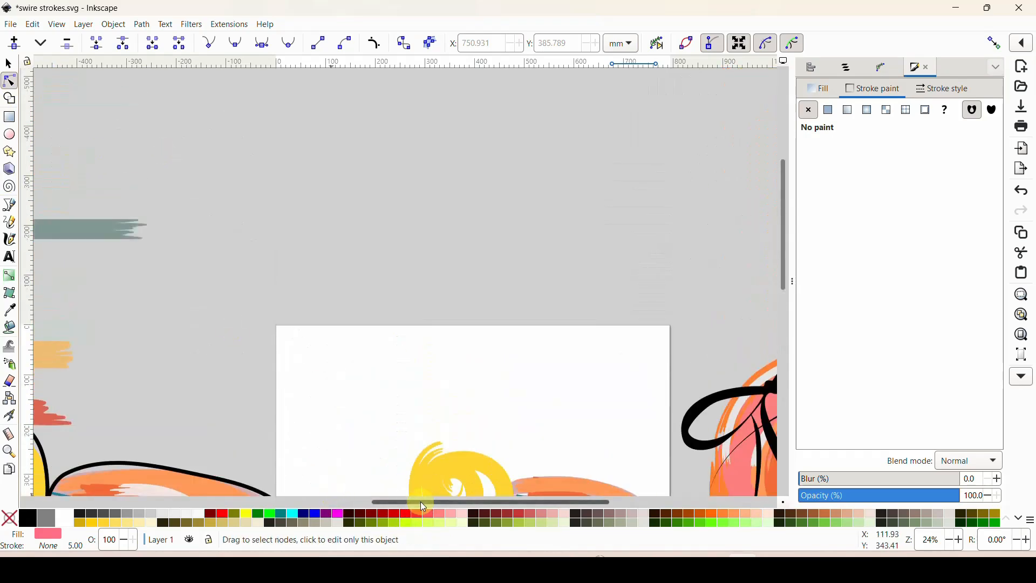
pyautogui.moveTo(424, 508); pyautogui.dragTo(316, 506)
pyautogui.click(278, 235)
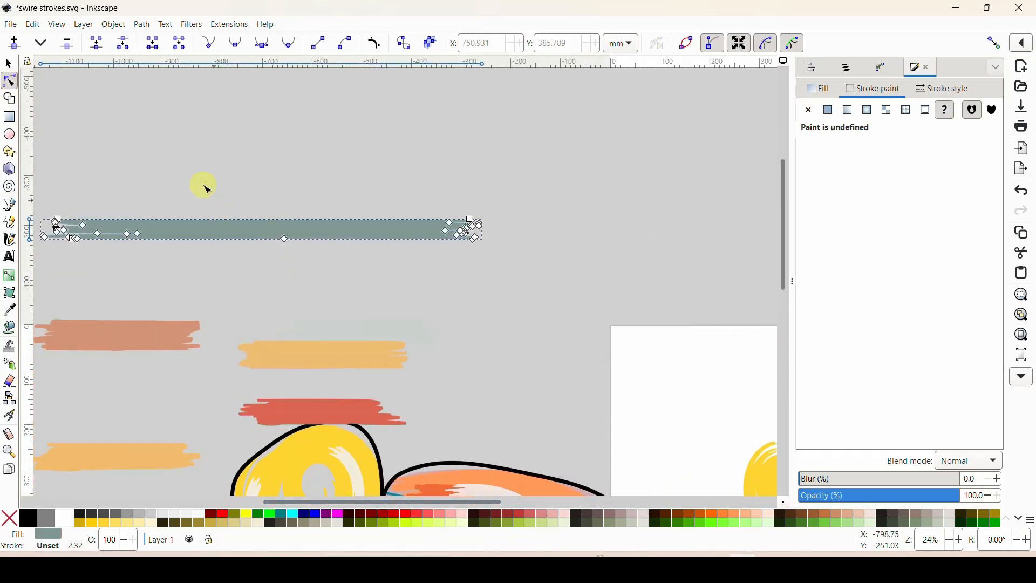
pyautogui.click(8, 67)
pyautogui.rightClick(187, 233)
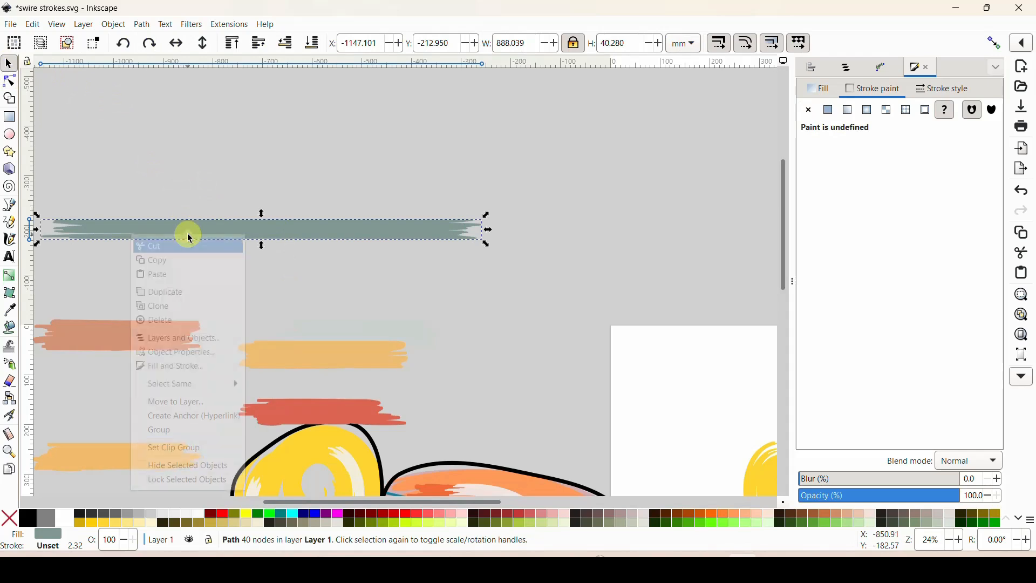
pyautogui.click(183, 267)
# - Draw a Pencil stroke shaped from the clipboard along the leftmost petal, colour it white and shift it onto the dark orange fill
pyautogui.moveTo(282, 501); pyautogui.dragTo(470, 503)
pyautogui.scroll(-10, 514, 278)
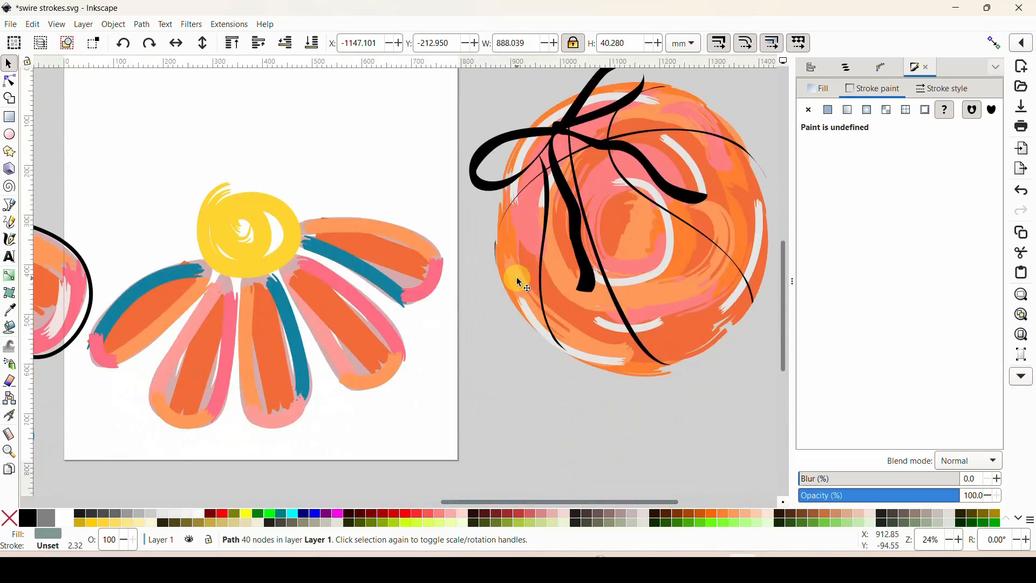
pyautogui.click(9, 221)
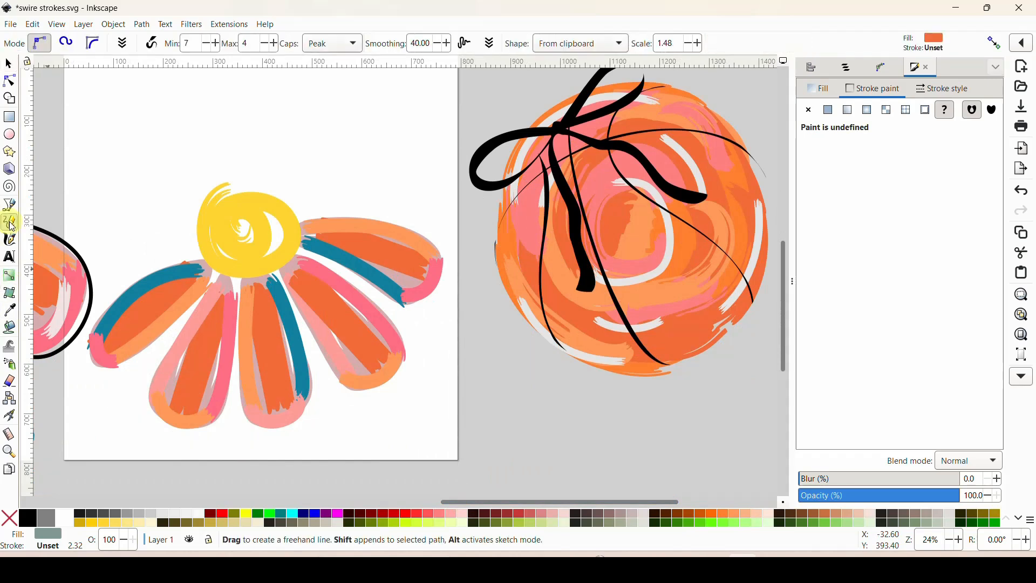
pyautogui.click(180, 278)
pyautogui.moveTo(180, 277); pyautogui.dragTo(106, 313)
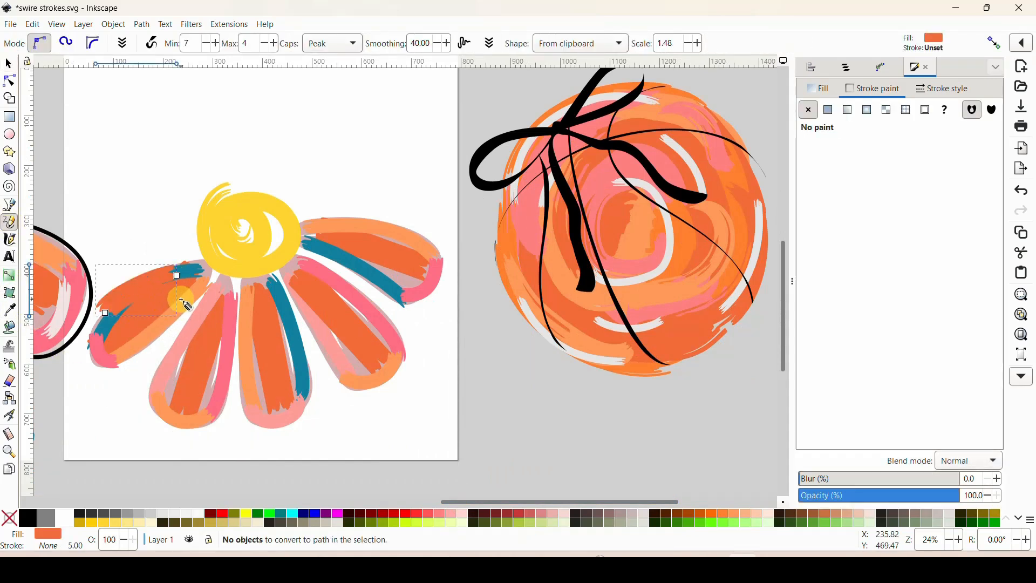
pyautogui.click(65, 518)
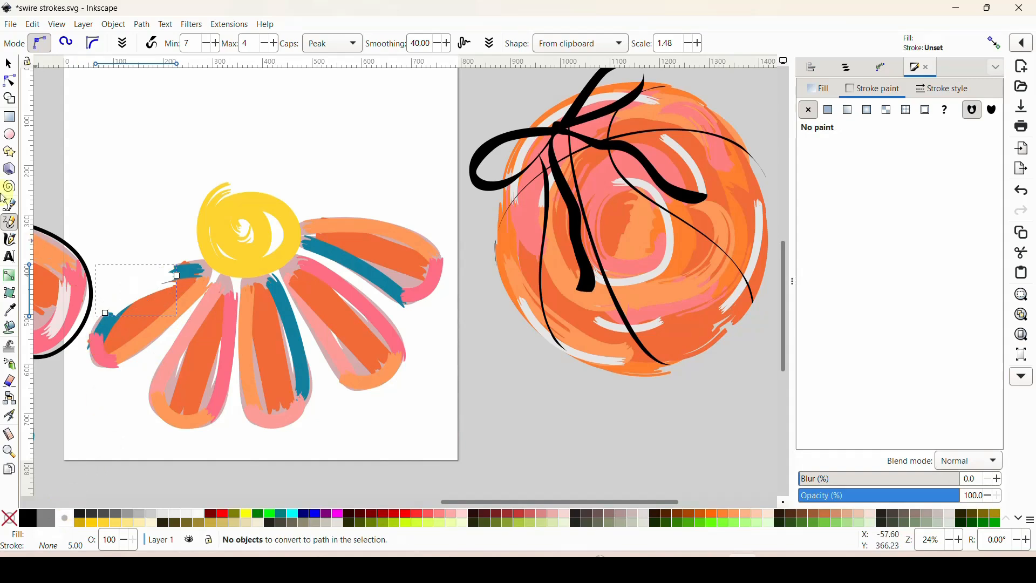
pyautogui.click(8, 64)
pyautogui.moveTo(134, 287); pyautogui.dragTo(145, 302)
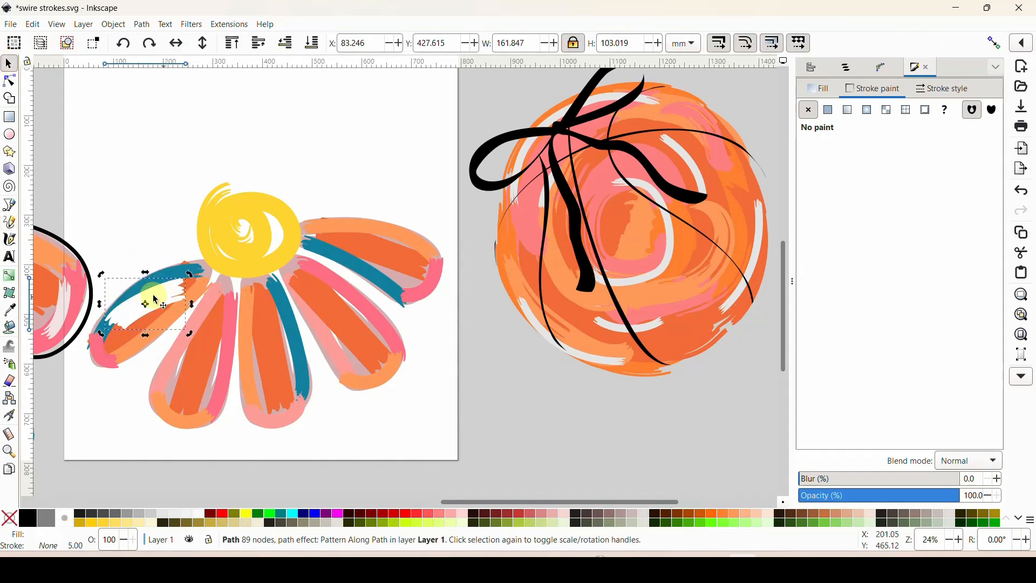
# - Try to bend the white stroke to follow the leftmost petal's curve, and discard the stroke
pyautogui.click(9, 81)
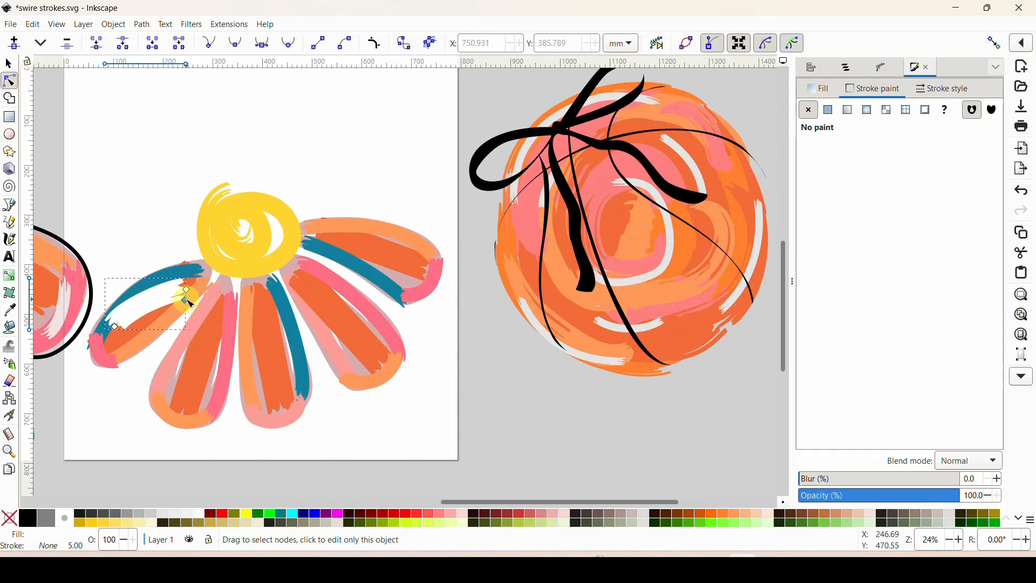
pyautogui.moveTo(188, 300)
pyautogui.mouseDown()
pyautogui.moveTo(189, 292)
pyautogui.moveTo(196, 314)
pyautogui.mouseUp()
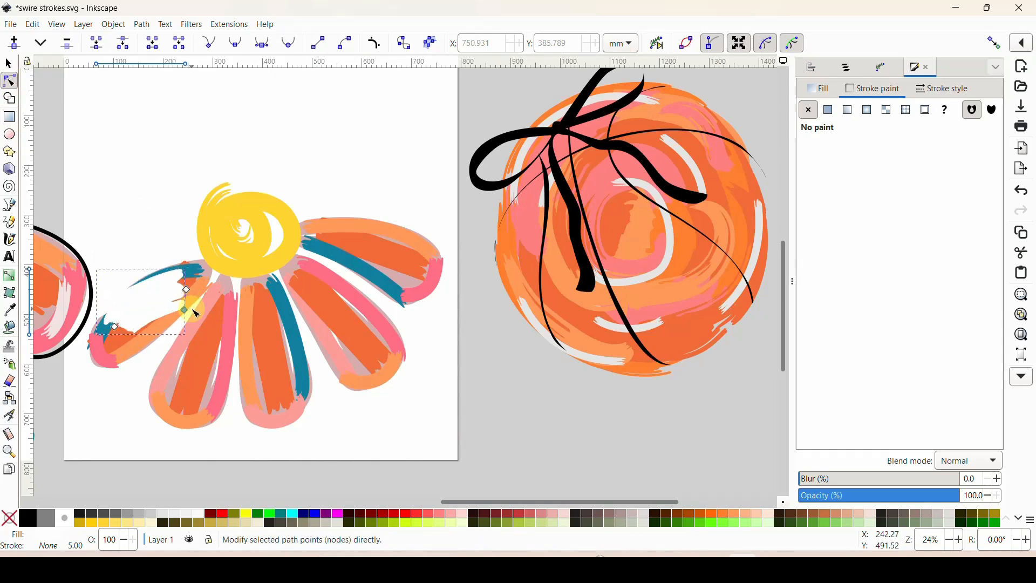
pyautogui.click(9, 65)
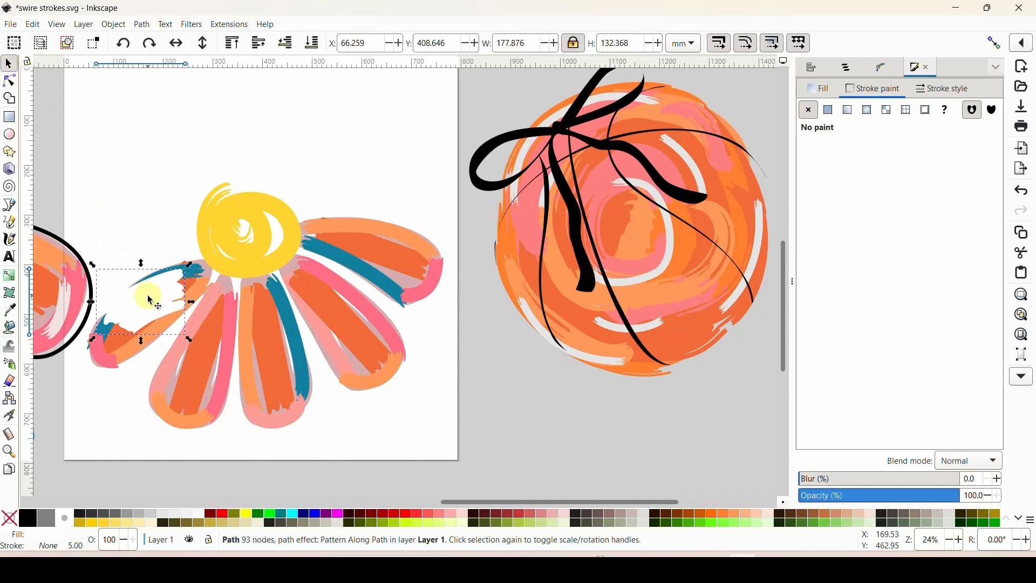
pyautogui.click(151, 300)
# - Reset the Pencil tool's stroke shape to None
pyautogui.scroll(8, 148, 296)
pyautogui.click(494, 504)
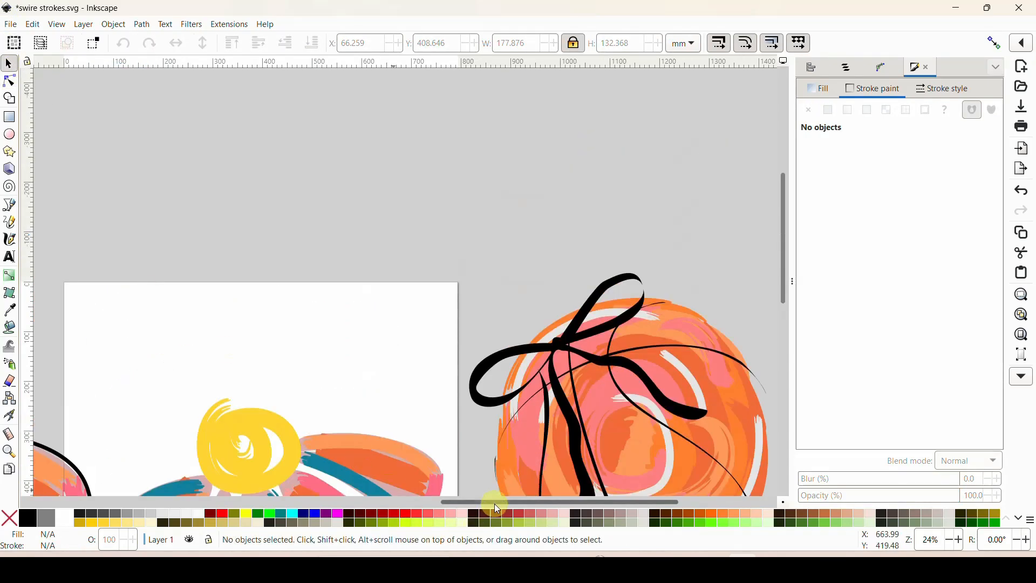
pyautogui.moveTo(494, 504)
pyautogui.mouseDown()
pyautogui.moveTo(303, 503)
pyautogui.moveTo(287, 474)
pyautogui.mouseUp()
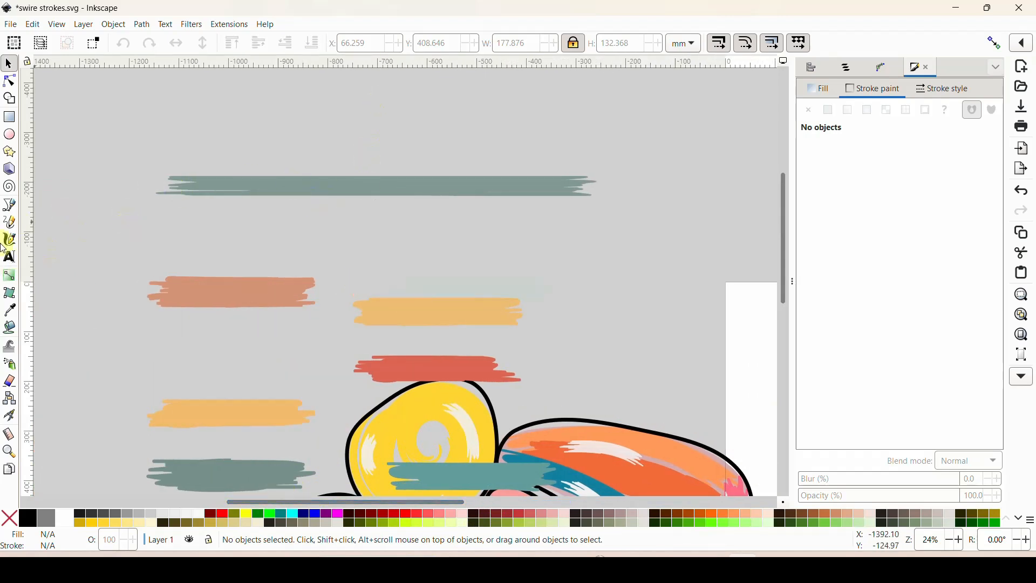
pyautogui.click(12, 224)
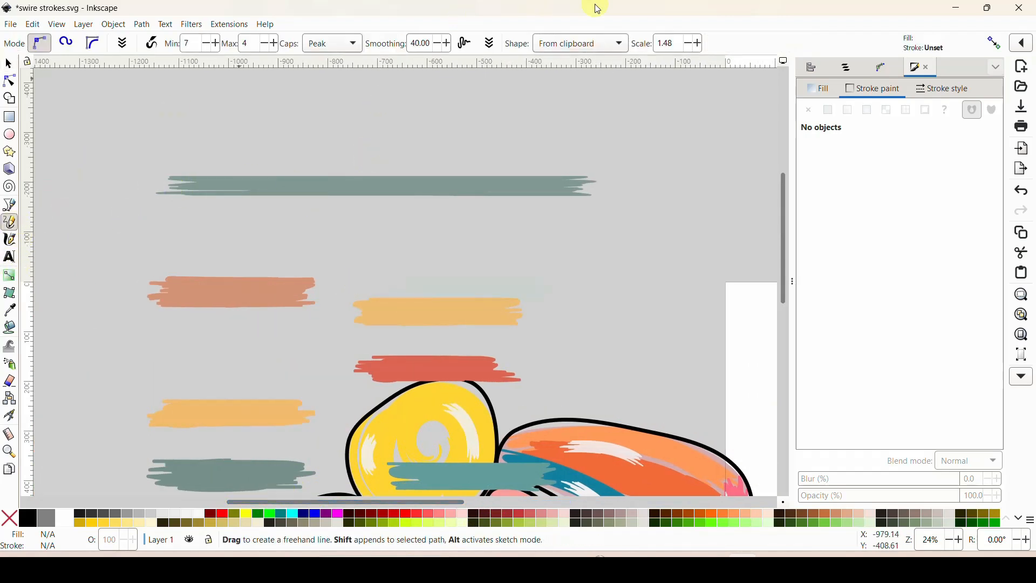
pyautogui.click(572, 49)
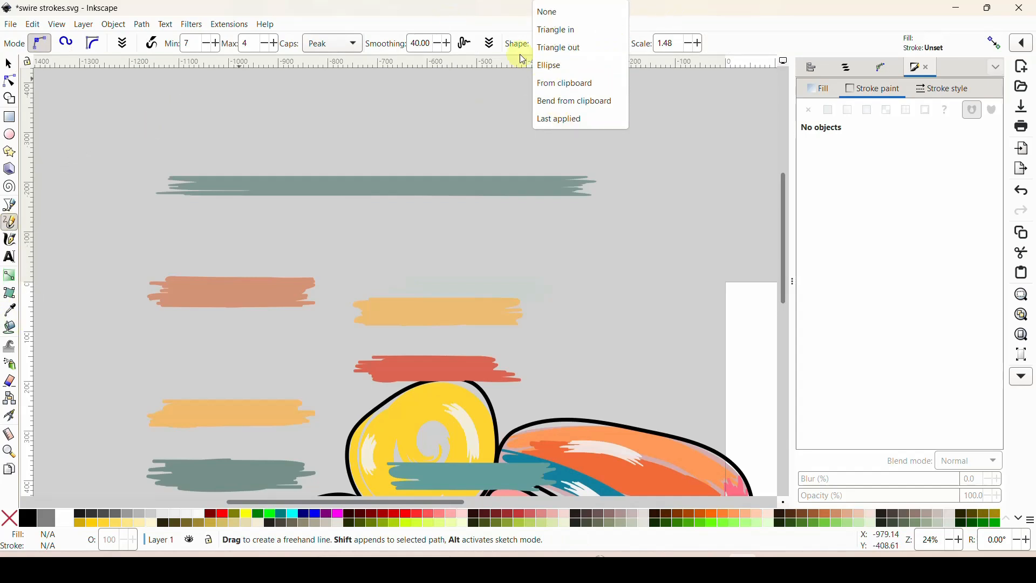
pyautogui.click(572, 11)
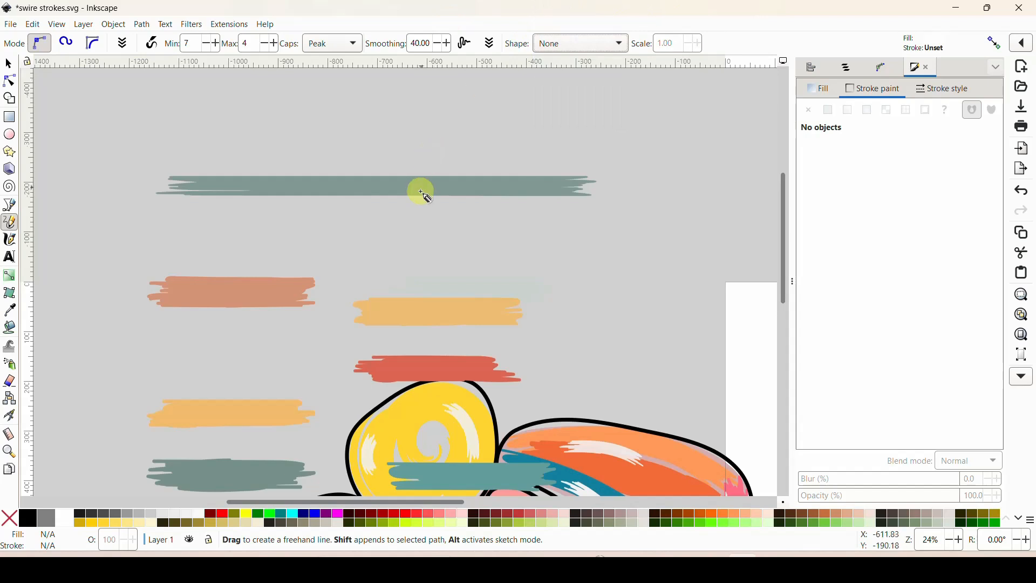
# - Copy the long grey-green brush stroke at the top of the brush samples to the clipboard
pyautogui.click(9, 64)
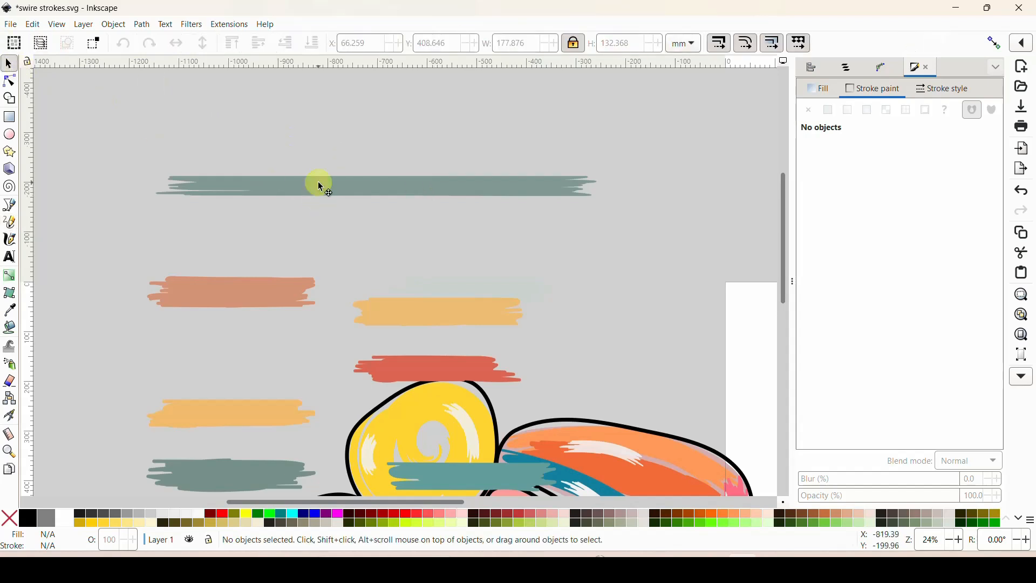
pyautogui.click(319, 183)
pyautogui.rightClick(442, 185)
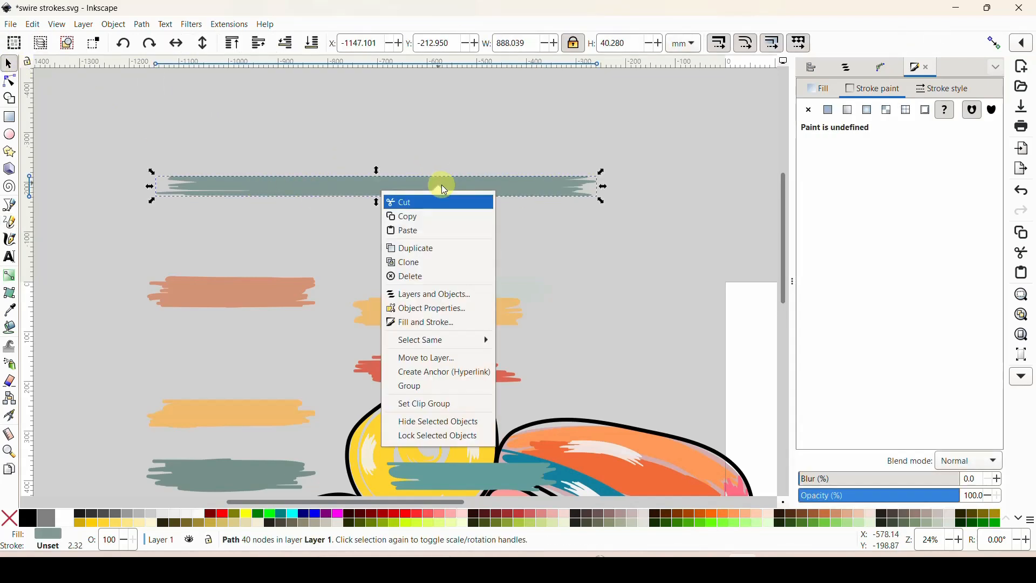
pyautogui.click(438, 217)
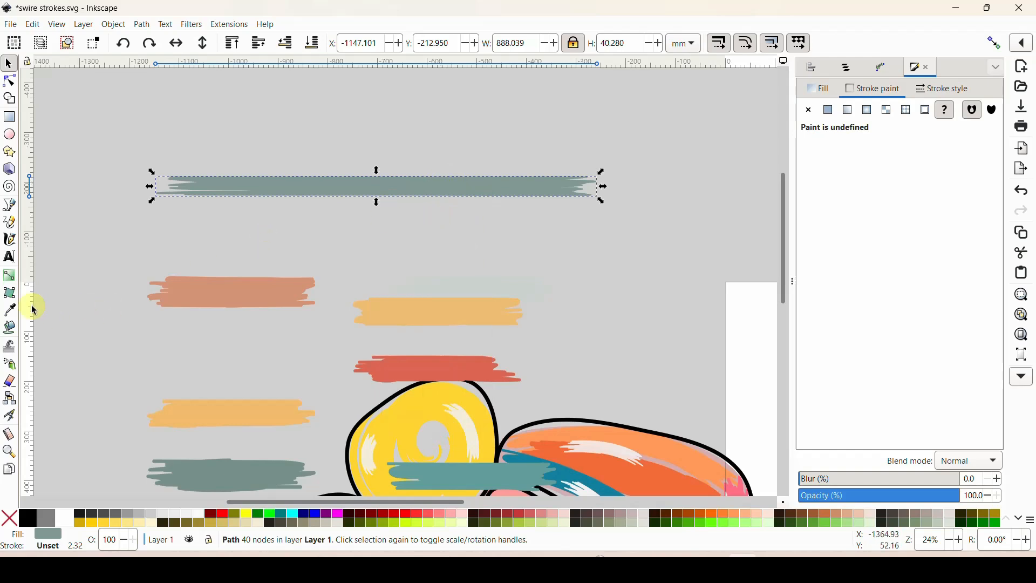
# - Draw a white Pencil highlight shaped from the clipboard along the leftmost petal's blue edge and reduce the stroke's width
pyautogui.click(11, 225)
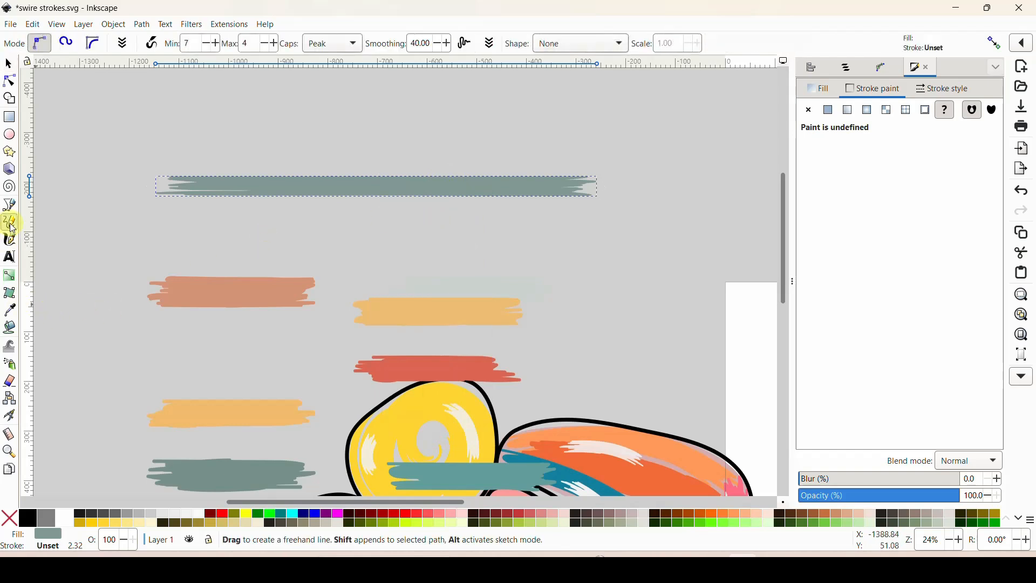
pyautogui.click(556, 46)
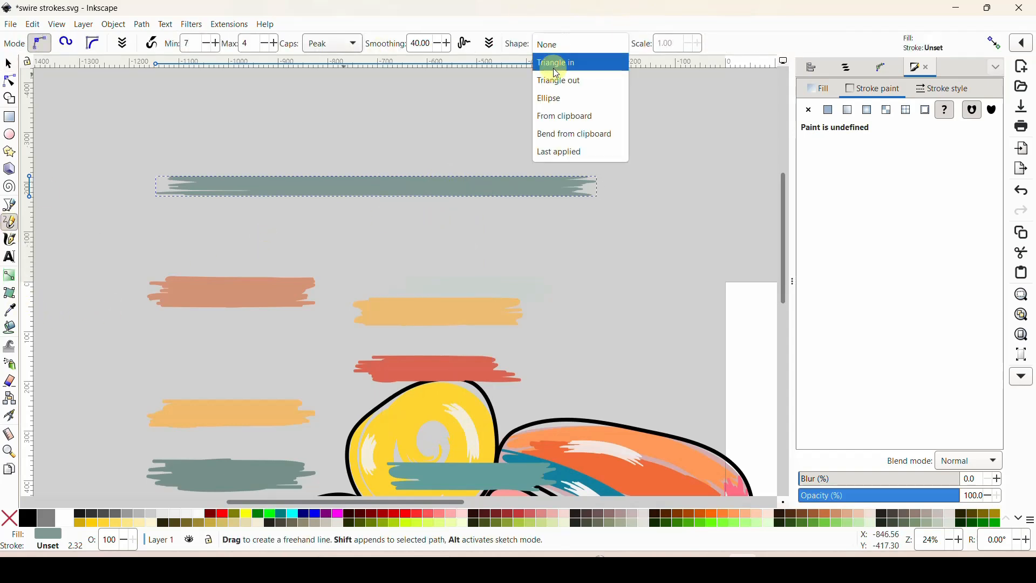
pyautogui.click(556, 116)
pyautogui.scroll(-5, 556, 116)
pyautogui.scroll(-2, 555, 115)
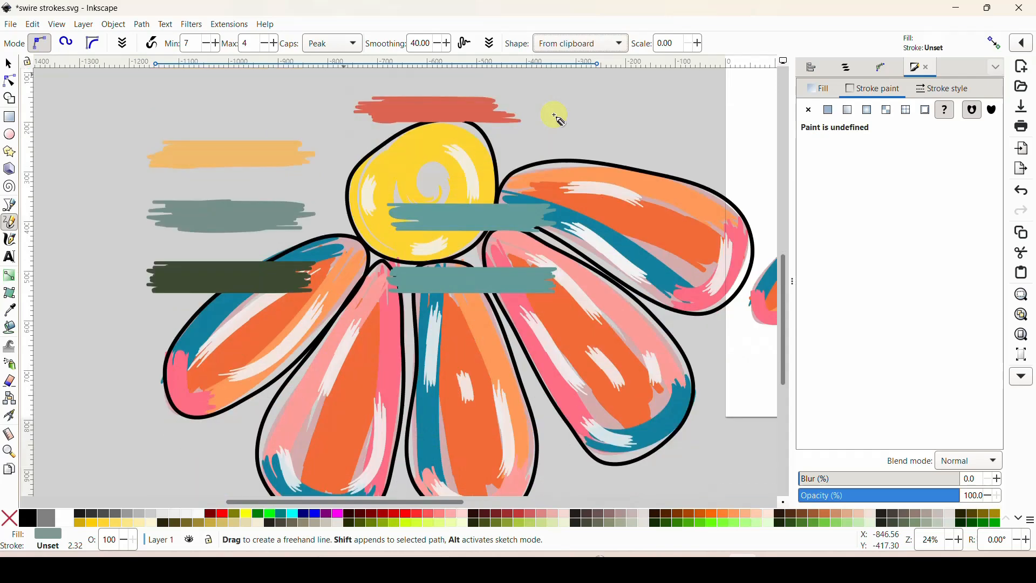
pyautogui.moveTo(321, 502); pyautogui.dragTo(481, 500)
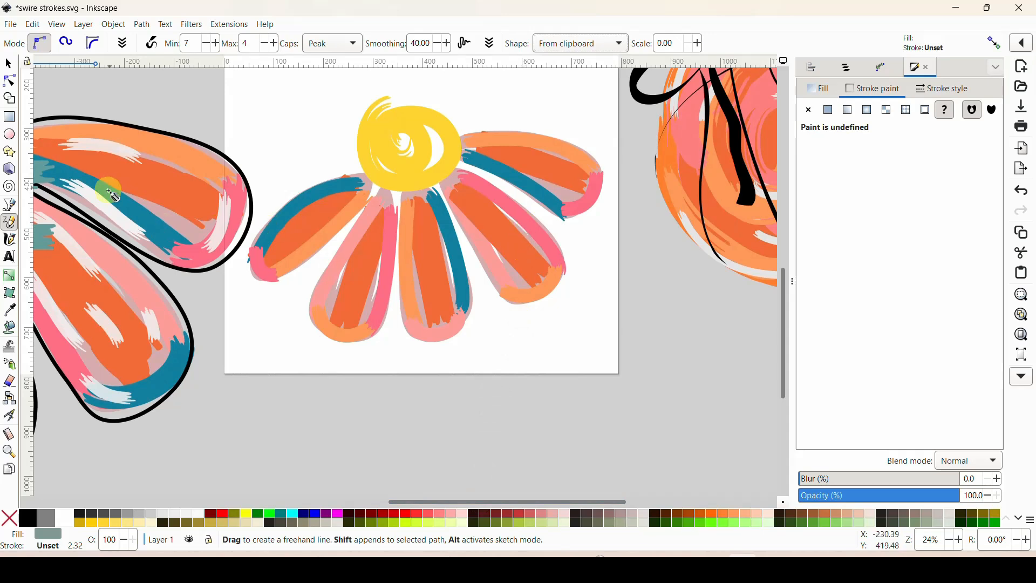
pyautogui.moveTo(346, 186); pyautogui.dragTo(271, 236)
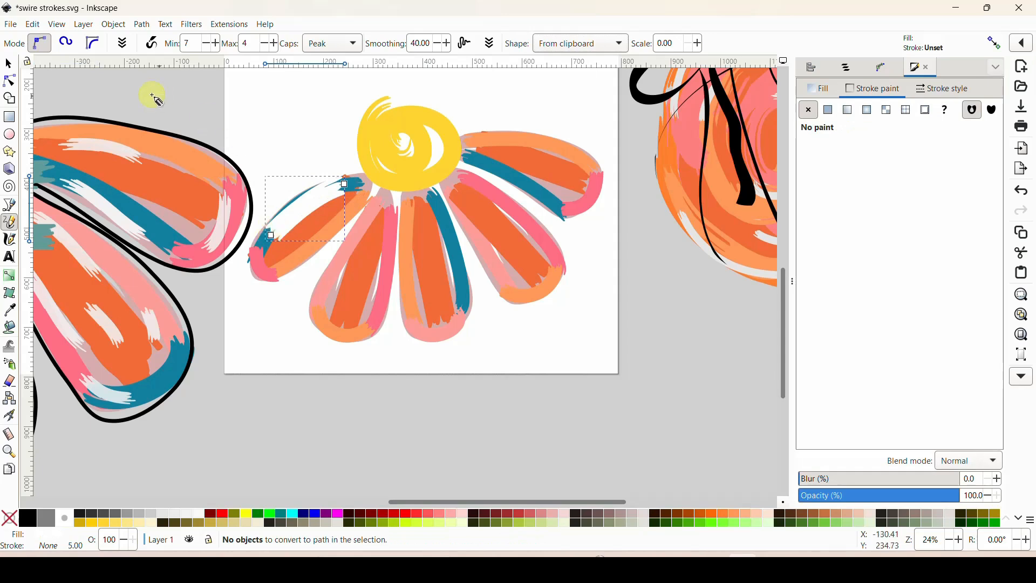
pyautogui.click(11, 82)
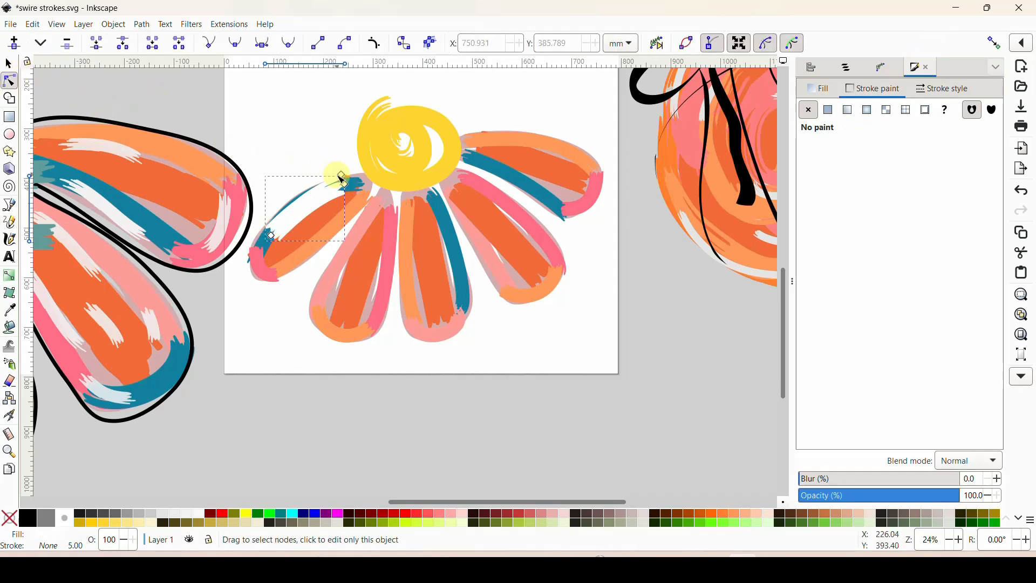
pyautogui.moveTo(346, 184); pyautogui.dragTo(348, 186)
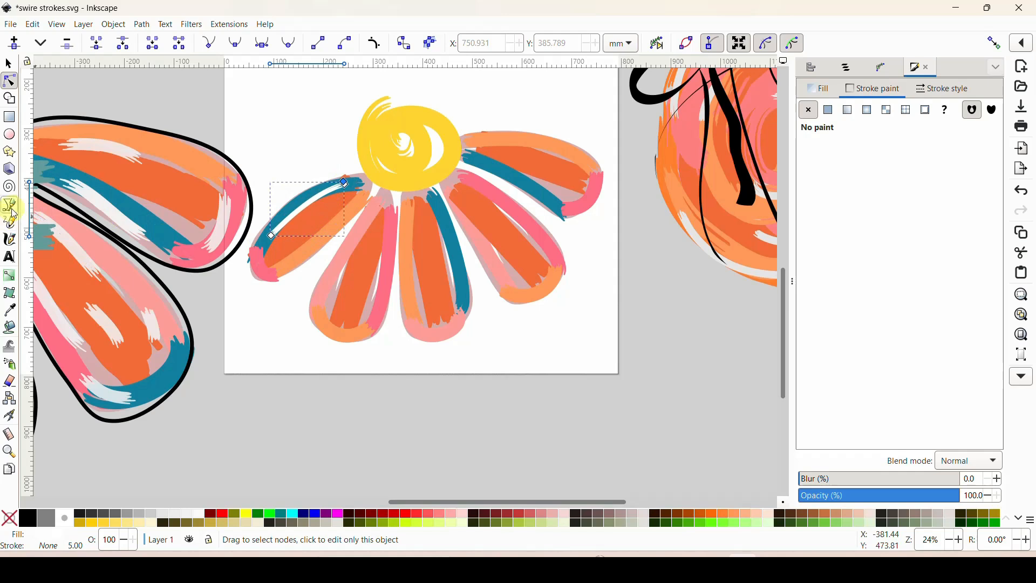
# - Draw white highlight strokes along the leftmost petal's light orange edge and on the second petal's pink edges and orange tip
pyautogui.click(10, 224)
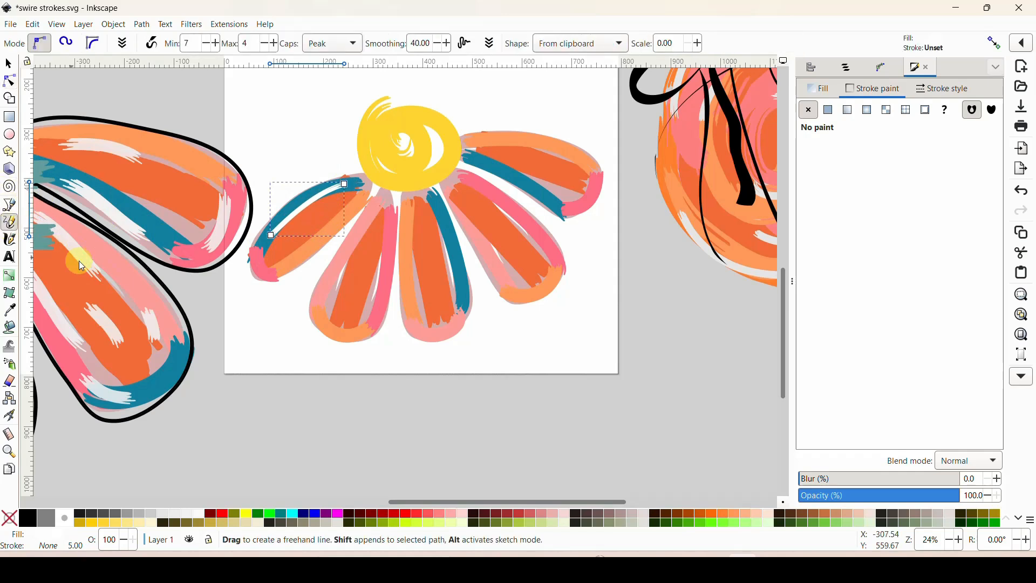
pyautogui.moveTo(323, 241); pyautogui.dragTo(274, 264)
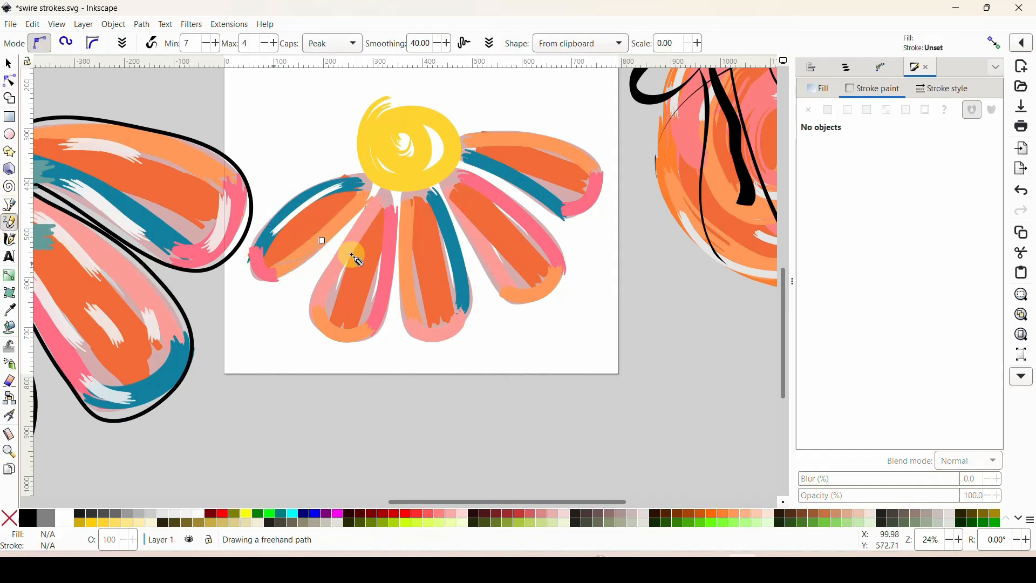
pyautogui.moveTo(369, 227); pyautogui.dragTo(331, 292)
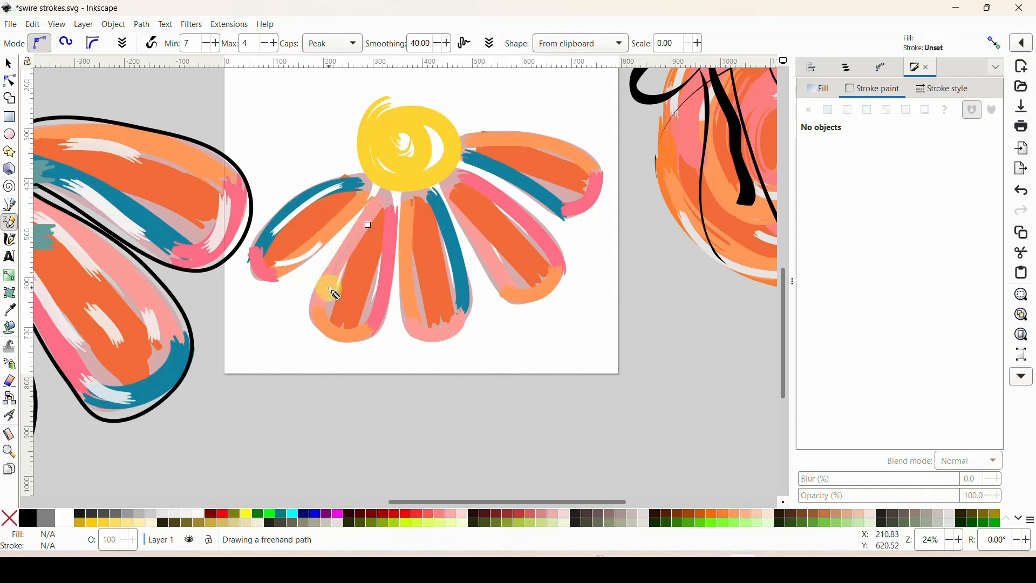
pyautogui.moveTo(390, 275)
pyautogui.mouseDown()
pyautogui.moveTo(374, 317)
pyautogui.moveTo(304, 313)
pyautogui.moveTo(318, 309)
pyautogui.moveTo(341, 337)
pyautogui.mouseUp()
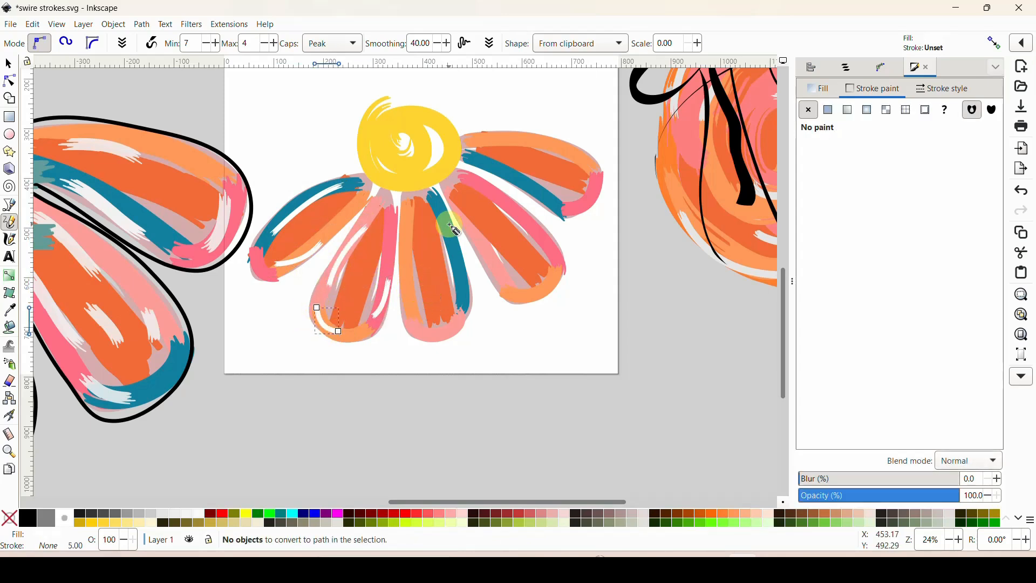
# - Draw white highlights on the third petal's blue and orange edges and pink tip, with the opacity set to 75.7%
pyautogui.moveTo(451, 229); pyautogui.dragTo(464, 300)
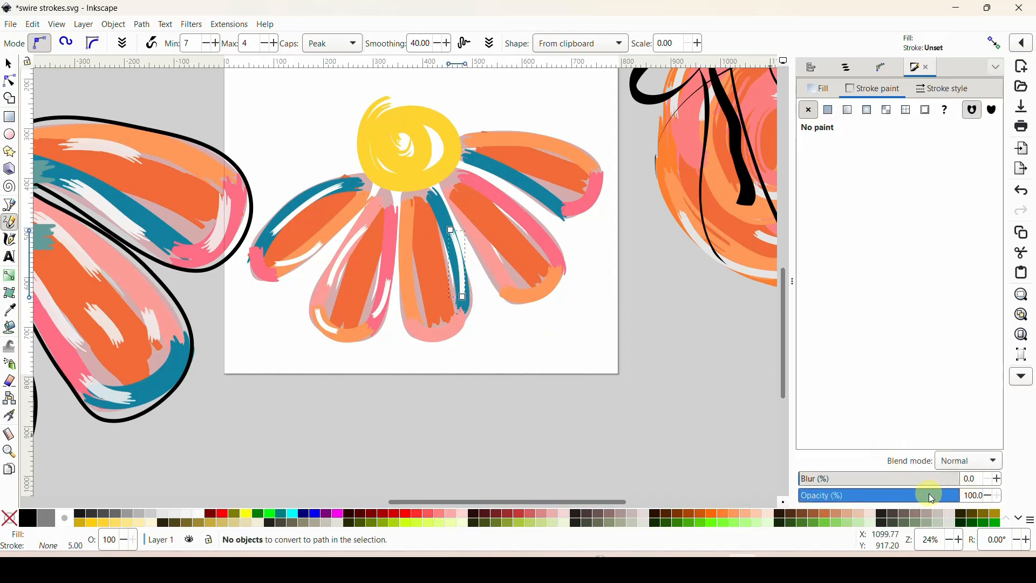
pyautogui.moveTo(959, 496); pyautogui.dragTo(921, 497)
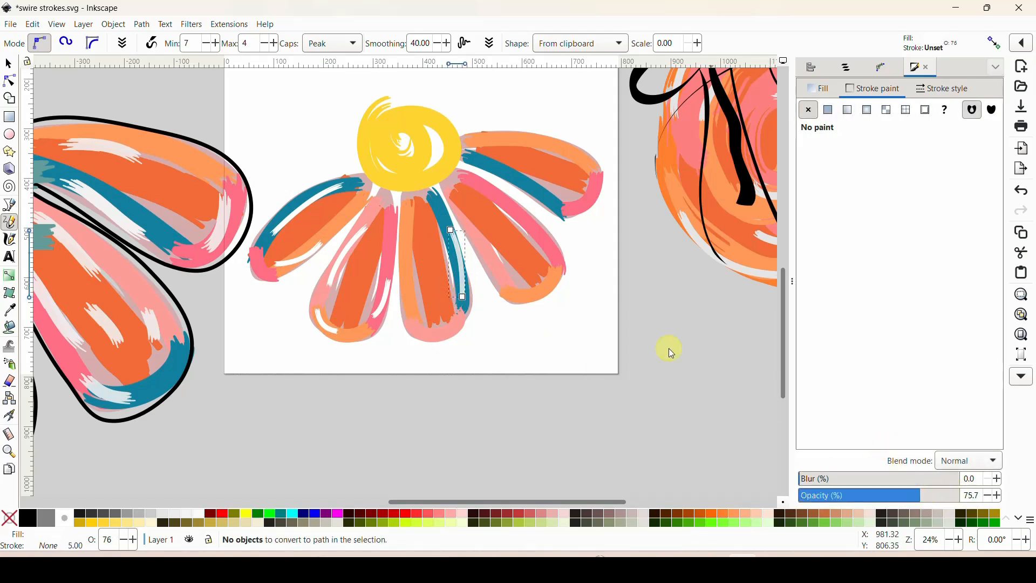
pyautogui.moveTo(408, 241)
pyautogui.mouseDown()
pyautogui.moveTo(416, 294)
pyautogui.moveTo(467, 332)
pyautogui.moveTo(423, 328)
pyautogui.mouseUp()
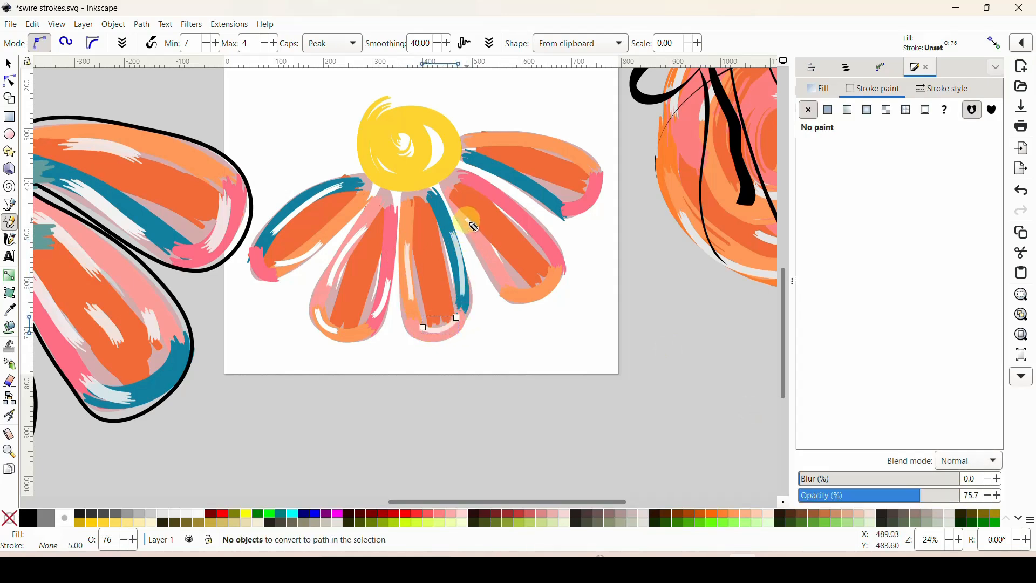
# - Draw translucent white highlight strokes along the edges and tips of the two rightmost petals and around the yellow centre
pyautogui.moveTo(468, 221); pyautogui.dragTo(496, 265)
pyautogui.moveTo(504, 200)
pyautogui.mouseDown()
pyautogui.moveTo(536, 230)
pyautogui.moveTo(557, 273)
pyautogui.moveTo(518, 287)
pyautogui.mouseUp()
pyautogui.moveTo(499, 140)
pyautogui.mouseDown()
pyautogui.moveTo(567, 150)
pyautogui.moveTo(534, 171)
pyautogui.moveTo(494, 163)
pyautogui.mouseUp()
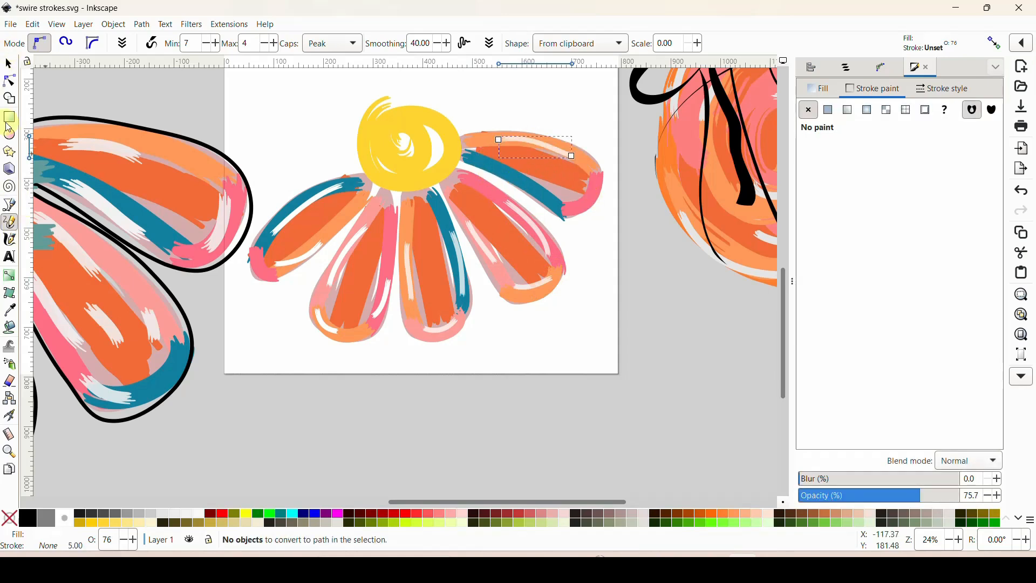
pyautogui.moveTo(493, 169)
pyautogui.mouseDown()
pyautogui.moveTo(564, 215)
pyautogui.moveTo(595, 181)
pyautogui.moveTo(585, 203)
pyautogui.moveTo(539, 195)
pyautogui.mouseUp()
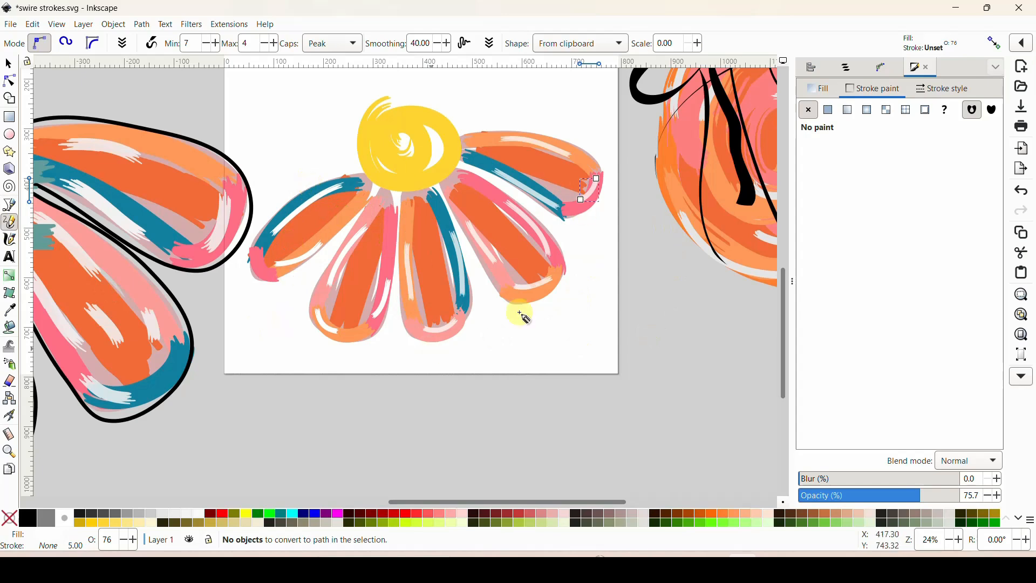
pyautogui.moveTo(420, 130)
pyautogui.mouseDown()
pyautogui.moveTo(373, 138)
pyautogui.moveTo(378, 156)
pyautogui.moveTo(470, 145)
pyautogui.moveTo(430, 171)
pyautogui.mouseUp()
pyautogui.moveTo(512, 283); pyautogui.dragTo(517, 288)
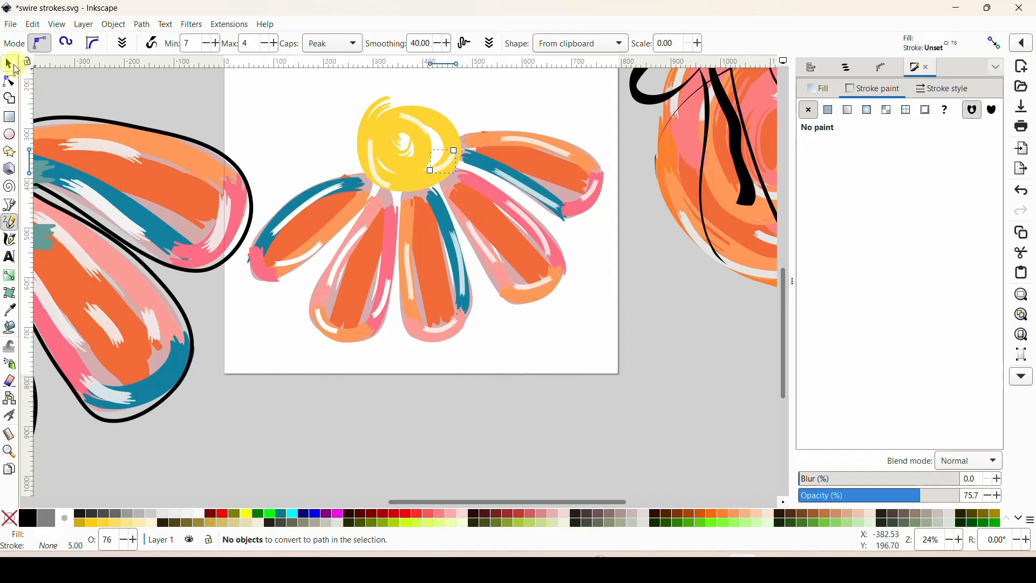
# - Move the outlined reference flower away from the page, to the far left of the artwork
pyautogui.click(9, 65)
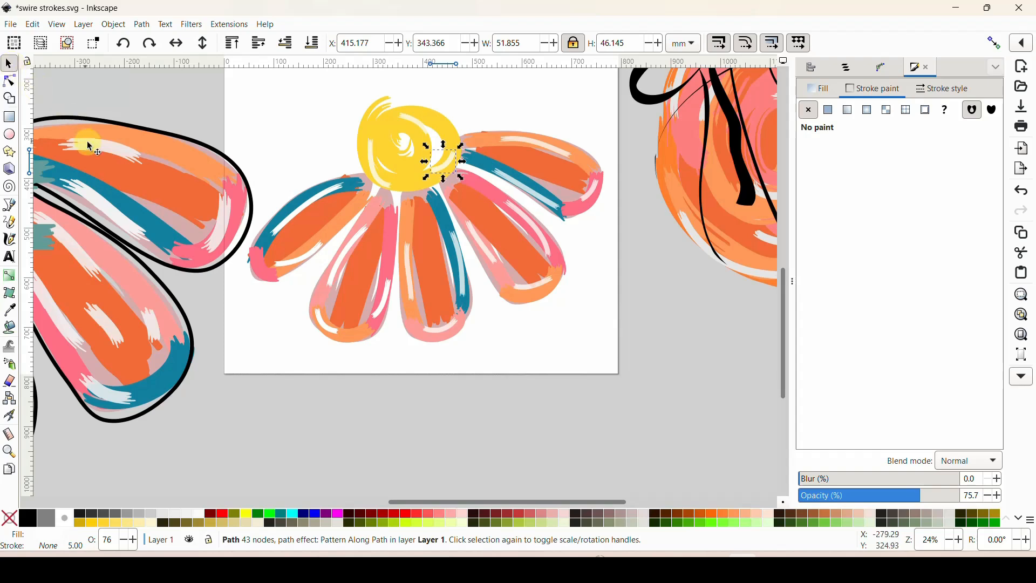
pyautogui.click(257, 148)
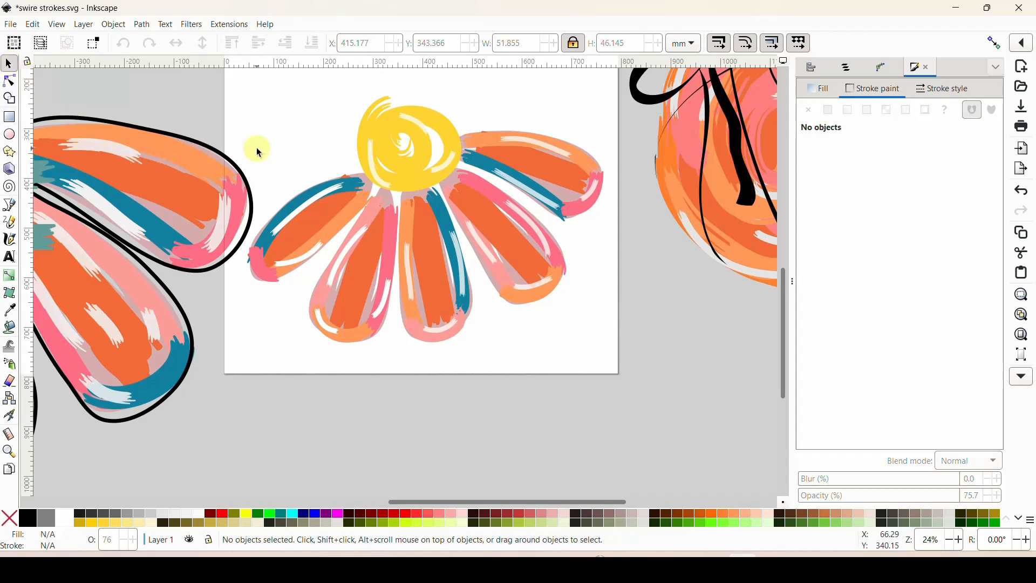
pyautogui.press('-')
pyautogui.press('-')
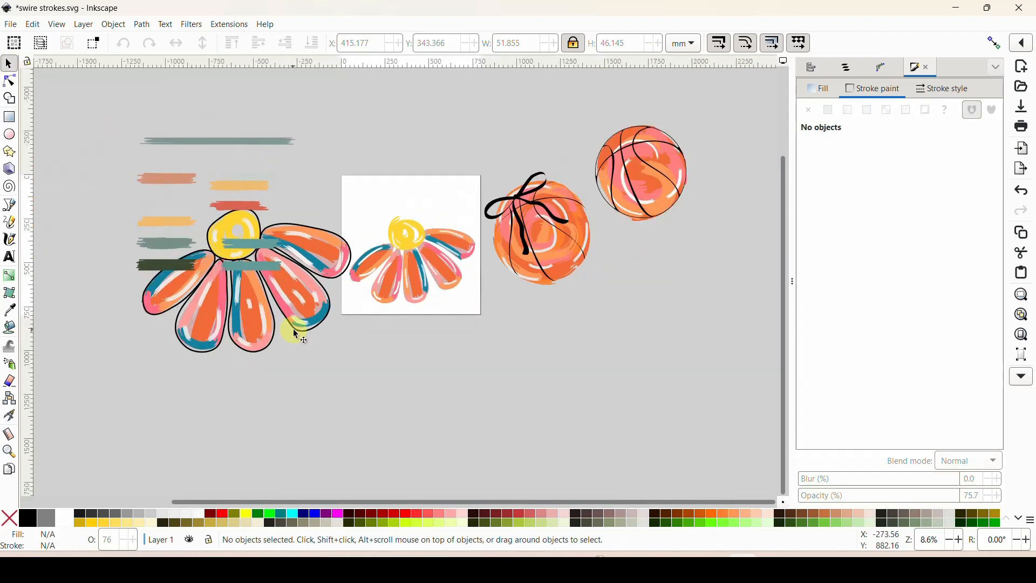
pyautogui.moveTo(293, 329); pyautogui.dragTo(300, 423)
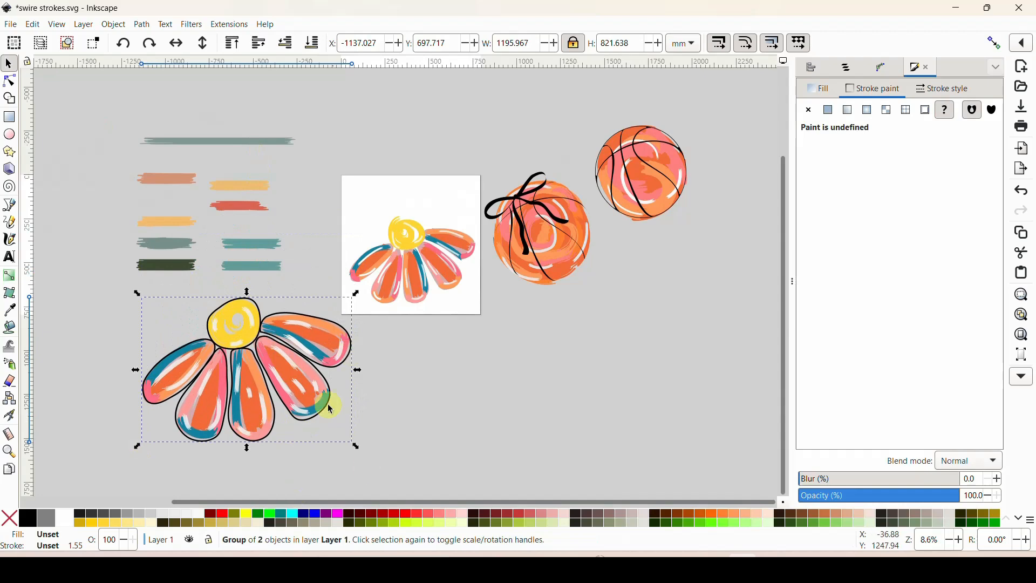
pyautogui.moveTo(339, 365); pyautogui.dragTo(211, 307)
pyautogui.press('+')
pyautogui.press('+')
pyautogui.press('+')
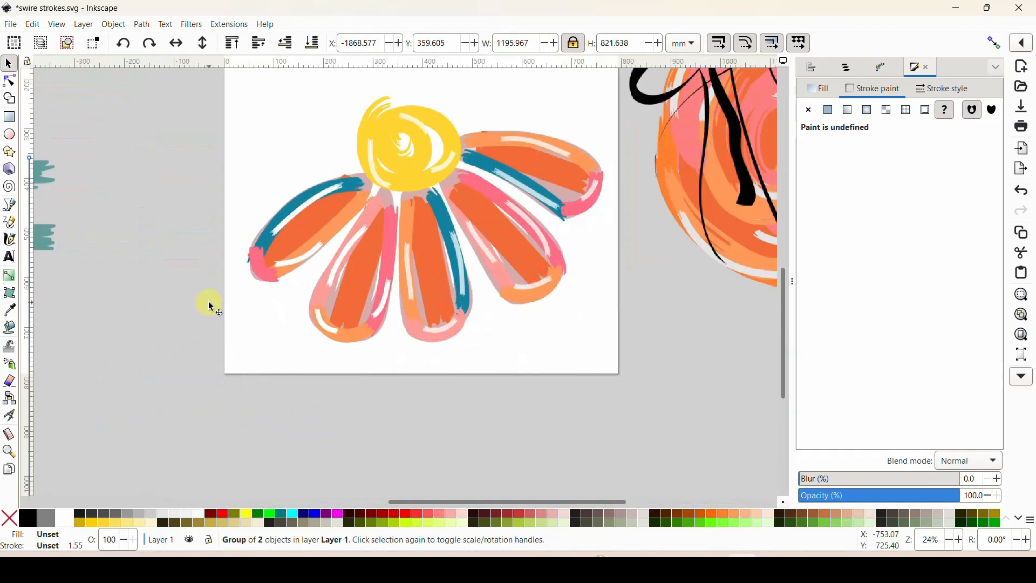
# - Draw a closed straight-segment outline around the leftmost petal with the Pen tool, using the stroke shape None
pyautogui.click(10, 205)
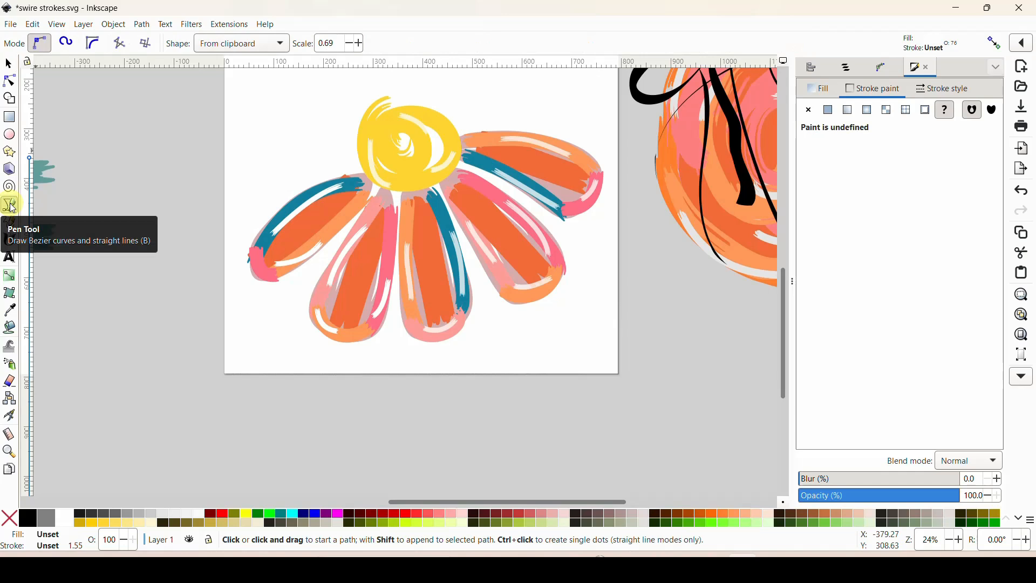
pyautogui.click(241, 44)
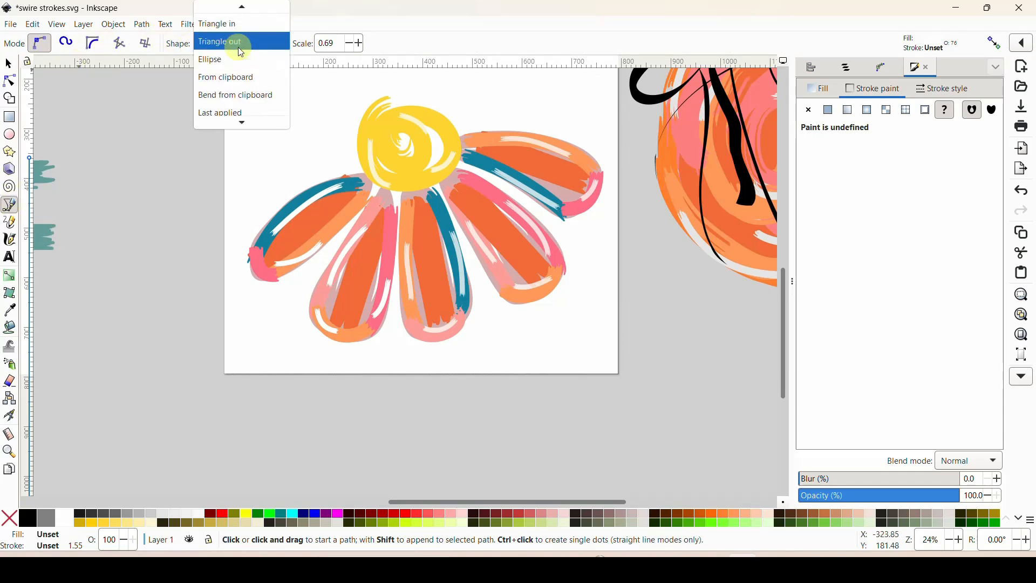
pyautogui.click(227, 12)
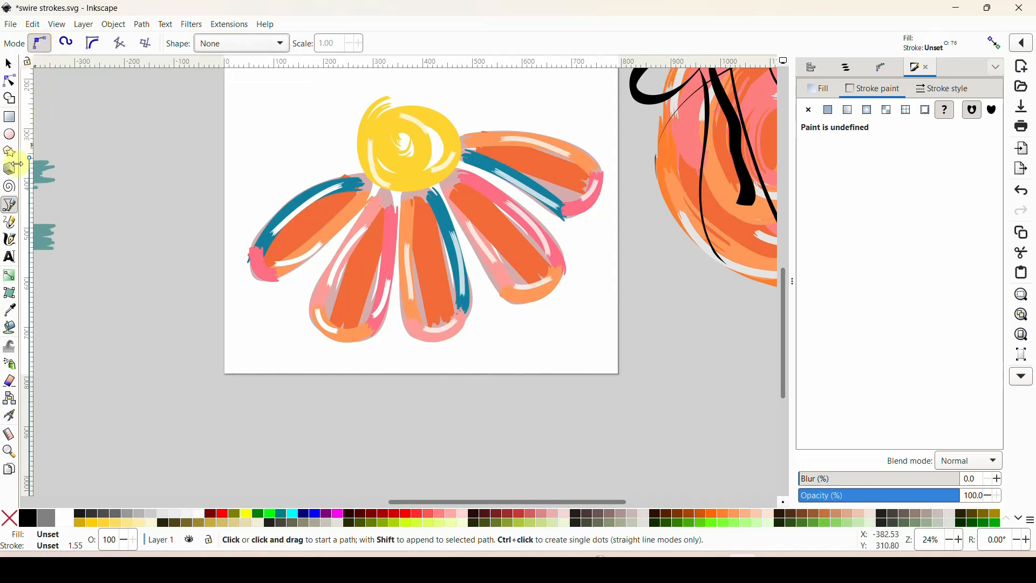
pyautogui.click(355, 173)
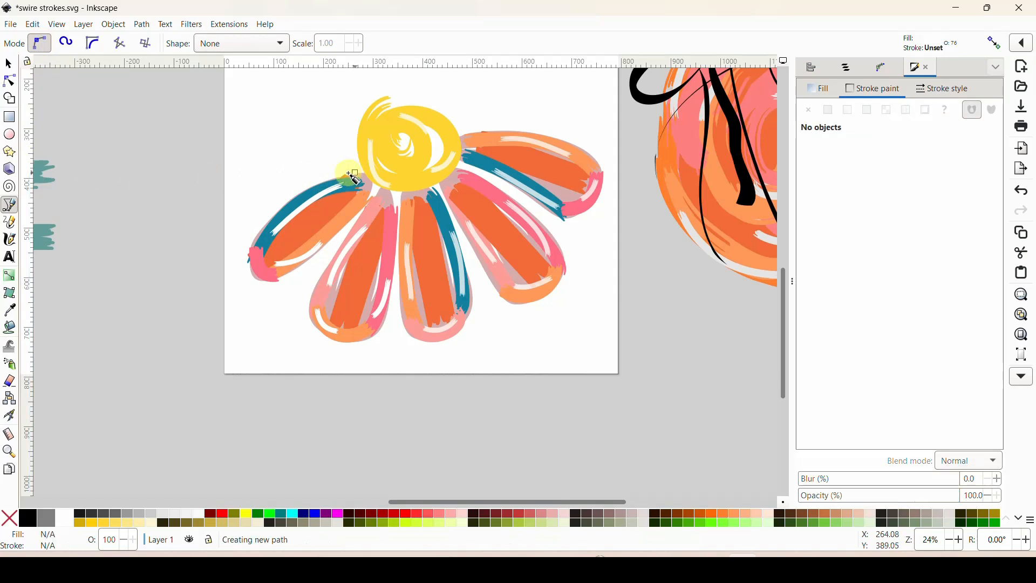
pyautogui.click(291, 201)
pyautogui.click(260, 230)
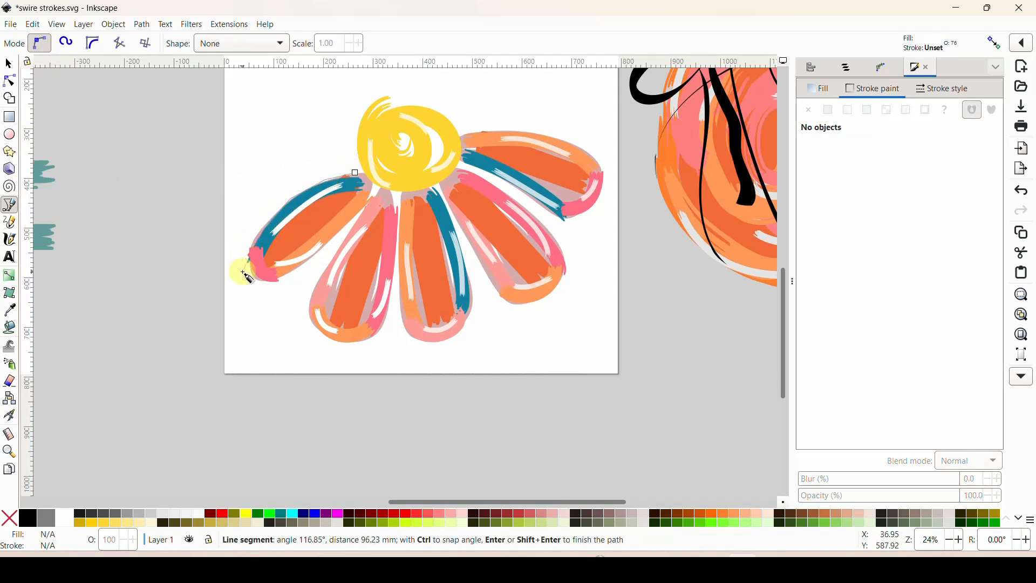
pyautogui.click(251, 264)
pyautogui.click(264, 280)
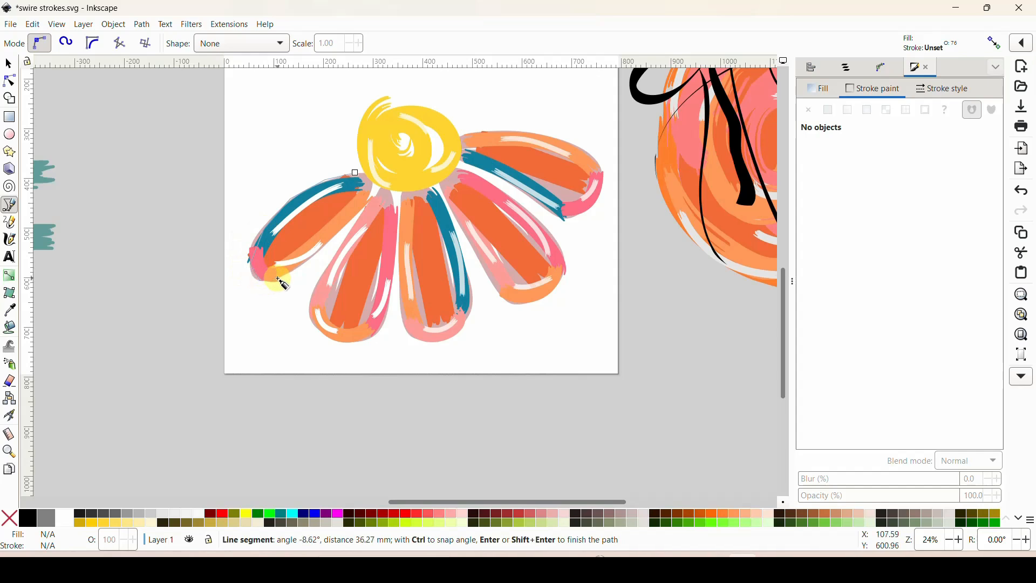
pyautogui.click(278, 280)
pyautogui.click(308, 260)
pyautogui.click(366, 202)
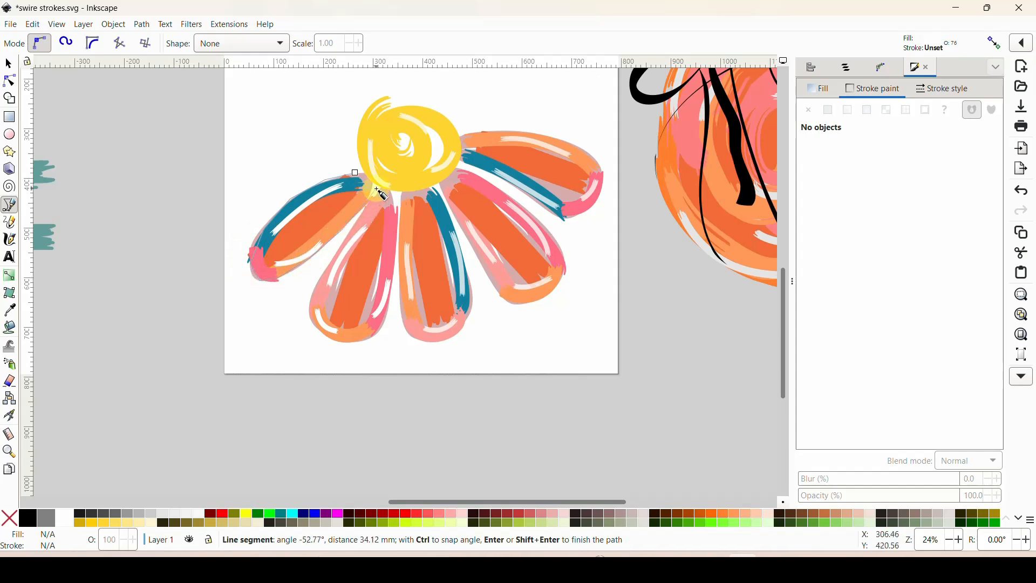
pyautogui.click(356, 174)
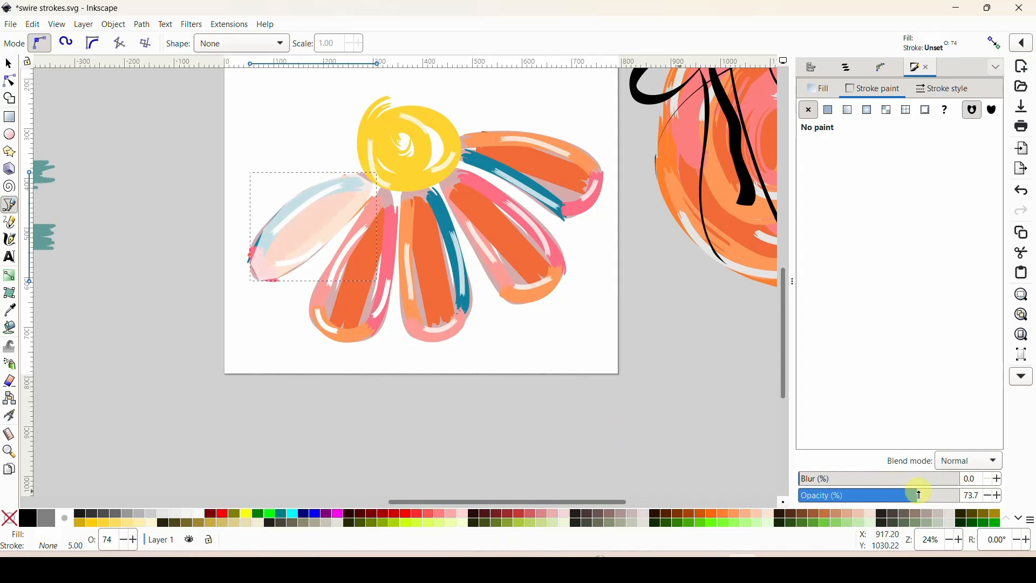
# - Give the leftmost petal's outline 100% opacity, no fill and a flat black stroke
pyautogui.moveTo(921, 493); pyautogui.dragTo(985, 492)
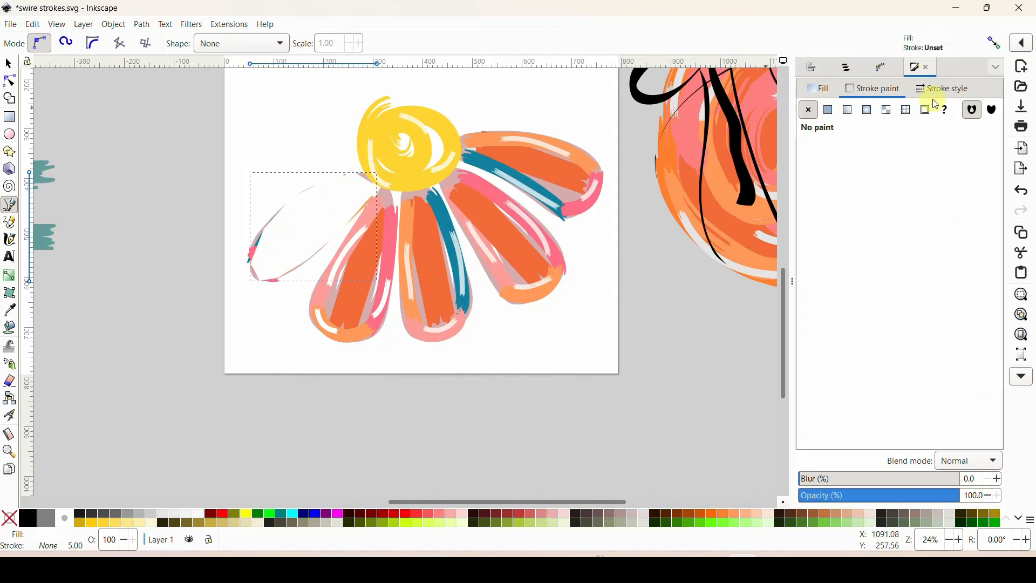
pyautogui.click(821, 88)
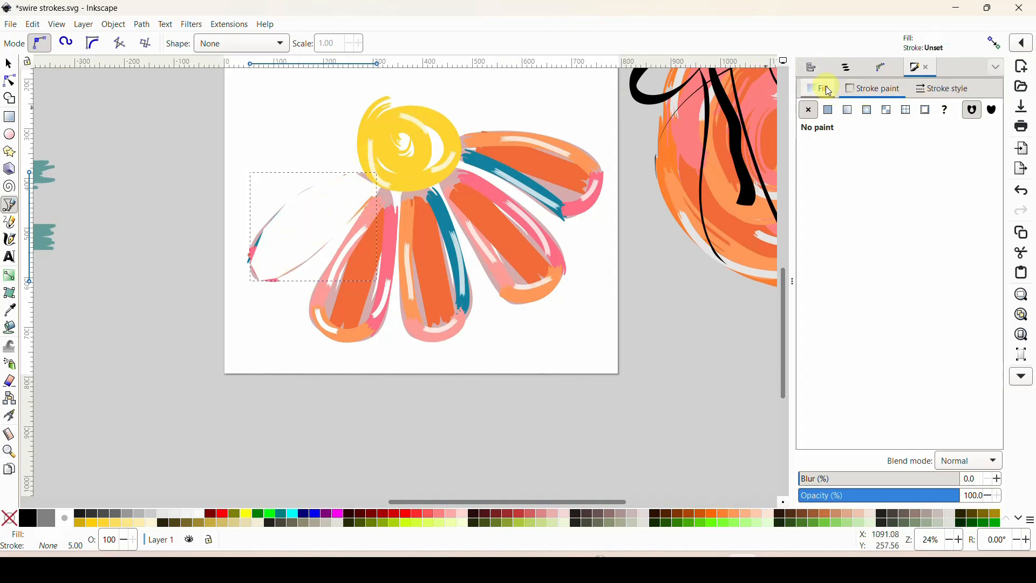
pyautogui.click(810, 110)
pyautogui.click(886, 93)
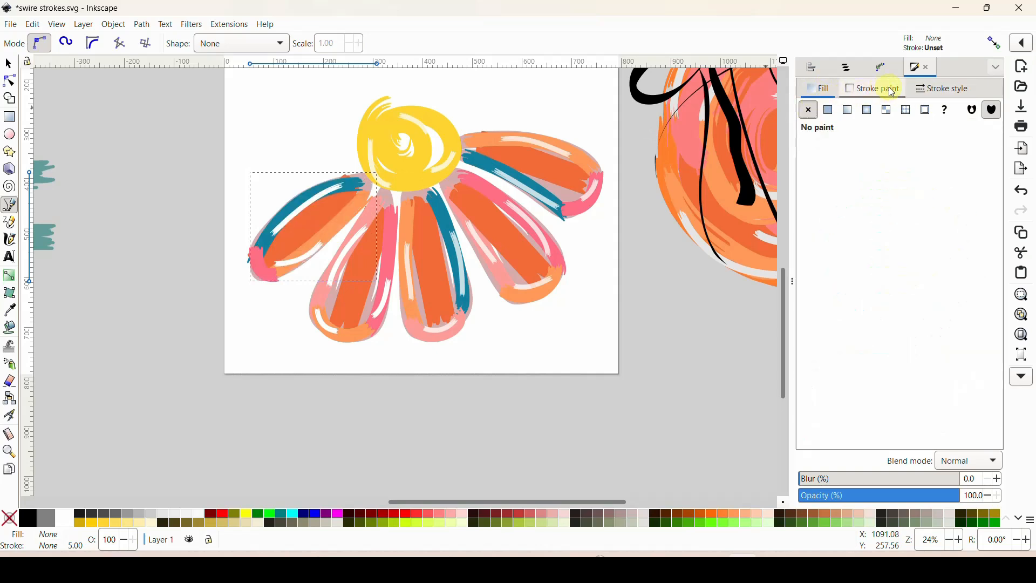
pyautogui.click(833, 110)
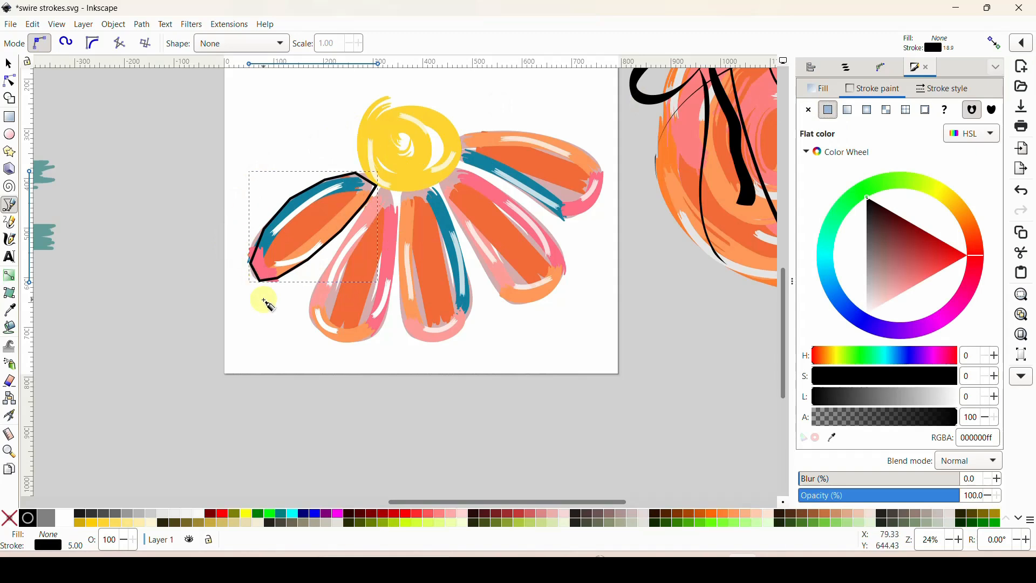
# - Convert all nodes of the leftmost petal's outline to smooth nodes and deselect it
pyautogui.click(9, 82)
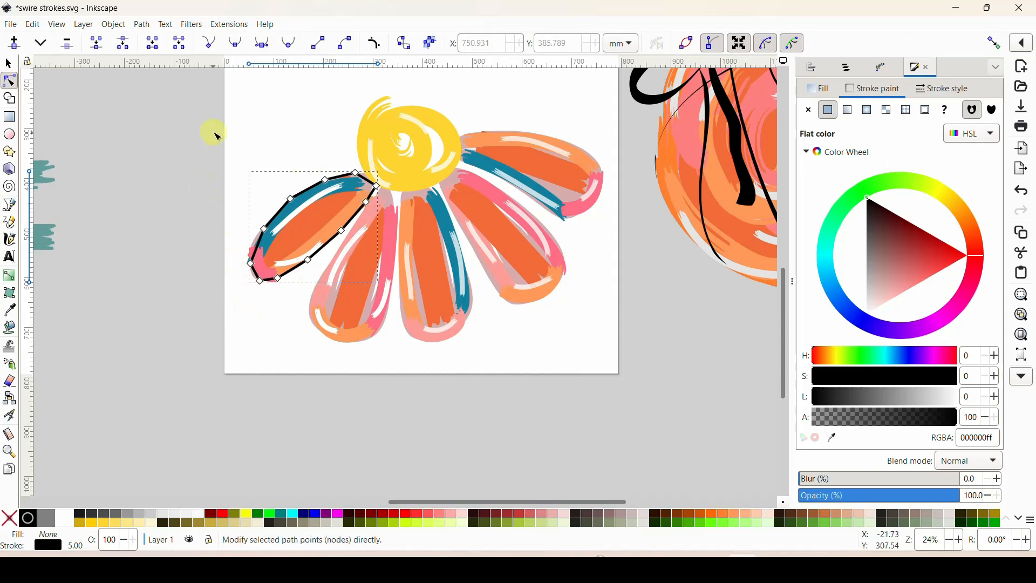
pyautogui.moveTo(214, 130); pyautogui.dragTo(405, 314)
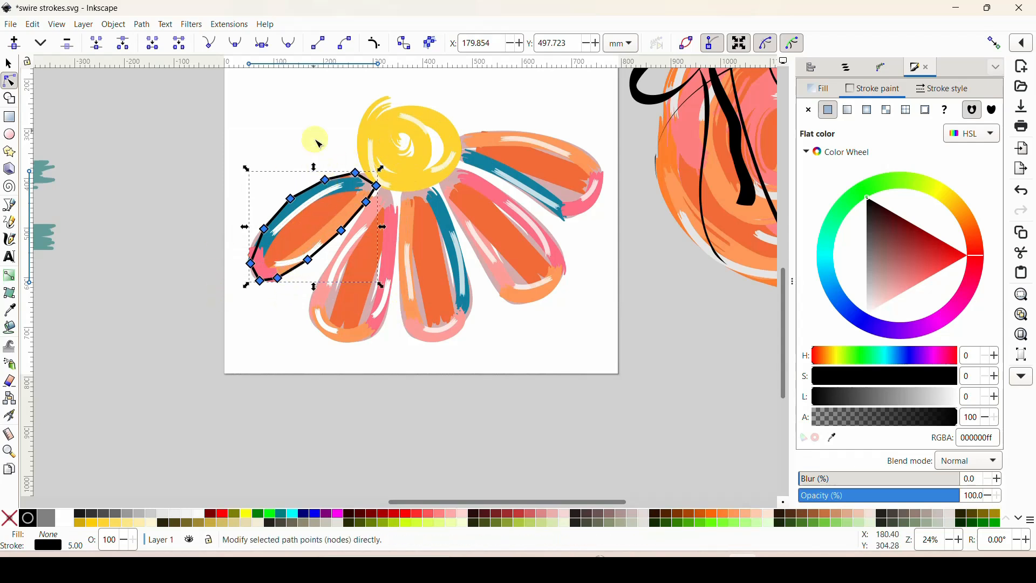
pyautogui.click(239, 48)
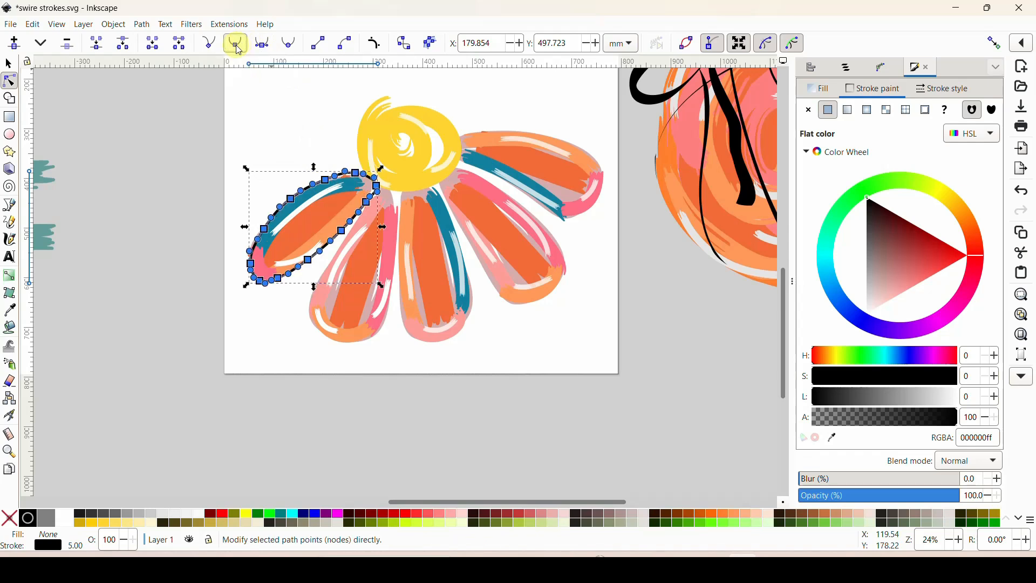
pyautogui.click(9, 65)
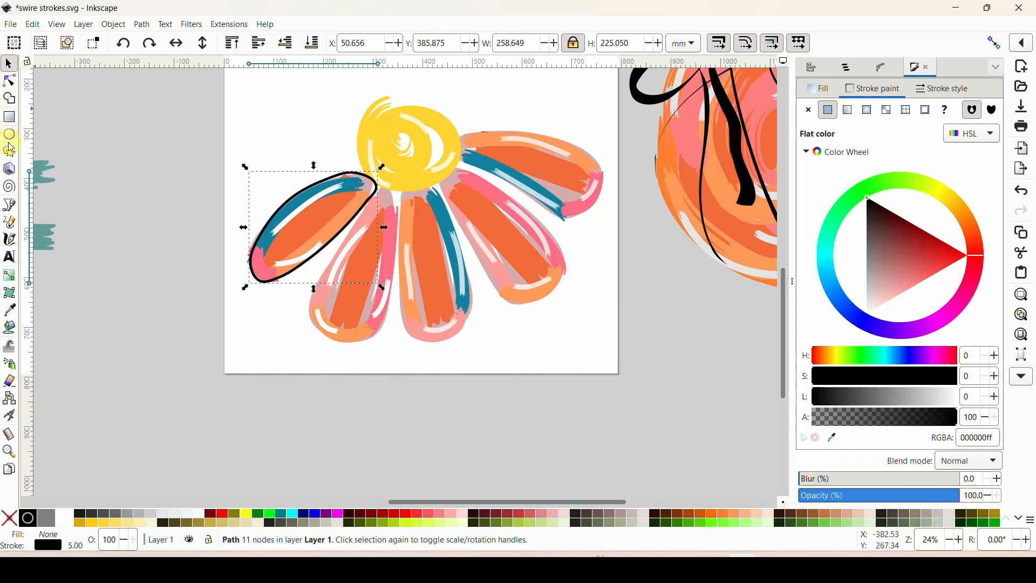
pyautogui.click(121, 143)
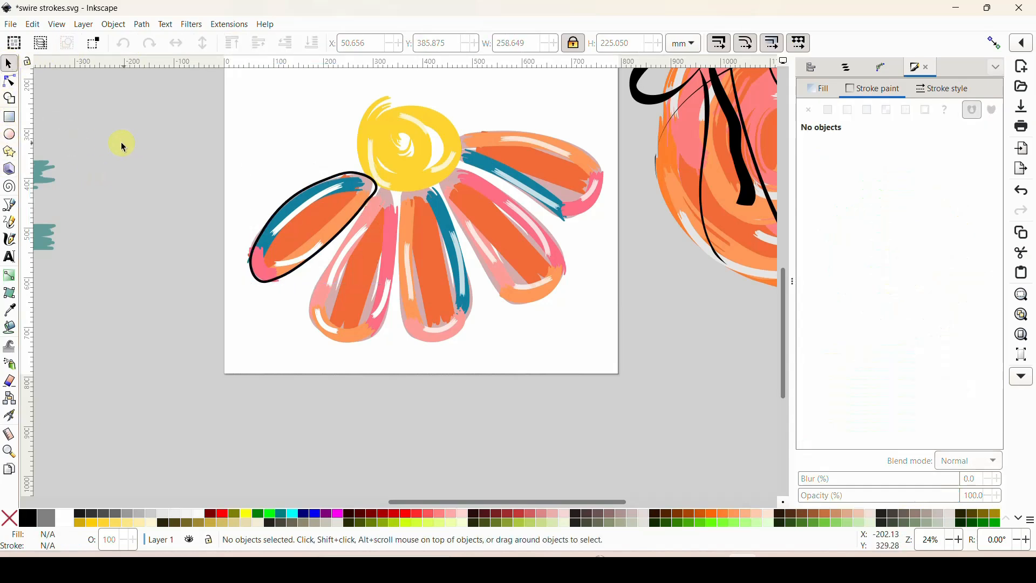
# - Draw a closed straight-segment black outline around the second petal from the left with the Pen tool
pyautogui.click(9, 206)
pyautogui.click(374, 192)
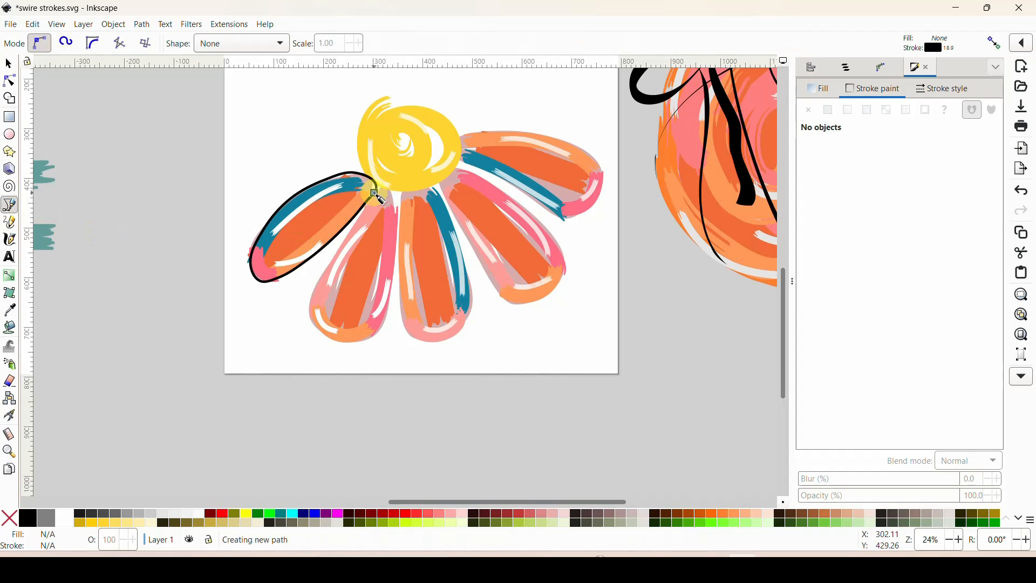
pyautogui.click(305, 306)
pyautogui.click(316, 330)
pyautogui.click(341, 339)
pyautogui.click(374, 336)
pyautogui.click(394, 295)
pyautogui.click(396, 232)
pyautogui.click(390, 197)
pyautogui.click(374, 193)
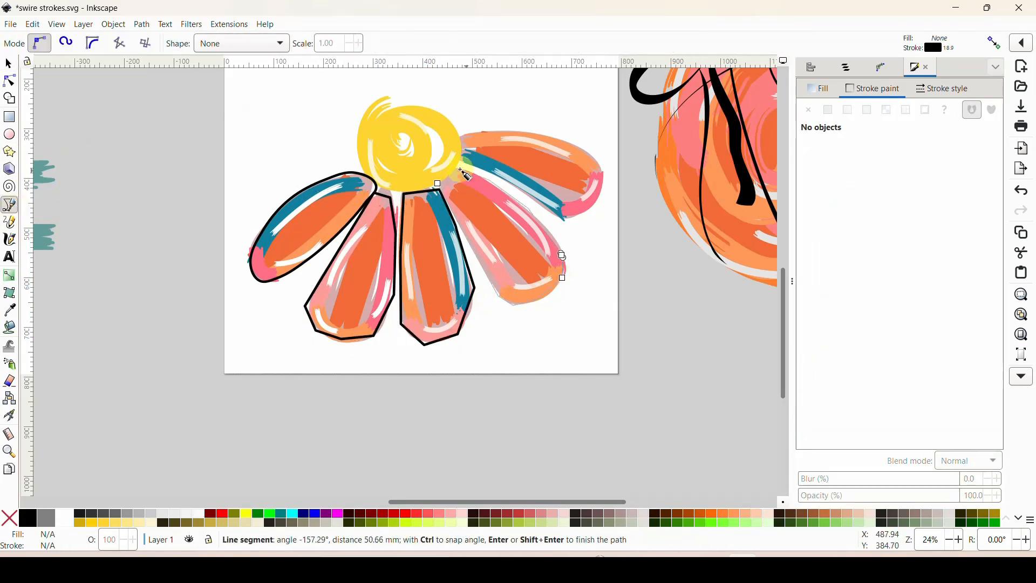
# - Outline the three remaining petals with closed straight-segment black paths, ending with the rightmost petal beside the yellow centre
pyautogui.click(491, 133)
pyautogui.click(457, 136)
pyautogui.click(458, 161)
pyautogui.click(100, 158)
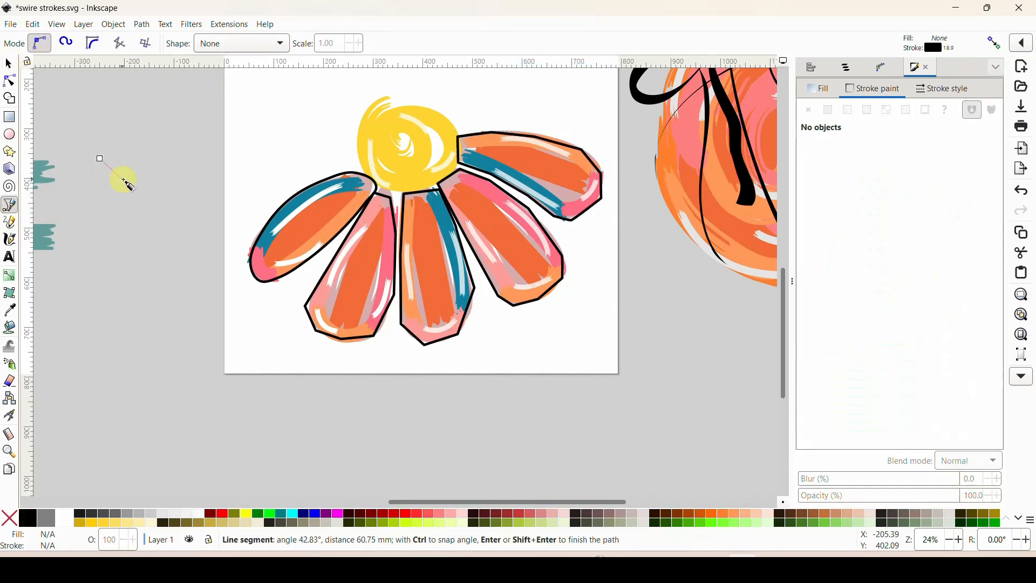
pyautogui.click(11, 66)
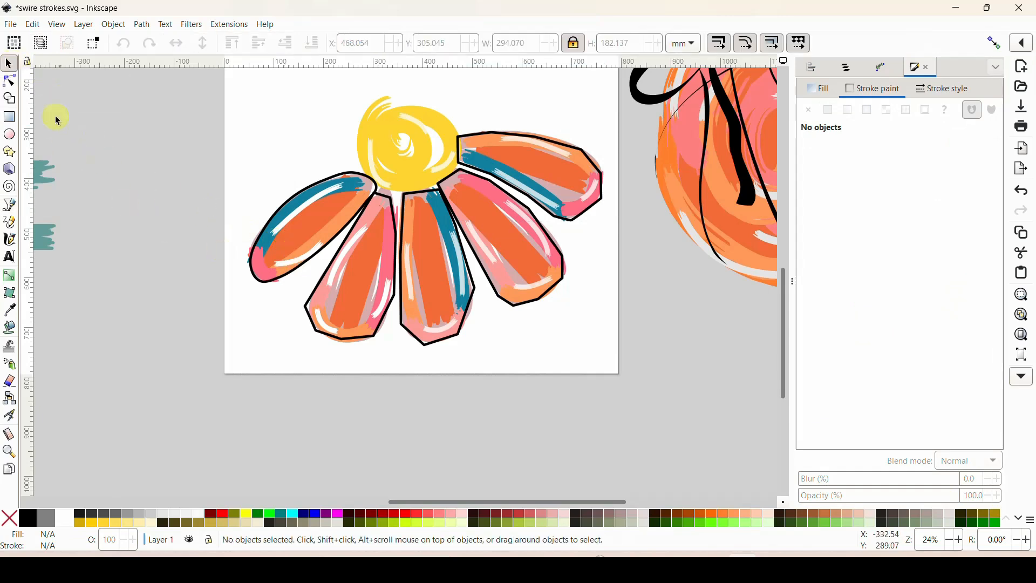
pyautogui.click(9, 81)
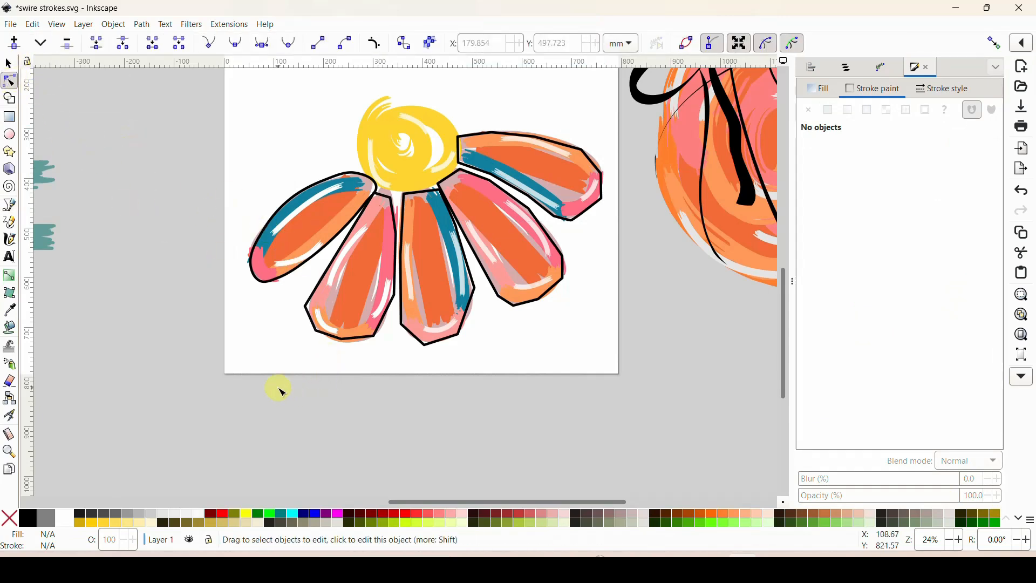
pyautogui.moveTo(261, 383); pyautogui.dragTo(632, 104)
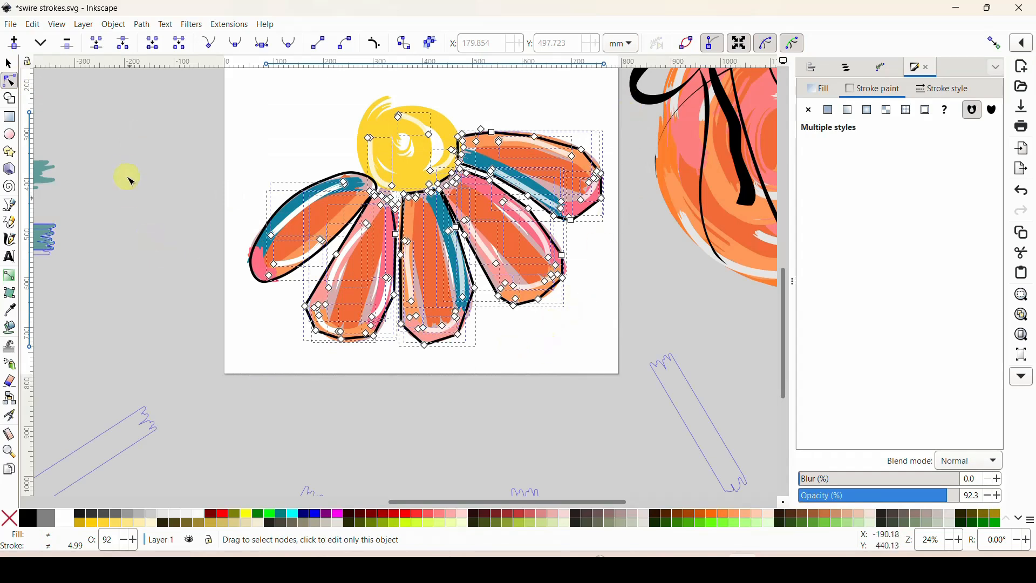
pyautogui.click(9, 65)
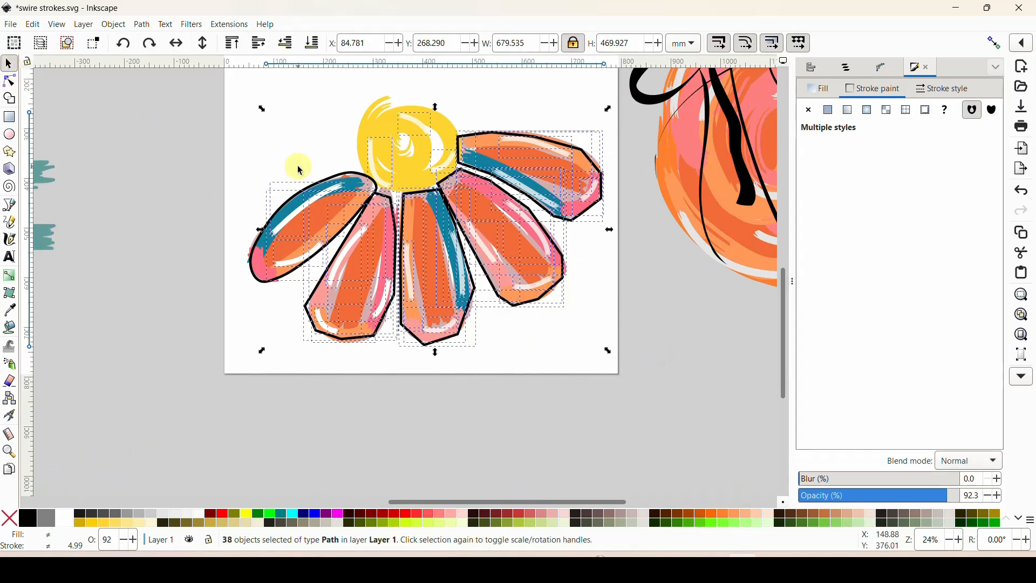
pyautogui.click(188, 156)
# - Convert all nodes of the four angular petal outlines to smooth nodes and deselect the outlines
pyautogui.click(339, 344)
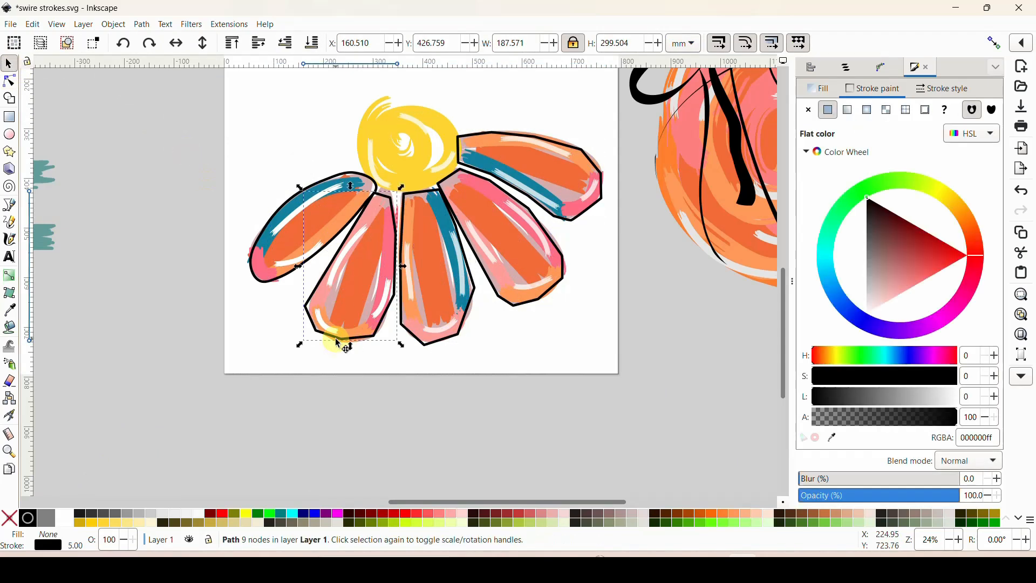
pyautogui.keyDown('shift'); pyautogui.click(435, 348); pyautogui.keyUp('shift')
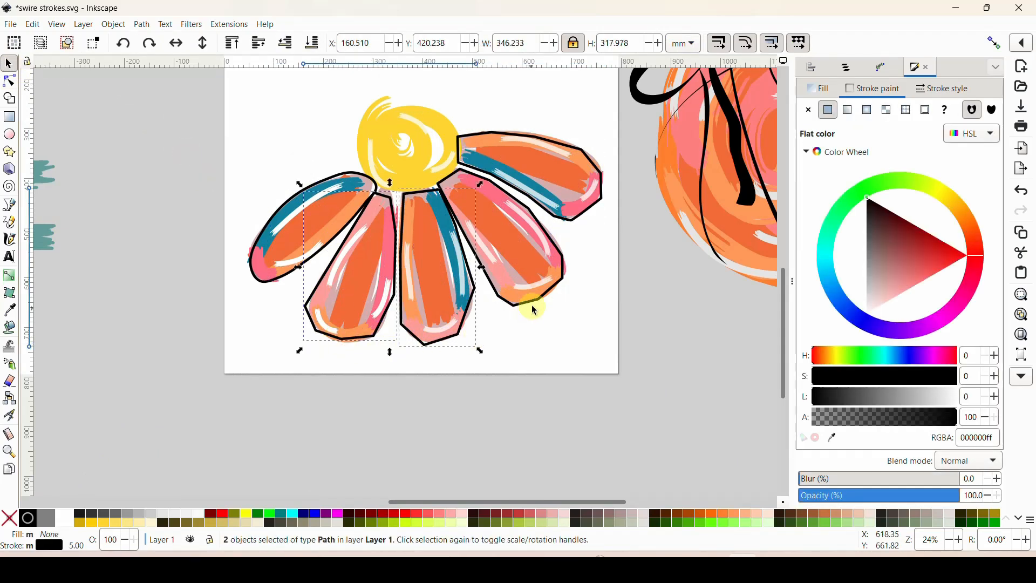
pyautogui.keyDown('shift'); pyautogui.click(538, 307); pyautogui.keyUp('shift')
pyautogui.keyDown('shift'); pyautogui.click(572, 216); pyautogui.keyUp('shift')
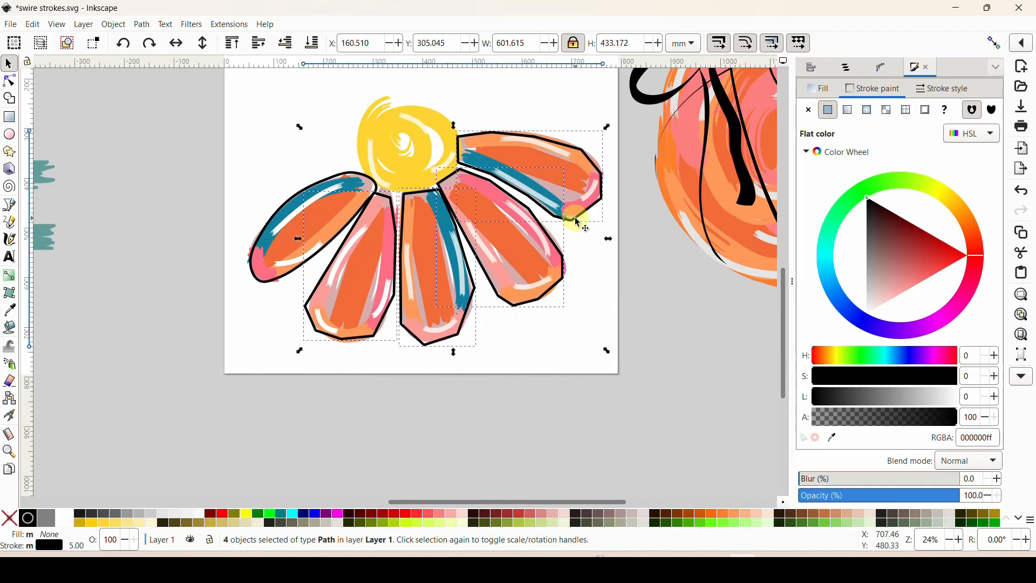
pyautogui.click(10, 81)
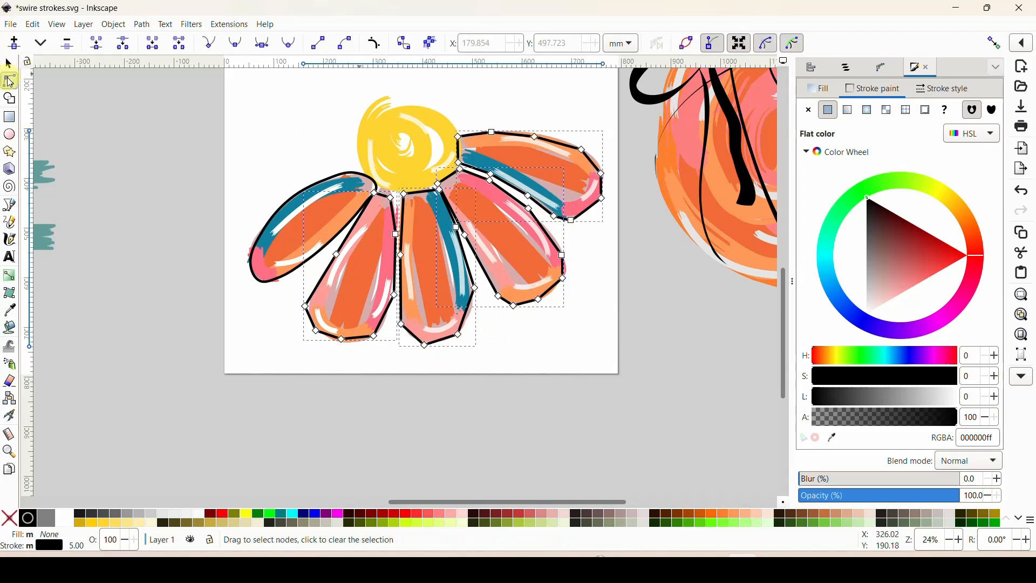
pyautogui.moveTo(424, 403); pyautogui.dragTo(629, 120)
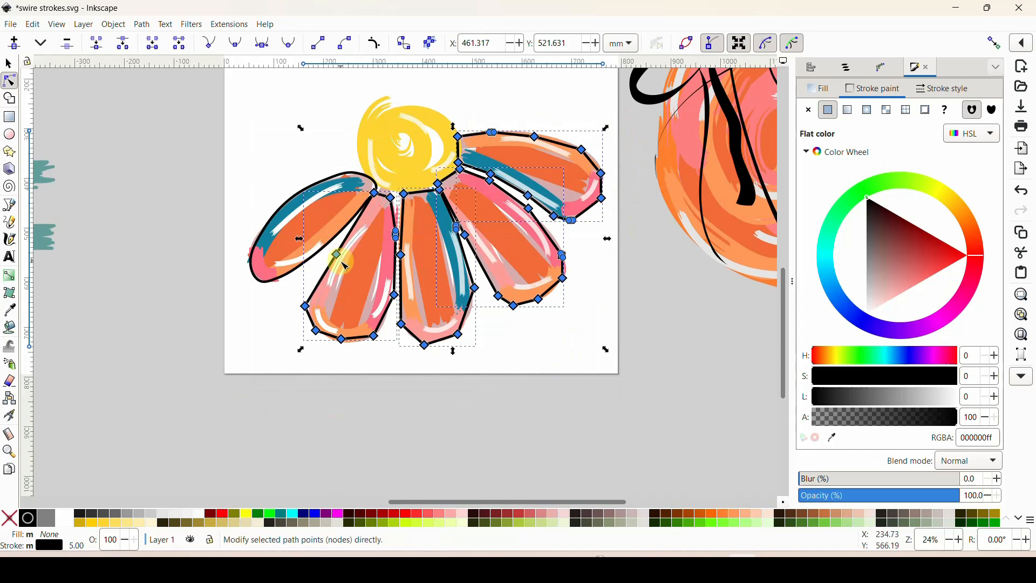
pyautogui.click(241, 47)
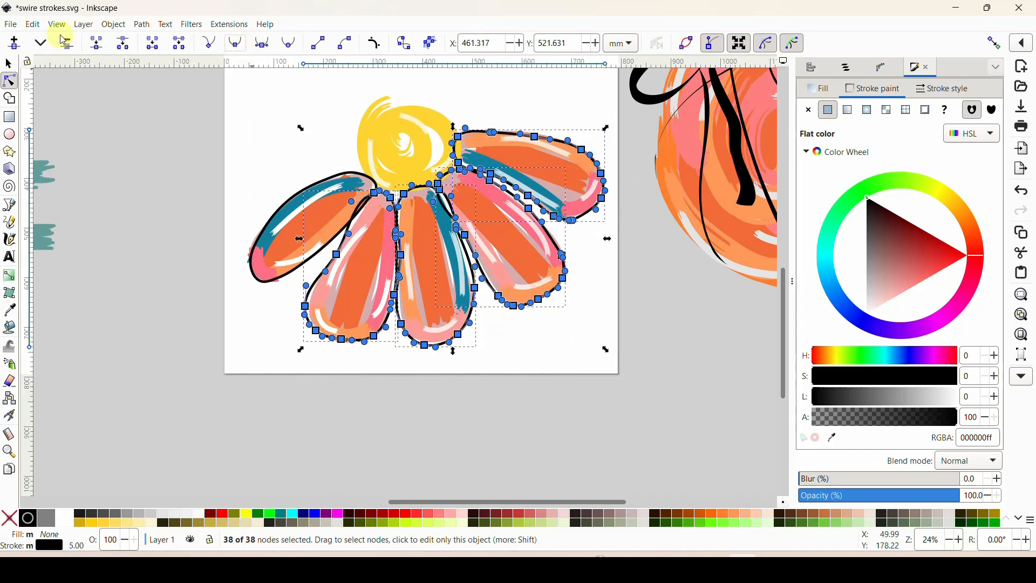
pyautogui.click(9, 64)
pyautogui.click(143, 143)
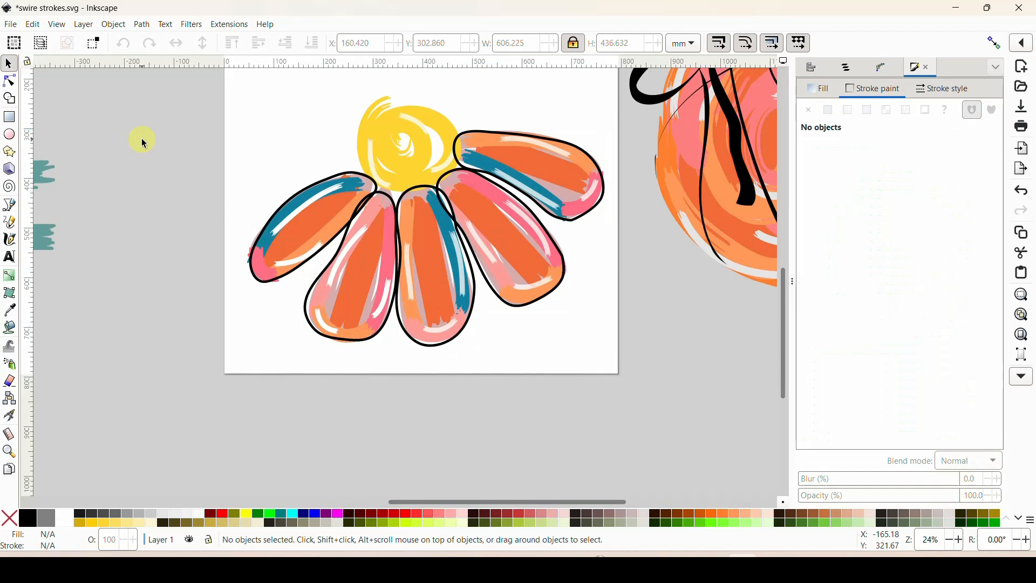
# - Delete the upper-right node of the middle petal's outline and reshape the curve there with the neighbouring node's handle
pyautogui.click(424, 184)
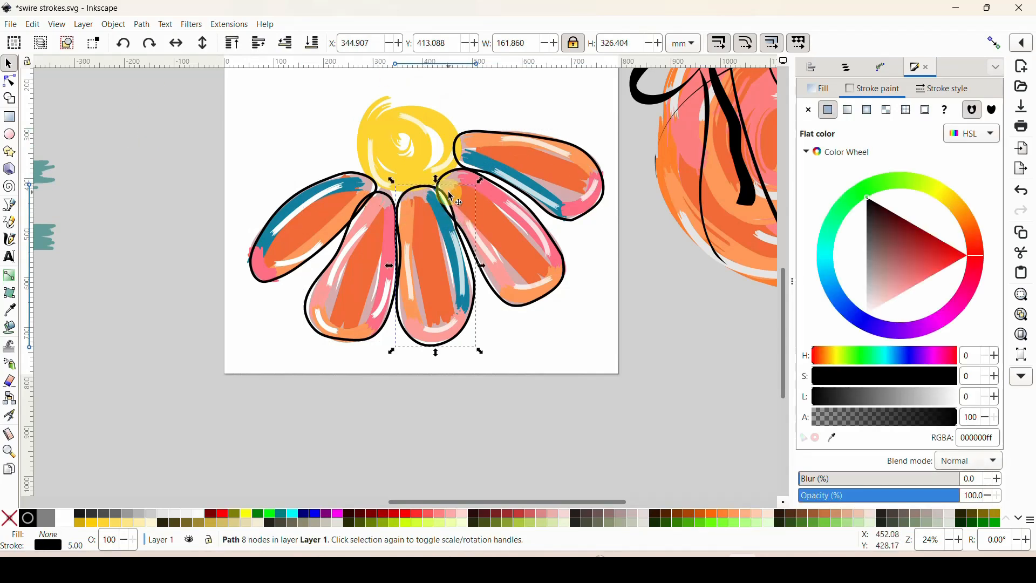
pyautogui.click(9, 81)
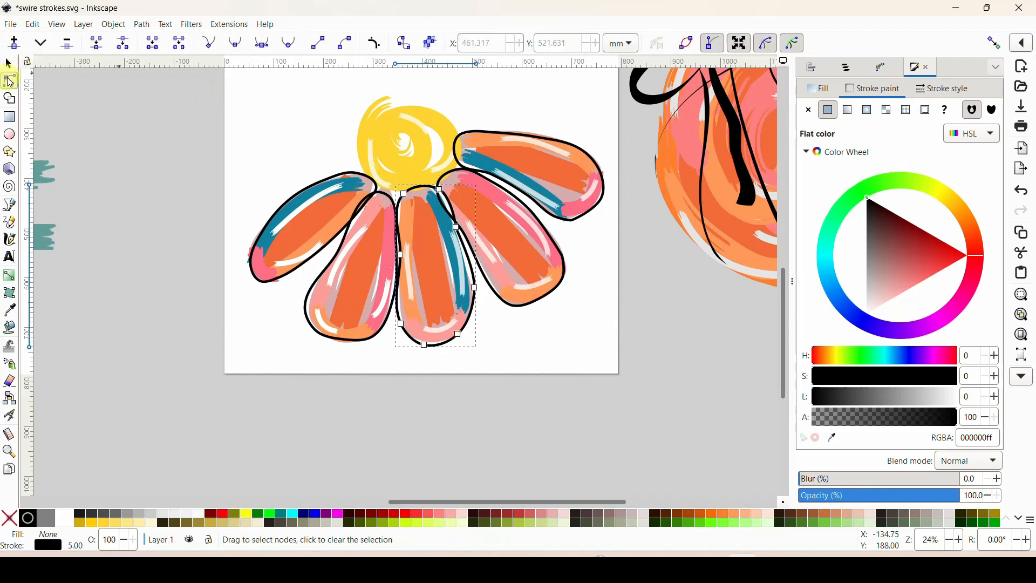
pyautogui.click(442, 195)
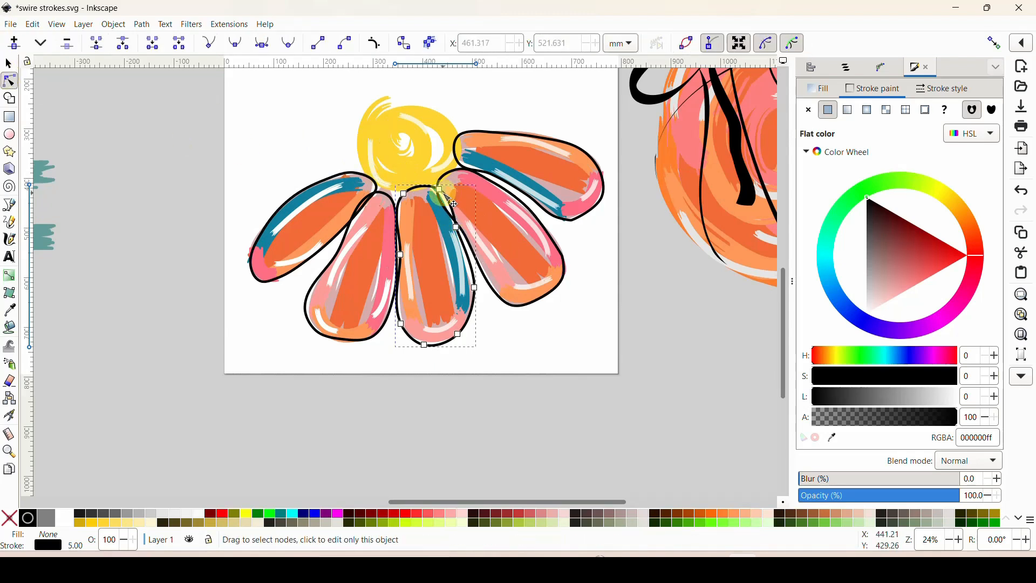
pyautogui.click(441, 191)
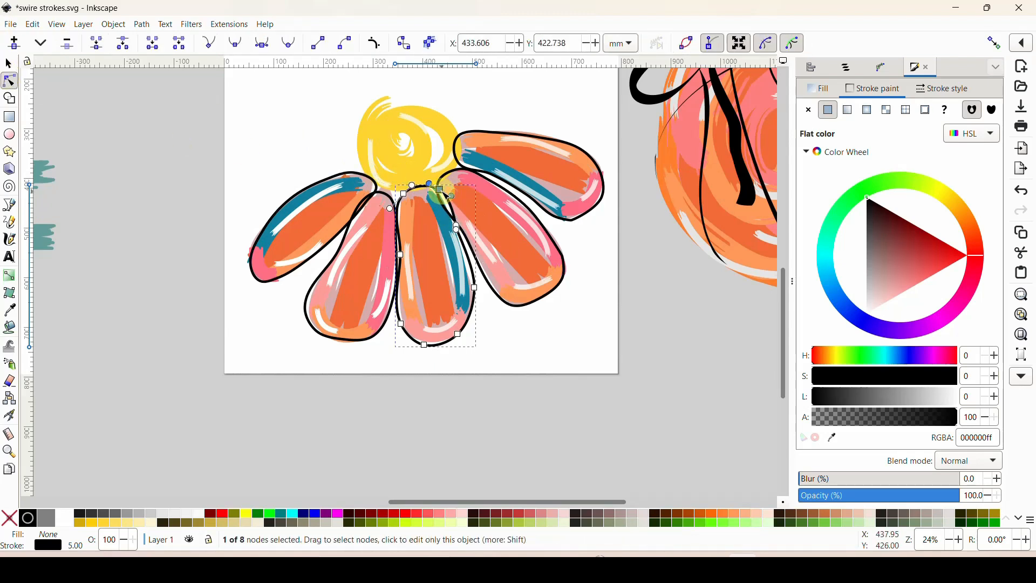
pyautogui.press('Delete')
pyautogui.click(457, 195)
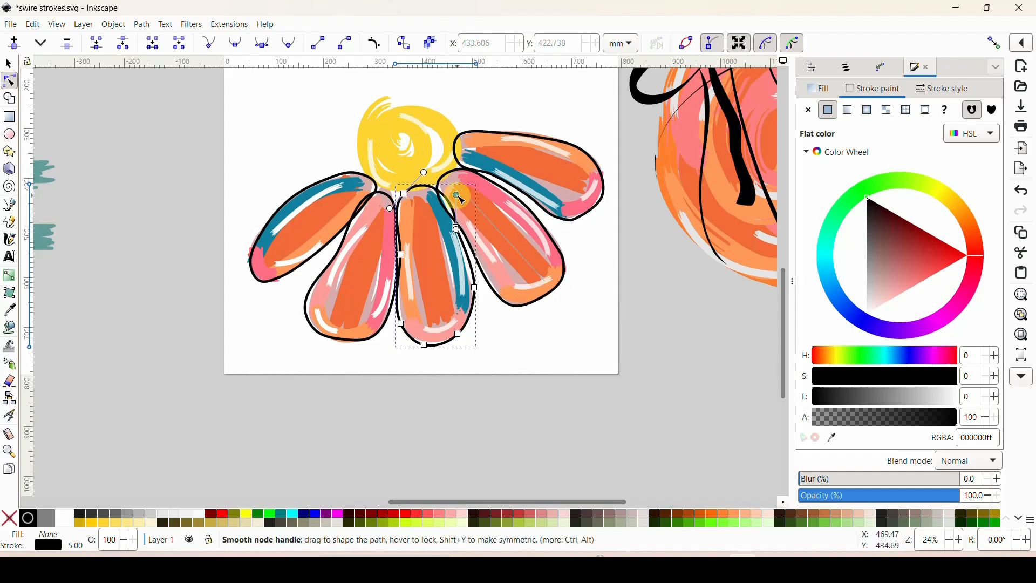
pyautogui.moveTo(457, 195); pyautogui.dragTo(443, 200)
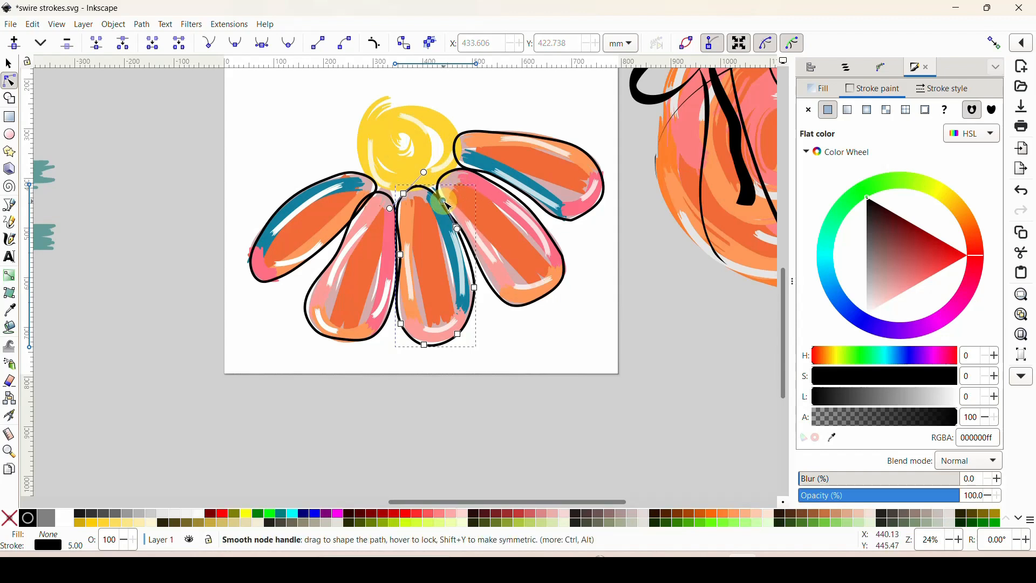
# - Reshape the inner end of the fourth petal's outline from the left, at its node near the yellow centre
pyautogui.click(501, 190)
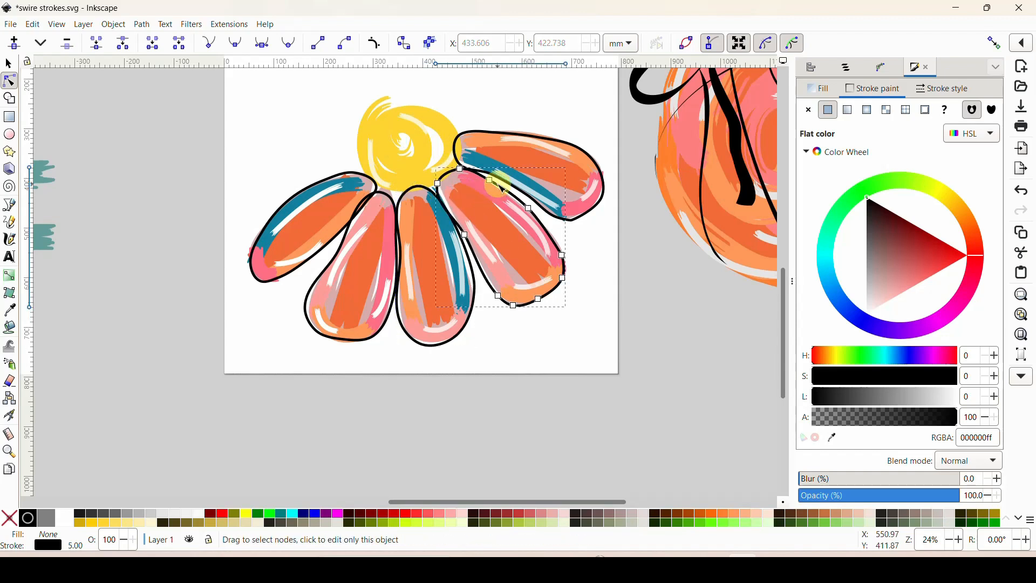
pyautogui.click(440, 186)
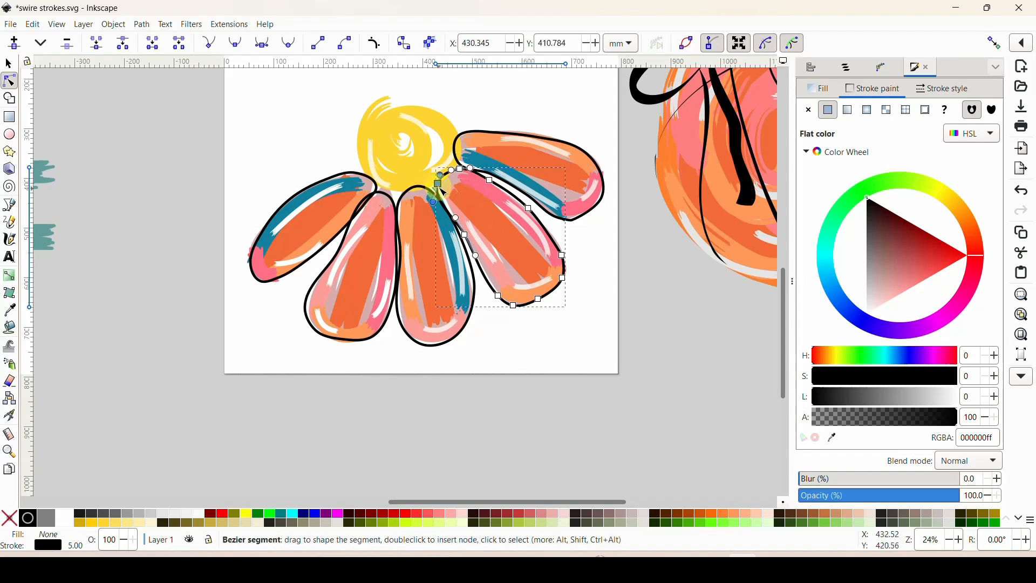
pyautogui.moveTo(439, 185); pyautogui.dragTo(454, 208)
# - Shift the two inner-end nodes of the rightmost petal's outline away from the yellow centre
pyautogui.click(458, 156)
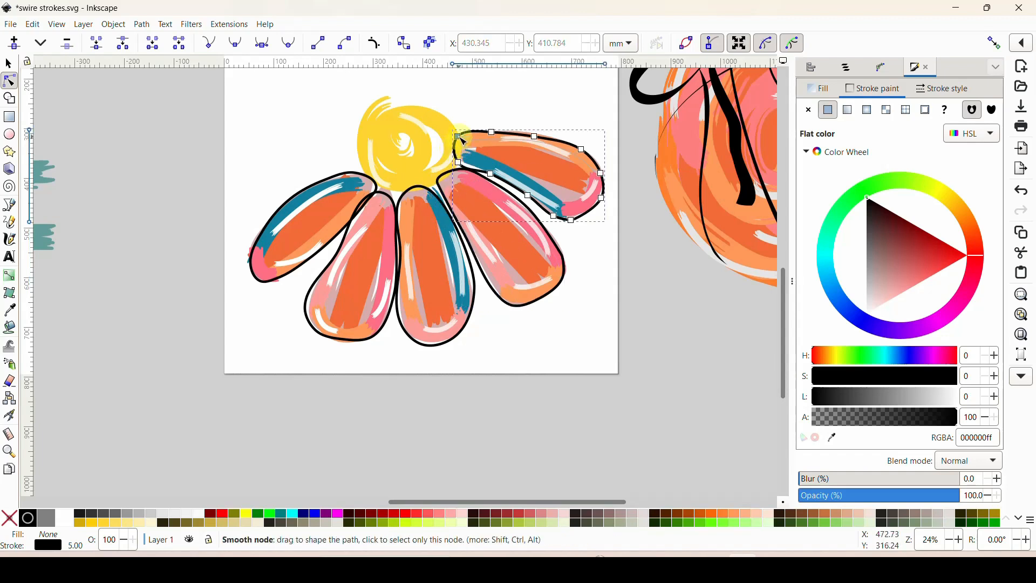
pyautogui.click(459, 138)
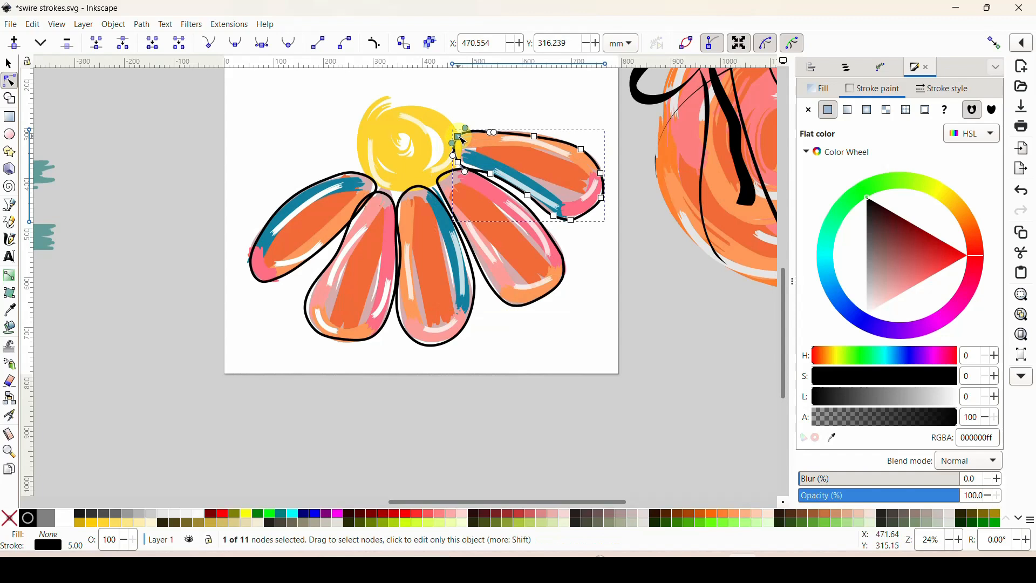
pyautogui.moveTo(463, 140); pyautogui.dragTo(469, 167)
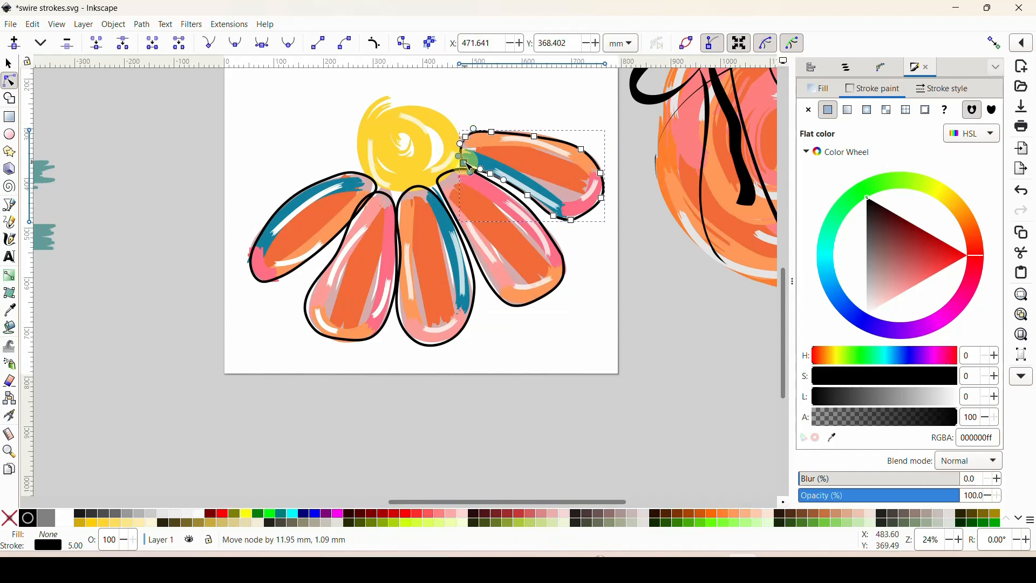
# - Lower the top curve of the middle petal's outline slightly below the yellow centre and deselect it
pyautogui.click(343, 236)
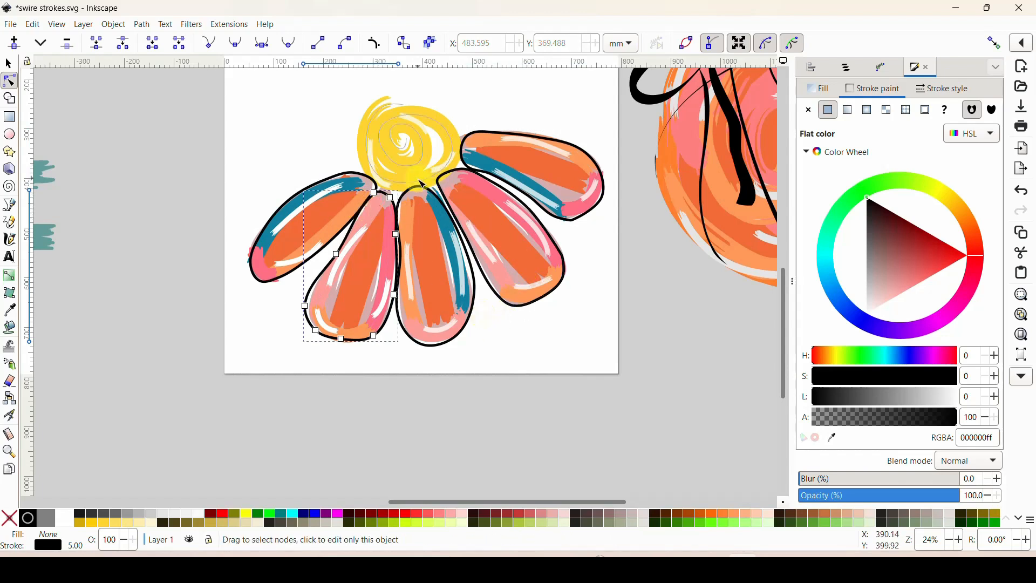
pyautogui.click(420, 187)
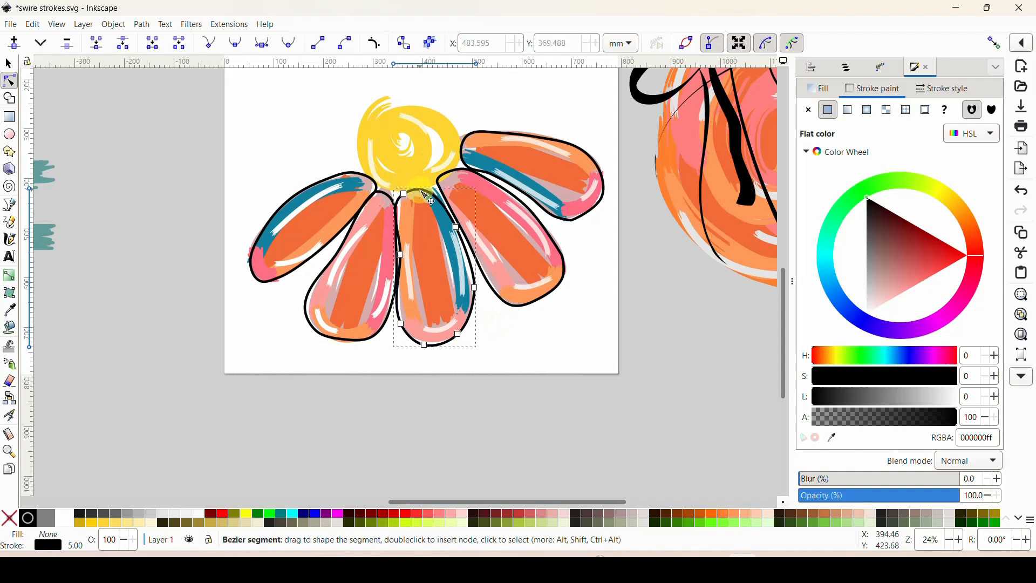
pyautogui.click(567, 351)
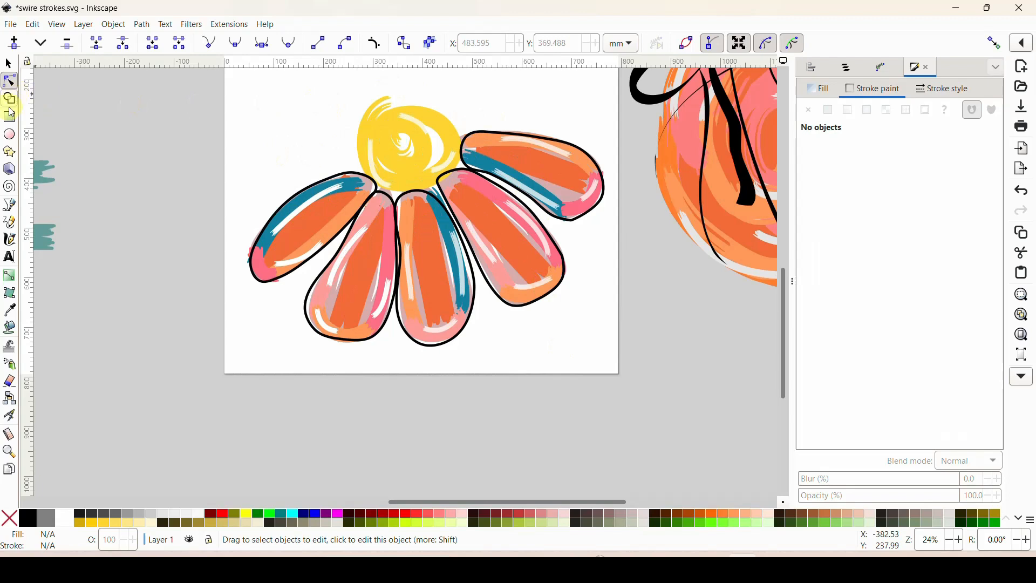
# - Draw a closed black Spiro path around the yellow flower centre with the Pen tool and deselect it
pyautogui.click(8, 206)
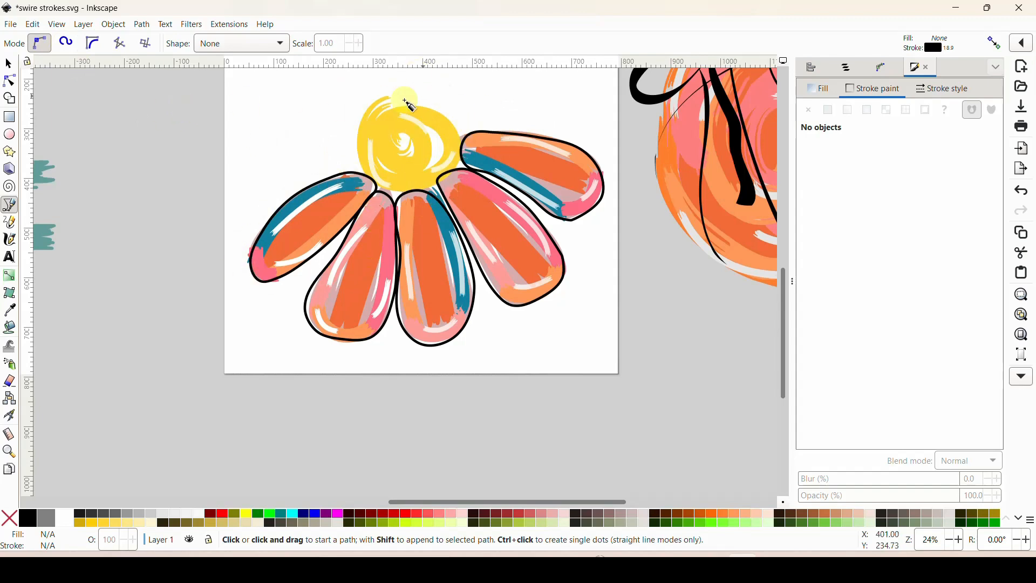
pyautogui.click(64, 47)
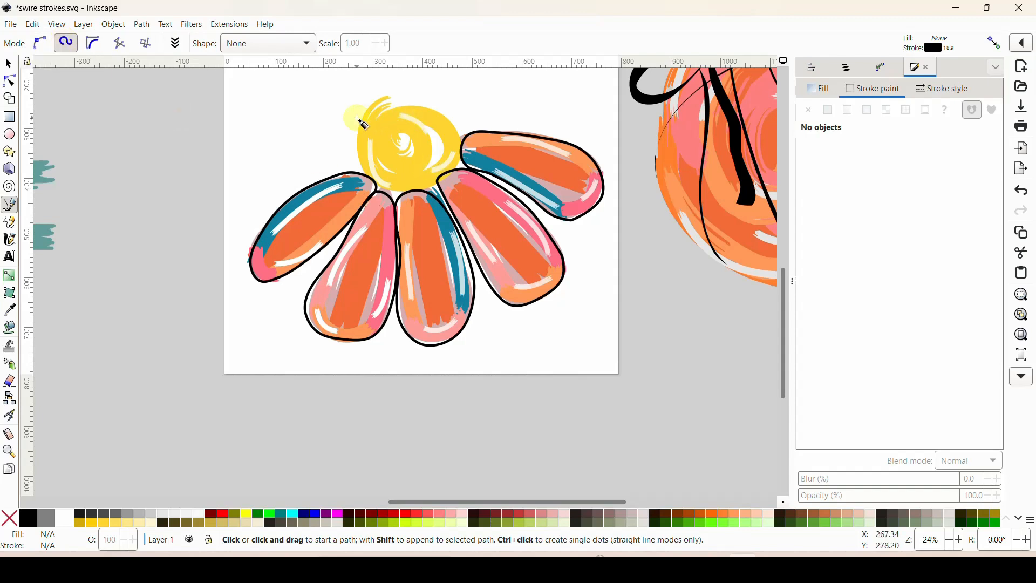
pyautogui.click(361, 121)
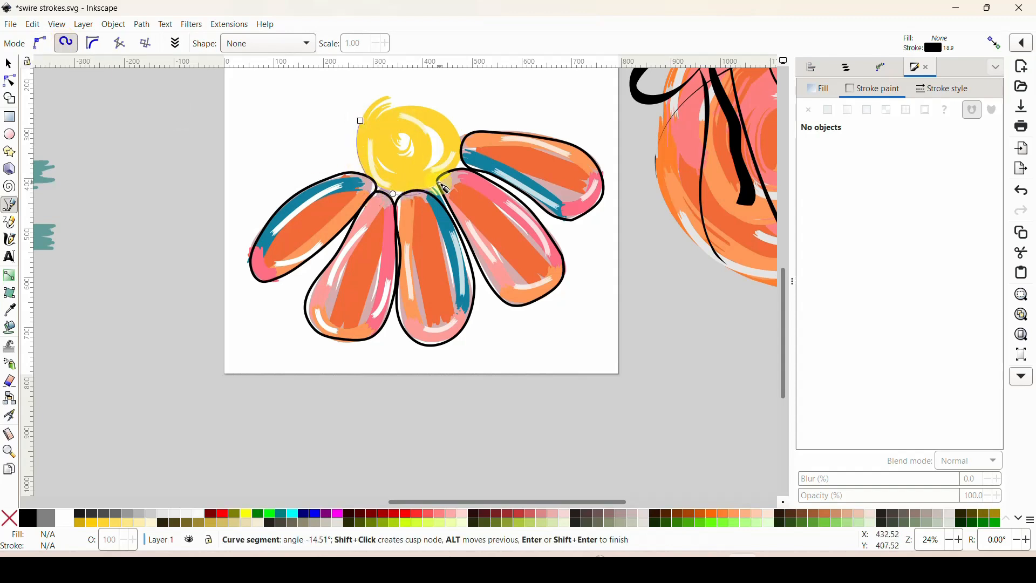
pyautogui.click(444, 179)
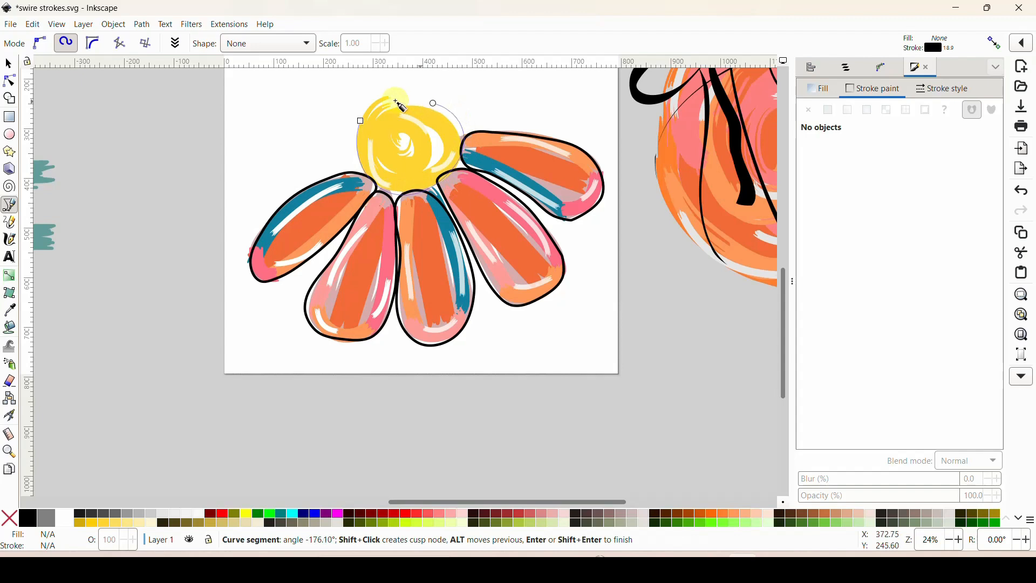
pyautogui.click(384, 100)
pyautogui.click(361, 121)
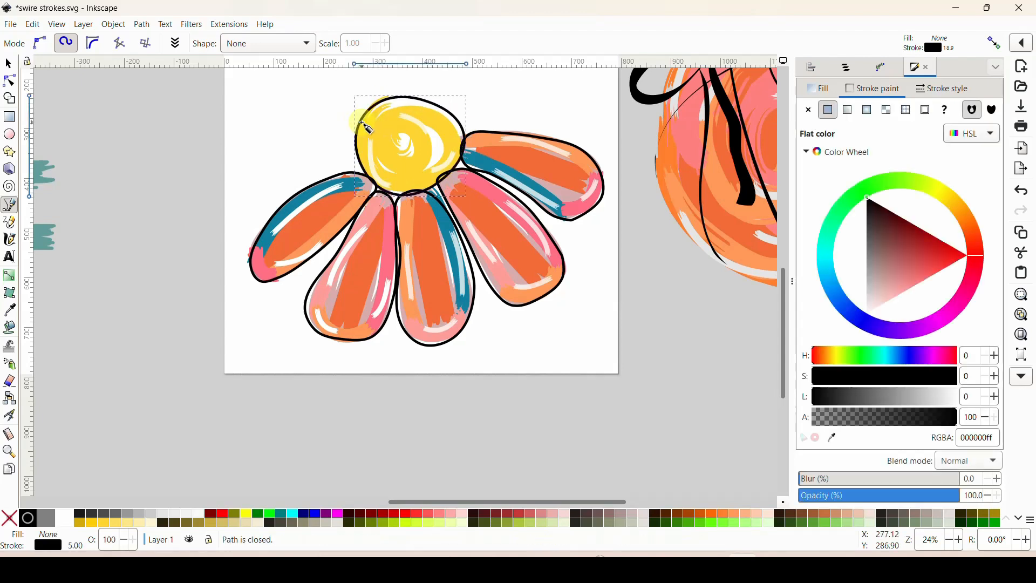
pyautogui.click(8, 63)
pyautogui.click(167, 173)
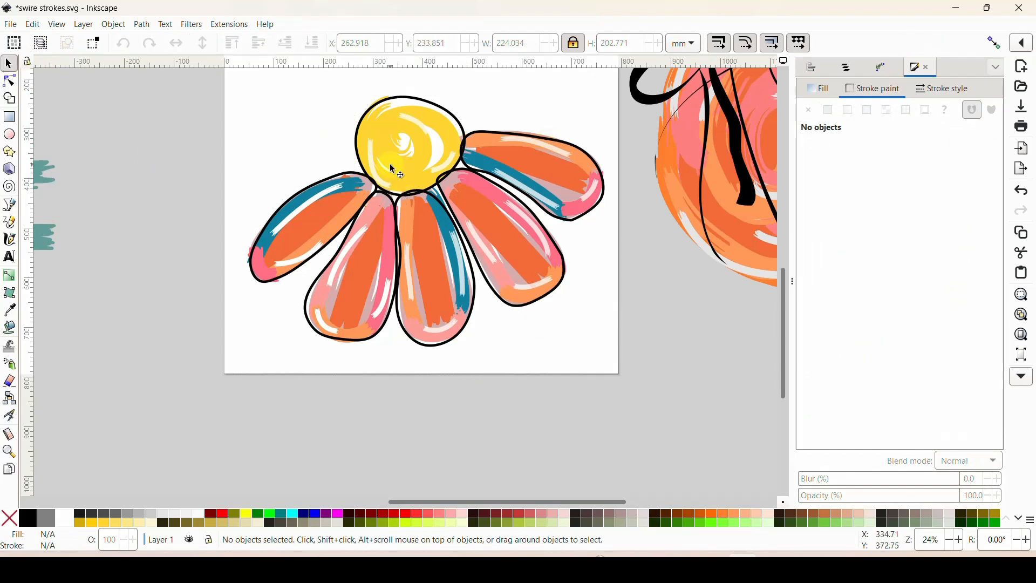
# - Examine the outlined reference flower beside the brush stroke samples and compare it with the painted flower on the page
pyautogui.scroll(15, 407, 351)
pyautogui.scroll(-5, 292, 367)
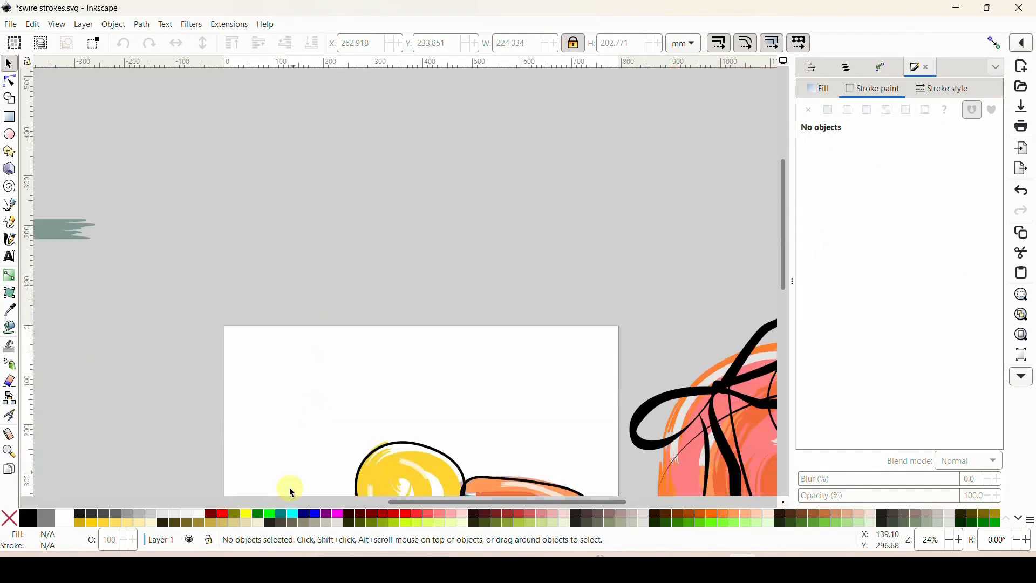
pyautogui.moveTo(434, 503); pyautogui.dragTo(270, 499)
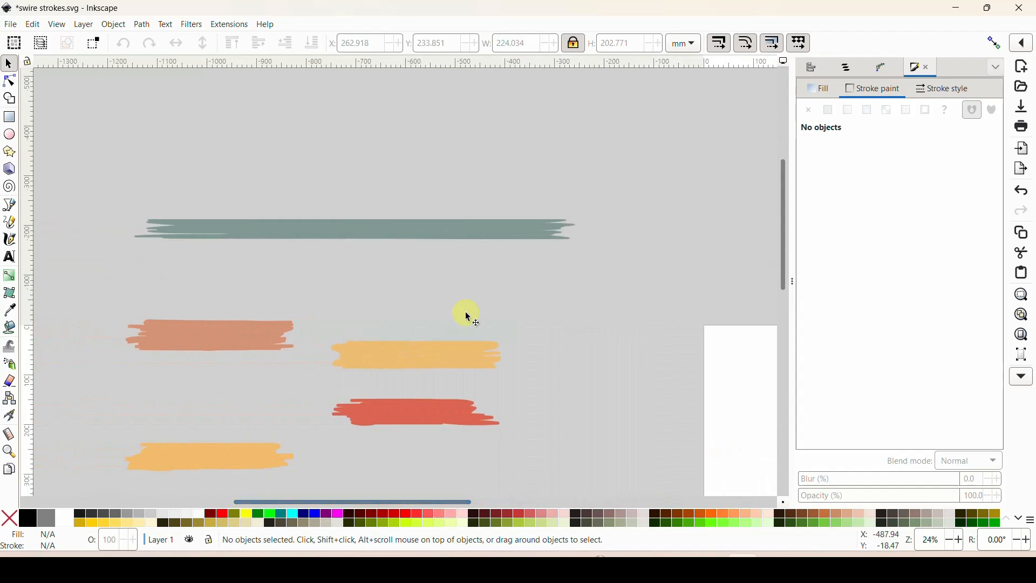
pyautogui.scroll(-12, 465, 311)
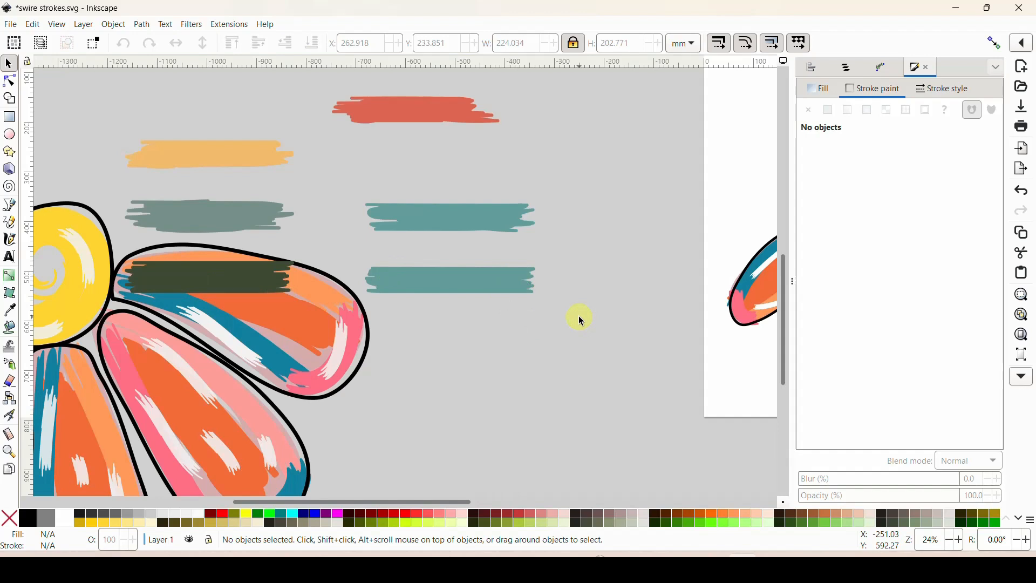
pyautogui.moveTo(428, 497); pyautogui.dragTo(572, 496)
pyautogui.scroll(10, 525, 393)
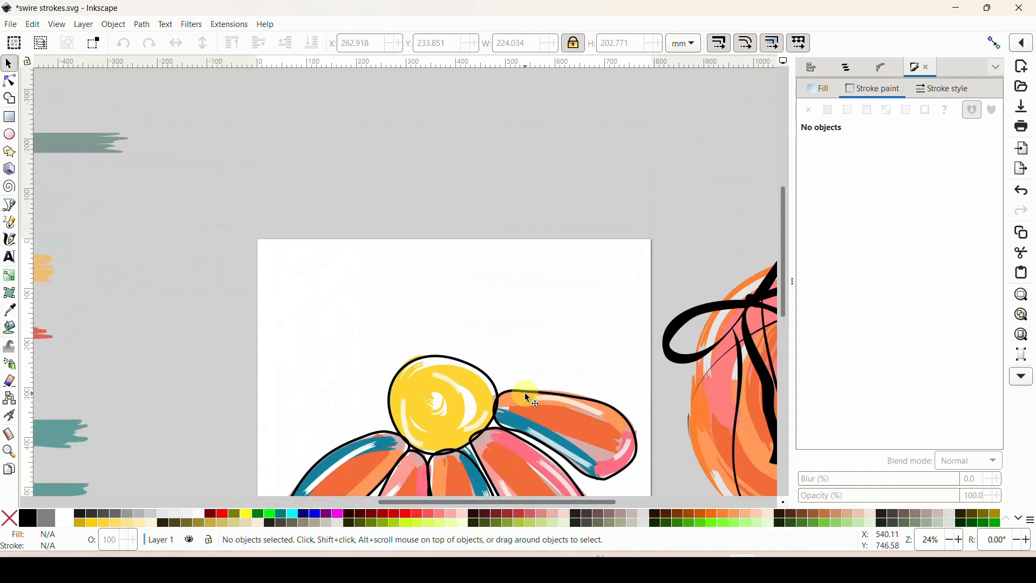
pyautogui.scroll(-10, 525, 394)
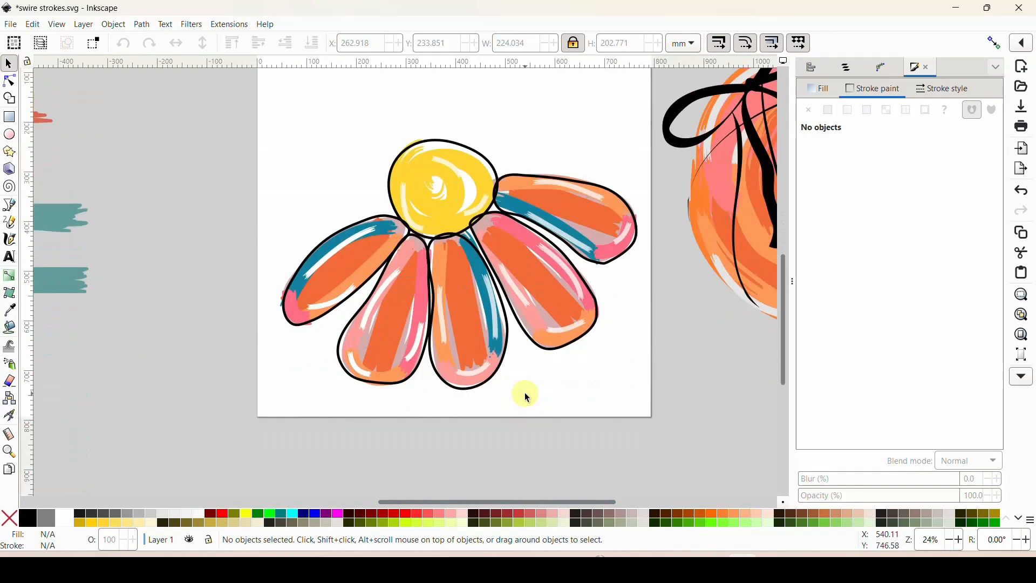